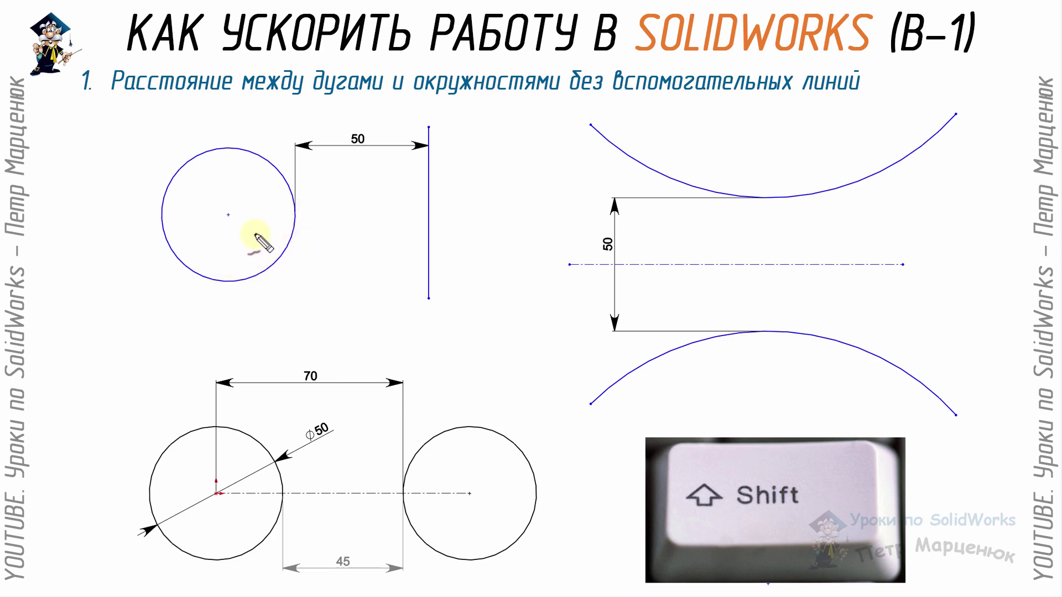
# Draw red freehand loops and stems joined by a stroke on the slide.
pyautogui.moveTo(117, 302); pyautogui.dragTo(92, 294)
pyautogui.moveTo(157, 304); pyautogui.dragTo(181, 337)
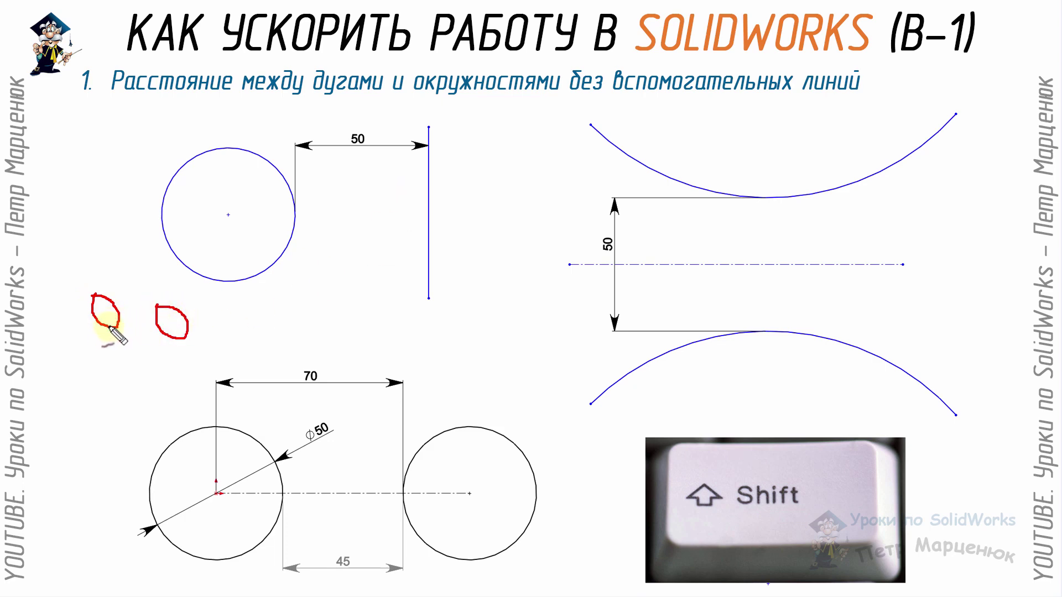
pyautogui.moveTo(106, 325); pyautogui.dragTo(113, 364)
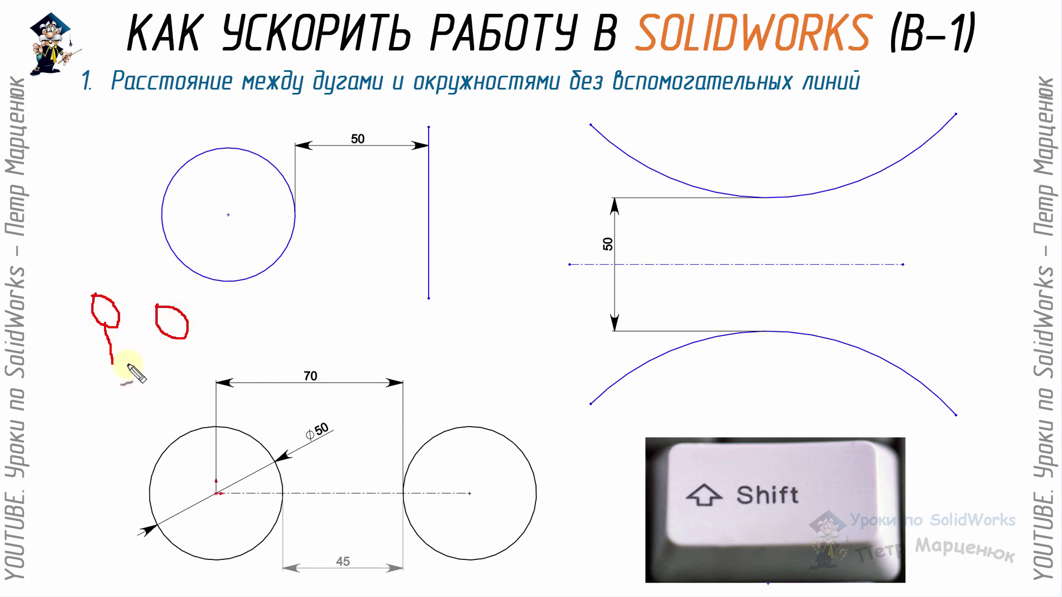
pyautogui.moveTo(174, 331); pyautogui.dragTo(177, 372)
pyautogui.moveTo(111, 359); pyautogui.dragTo(188, 363)
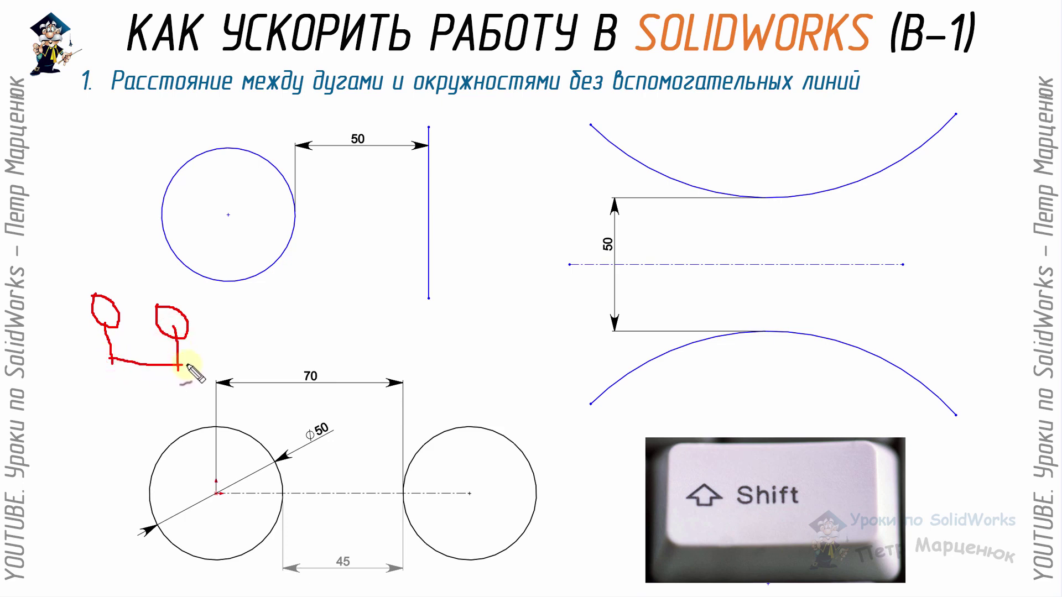
pyautogui.moveTo(115, 354); pyautogui.dragTo(97, 364)
pyautogui.moveTo(187, 357); pyautogui.dragTo(175, 370)
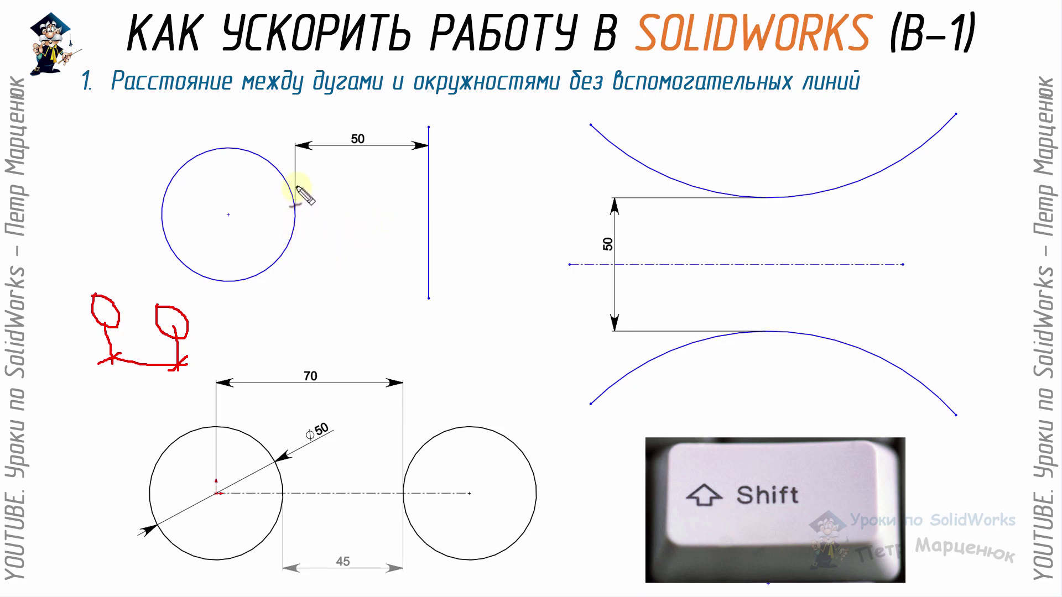
# Trace the circle's right edge in red and draw an arrow to the vertical line.
pyautogui.moveTo(291, 181); pyautogui.dragTo(293, 308)
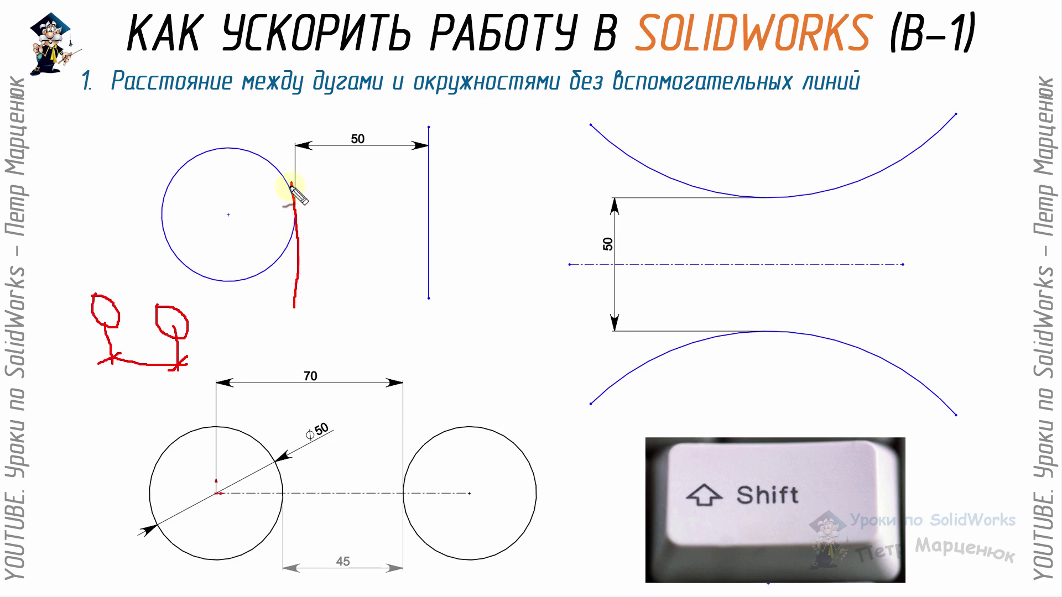
pyautogui.moveTo(297, 262); pyautogui.dragTo(401, 255)
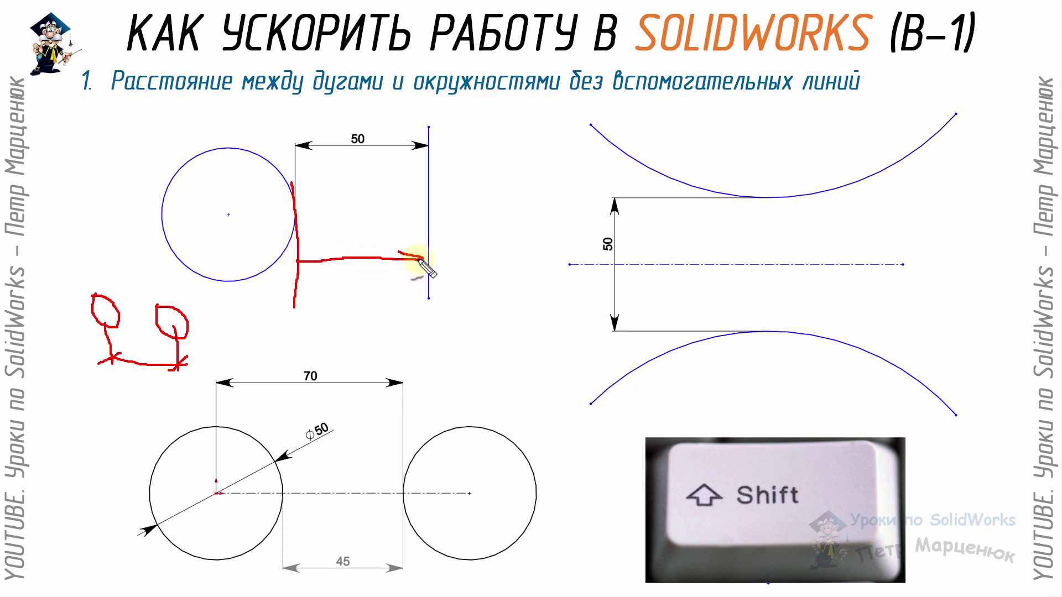
pyautogui.moveTo(421, 260); pyautogui.dragTo(390, 267)
pyautogui.moveTo(320, 249)
pyautogui.mouseDown()
pyautogui.moveTo(297, 261)
pyautogui.moveTo(323, 274)
pyautogui.mouseUp()
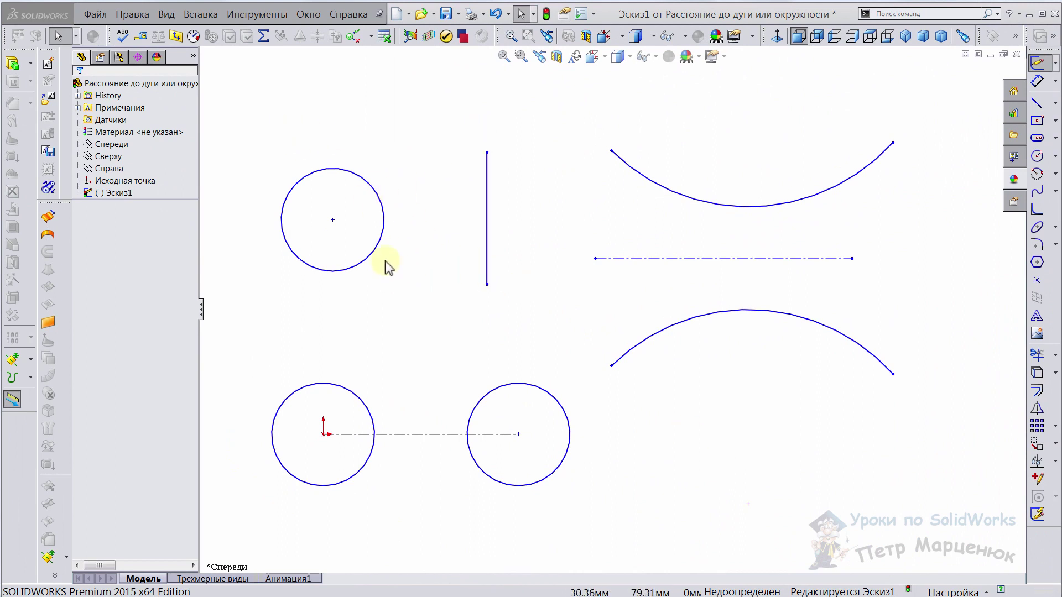
# Dimension the upper-left circle's centre to the vertical line at 75.
pyautogui.click(1037, 82)
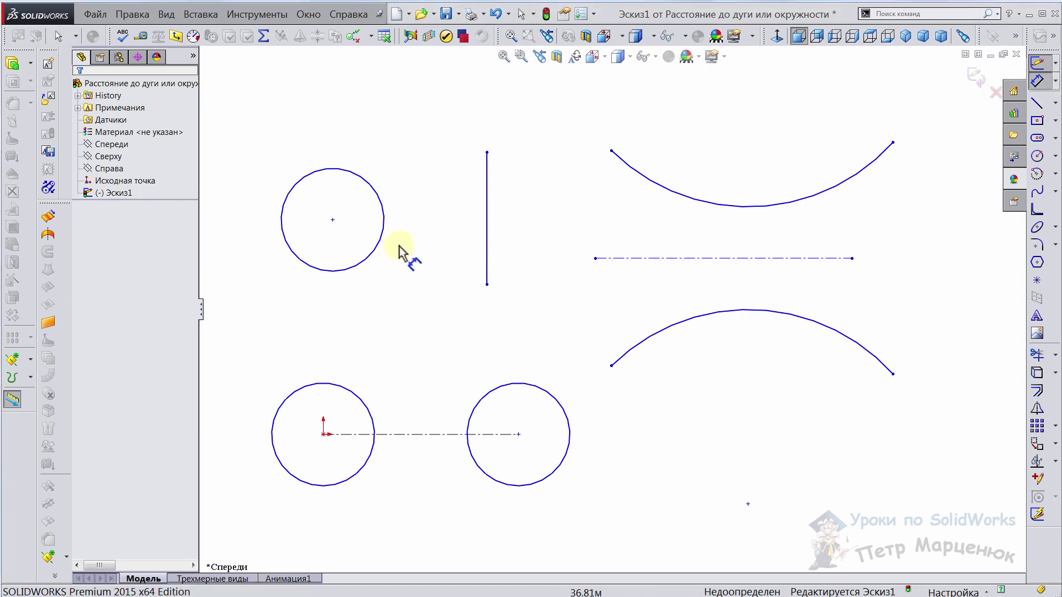
pyautogui.click(340, 271)
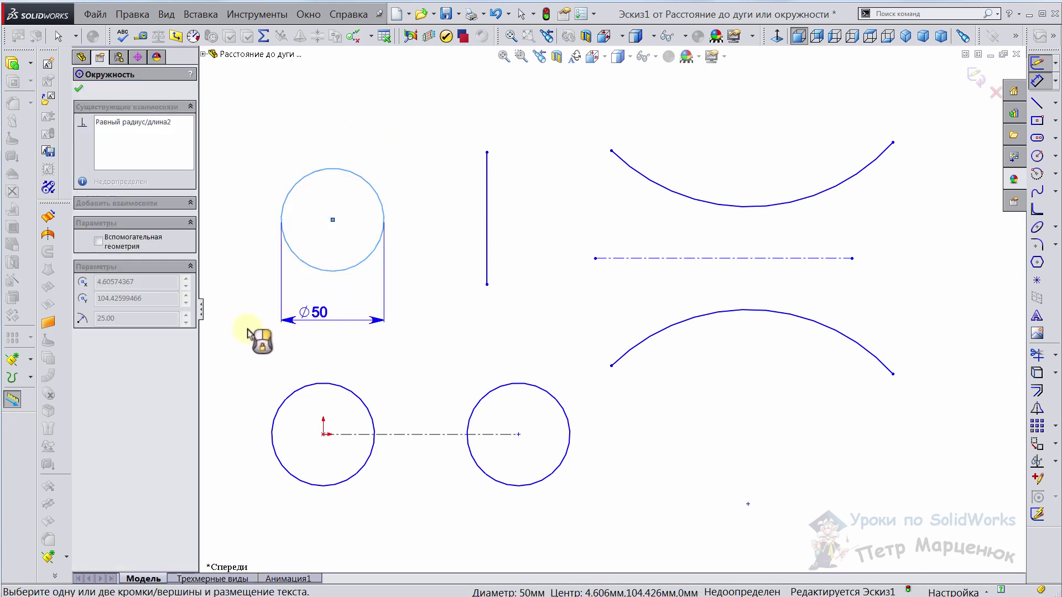
pyautogui.click(486, 239)
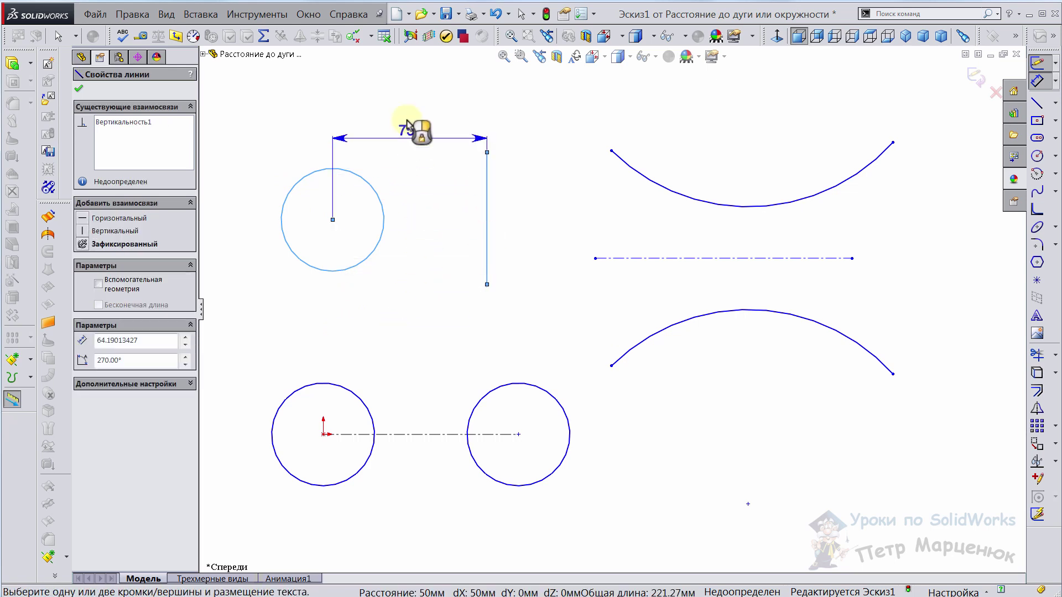
pyautogui.click(397, 94)
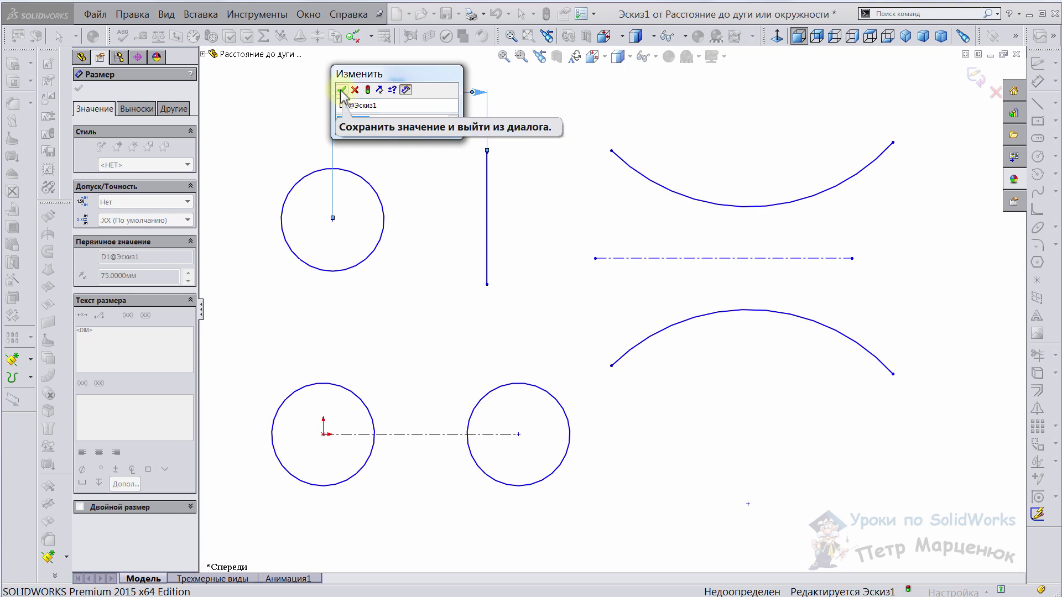
pyautogui.click(342, 90)
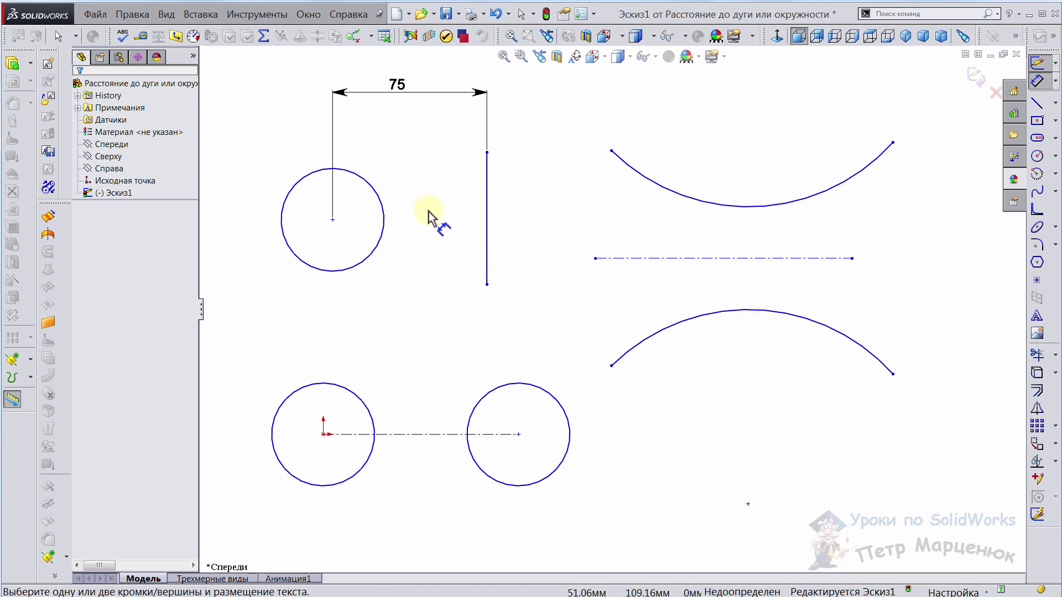
# Add a 50 dimension from the circle's nearest edge to the vertical line.
pyautogui.press('shift')
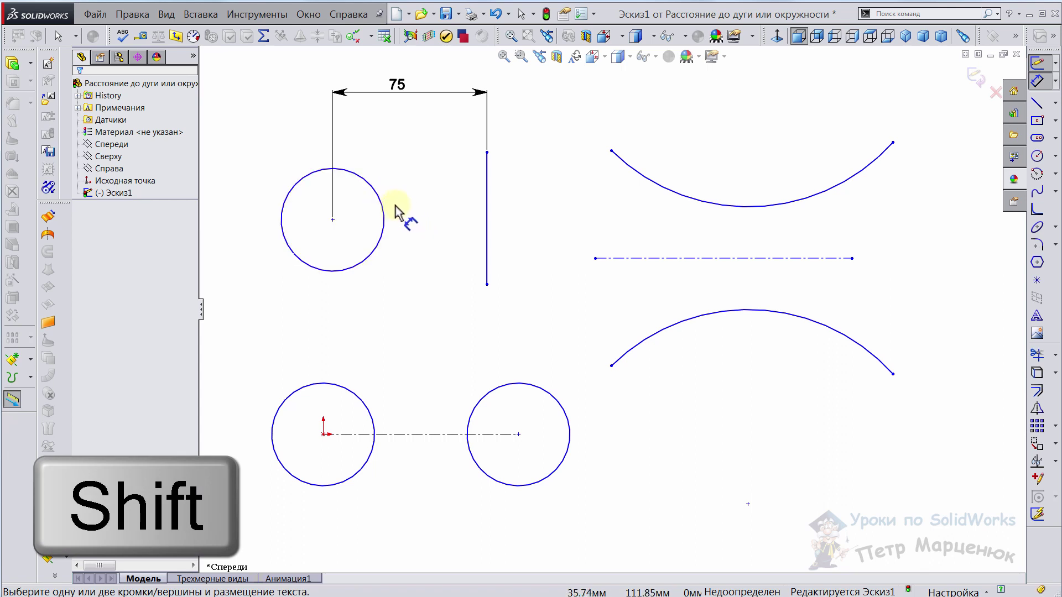
pyautogui.keyDown('shift'); pyautogui.click(382, 212); pyautogui.keyUp('shift')
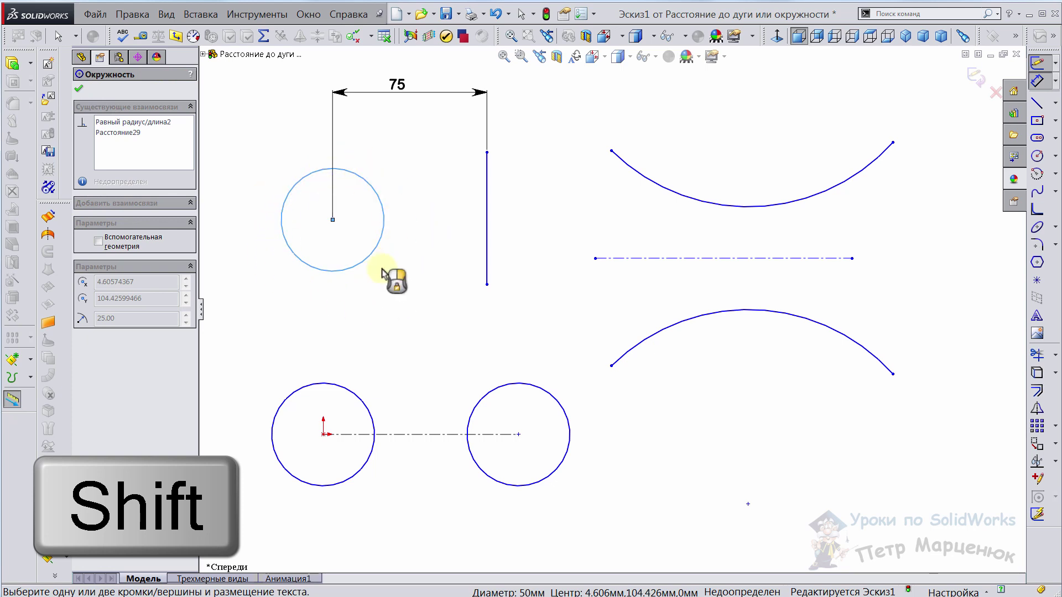
pyautogui.keyDown('shift'); pyautogui.click(482, 217); pyautogui.keyUp('shift')
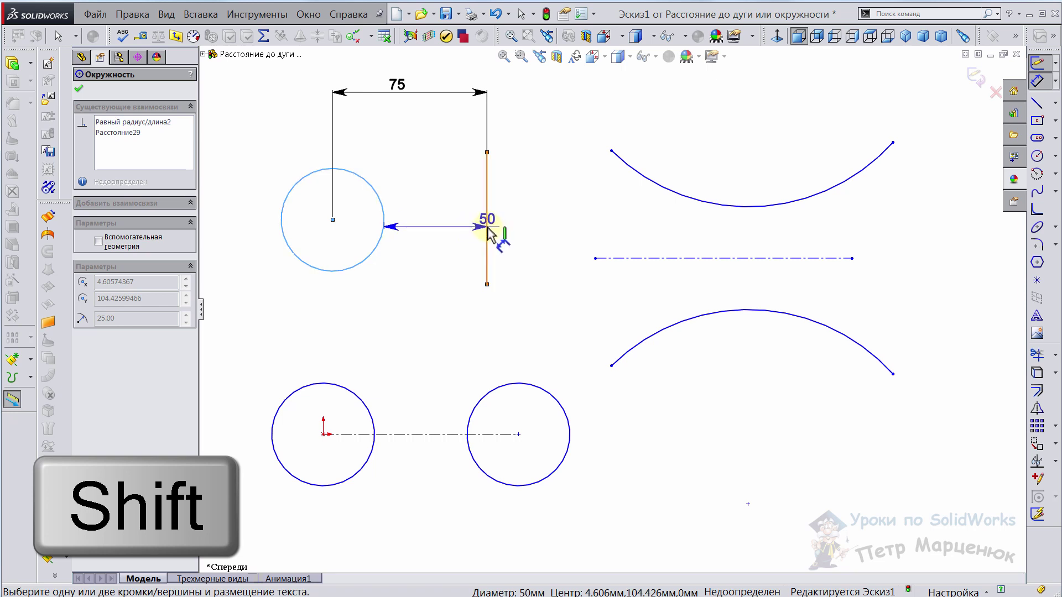
pyautogui.moveTo(488, 233); pyautogui.dragTo(442, 283)
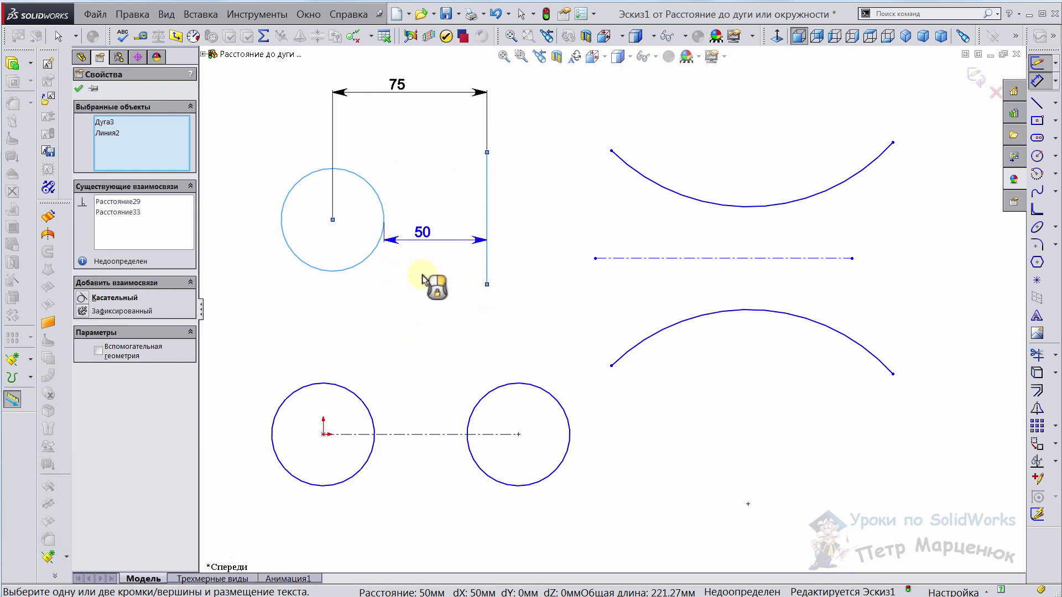
pyautogui.click(432, 321)
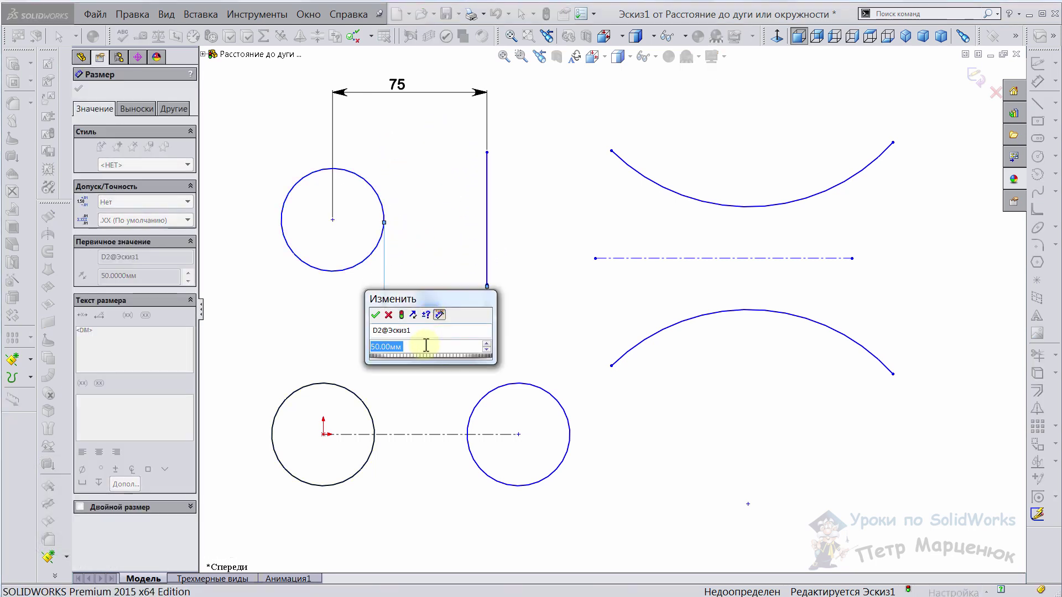
pyautogui.click(375, 315)
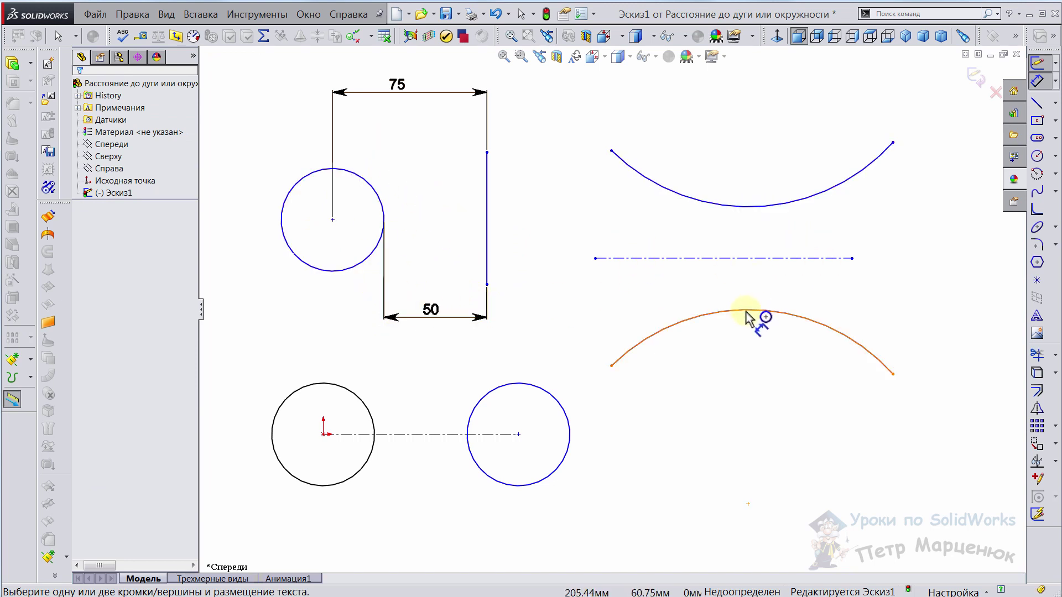
# Dimension the upper and lower arcs' closest points at 50, placed right of the arcs.
pyautogui.press('shift')
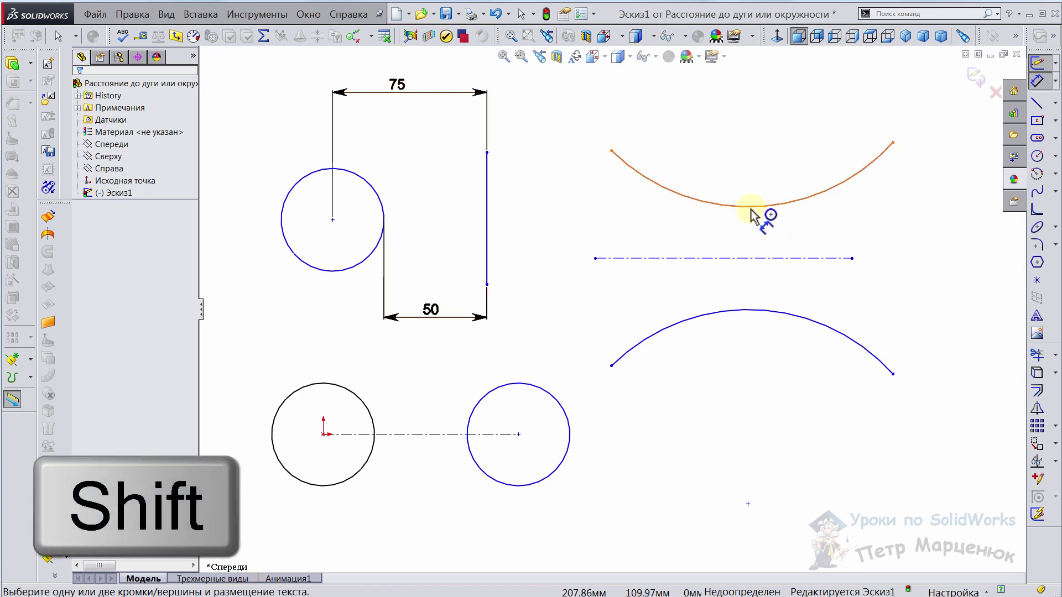
pyautogui.keyDown('shift'); pyautogui.click(748, 208); pyautogui.keyUp('shift')
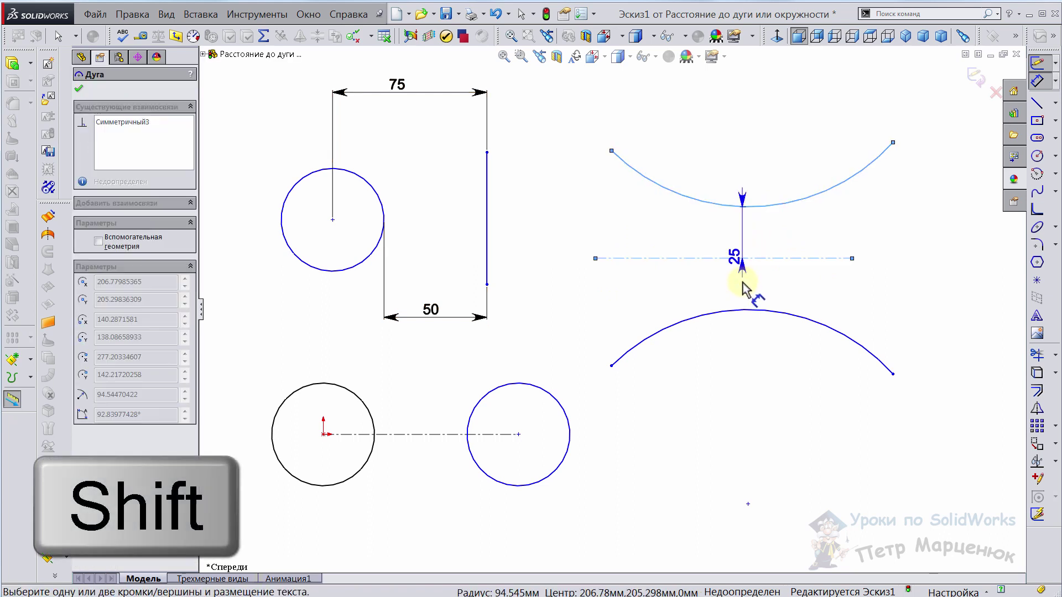
pyautogui.keyDown('shift'); pyautogui.click(746, 312); pyautogui.keyUp('shift')
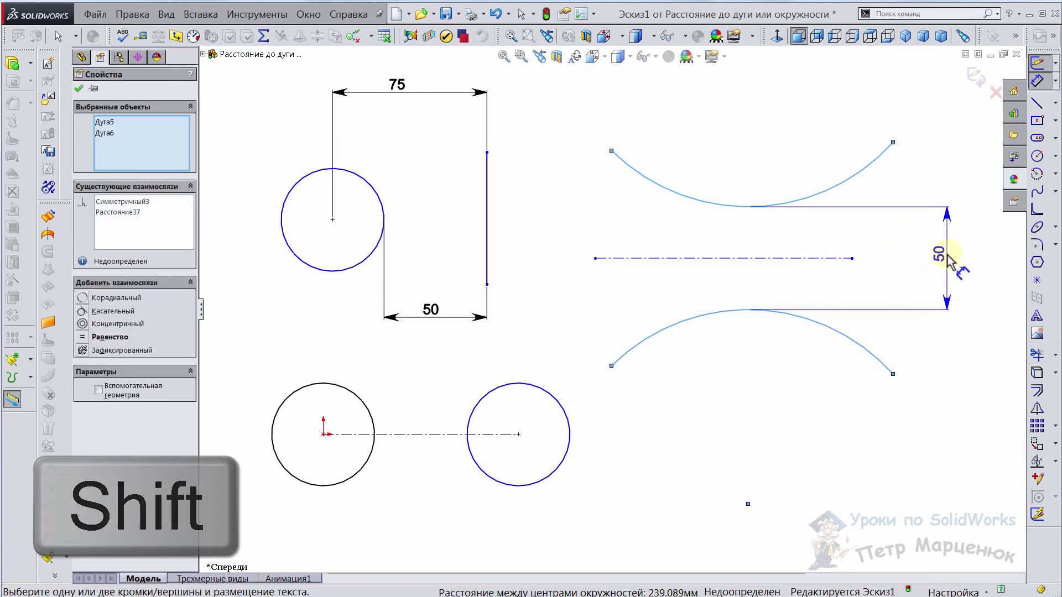
pyautogui.click(949, 260)
pyautogui.click(894, 247)
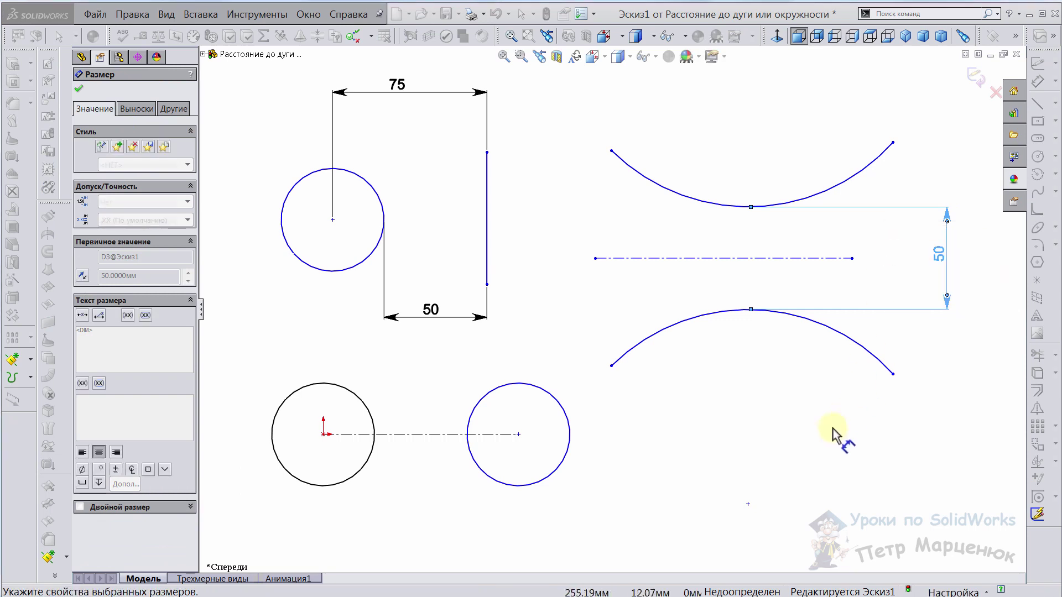
pyautogui.click(835, 435)
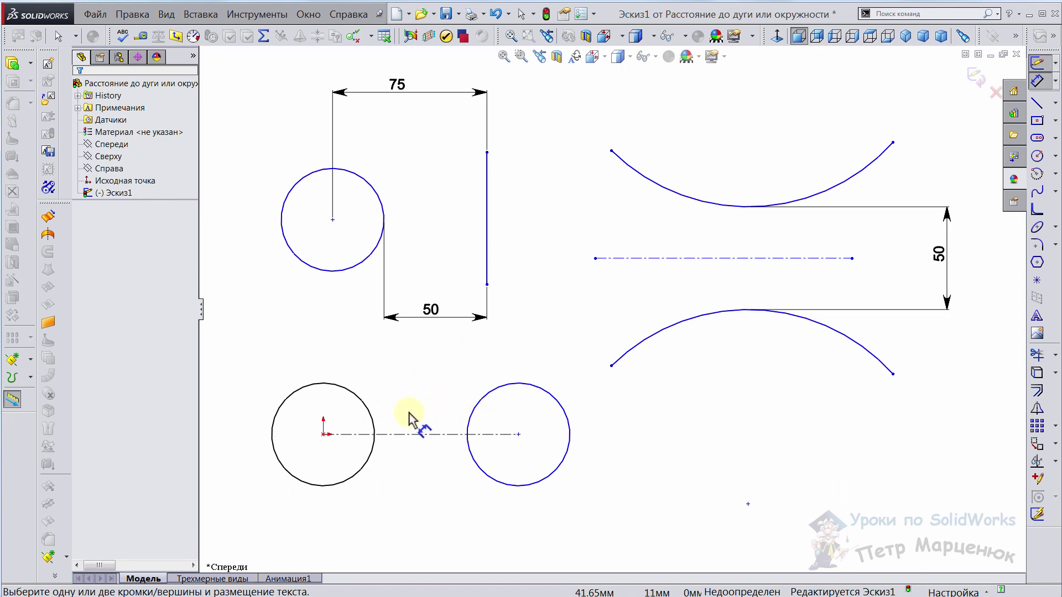
# Add a 45 dimension between the nearest edges of the two lower circles.
pyautogui.press('shift')
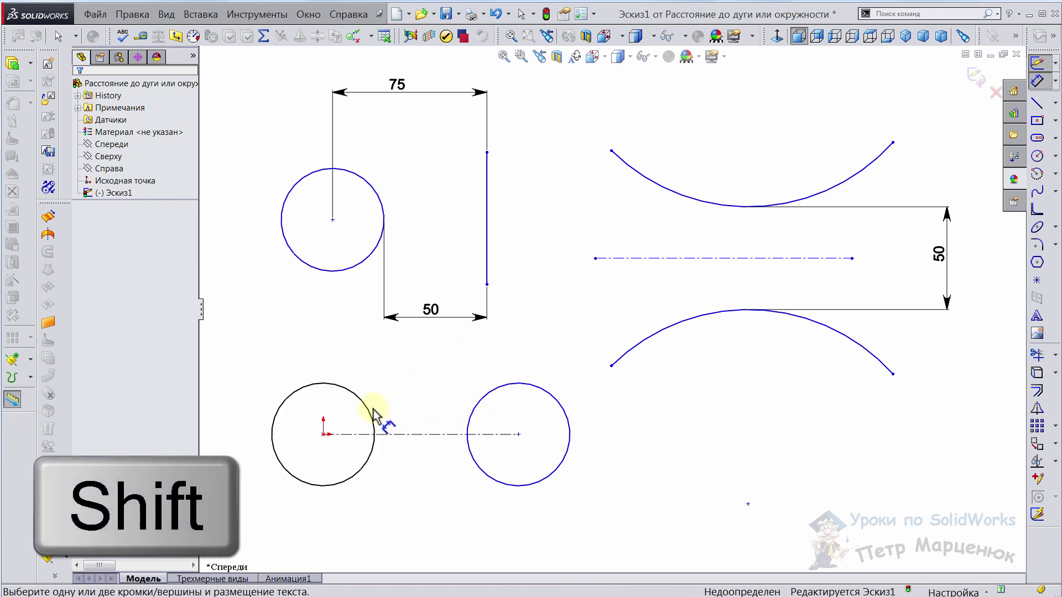
pyautogui.keyDown('shift'); pyautogui.click(370, 410); pyautogui.keyUp('shift')
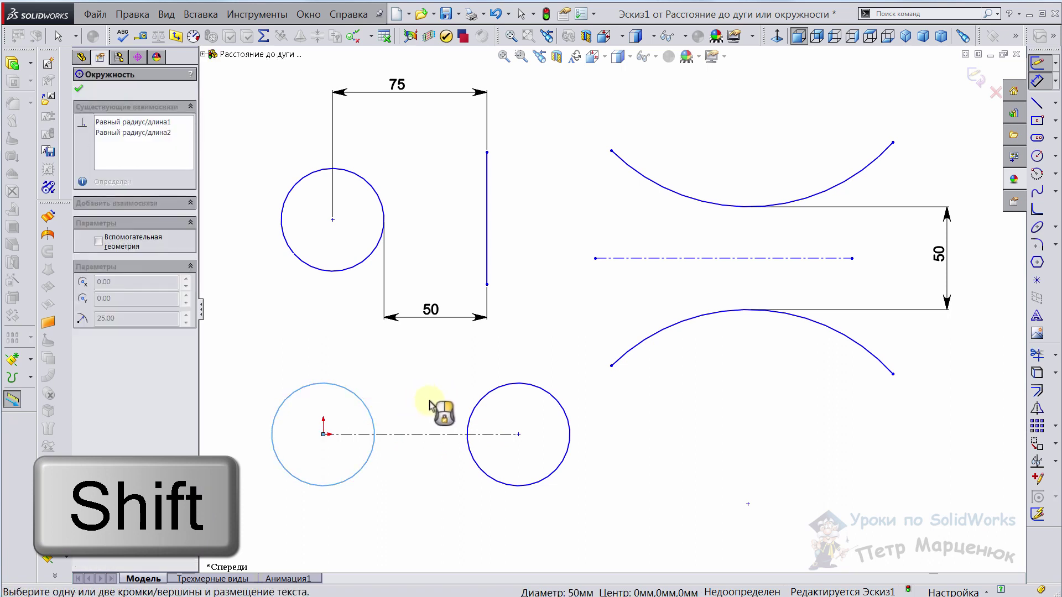
pyautogui.keyDown('shift'); pyautogui.click(471, 414); pyautogui.keyUp('shift')
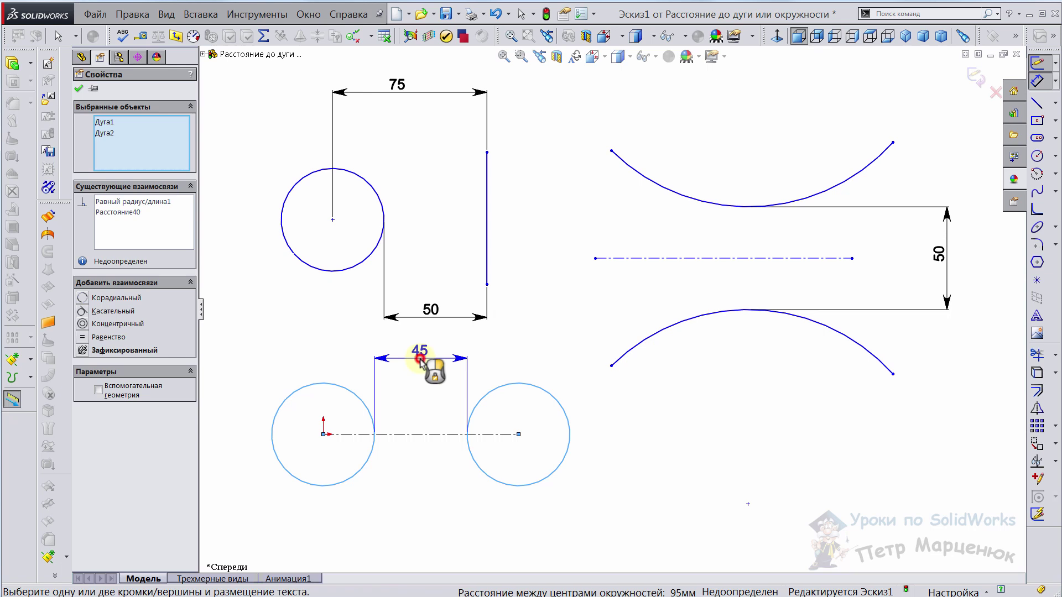
pyautogui.click(421, 362)
pyautogui.click(375, 357)
pyautogui.click(517, 348)
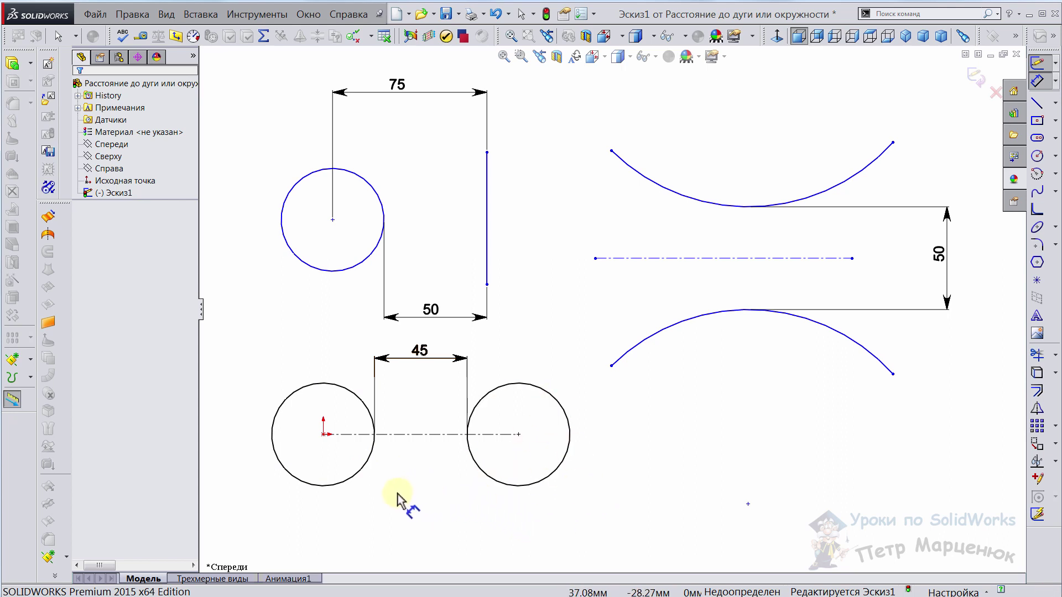
# Add a driven 70 dimension below the lower circles from the left circle's edge.
pyautogui.click(523, 486)
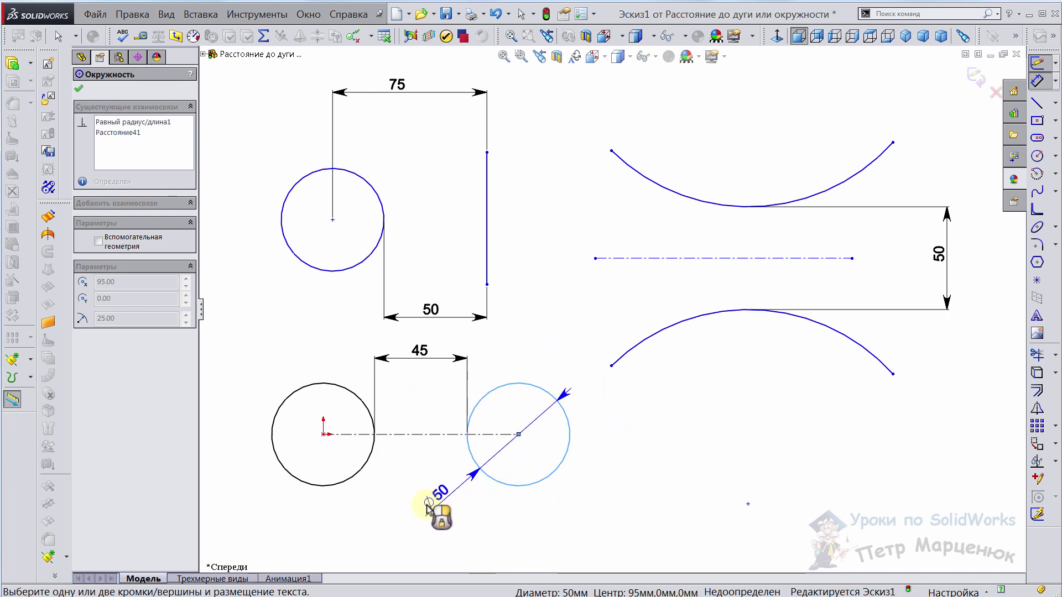
pyautogui.press('shift')
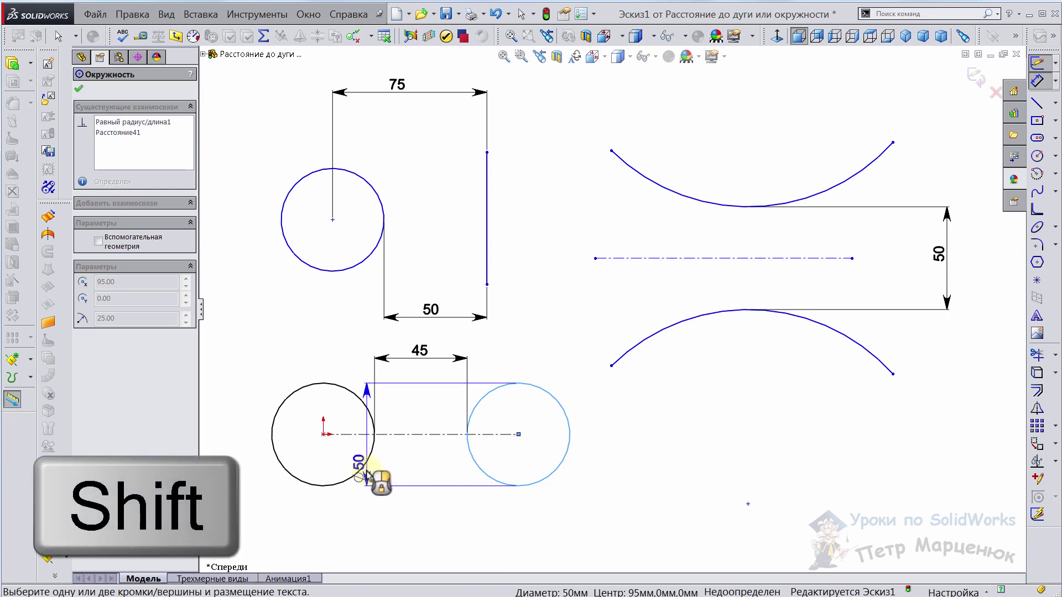
pyautogui.keyDown('shift'); pyautogui.click(365, 468); pyautogui.keyUp('shift')
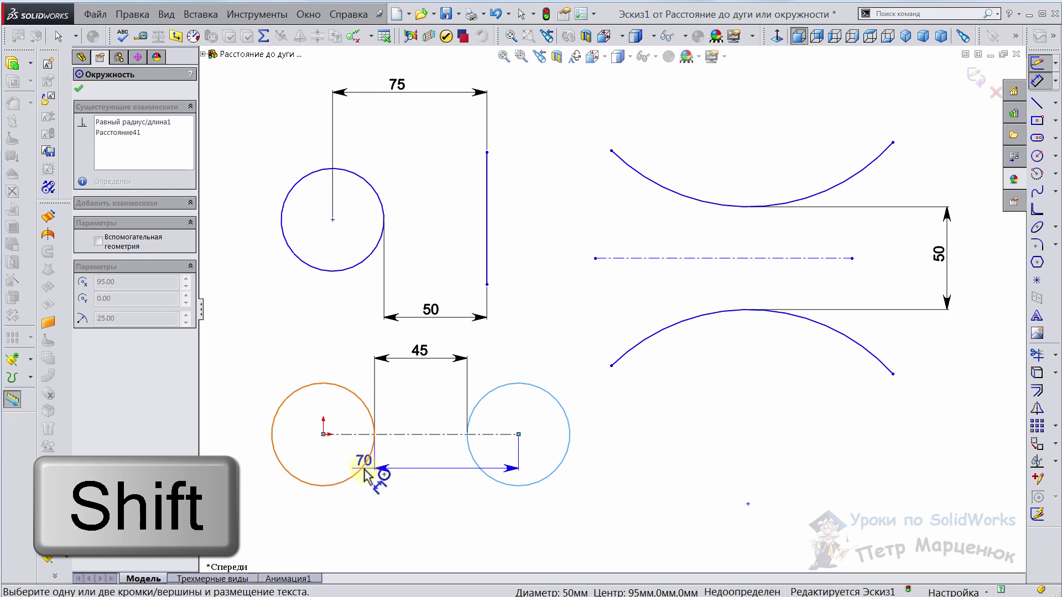
pyautogui.keyDown('shift'); pyautogui.click(364, 469); pyautogui.keyUp('shift')
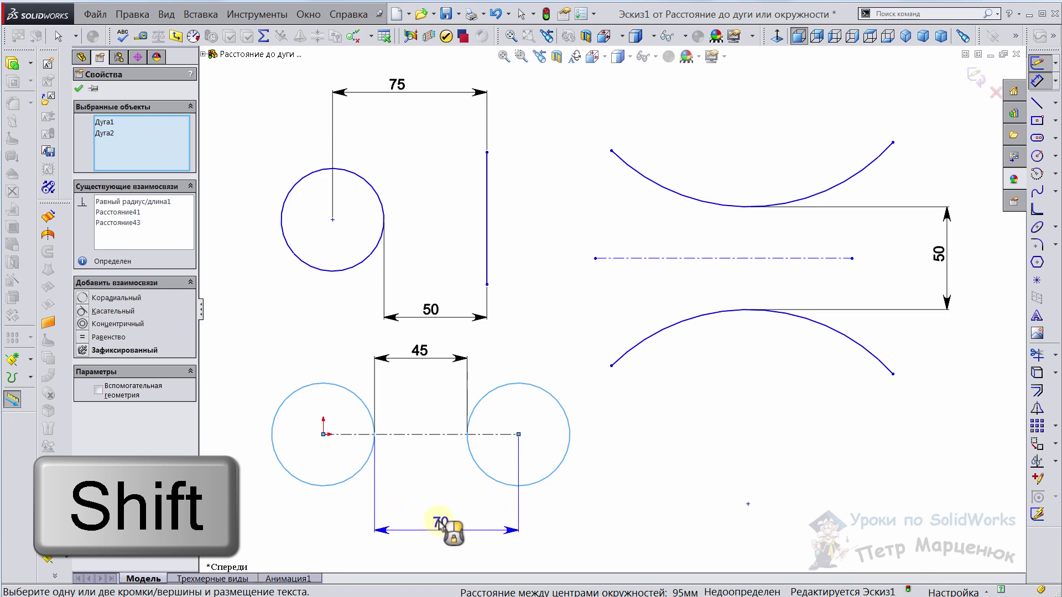
pyautogui.click(445, 523)
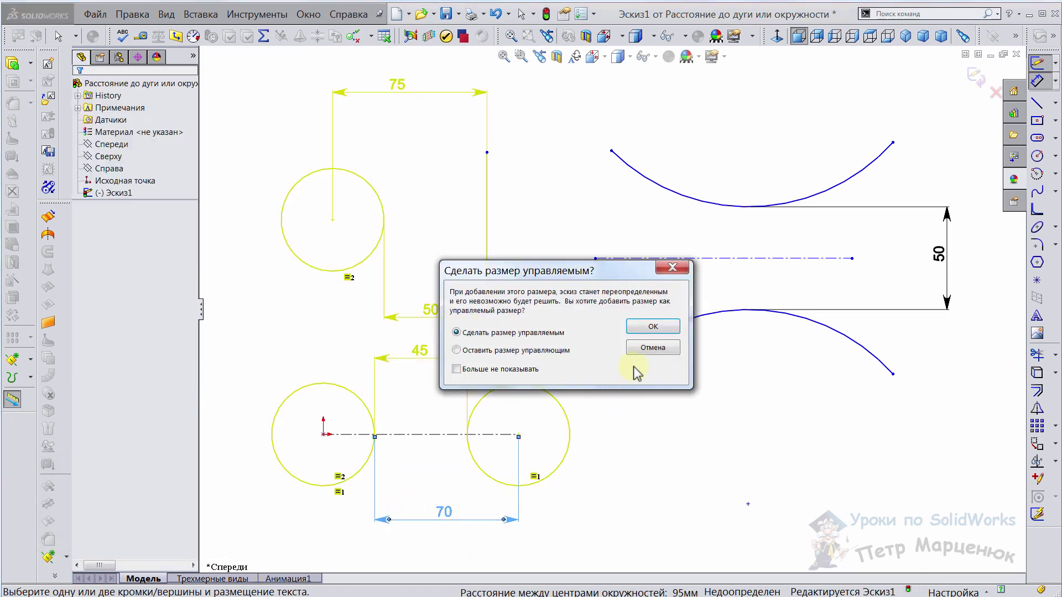
pyautogui.click(651, 326)
pyautogui.click(592, 437)
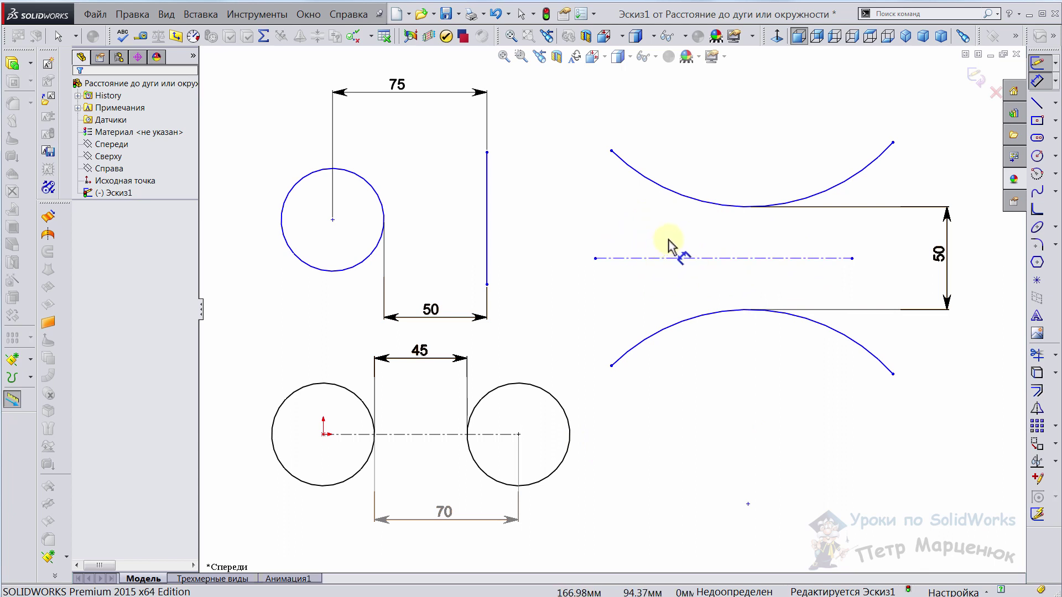
# Dimension the upper arc's nearest point to the centerline as a driven 25.
pyautogui.press('shift')
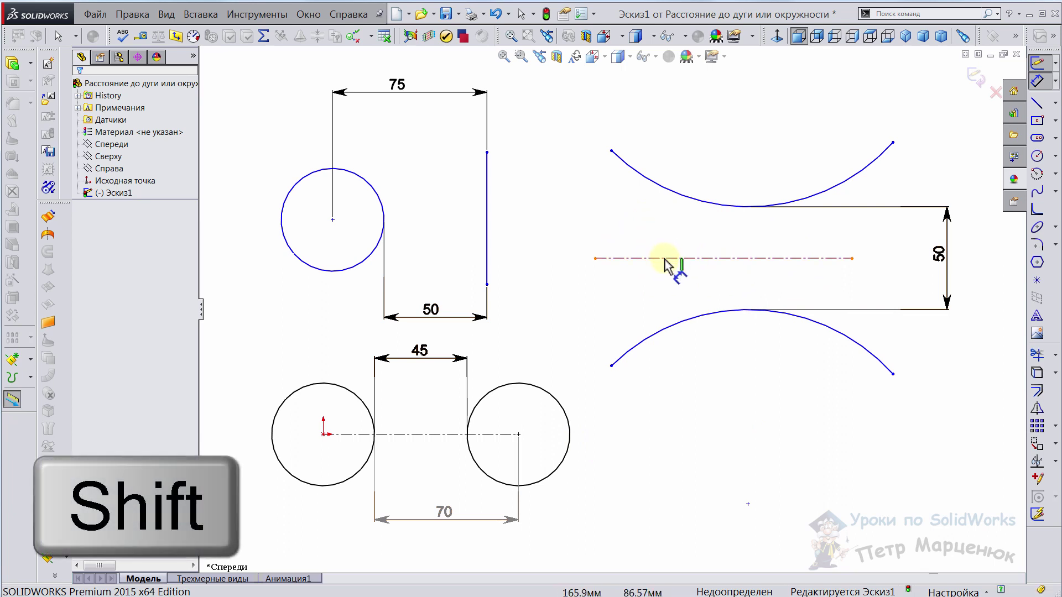
pyautogui.keyDown('shift'); pyautogui.click(666, 195); pyautogui.keyUp('shift')
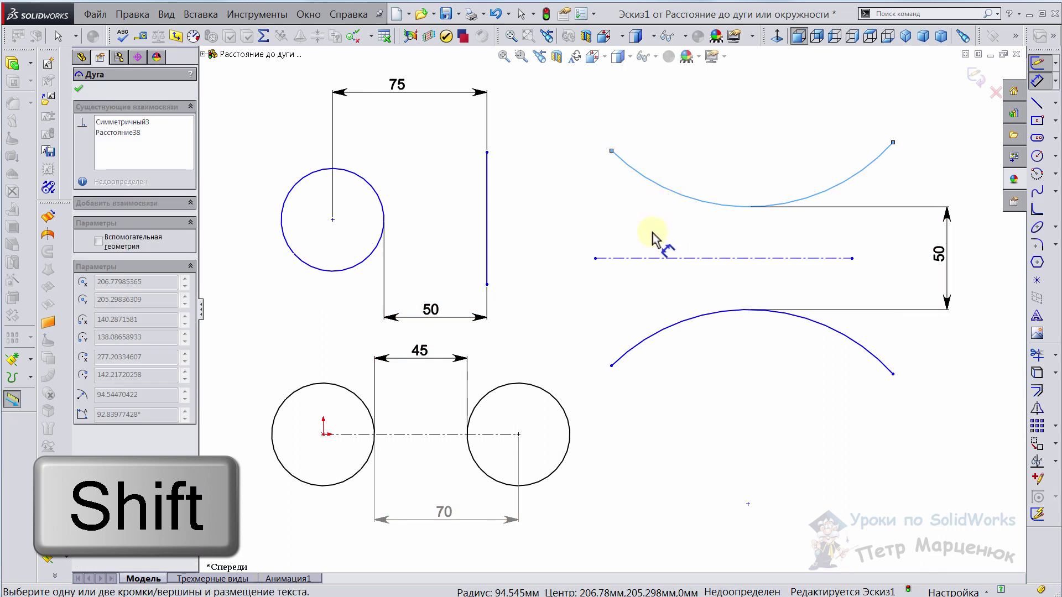
pyautogui.keyDown('shift'); pyautogui.click(655, 259); pyautogui.keyUp('shift')
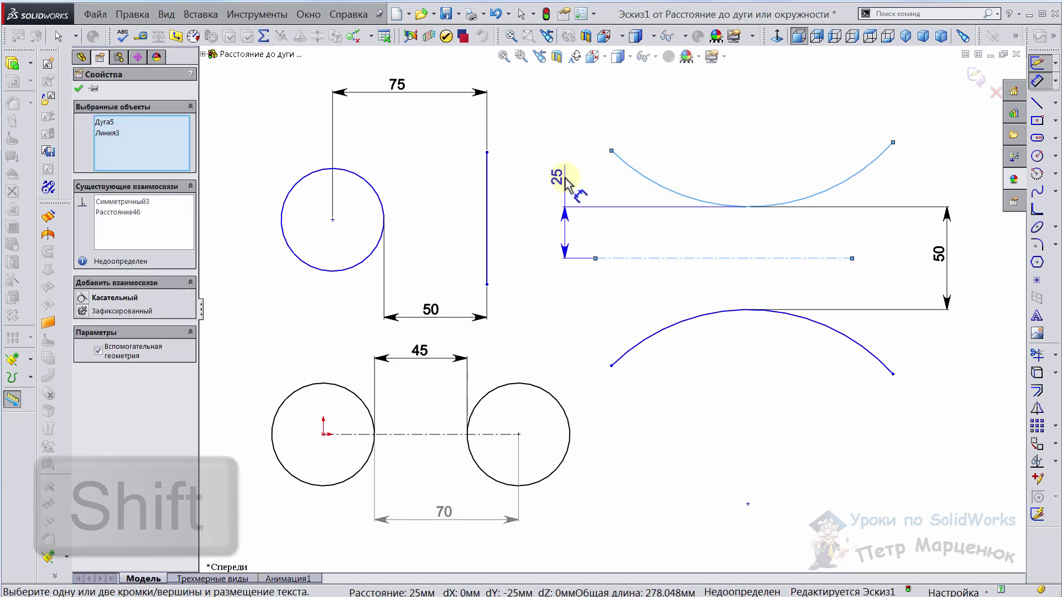
pyautogui.click(557, 193)
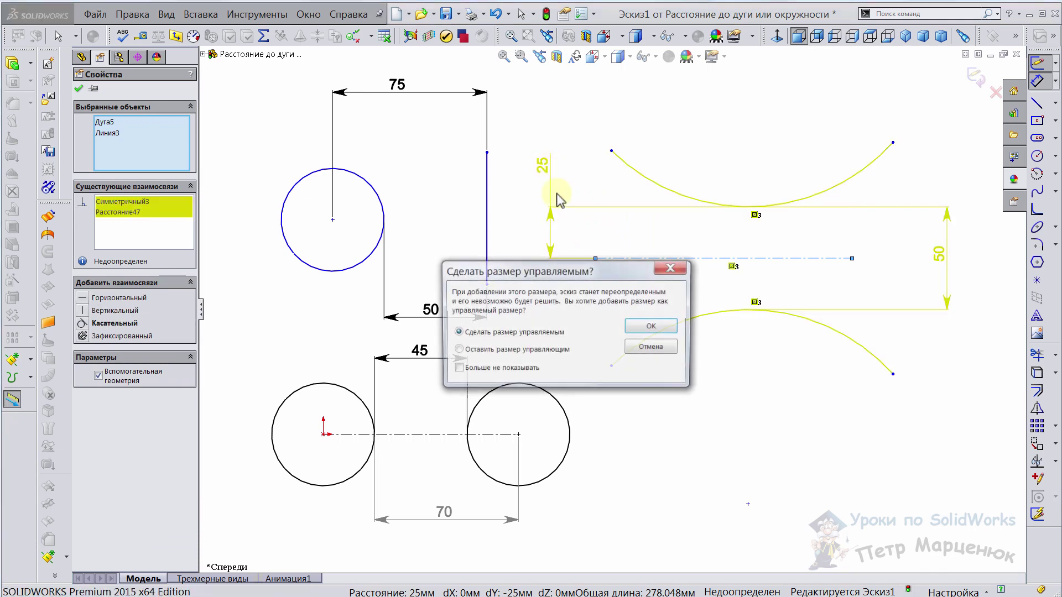
pyautogui.click(651, 326)
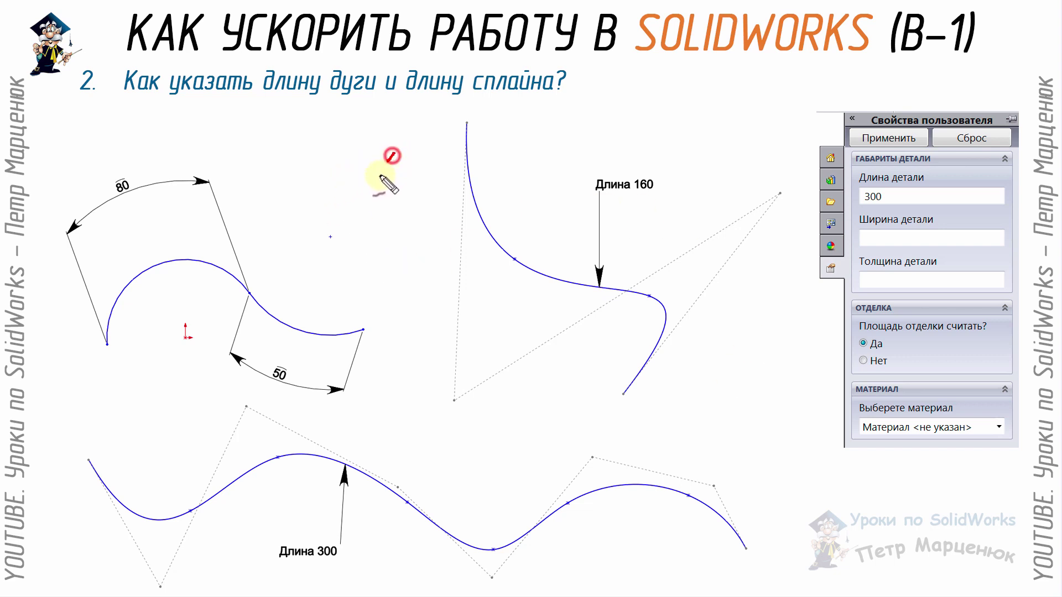
# Draw a red outline between the curves and hatch it with horizontal strokes.
pyautogui.moveTo(394, 152)
pyautogui.mouseDown()
pyautogui.moveTo(406, 270)
pyautogui.moveTo(394, 386)
pyautogui.moveTo(473, 391)
pyautogui.mouseUp()
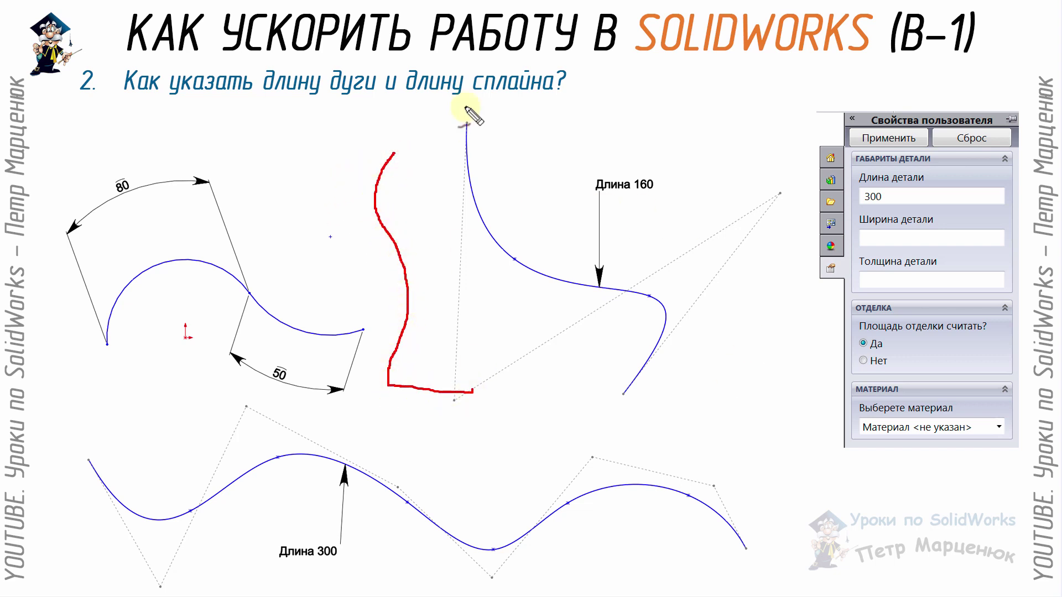
pyautogui.moveTo(394, 152)
pyautogui.mouseDown()
pyautogui.moveTo(463, 159)
pyautogui.moveTo(475, 394)
pyautogui.mouseUp()
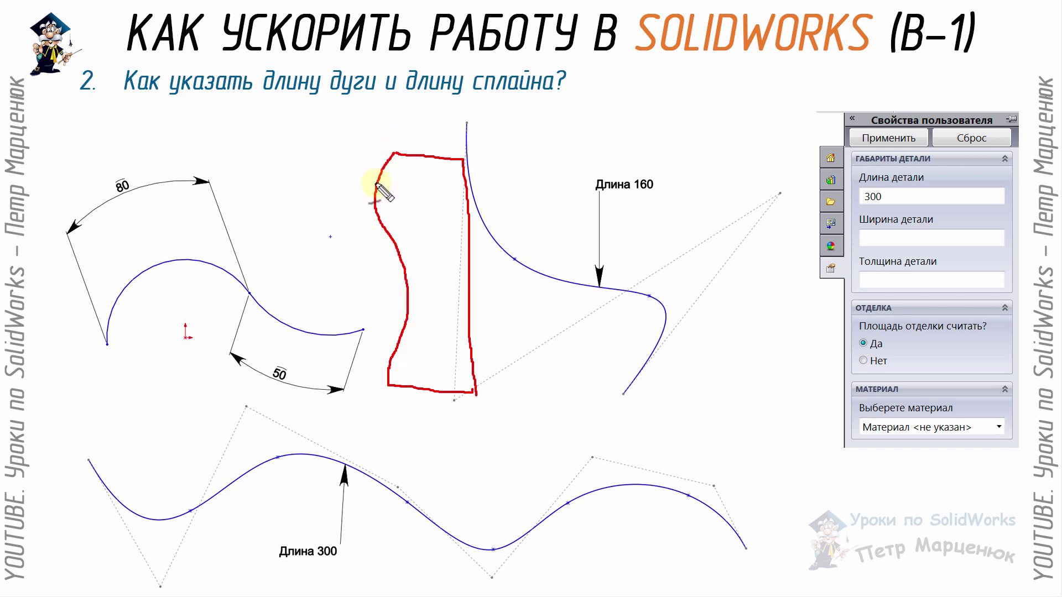
pyautogui.moveTo(375, 187); pyautogui.dragTo(456, 191)
pyautogui.moveTo(374, 216); pyautogui.dragTo(470, 219)
pyautogui.moveTo(396, 246); pyautogui.dragTo(471, 249)
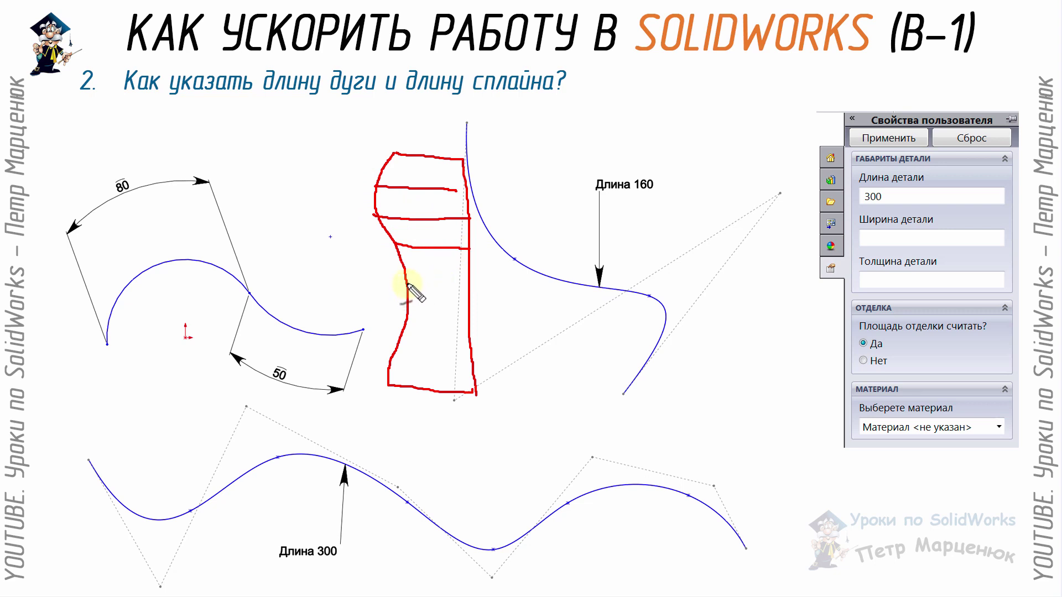
pyautogui.moveTo(405, 274); pyautogui.dragTo(469, 274)
pyautogui.moveTo(406, 312); pyautogui.dragTo(464, 313)
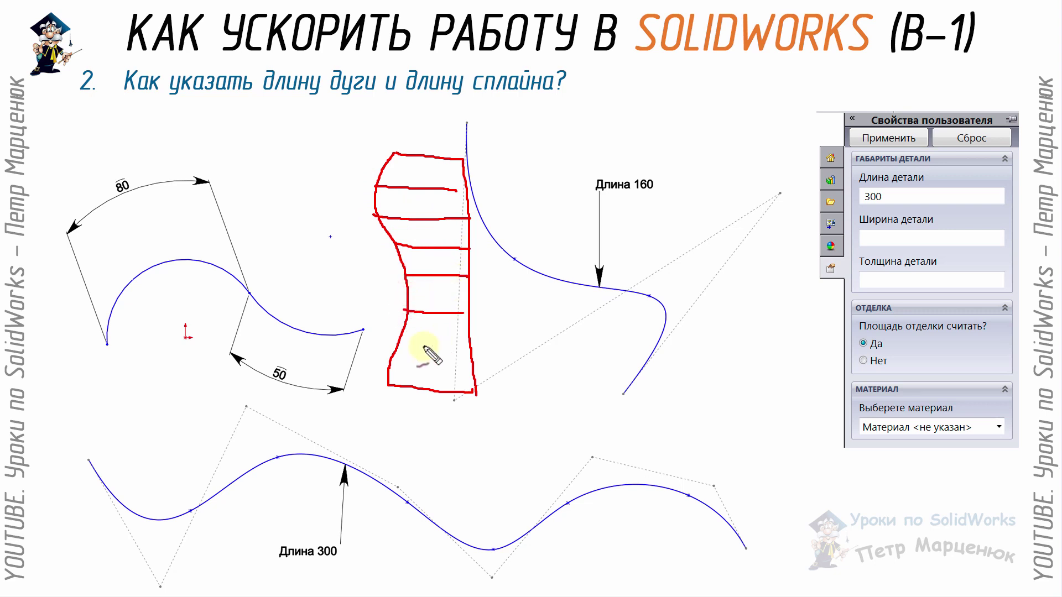
pyautogui.moveTo(397, 347); pyautogui.dragTo(471, 345)
pyautogui.moveTo(387, 372); pyautogui.dragTo(473, 372)
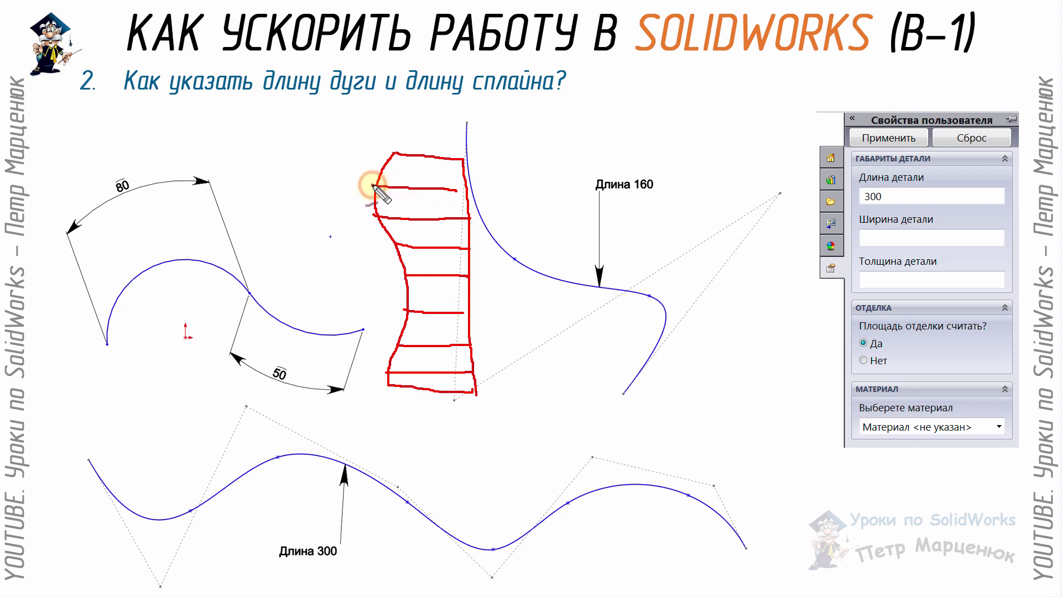
# Circle the Длина 300 label and draw a red arrow to the 300 part length.
pyautogui.moveTo(375, 216); pyautogui.dragTo(469, 218)
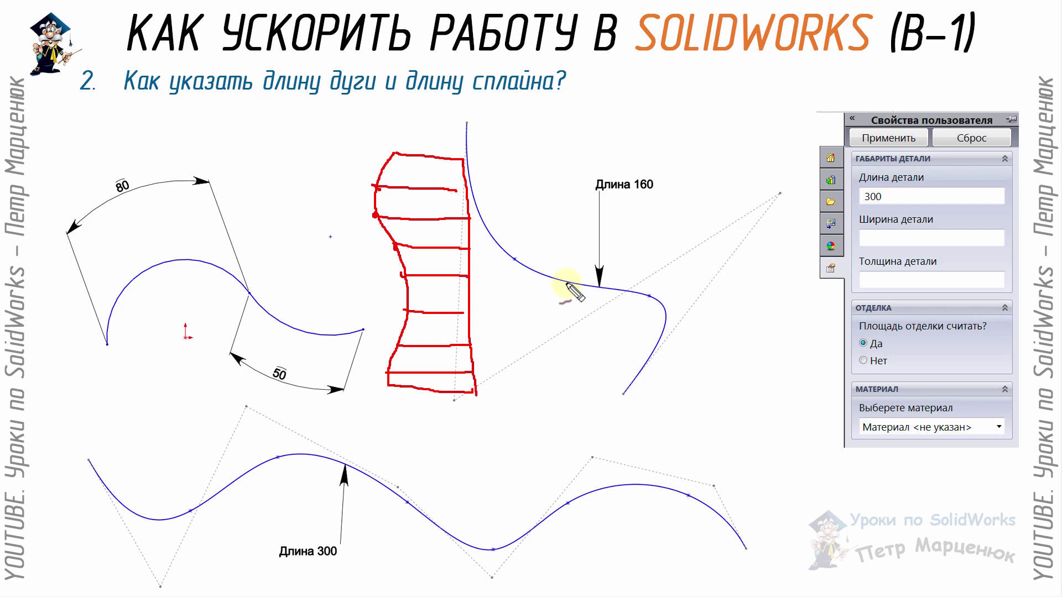
pyautogui.moveTo(275, 527); pyautogui.dragTo(284, 528)
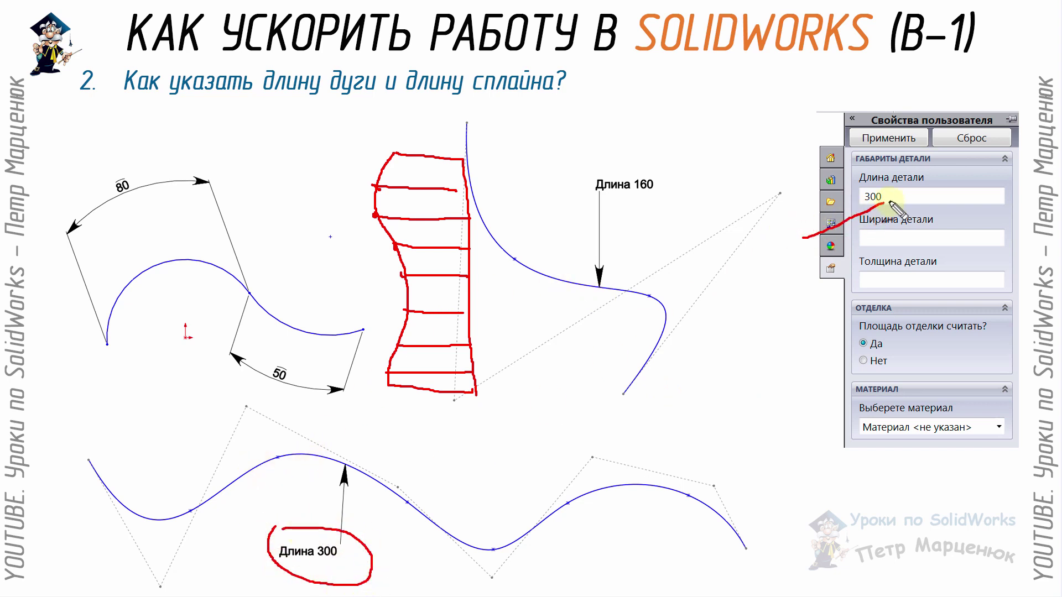
pyautogui.moveTo(803, 238)
pyautogui.mouseDown()
pyautogui.moveTo(903, 194)
pyautogui.moveTo(896, 209)
pyautogui.mouseUp()
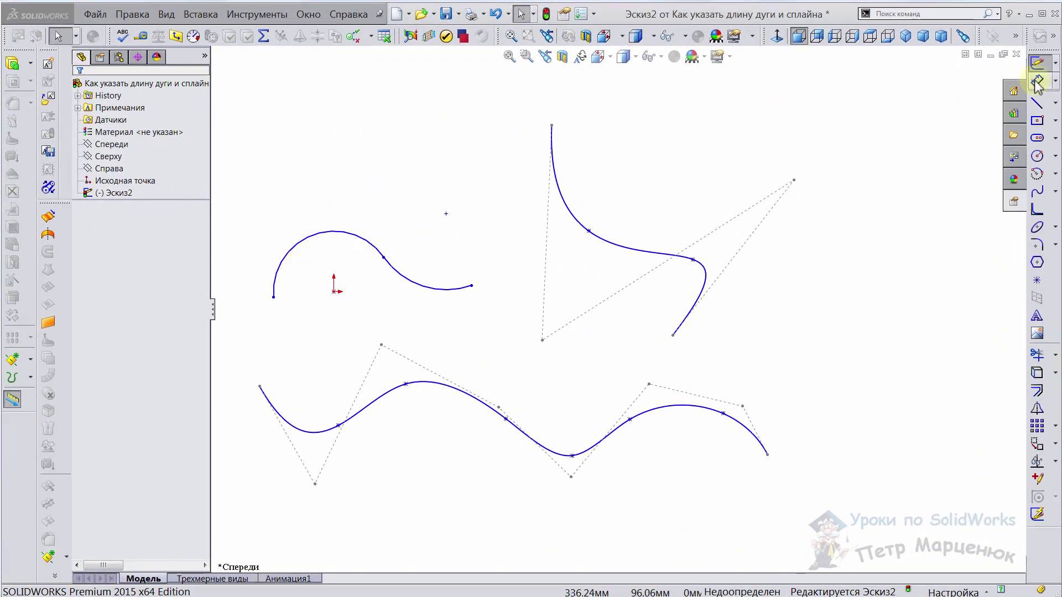
# Dimension the spline's first half by arc length and set it to 85.
pyautogui.click(1037, 82)
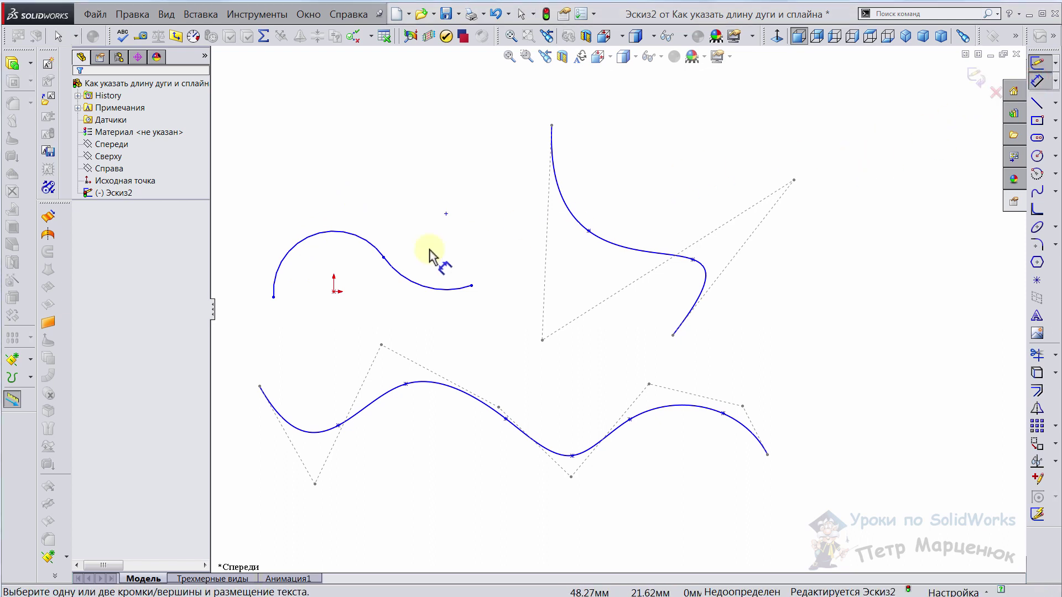
pyautogui.click(273, 297)
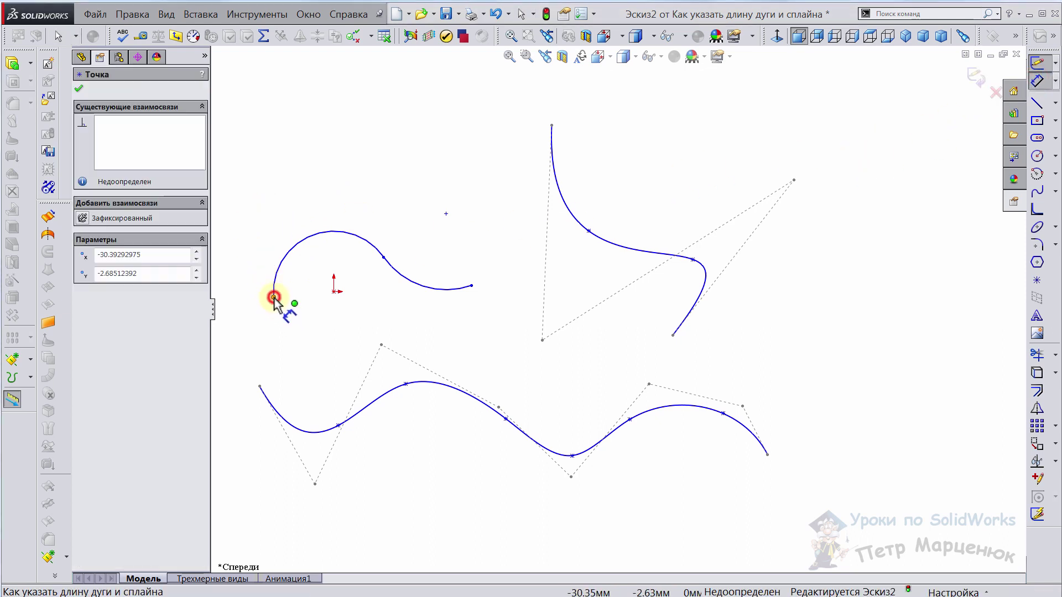
pyautogui.click(384, 258)
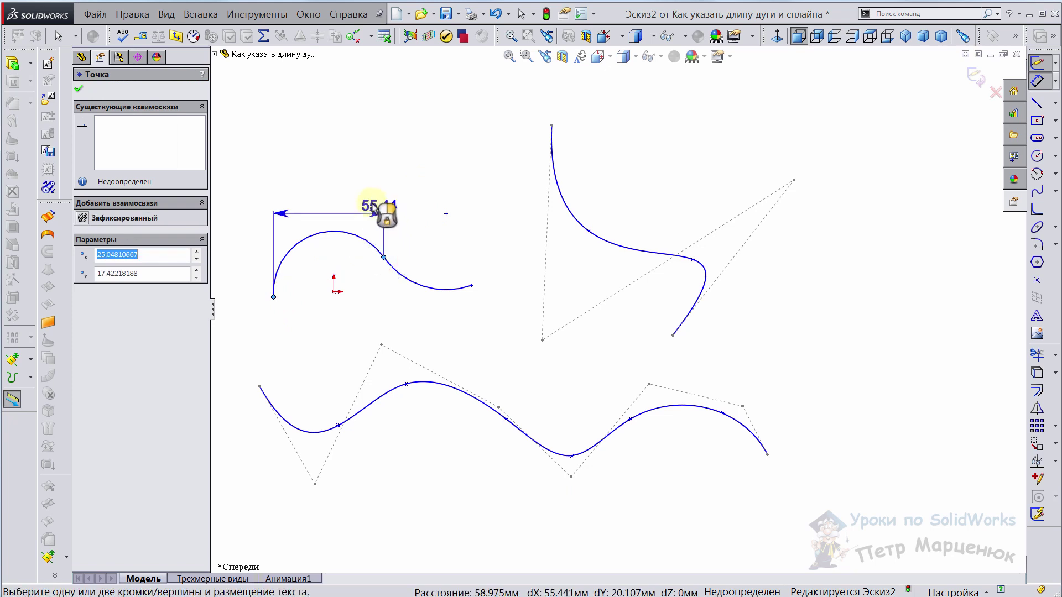
pyautogui.click(307, 242)
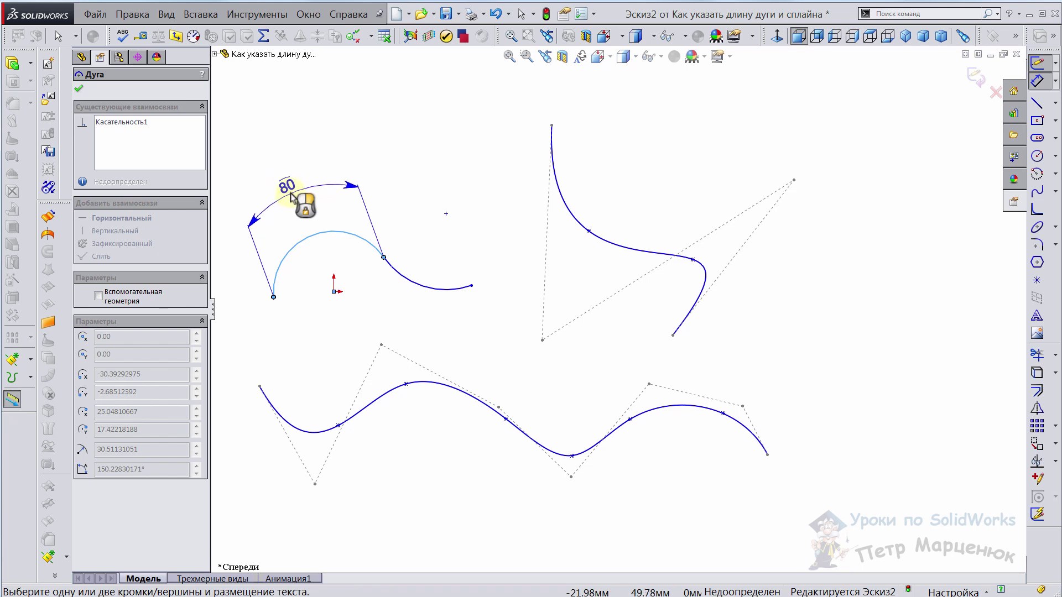
pyautogui.click(291, 194)
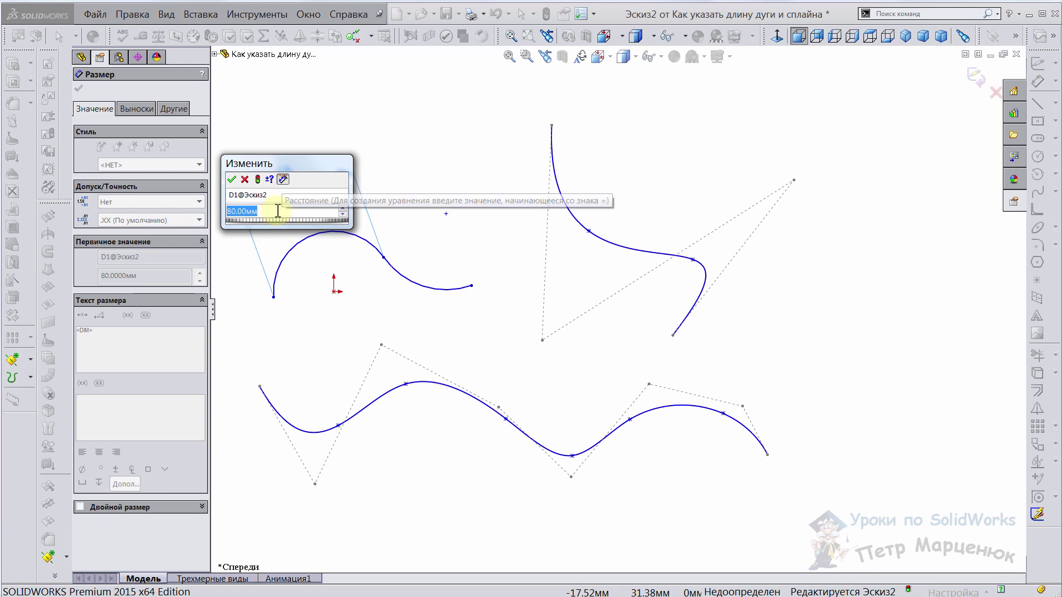
pyautogui.write('85')
pyautogui.press('Return')
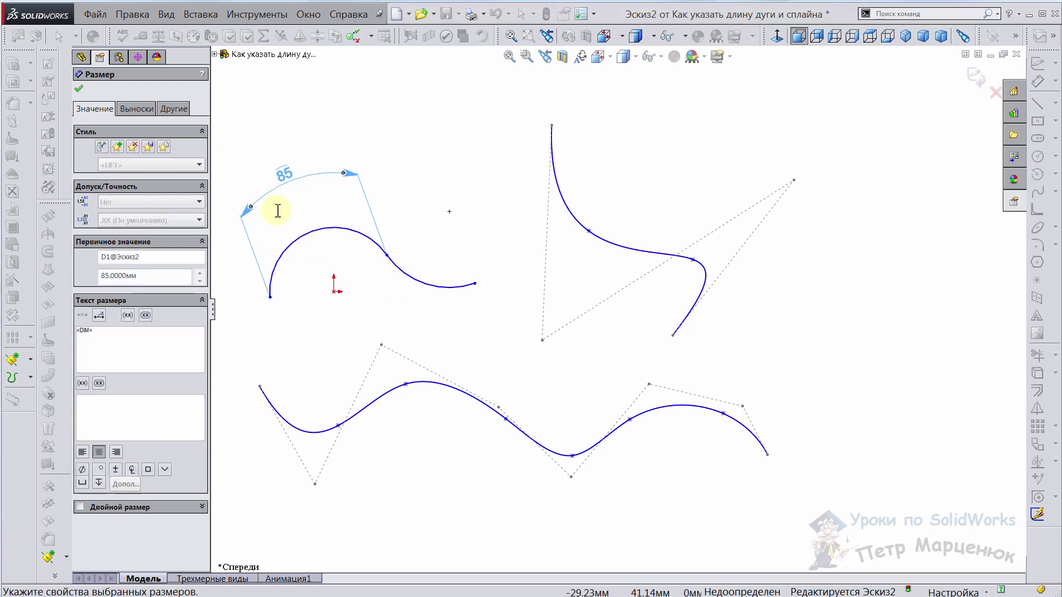
pyautogui.click(424, 161)
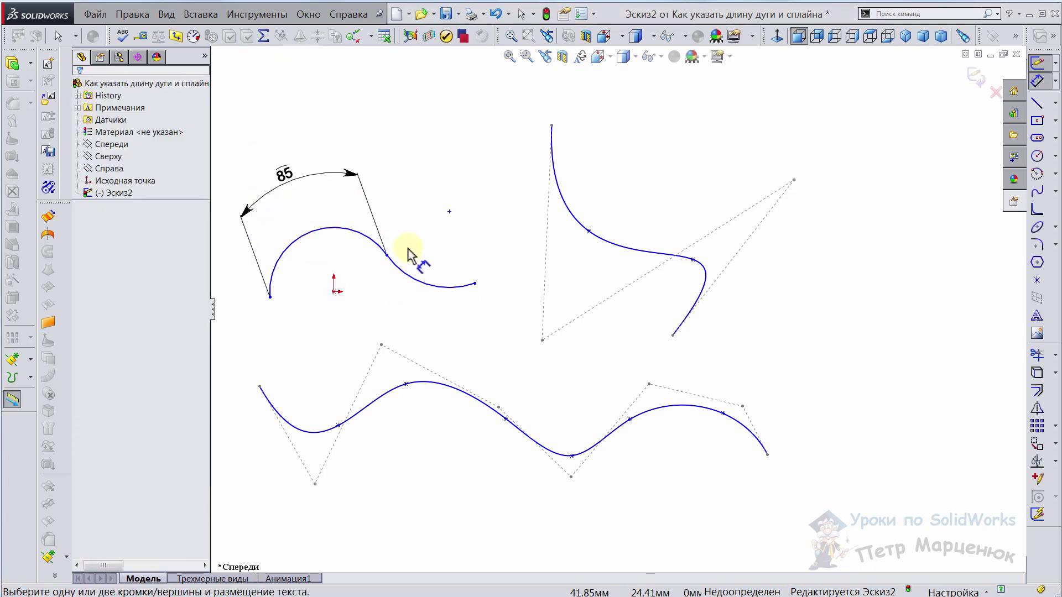
# Add a 50 arc-length dimension along the spline's second half.
pyautogui.click(386, 255)
pyautogui.click(475, 284)
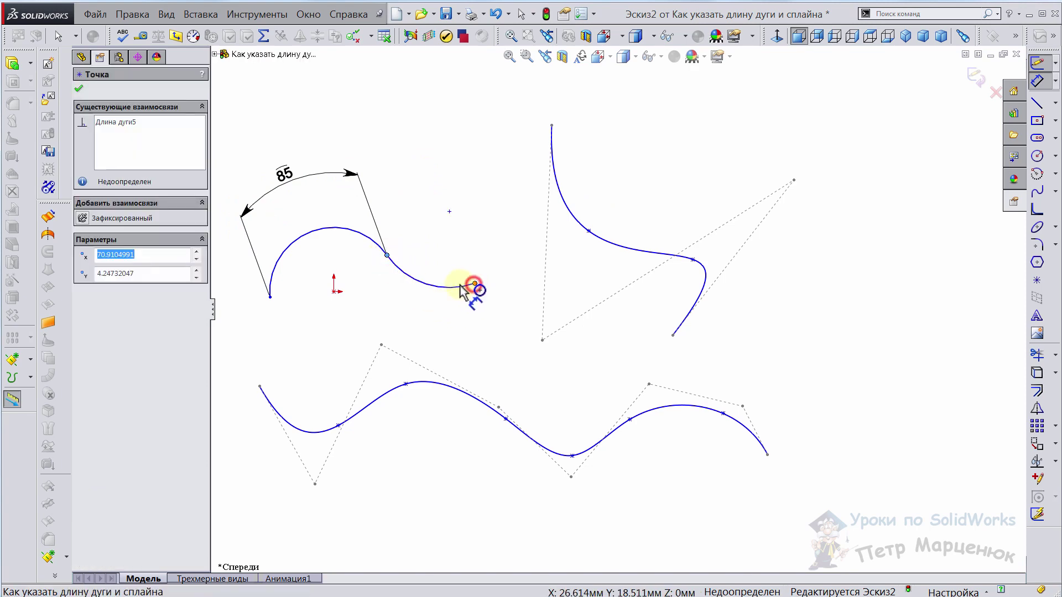
pyautogui.click(437, 286)
pyautogui.click(416, 326)
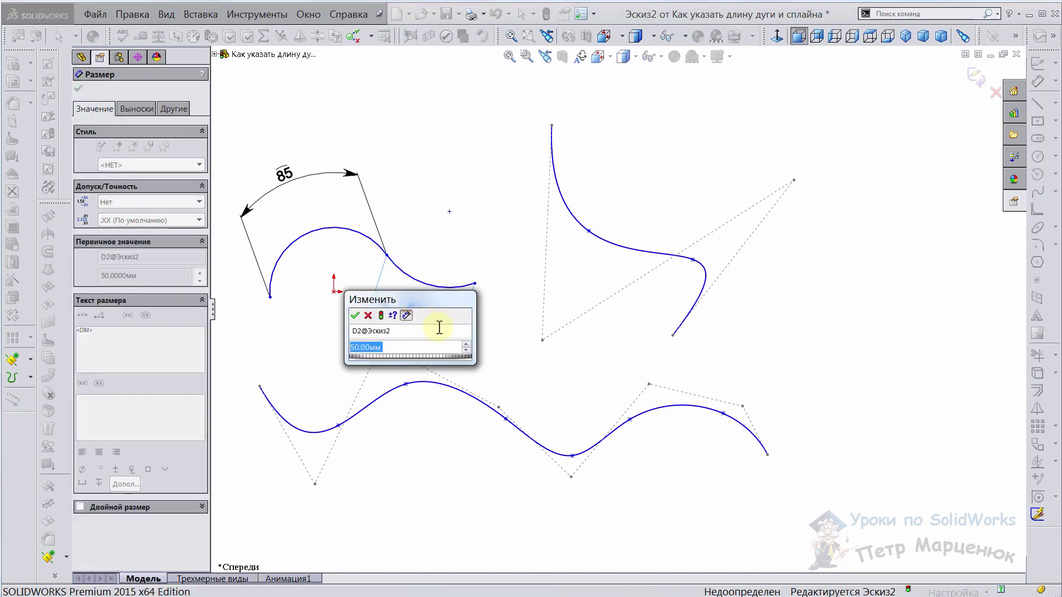
pyautogui.click(356, 314)
pyautogui.click(423, 248)
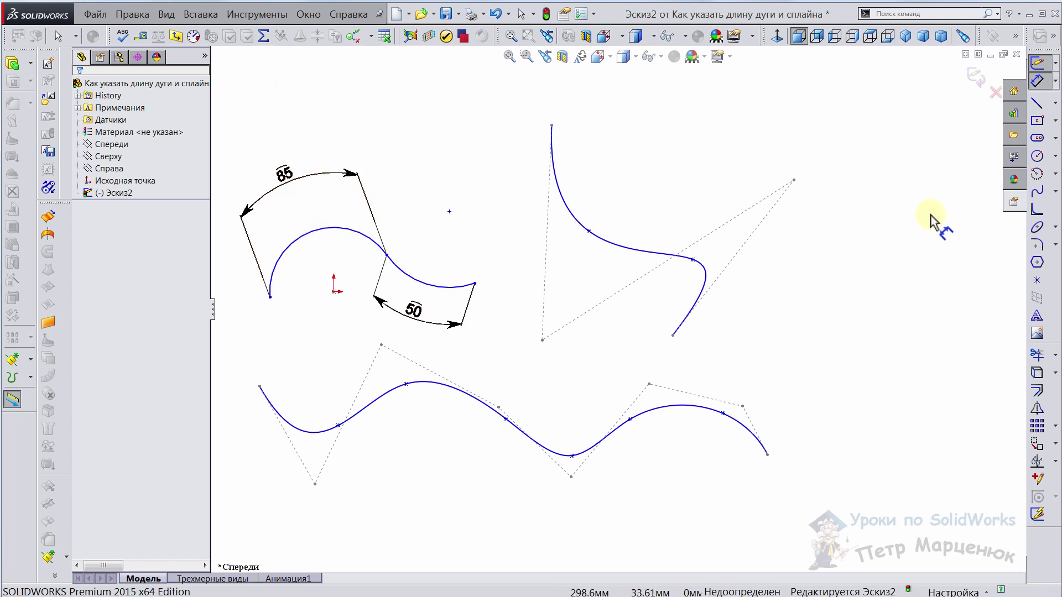
# Toggle the Custom Properties pane, then click the canvas to collapse it.
pyautogui.click(1010, 203)
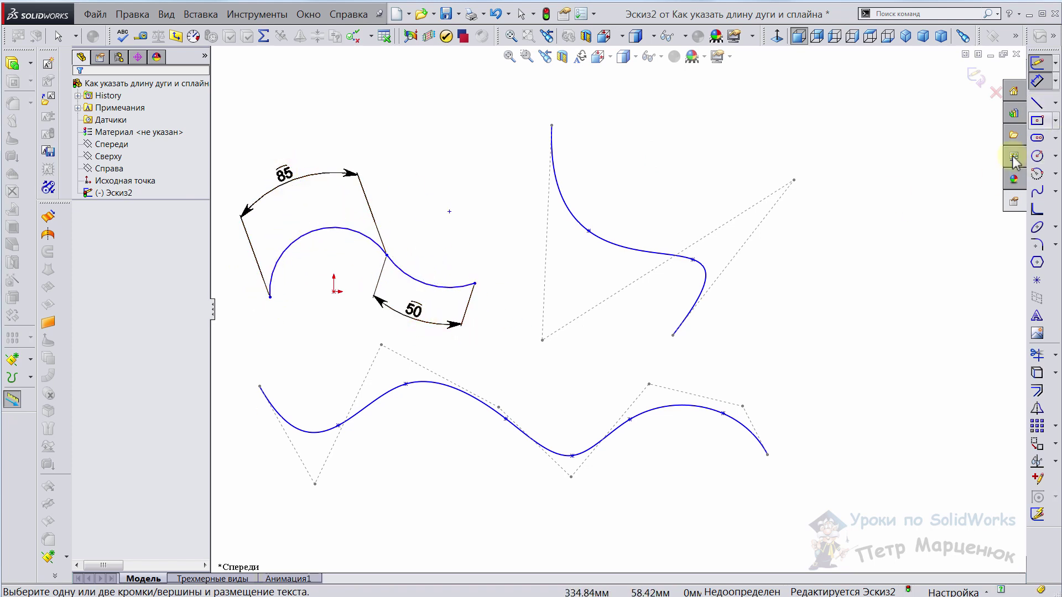
pyautogui.click(1011, 206)
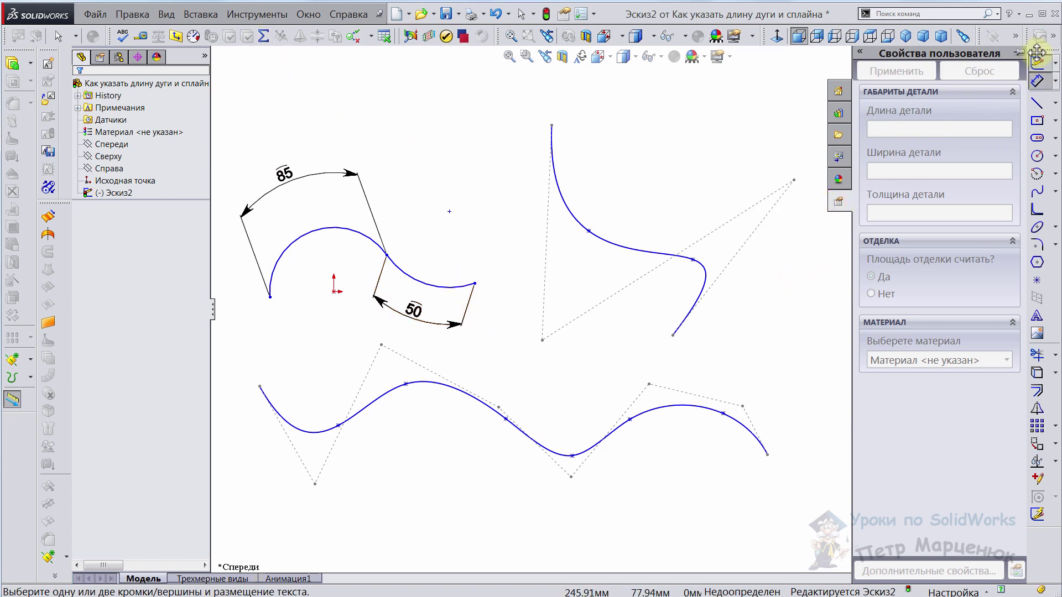
pyautogui.click(735, 133)
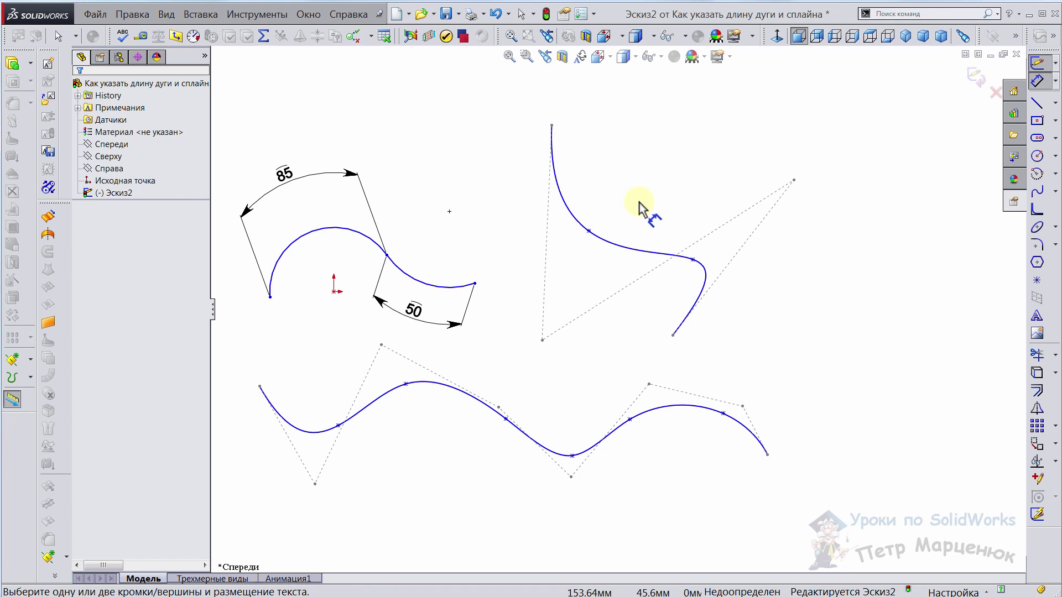
# Add a 122 mm endpoint-to-endpoint dimension on the spline, then delete it.
pyautogui.click(552, 127)
pyautogui.click(673, 336)
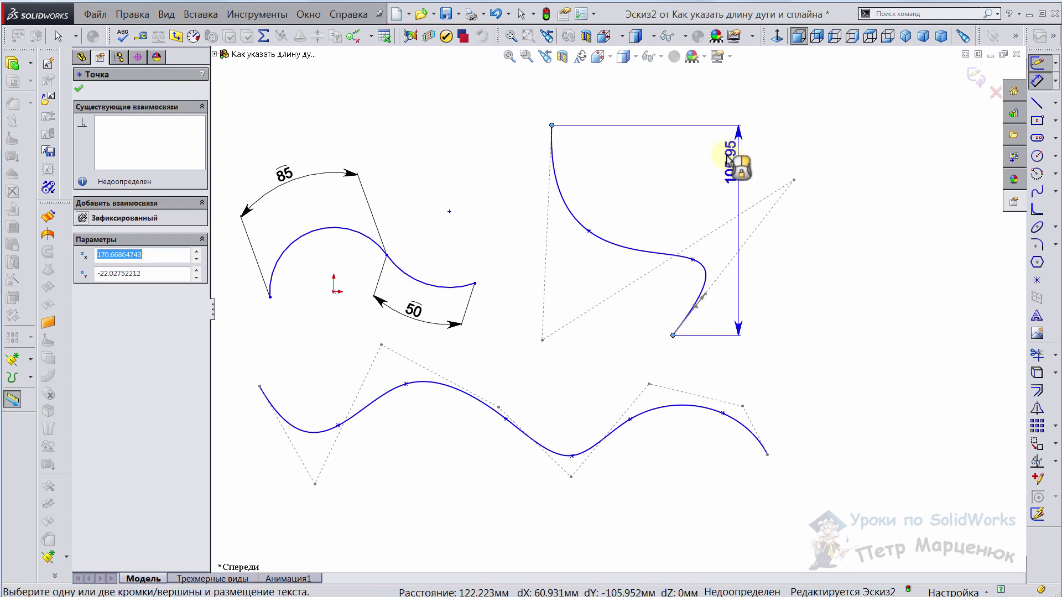
pyautogui.click(618, 239)
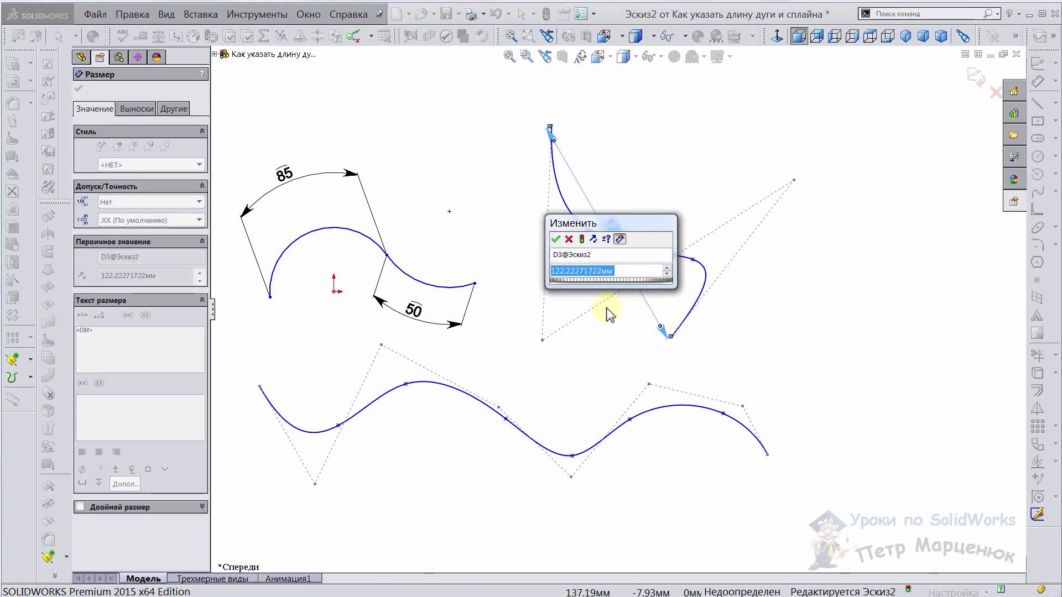
pyautogui.press('Return')
pyautogui.click(616, 237)
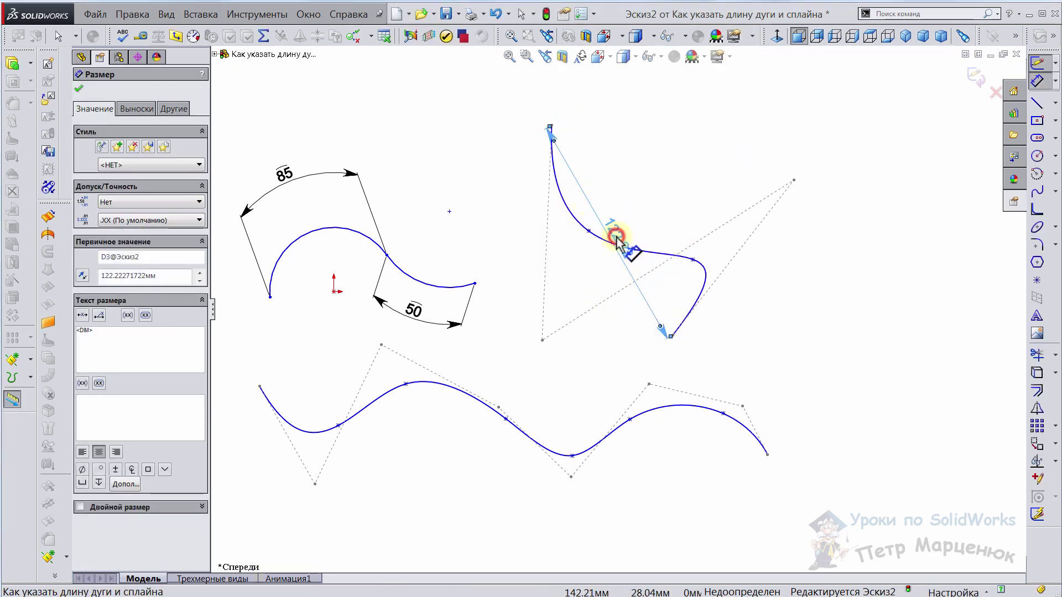
pyautogui.press('Delete')
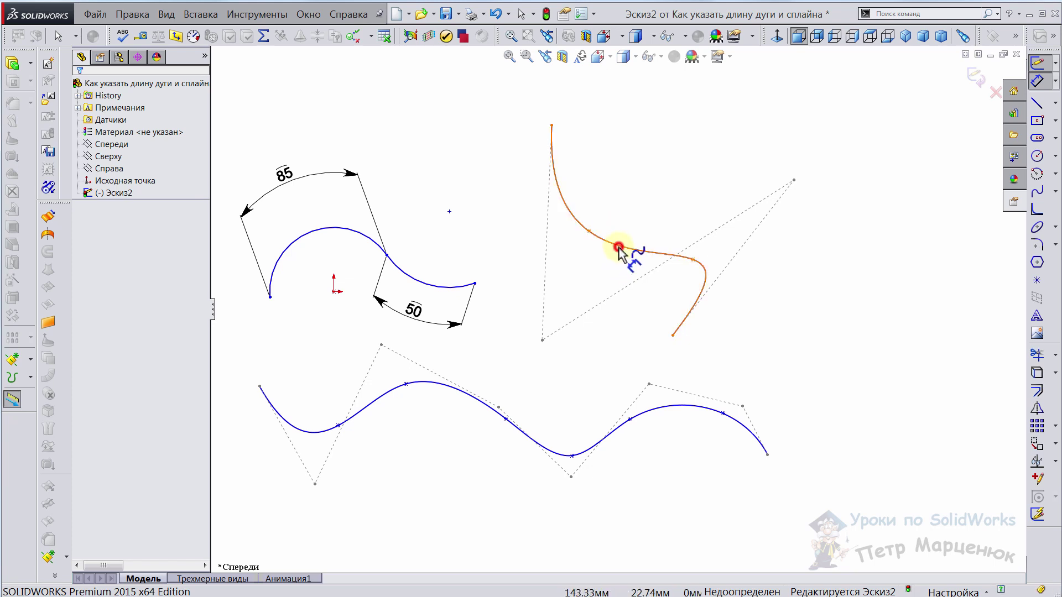
# Dimension the upper-right spline's length as Длина 165 above the curve.
pyautogui.click(618, 247)
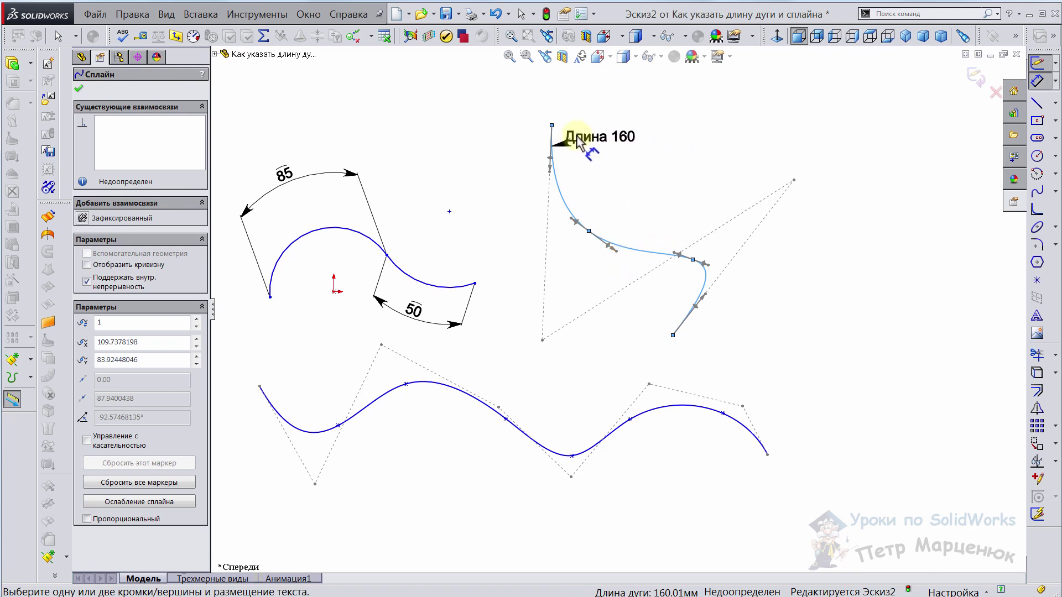
pyautogui.click(755, 276)
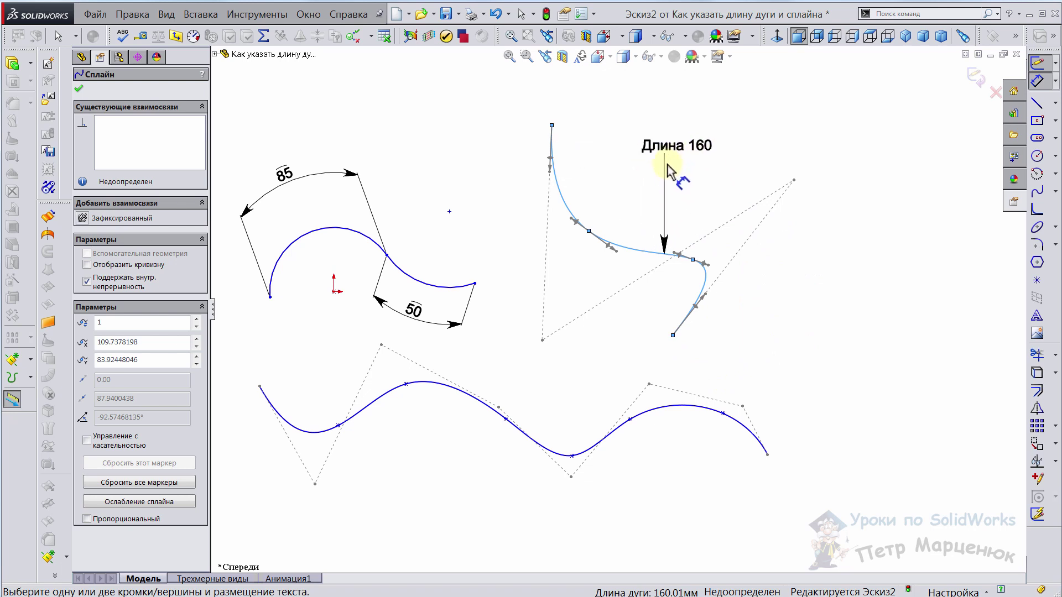
pyautogui.click(666, 172)
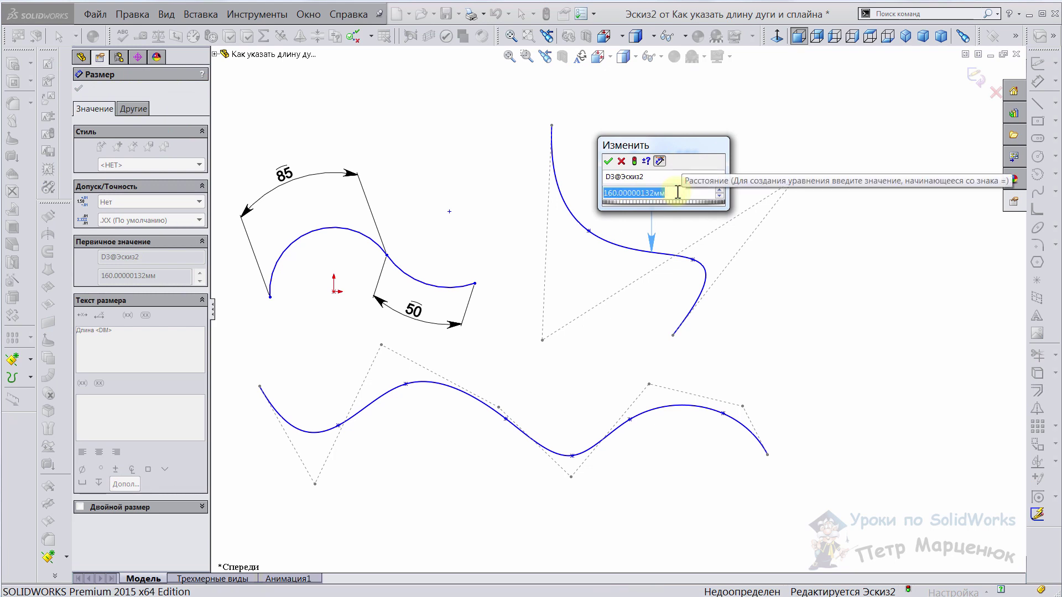
pyautogui.write('165')
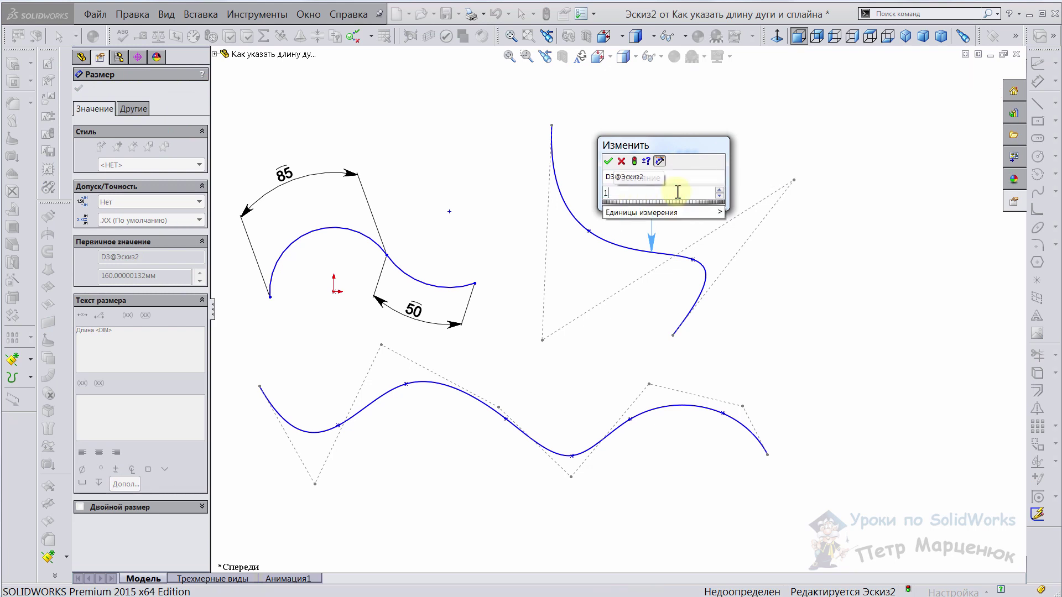
pyautogui.press('Return')
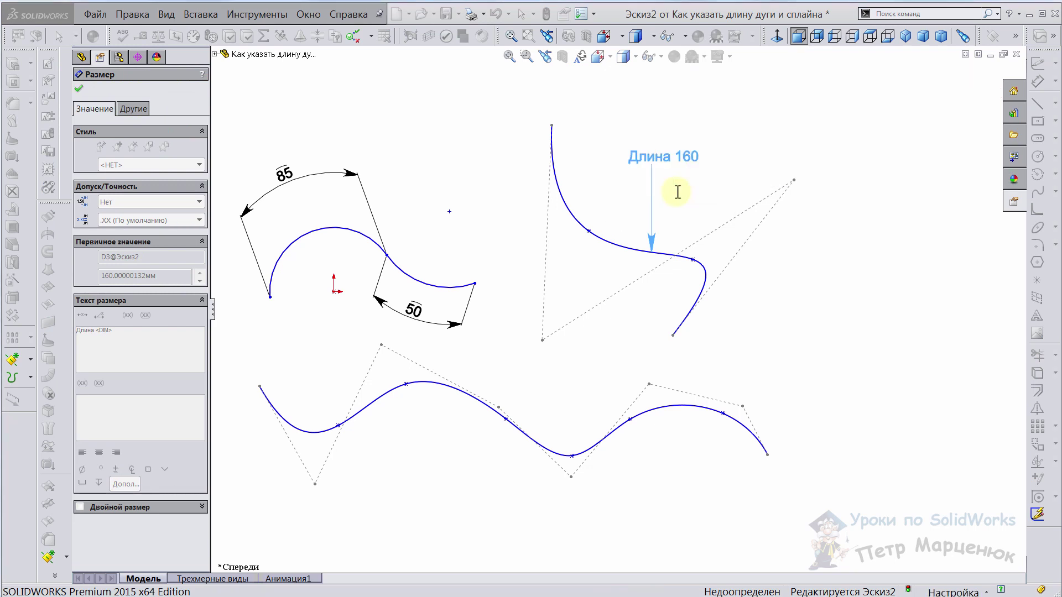
pyautogui.click(614, 136)
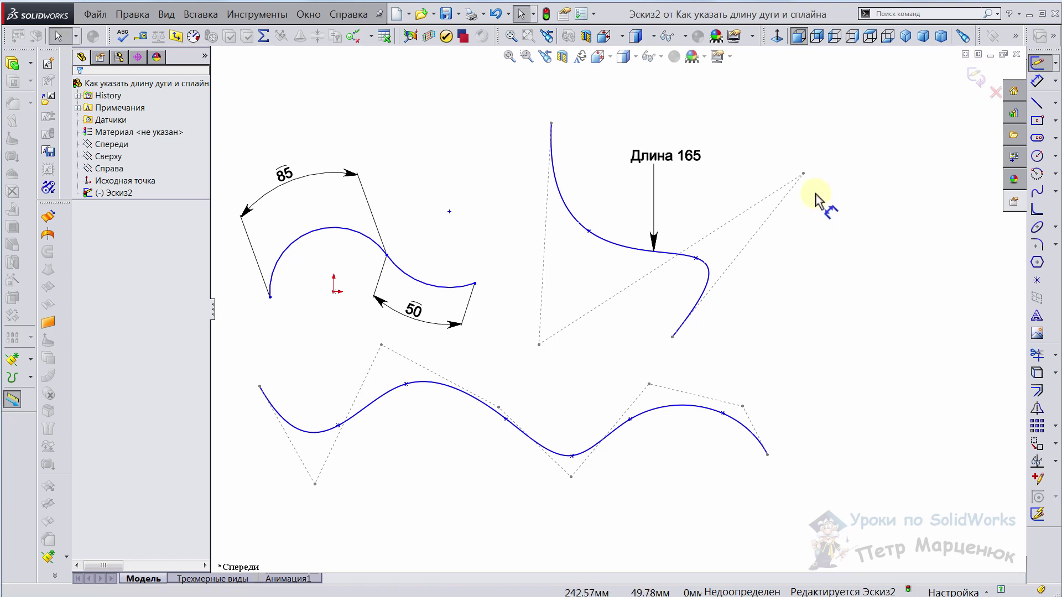
# Reshape the upper-right spline by dragging three control vertices.
pyautogui.press('Escape')
pyautogui.moveTo(540, 344); pyautogui.dragTo(546, 278)
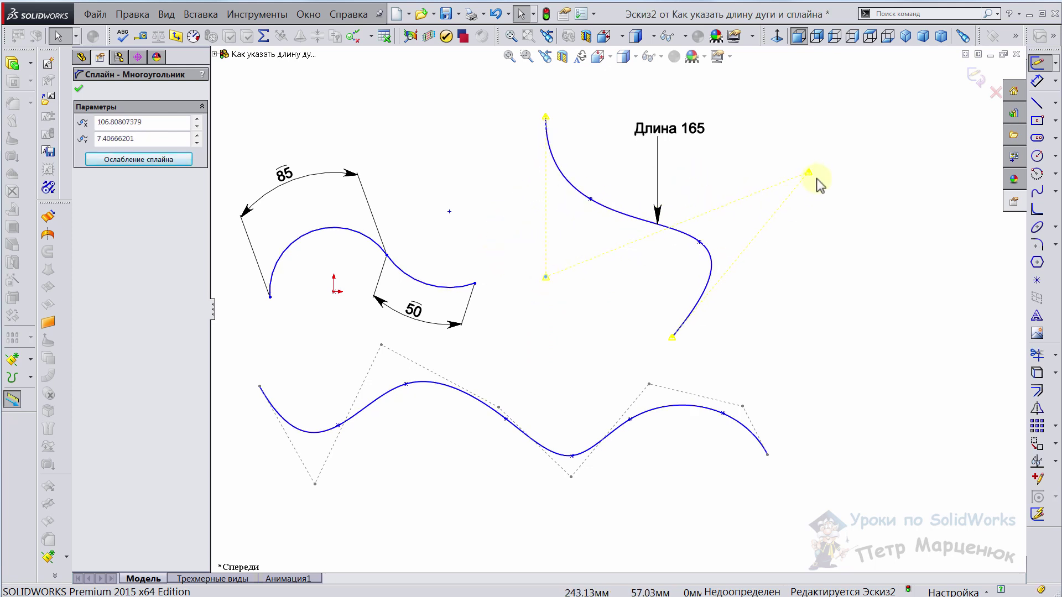
pyautogui.moveTo(808, 171); pyautogui.dragTo(767, 172)
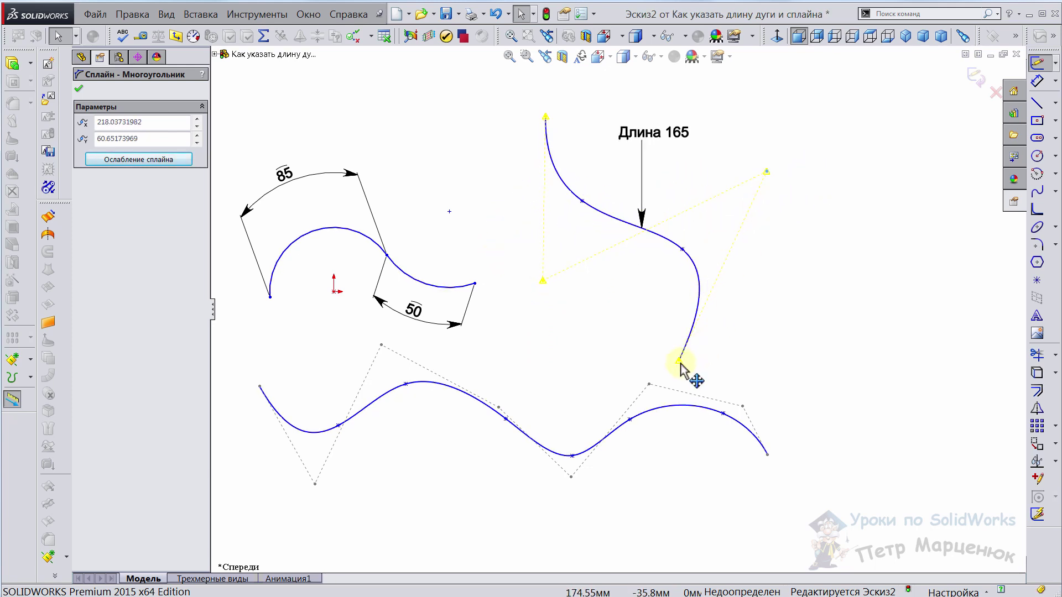
pyautogui.moveTo(679, 360)
pyautogui.mouseDown()
pyautogui.moveTo(862, 294)
pyautogui.moveTo(713, 280)
pyautogui.moveTo(829, 307)
pyautogui.moveTo(835, 331)
pyautogui.moveTo(763, 330)
pyautogui.mouseUp()
# Make the Длина 165 length dimension driven.
pyautogui.click(672, 146)
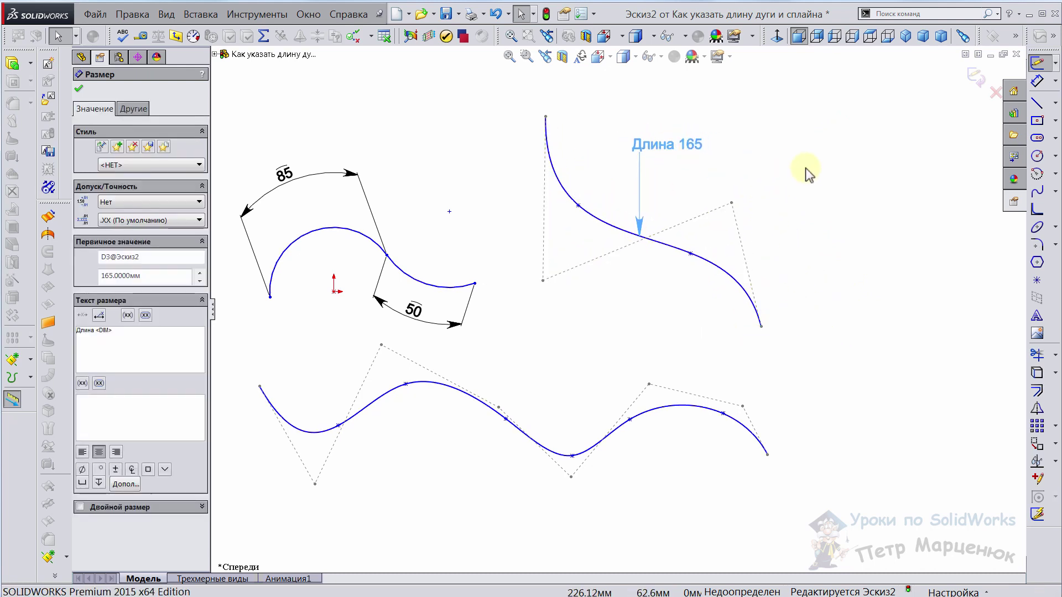
pyautogui.click(805, 171)
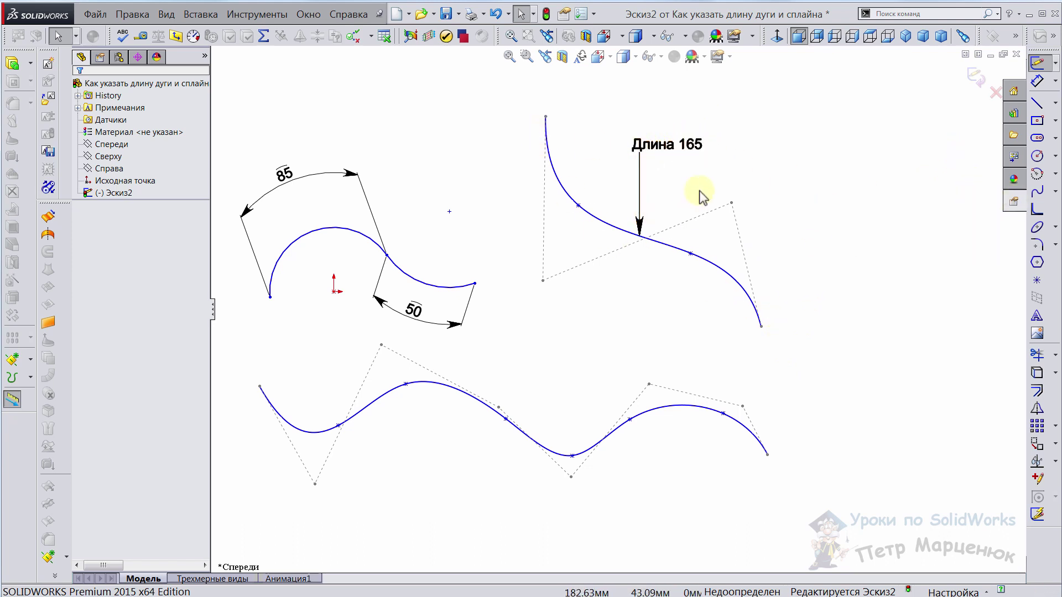
pyautogui.click(666, 145)
pyautogui.rightClick(665, 145)
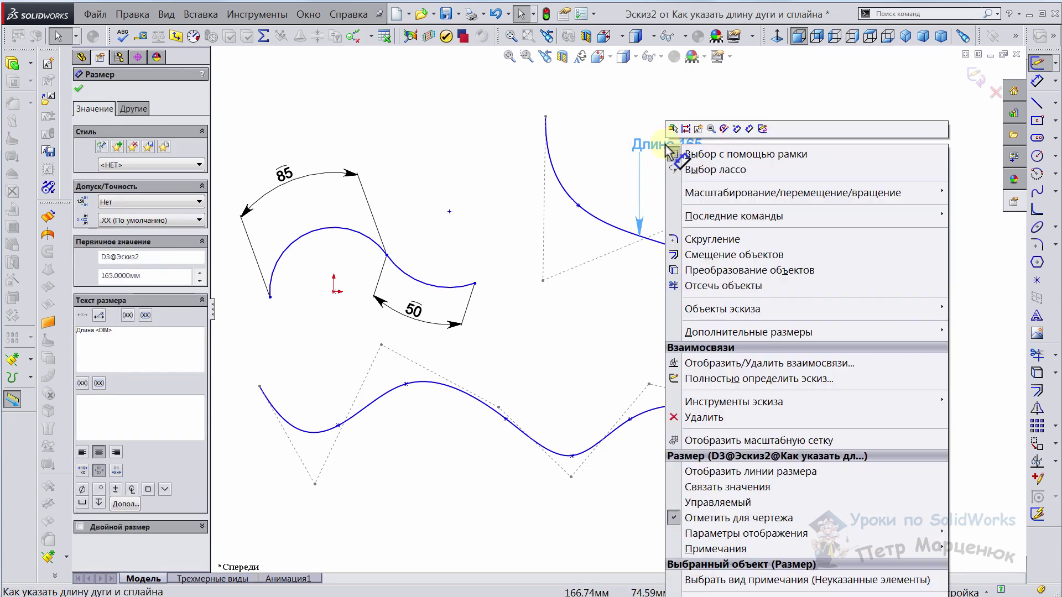
pyautogui.click(696, 503)
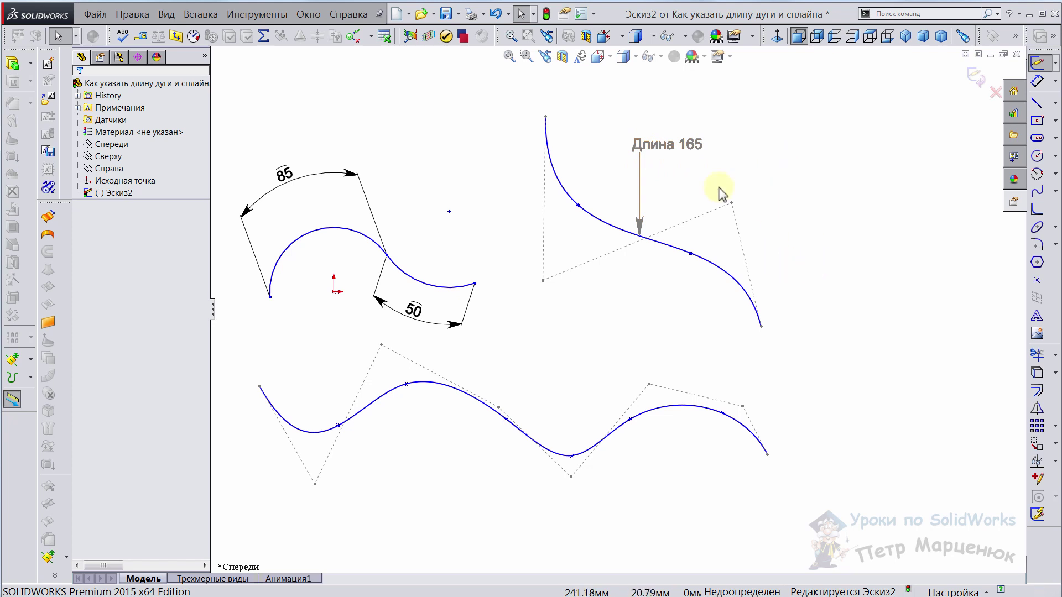
# Drag spline control vertices until its length reads 204,32, then open Custom Properties.
pyautogui.click(732, 203)
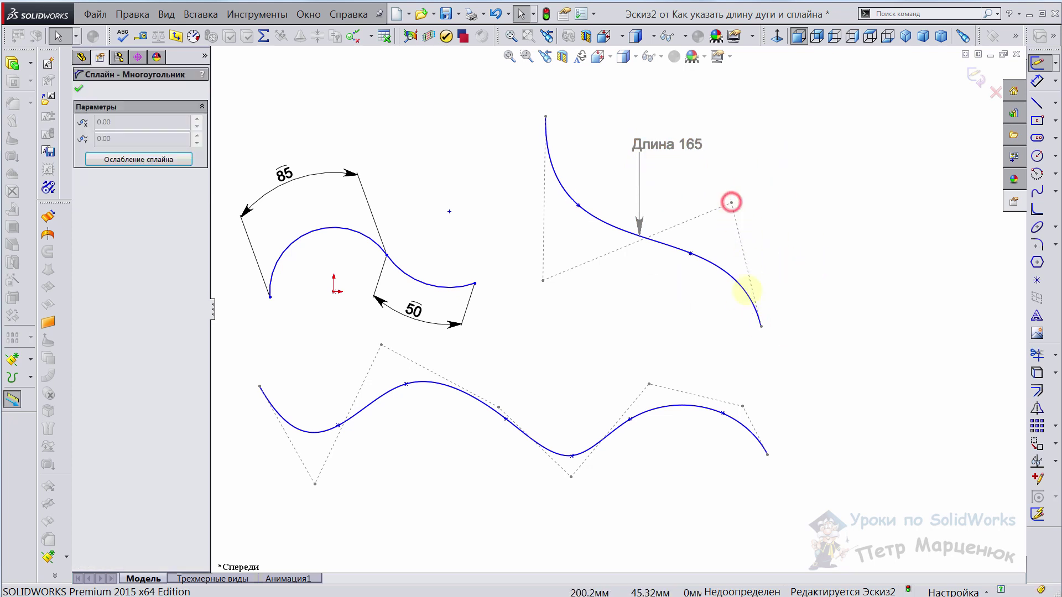
pyautogui.moveTo(761, 326); pyautogui.dragTo(828, 361)
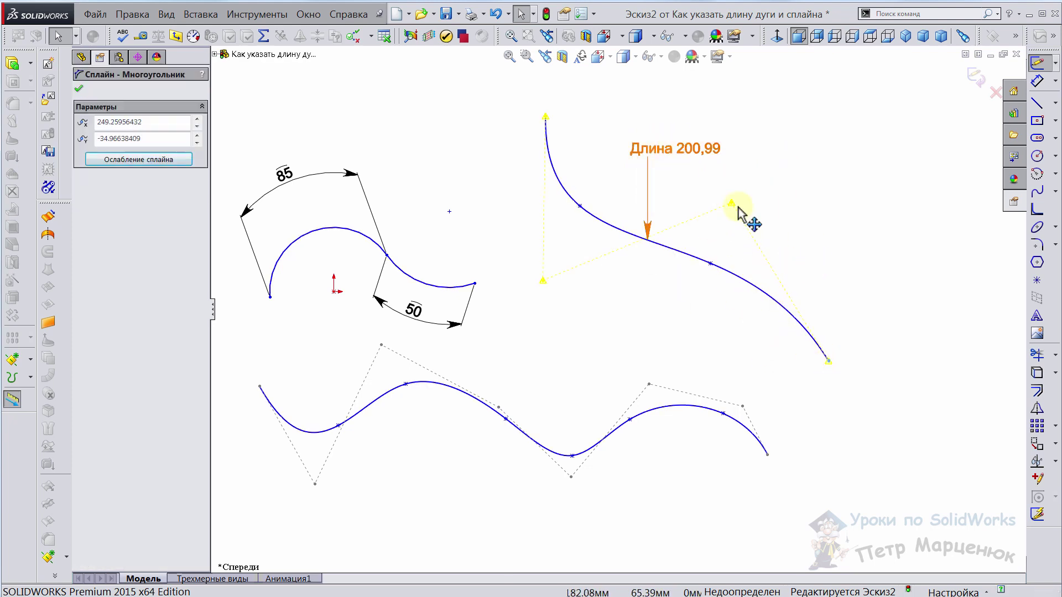
pyautogui.moveTo(733, 203)
pyautogui.mouseDown()
pyautogui.moveTo(763, 194)
pyautogui.moveTo(776, 172)
pyautogui.mouseUp()
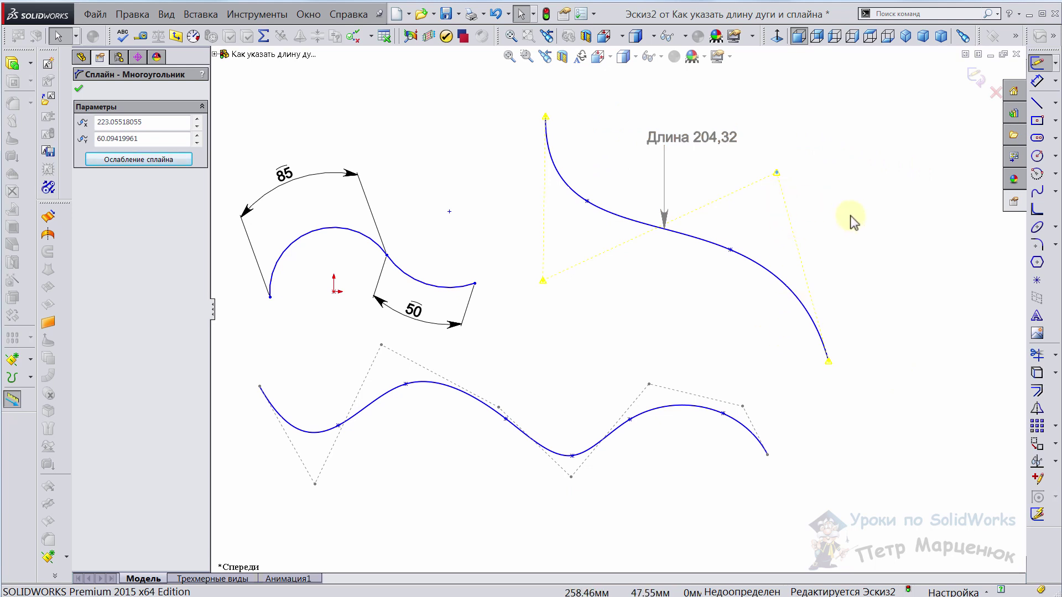
pyautogui.click(1013, 209)
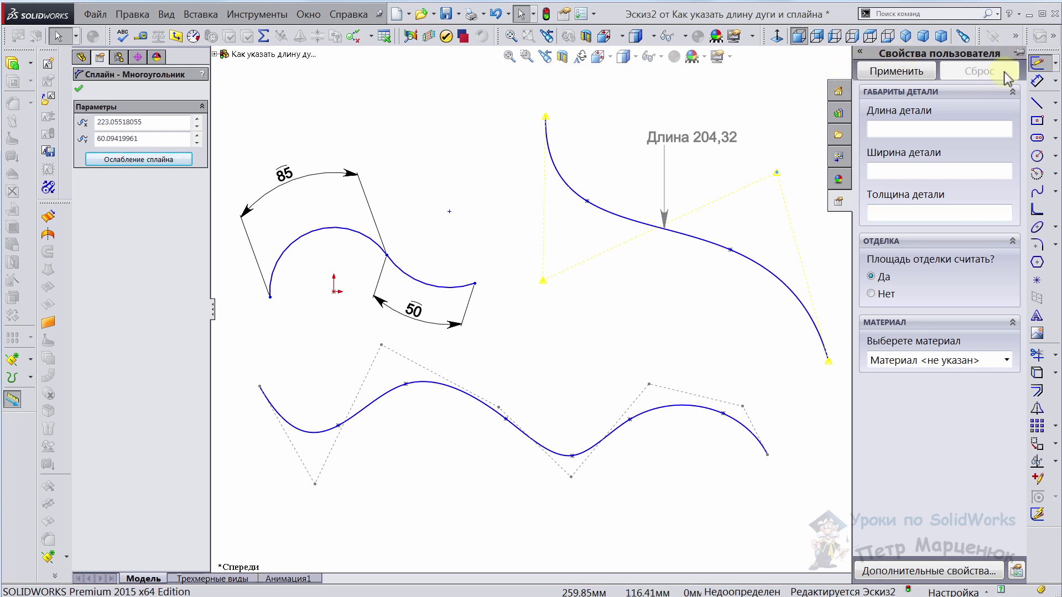
# Link the Длина детали custom property to the spline's length dimension and apply it.
pyautogui.click(1019, 52)
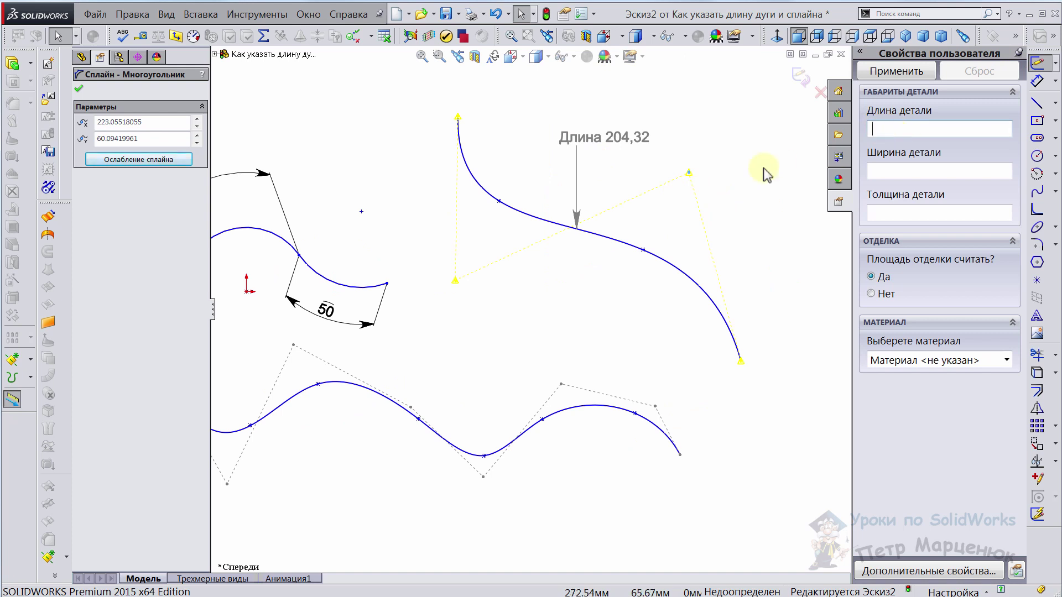
pyautogui.click(577, 185)
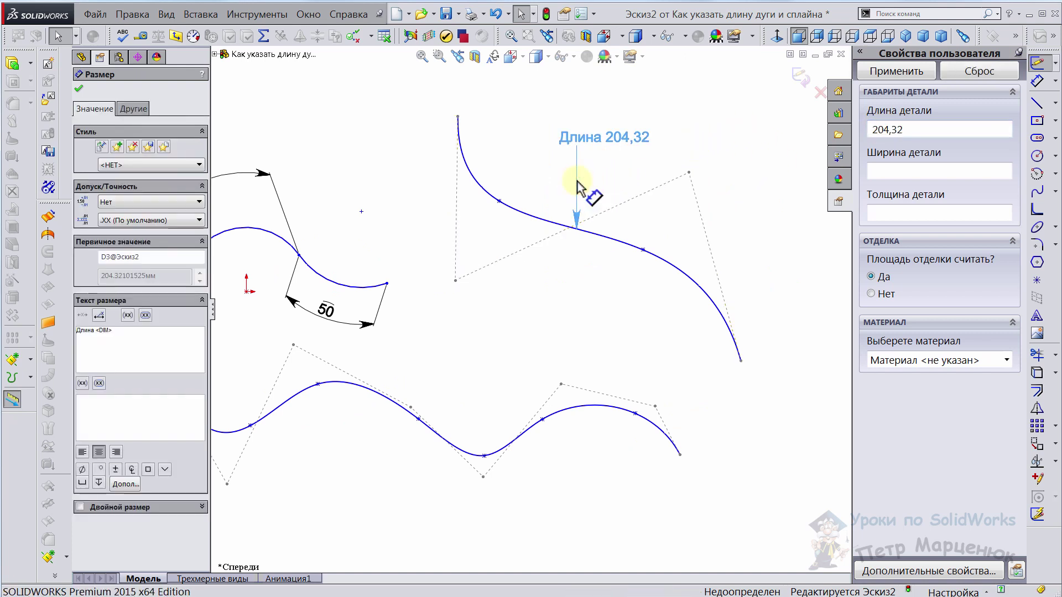
pyautogui.click(902, 74)
# Drag spline control vertices to lengthen the spline to 212,45, then exit the sketch.
pyautogui.click(765, 202)
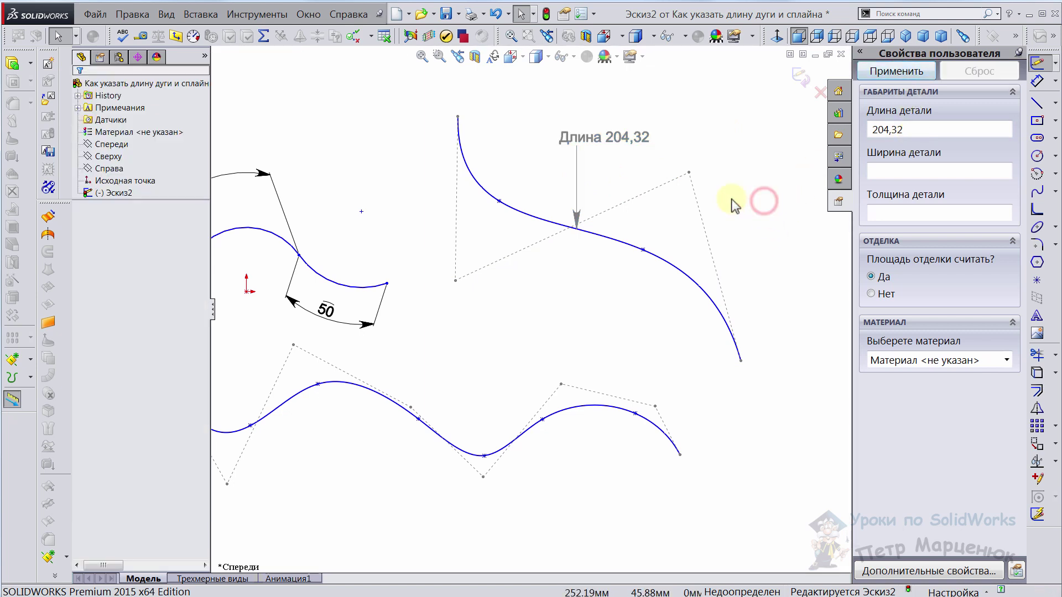
pyautogui.moveTo(691, 176); pyautogui.dragTo(718, 171)
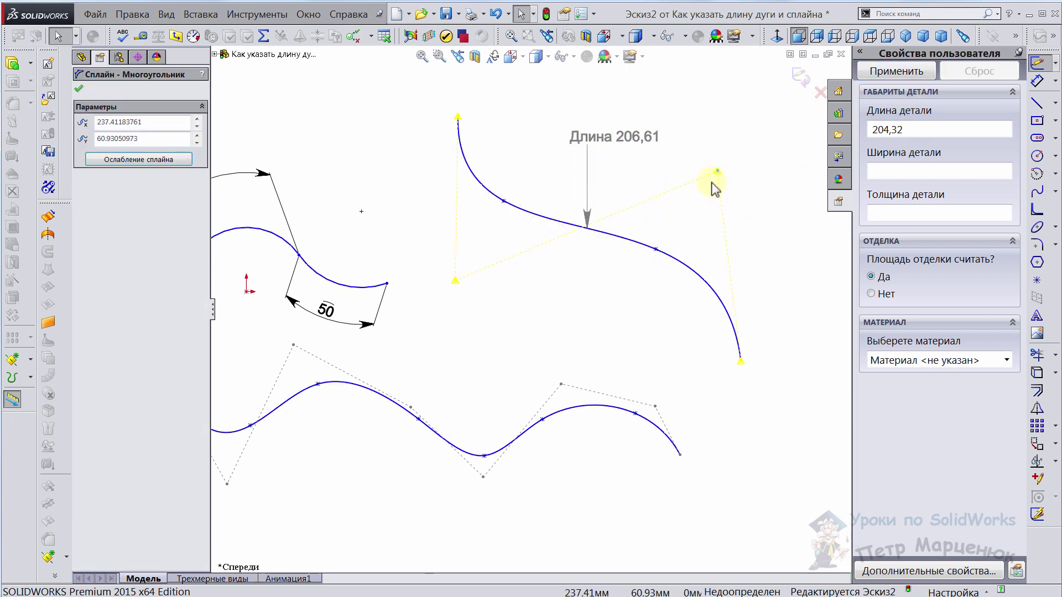
pyautogui.moveTo(455, 281); pyautogui.dragTo(402, 268)
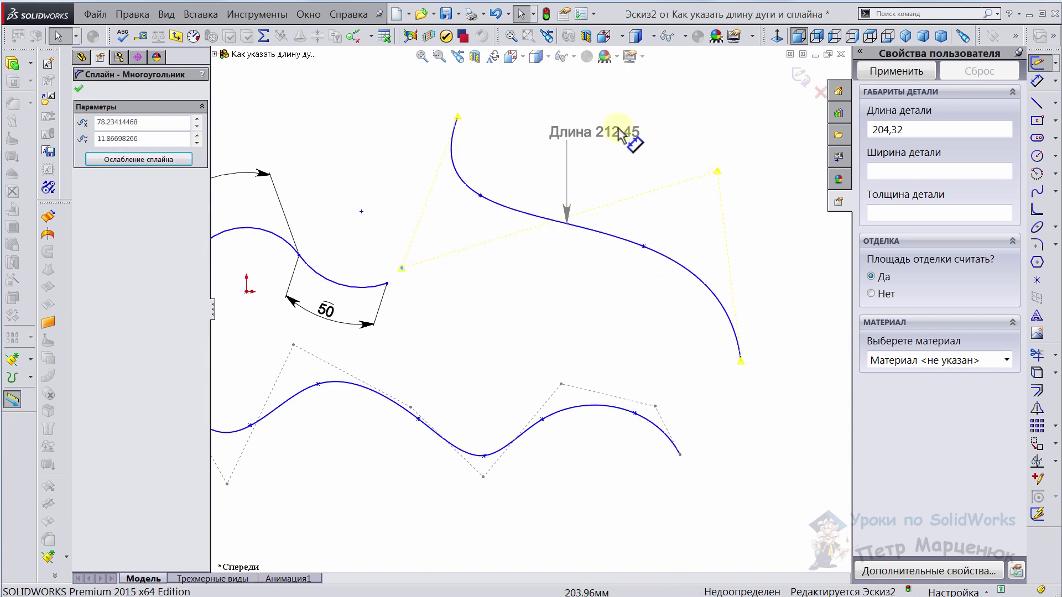
pyautogui.click(546, 15)
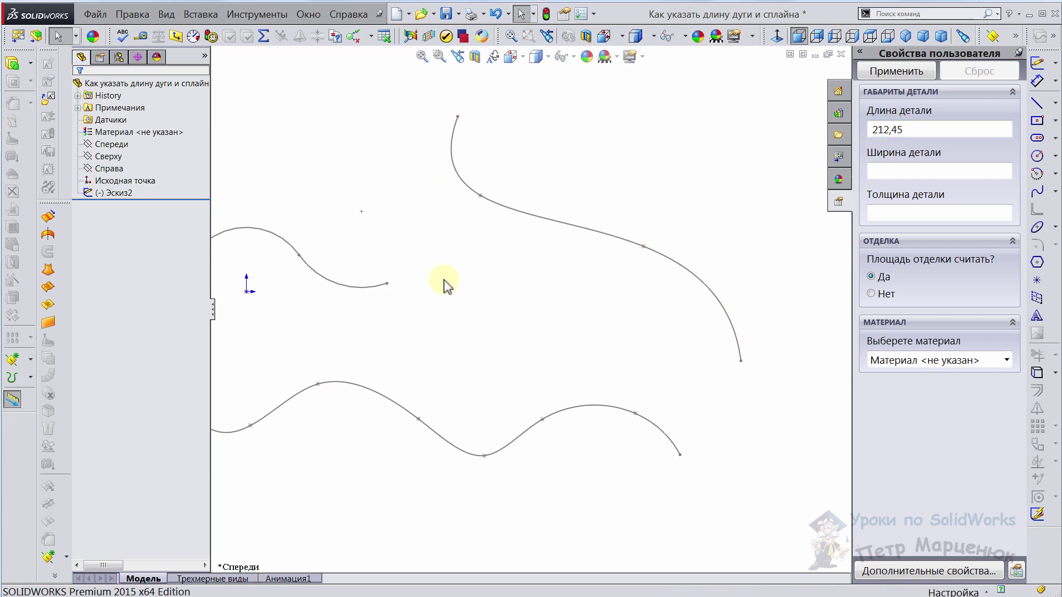
pyautogui.rightClick(115, 193)
pyautogui.click(147, 154)
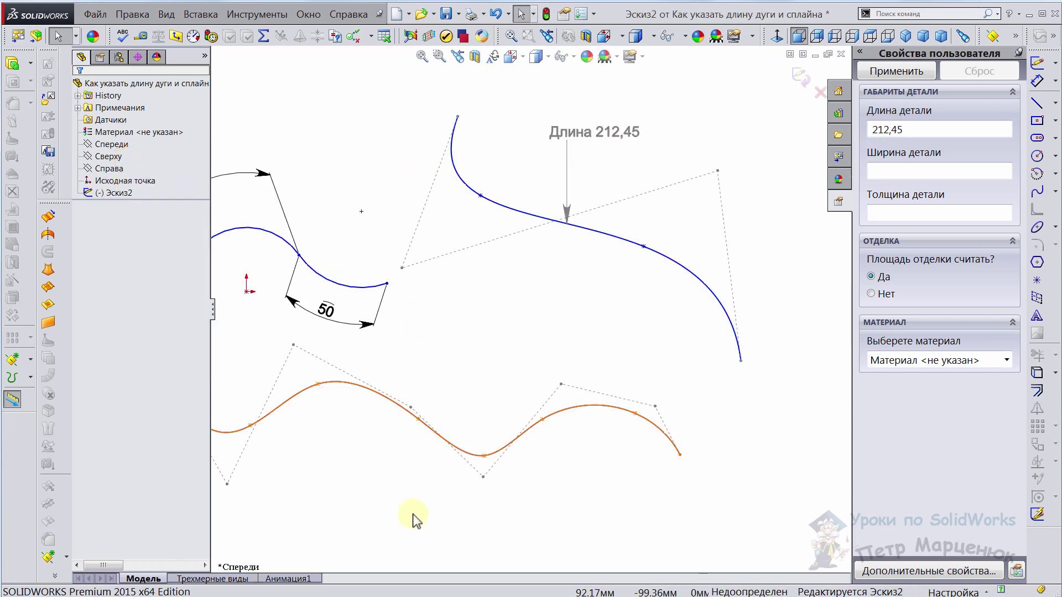
pyautogui.scroll(3, 612, 506)
pyautogui.scroll(-2, 442, 365)
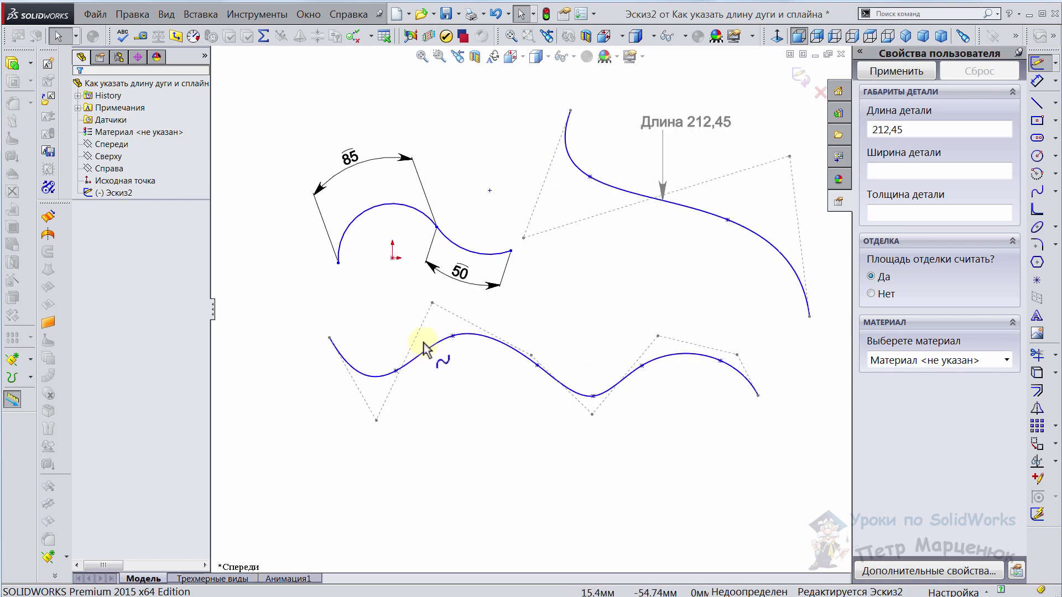
pyautogui.scroll(2, 424, 347)
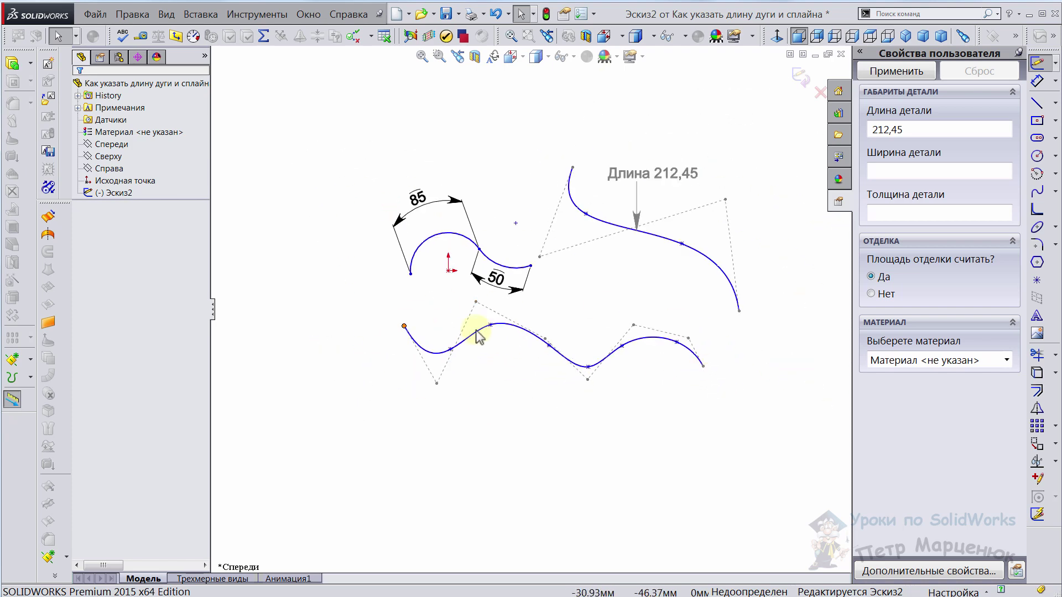
pyautogui.scroll(-3, 616, 295)
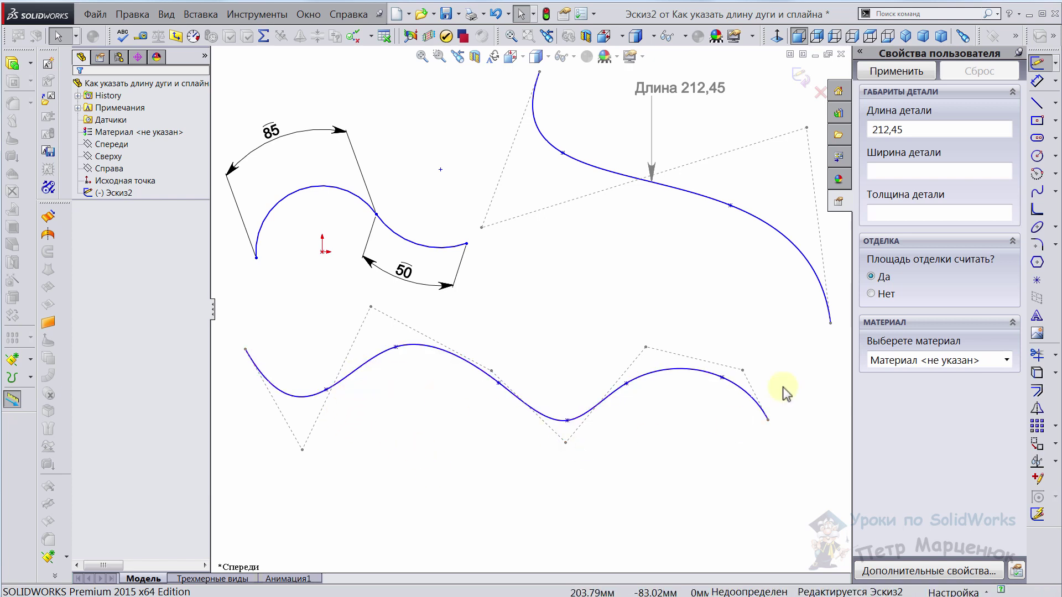
pyautogui.press('z')
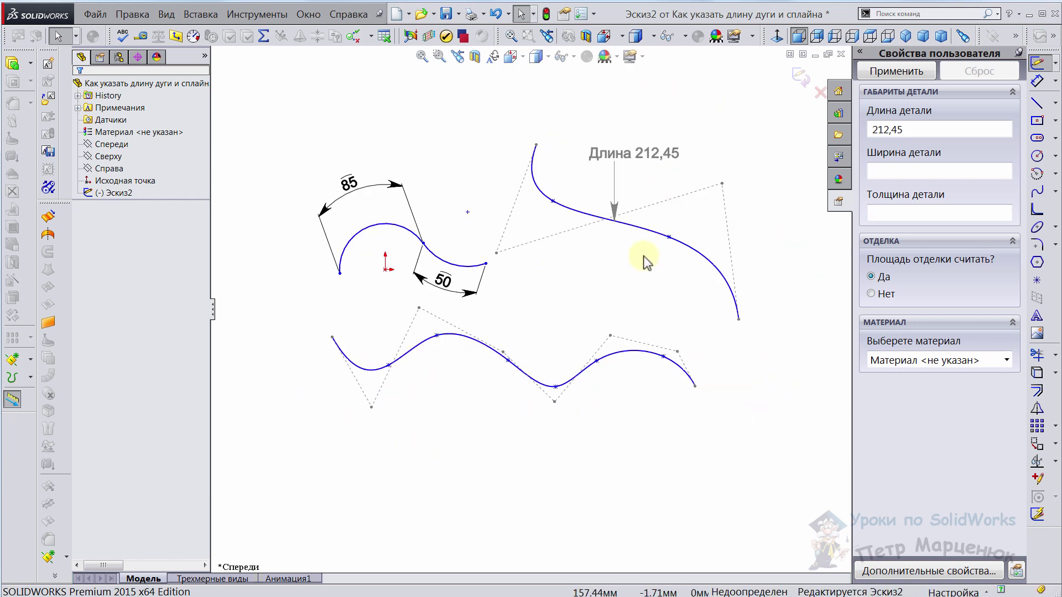
pyautogui.scroll(-1, 541, 321)
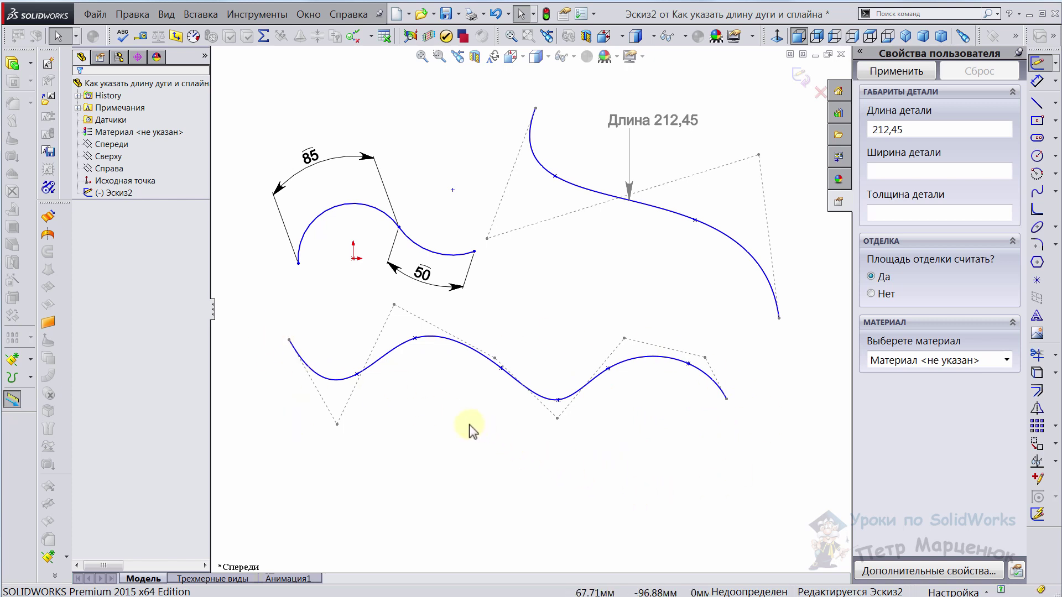
# Add a Длина dimension to the lower wavy spline and set it to 350.
pyautogui.click(1037, 80)
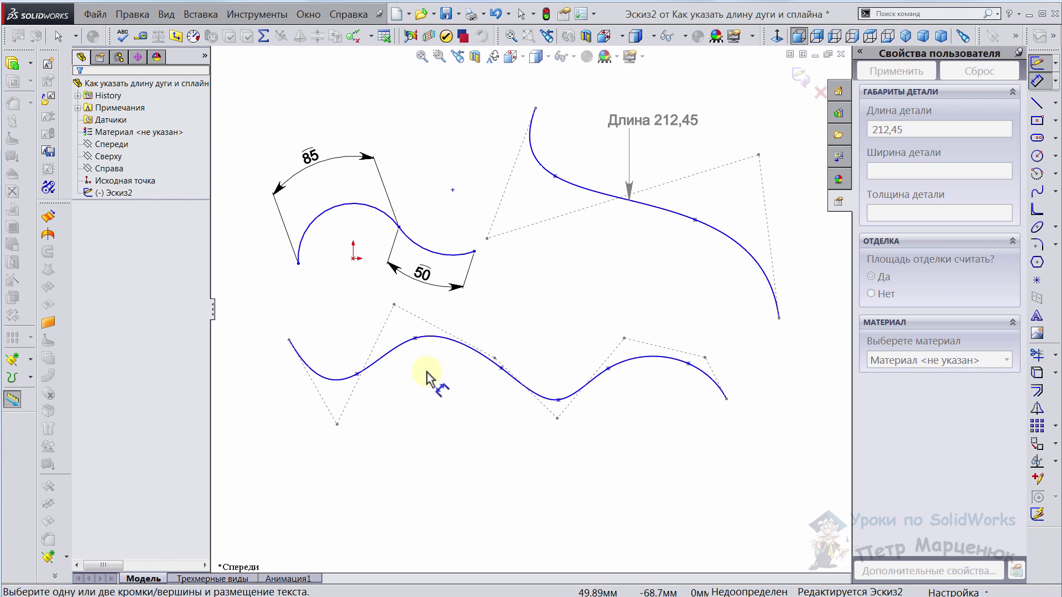
pyautogui.click(394, 350)
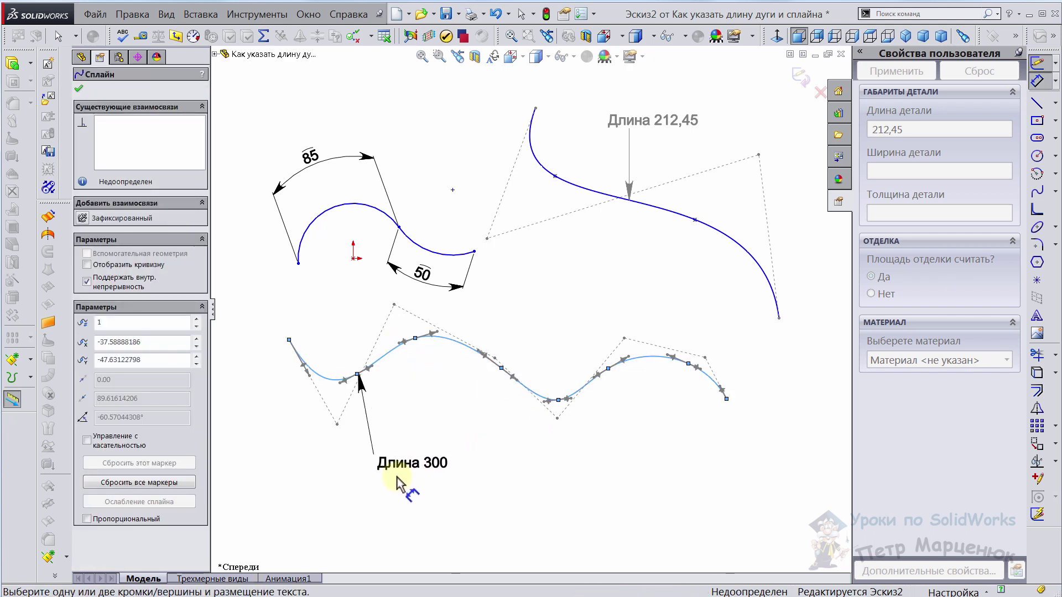
pyautogui.click(442, 478)
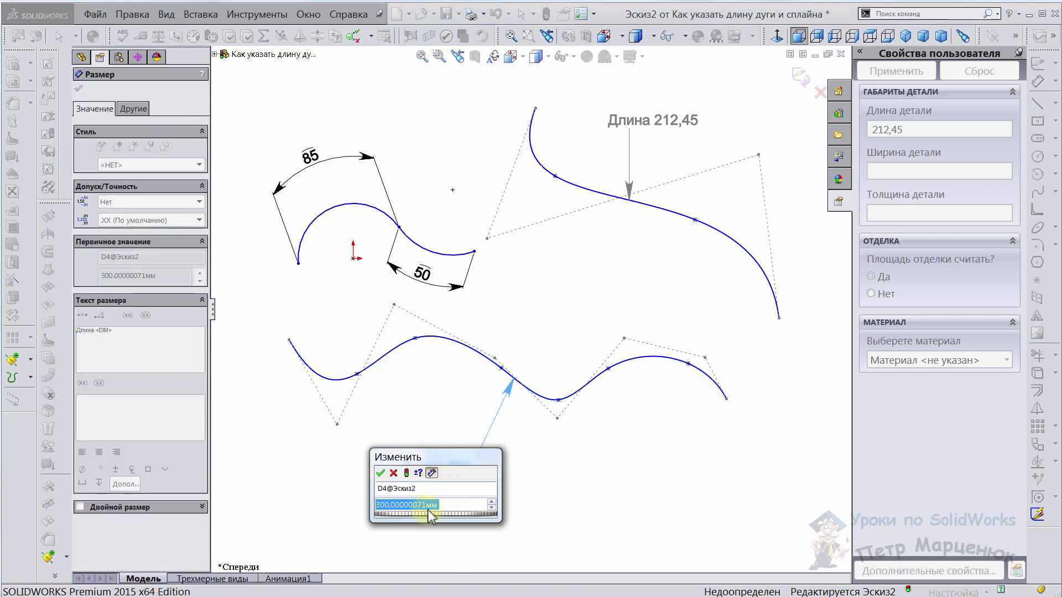
pyautogui.moveTo(461, 503)
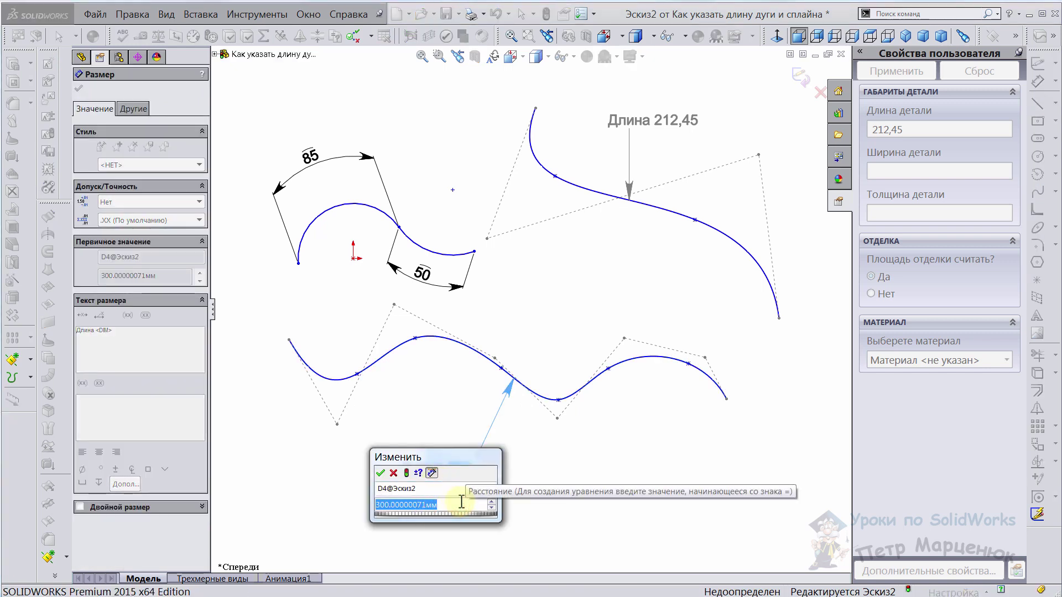
pyautogui.write('350')
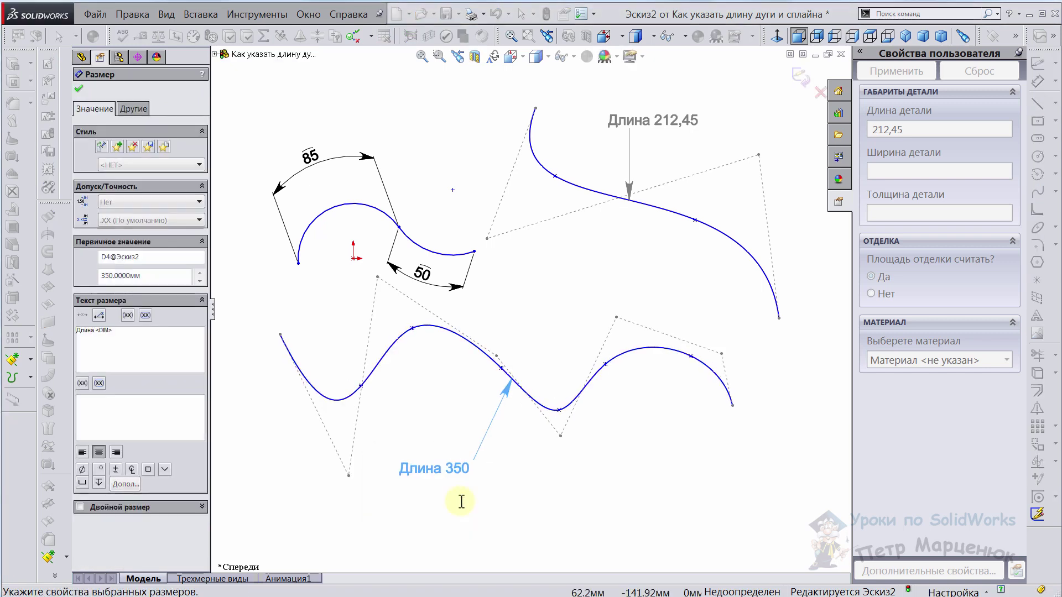
pyautogui.press('Return')
pyautogui.press('Escape')
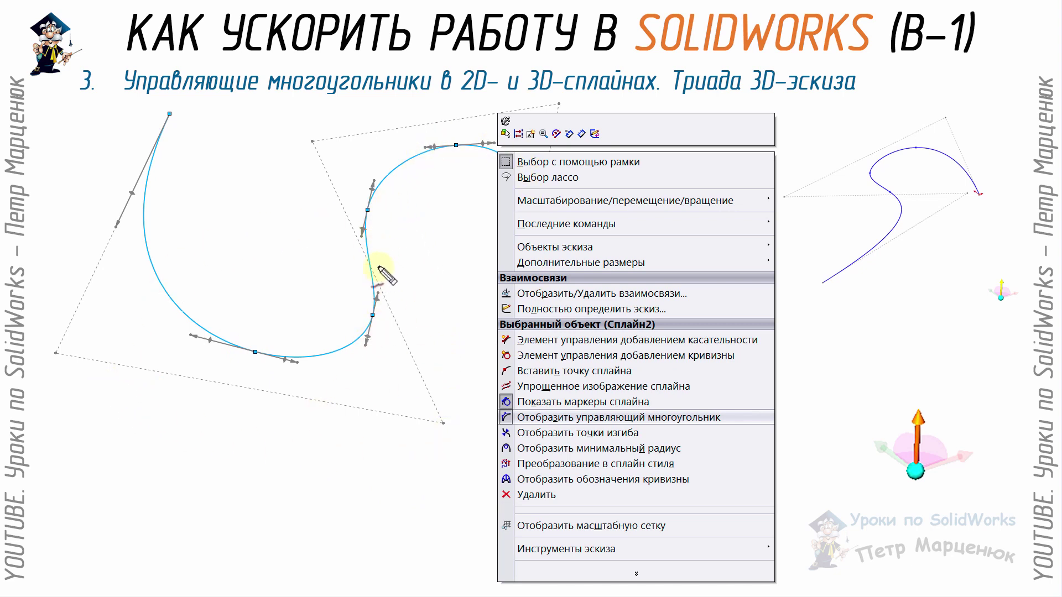
# Mark the spline's points with red pen strokes.
pyautogui.moveTo(383, 256); pyautogui.dragTo(378, 349)
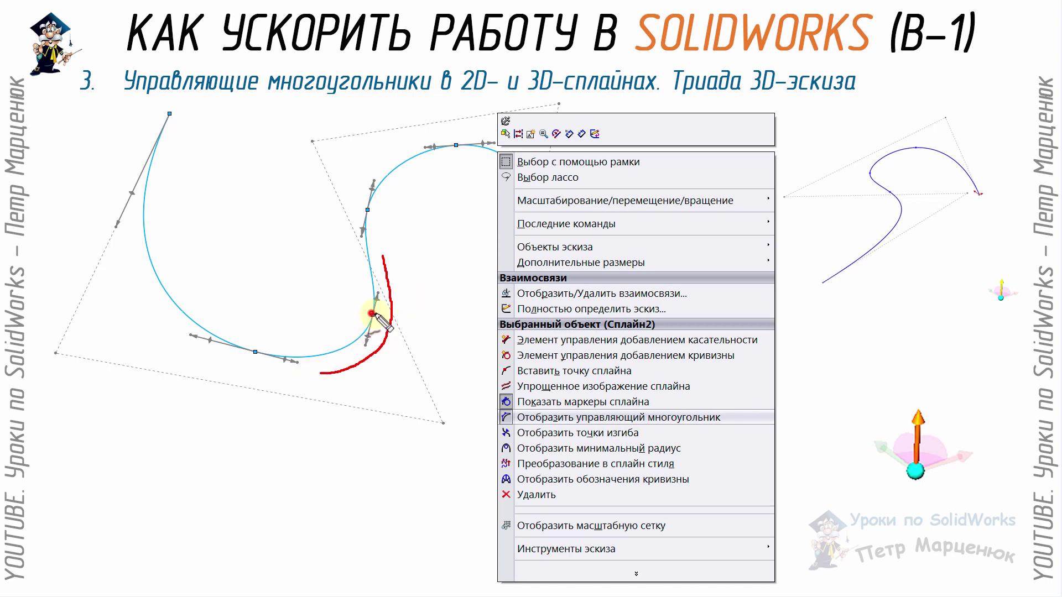
pyautogui.moveTo(372, 314); pyautogui.dragTo(409, 325)
pyautogui.moveTo(368, 210); pyautogui.dragTo(405, 221)
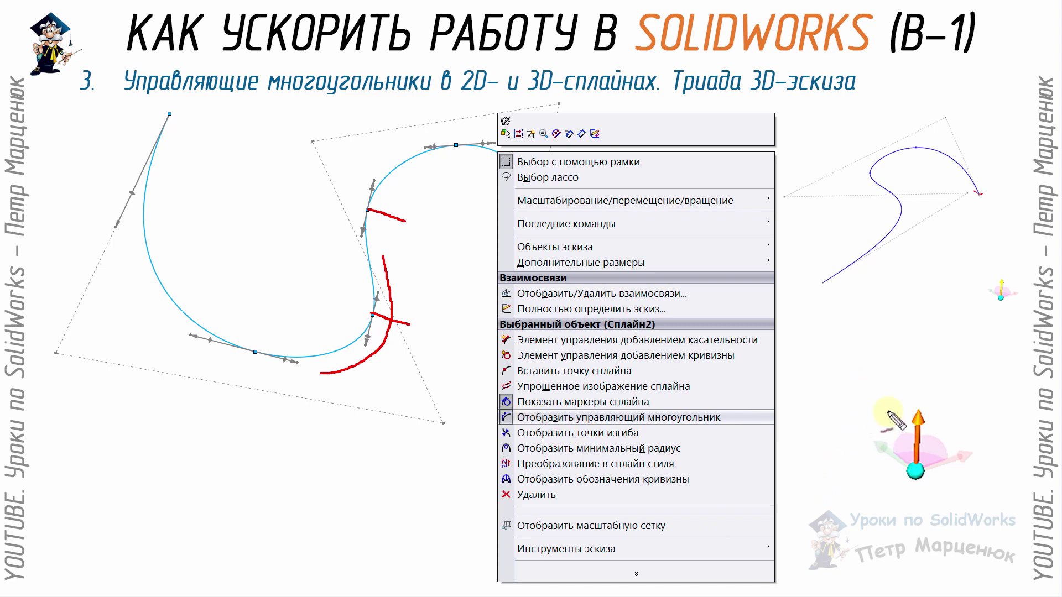
# Circle the 3D triad in red and draw an arrow pointing at the 3D spline.
pyautogui.moveTo(880, 404)
pyautogui.mouseDown()
pyautogui.moveTo(863, 410)
pyautogui.moveTo(947, 523)
pyautogui.moveTo(973, 394)
pyautogui.moveTo(868, 398)
pyautogui.mouseUp()
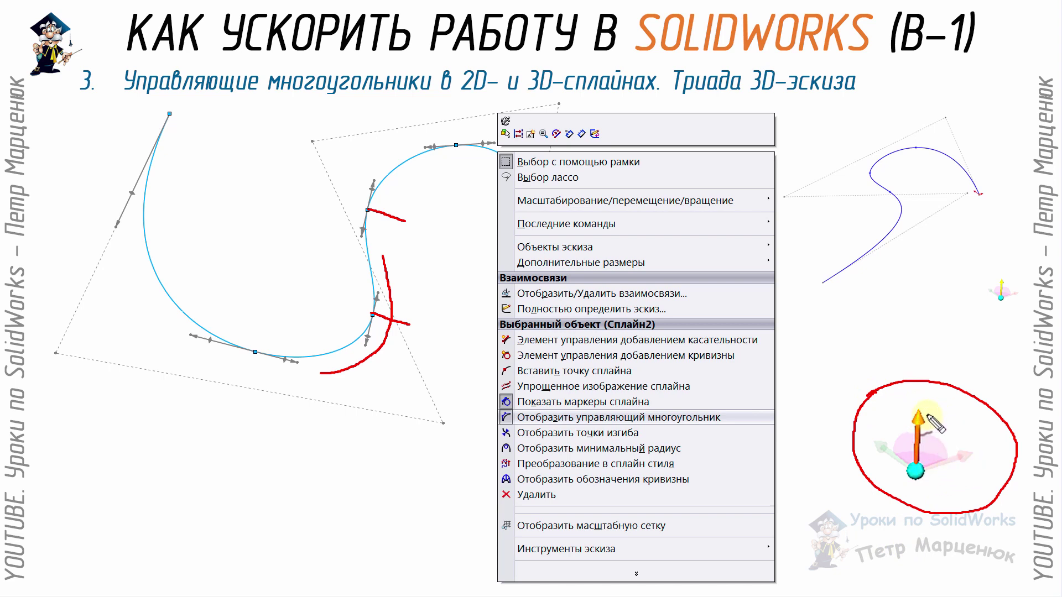
pyautogui.moveTo(917, 421); pyautogui.dragTo(908, 429)
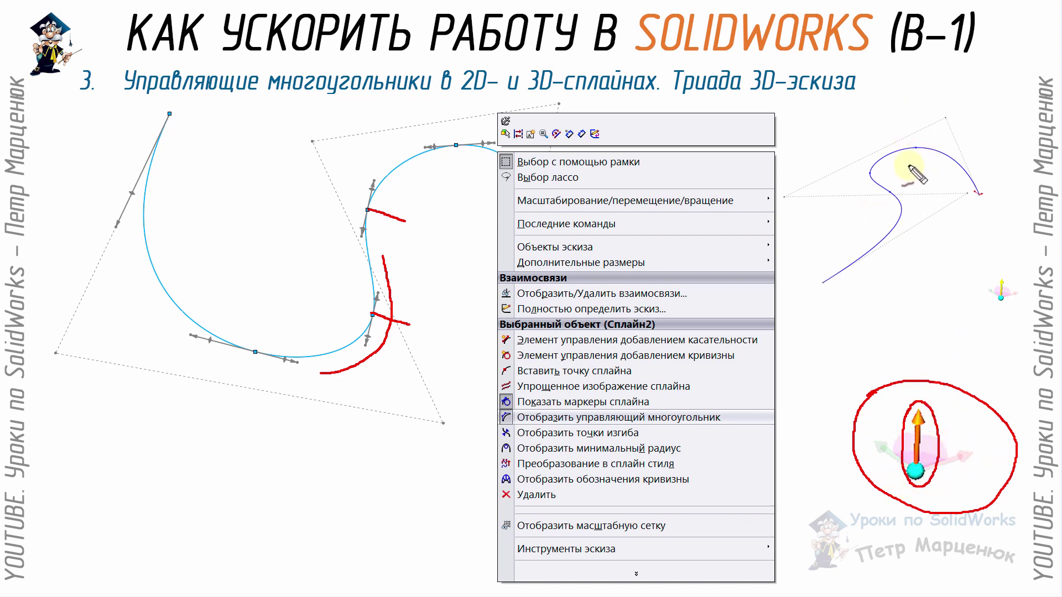
pyautogui.moveTo(924, 177)
pyautogui.mouseDown()
pyautogui.moveTo(934, 95)
pyautogui.moveTo(952, 122)
pyautogui.mouseUp()
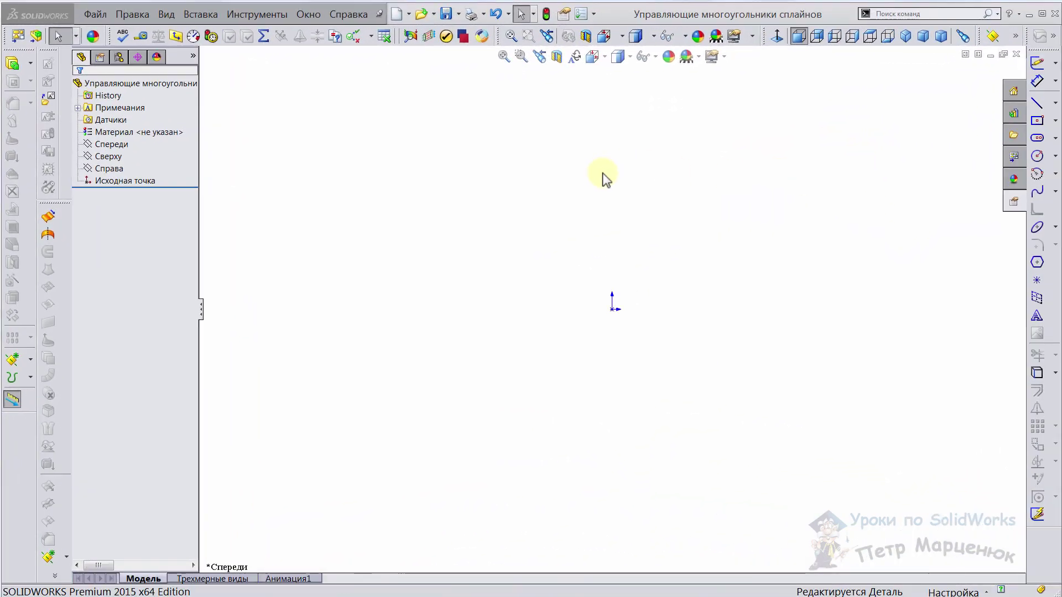
# Draw a spline on the Спереди plane from the origin, looping up, around and back down.
pyautogui.click(1035, 194)
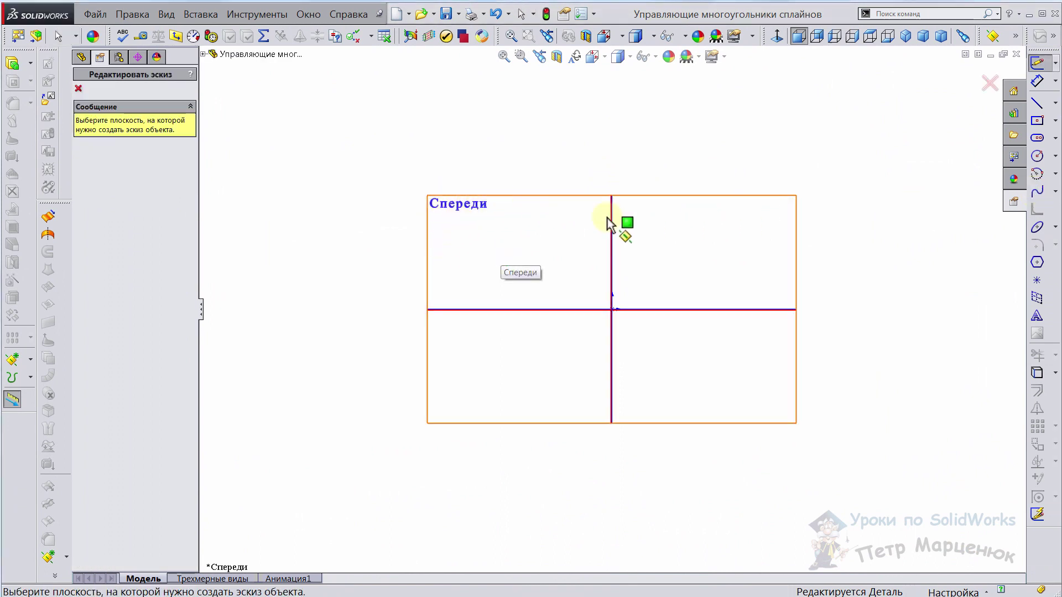
pyautogui.click(478, 207)
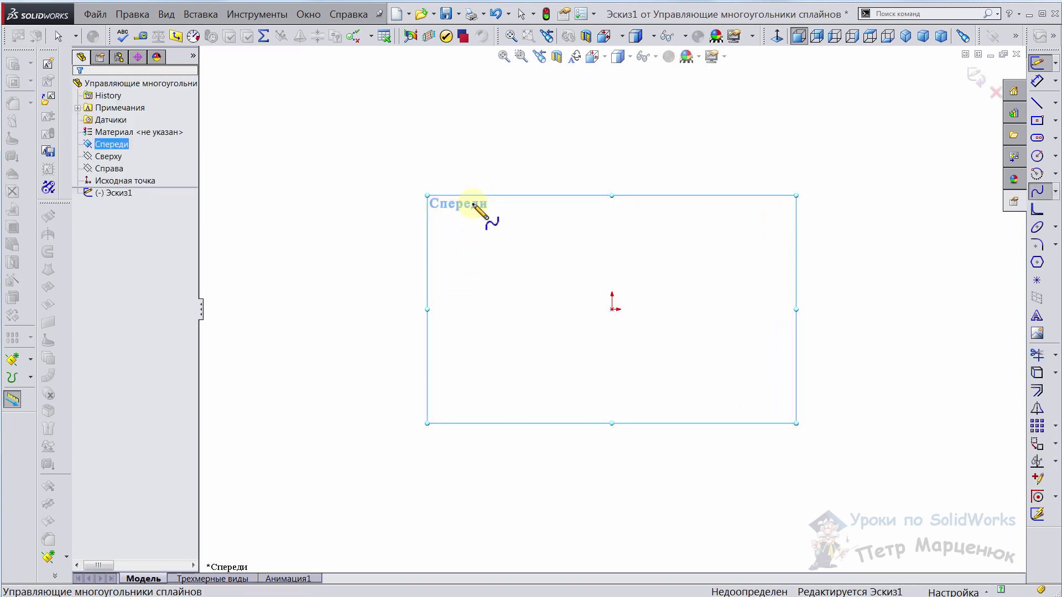
pyautogui.click(611, 310)
pyautogui.click(694, 309)
pyautogui.click(725, 236)
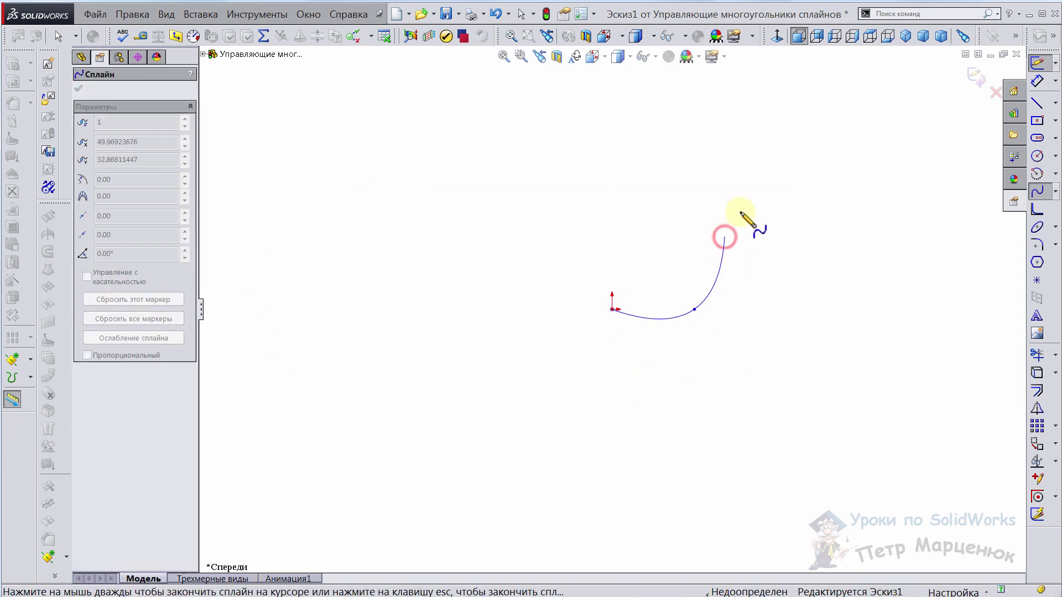
pyautogui.click(797, 185)
pyautogui.click(882, 252)
pyautogui.click(903, 354)
pyautogui.click(858, 465)
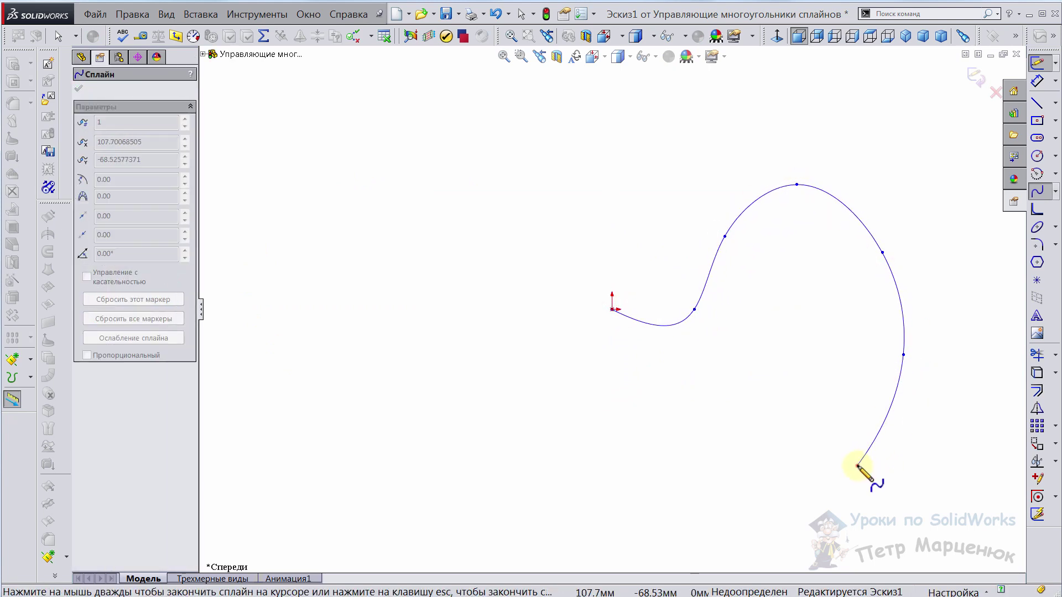
pyautogui.press('Escape')
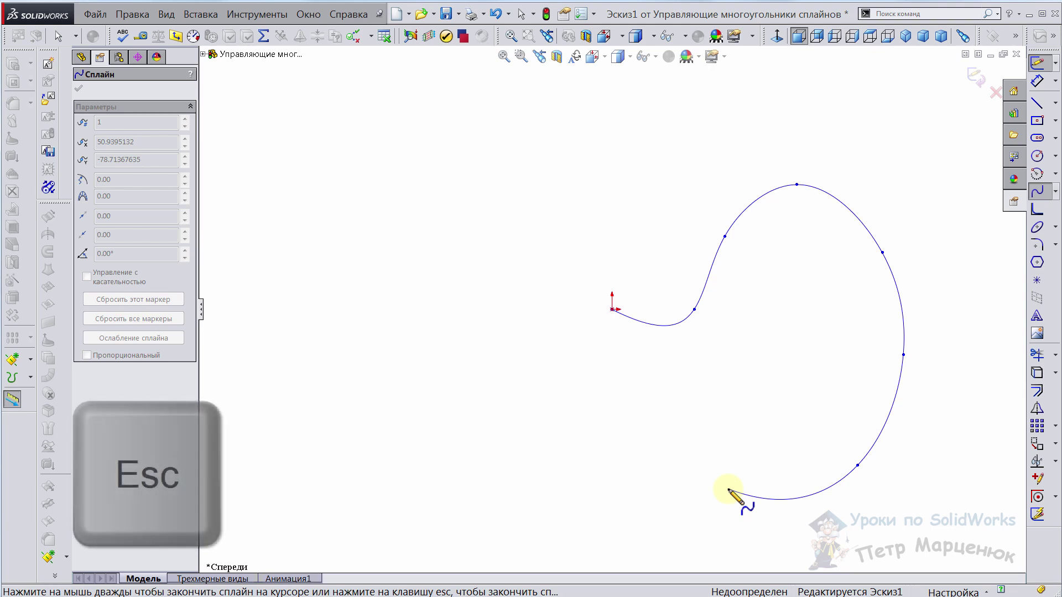
pyautogui.click(728, 489)
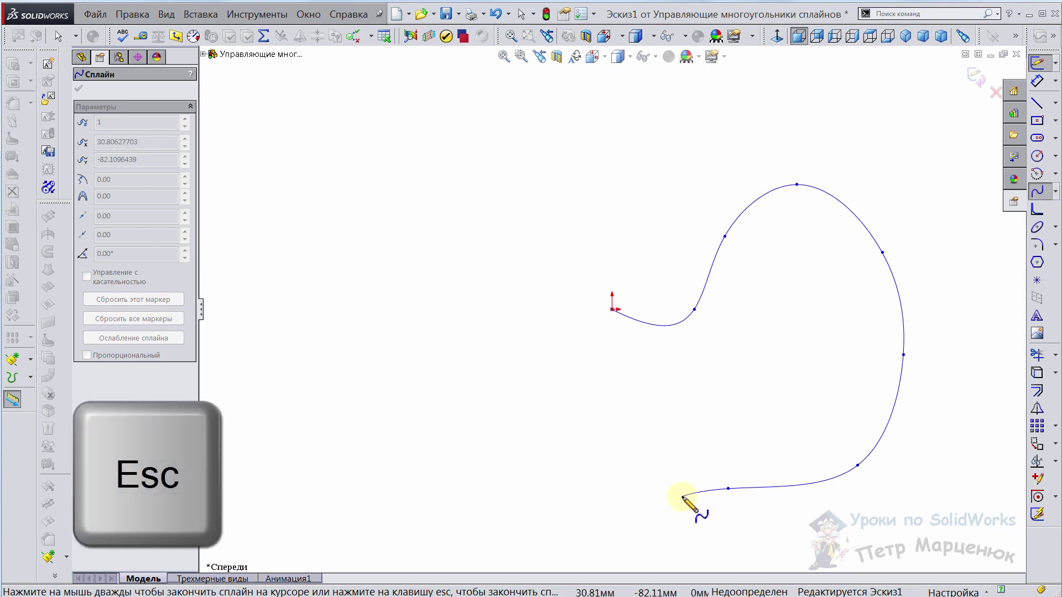
pyautogui.press('Escape')
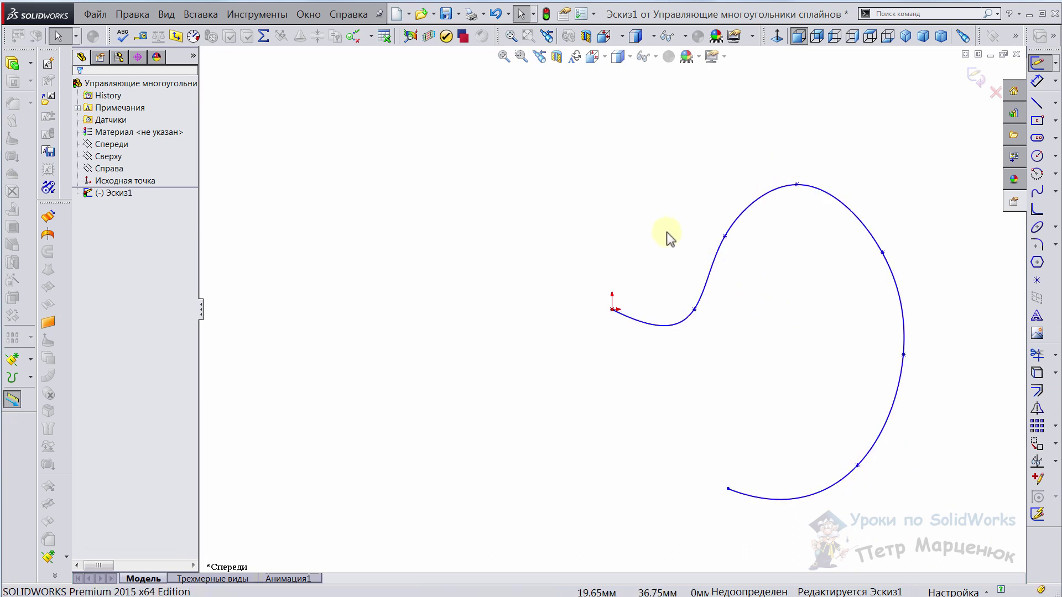
# Drag the spline's control polygon vertices outward to reshape the curve.
pyautogui.click(708, 275)
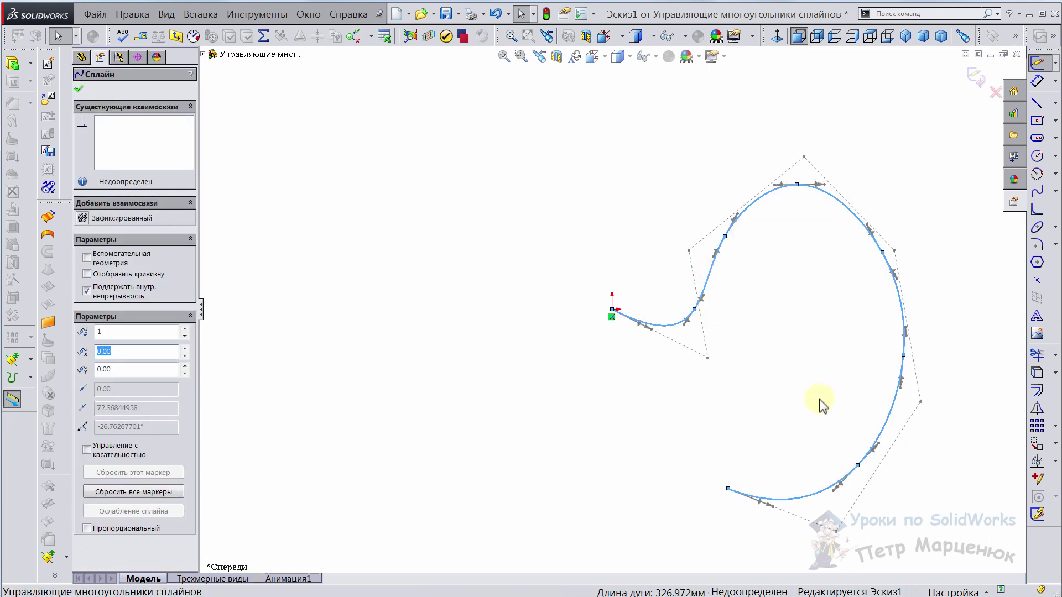
pyautogui.click(805, 159)
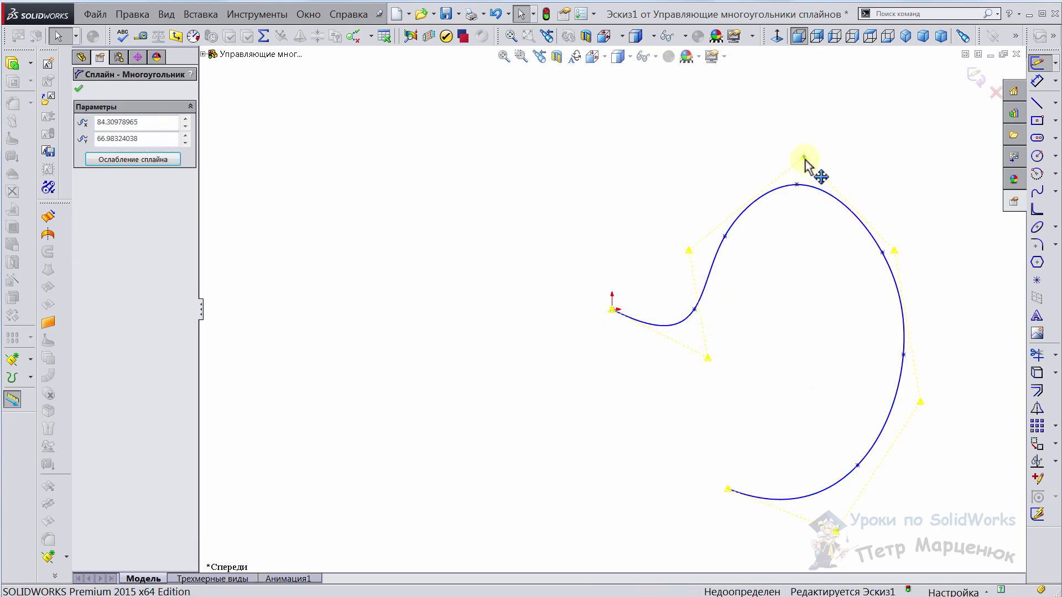
pyautogui.moveTo(690, 256); pyautogui.dragTo(671, 207)
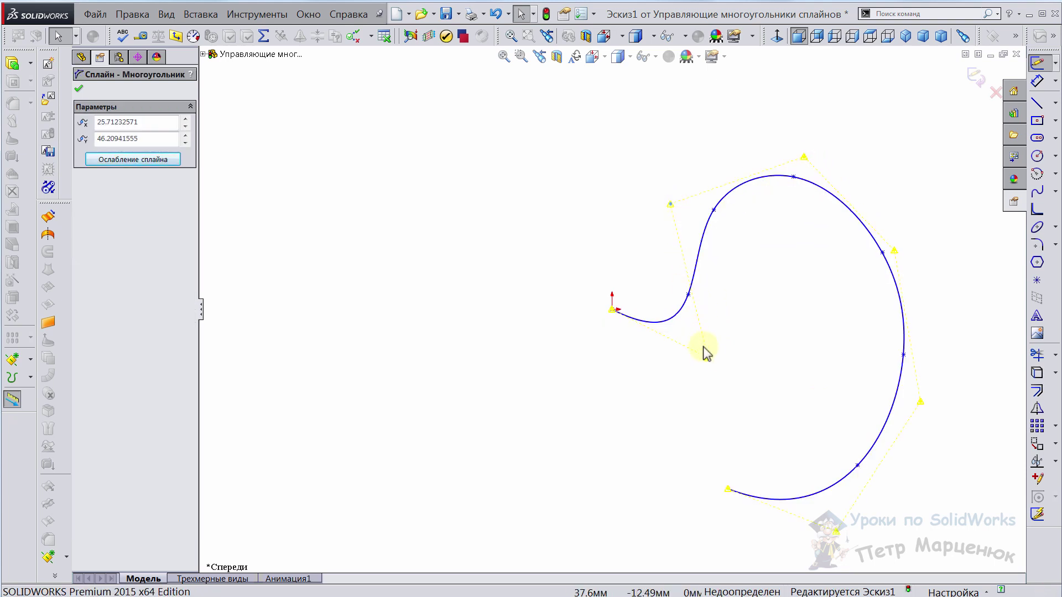
pyautogui.moveTo(706, 355)
pyautogui.mouseDown()
pyautogui.moveTo(696, 289)
pyautogui.moveTo(730, 337)
pyautogui.mouseUp()
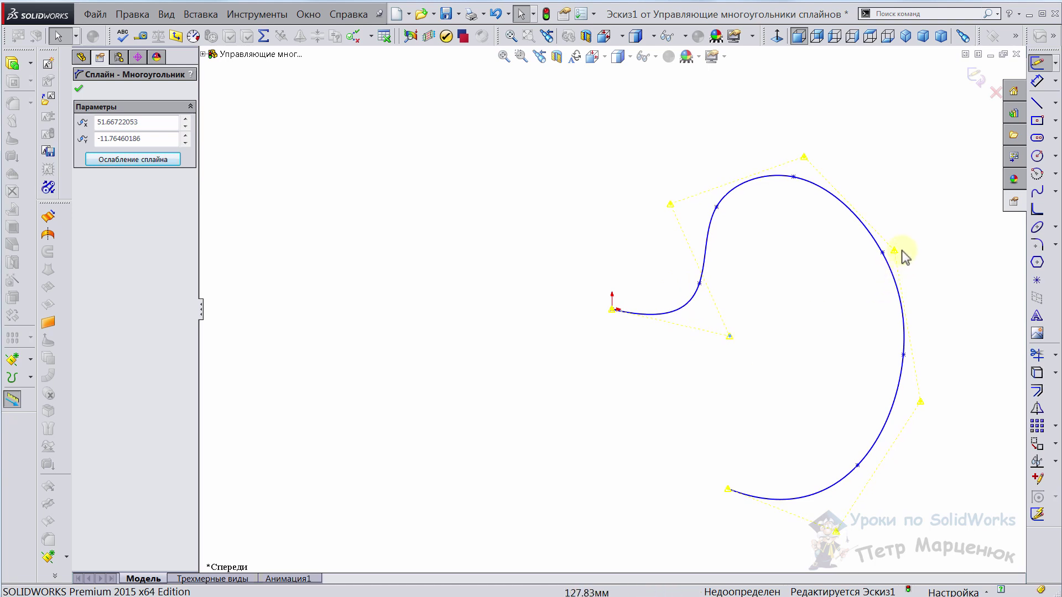
pyautogui.moveTo(895, 251); pyautogui.dragTo(951, 242)
pyautogui.moveTo(921, 404); pyautogui.dragTo(968, 427)
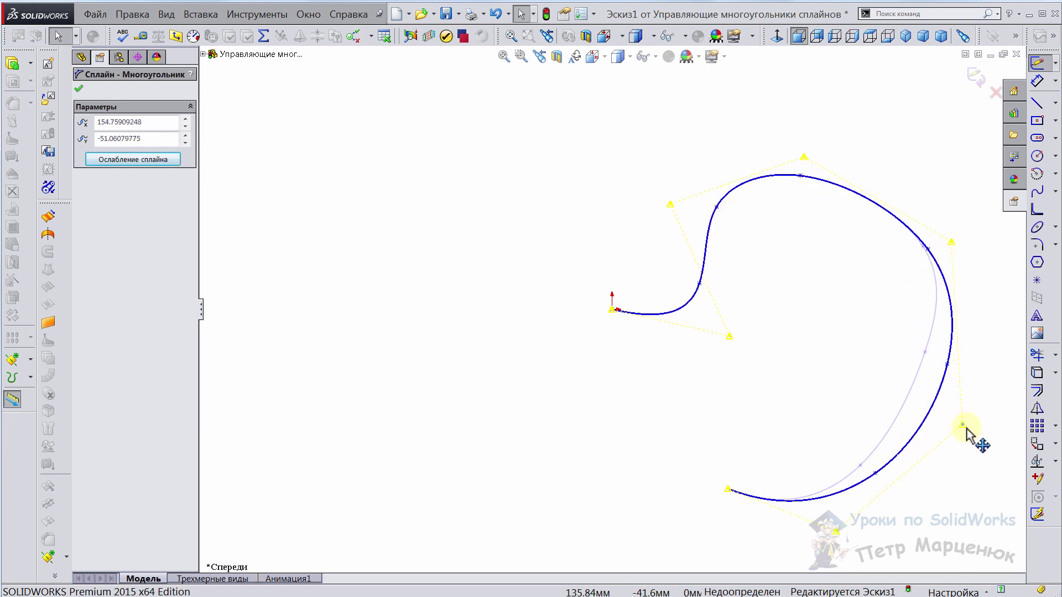
pyautogui.moveTo(953, 244)
pyautogui.mouseDown()
pyautogui.moveTo(944, 218)
pyautogui.moveTo(937, 226)
pyautogui.mouseUp()
# Move the lower spline point up into the loop and pull the upper-right point inward.
pyautogui.click(817, 385)
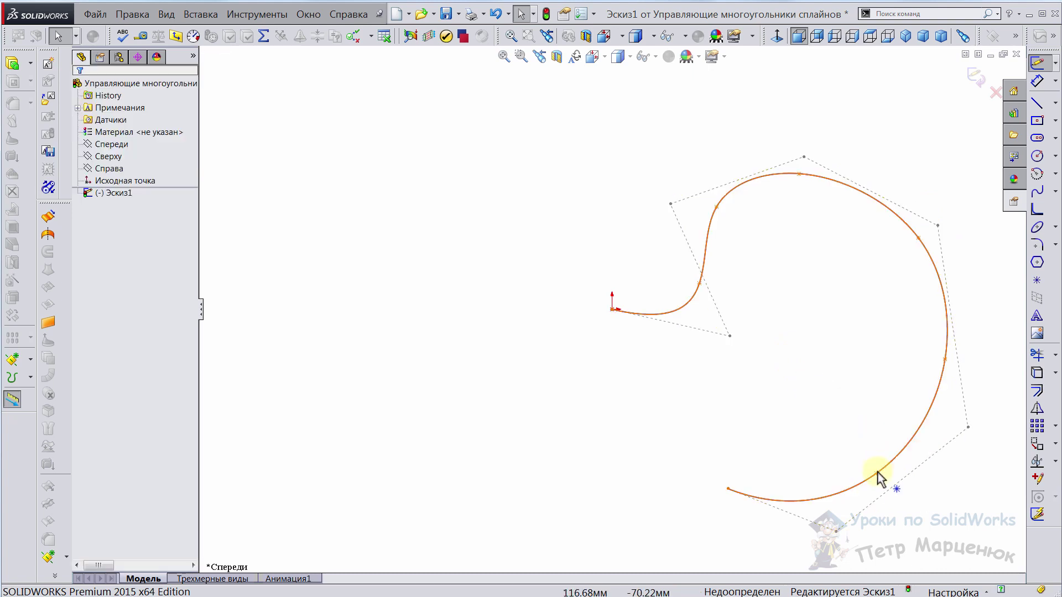
pyautogui.moveTo(877, 473); pyautogui.dragTo(827, 371)
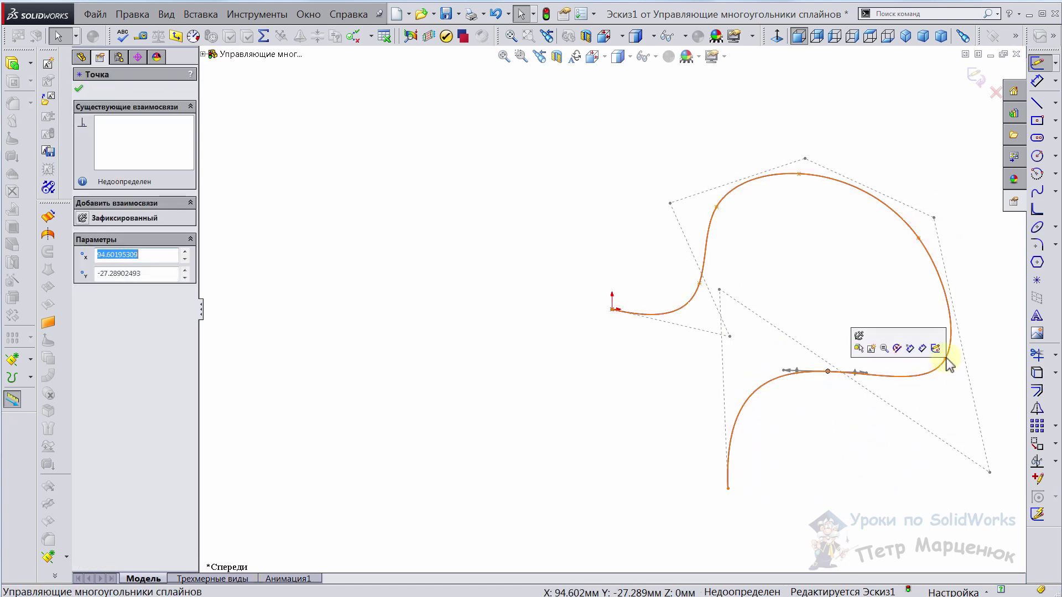
pyautogui.click(843, 290)
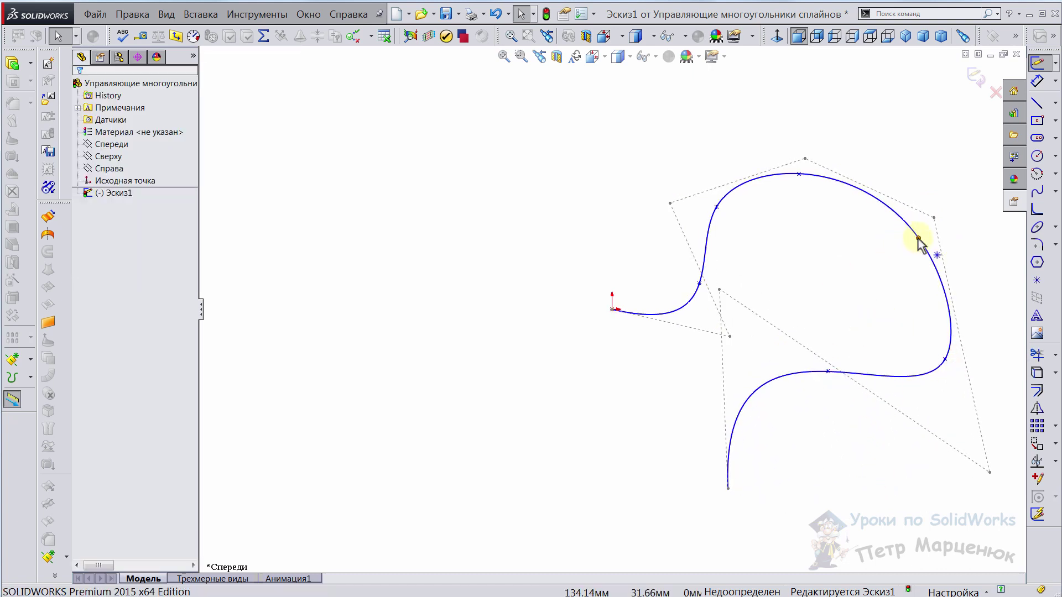
pyautogui.moveTo(919, 239)
pyautogui.mouseDown()
pyautogui.moveTo(825, 266)
pyautogui.moveTo(810, 288)
pyautogui.moveTo(915, 261)
pyautogui.moveTo(972, 166)
pyautogui.moveTo(908, 230)
pyautogui.moveTo(861, 306)
pyautogui.moveTo(884, 218)
pyautogui.moveTo(927, 254)
pyautogui.moveTo(854, 296)
pyautogui.moveTo(833, 293)
pyautogui.mouseUp()
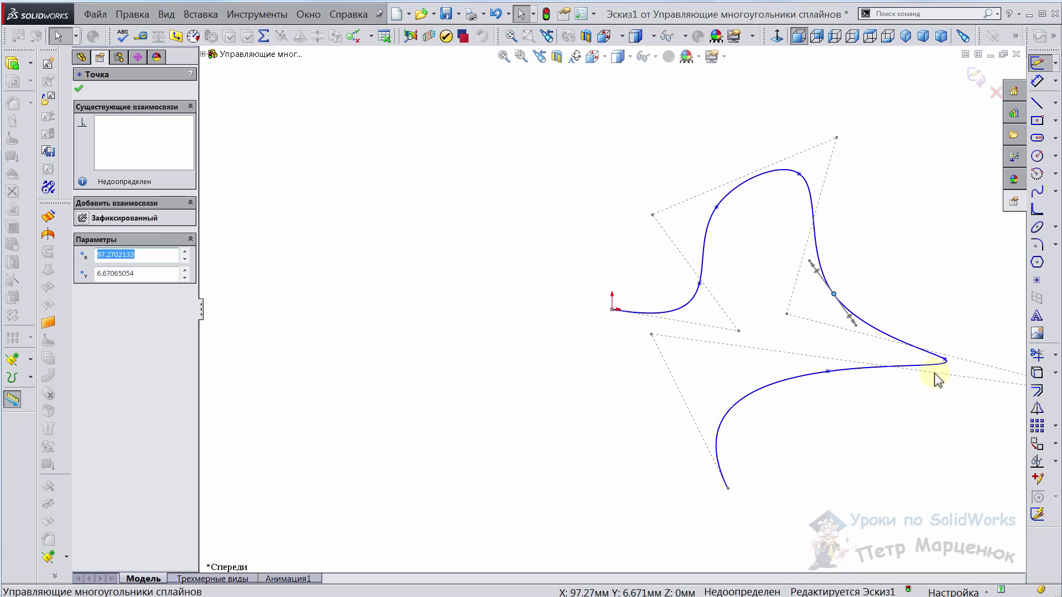
pyautogui.scroll(3, 934, 379)
pyautogui.scroll(-3, 722, 331)
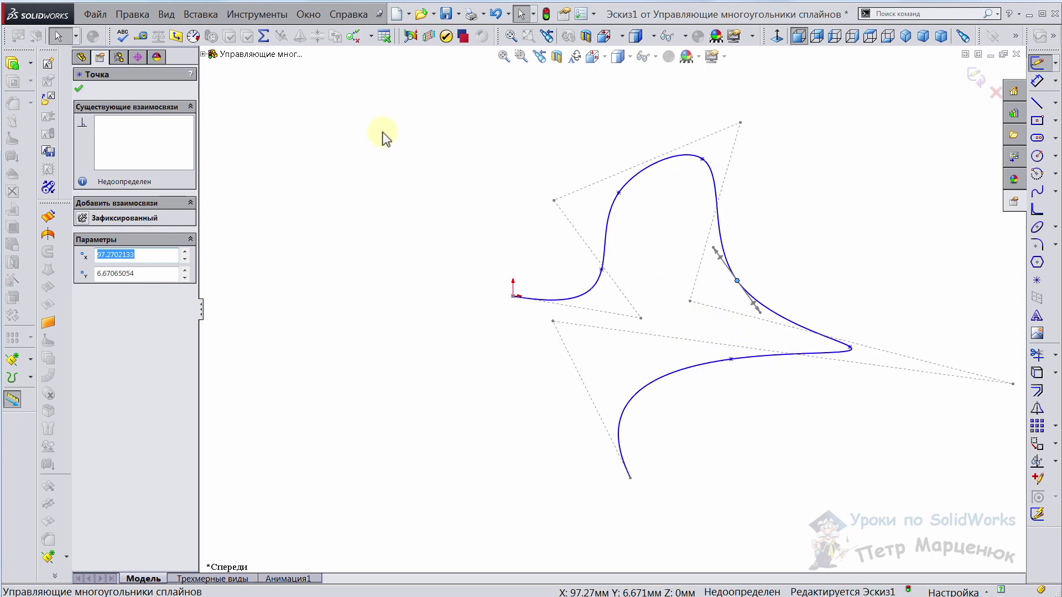
pyautogui.click(445, 173)
# Dismiss the Start menu and bring up the Инструменты (Tools) menu.
pyautogui.press('super')
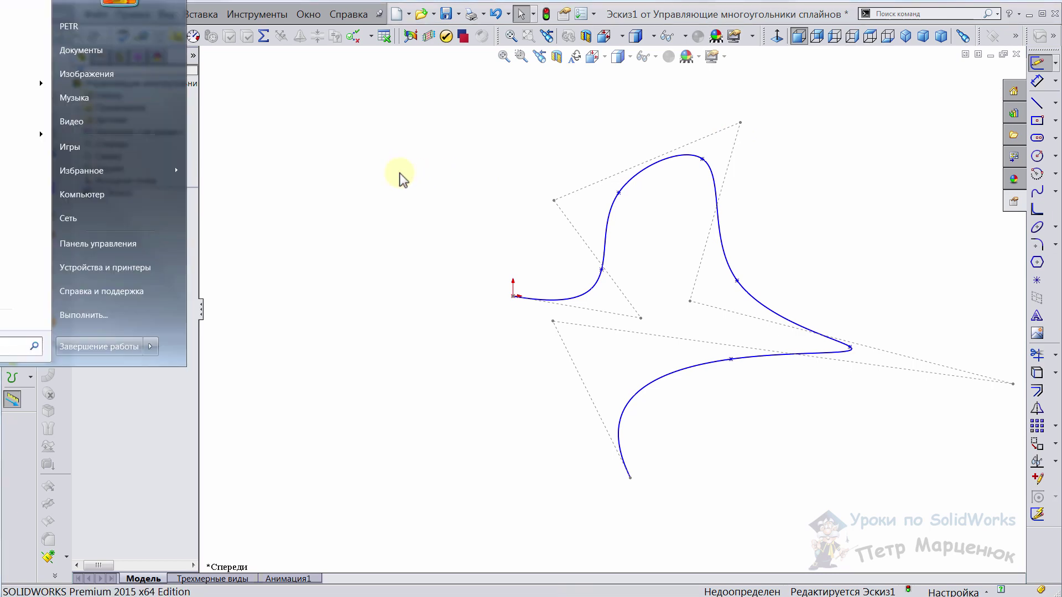
pyautogui.press('super')
pyautogui.click(257, 14)
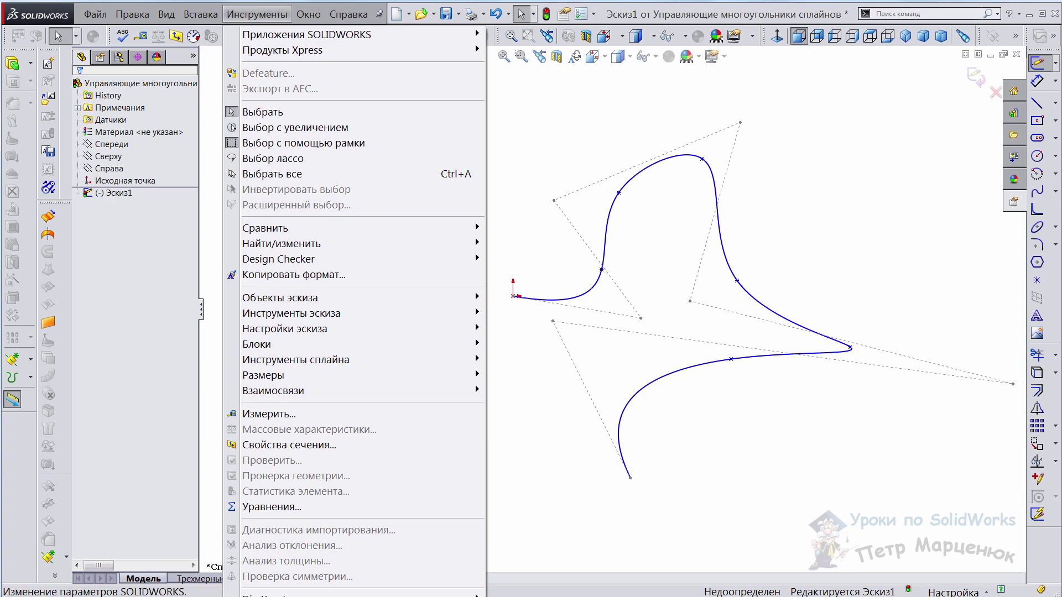
pyautogui.click(276, 594)
pyautogui.moveTo(390, 68)
pyautogui.mouseDown()
pyautogui.moveTo(547, 78)
pyautogui.moveTo(533, 81)
pyautogui.mouseUp()
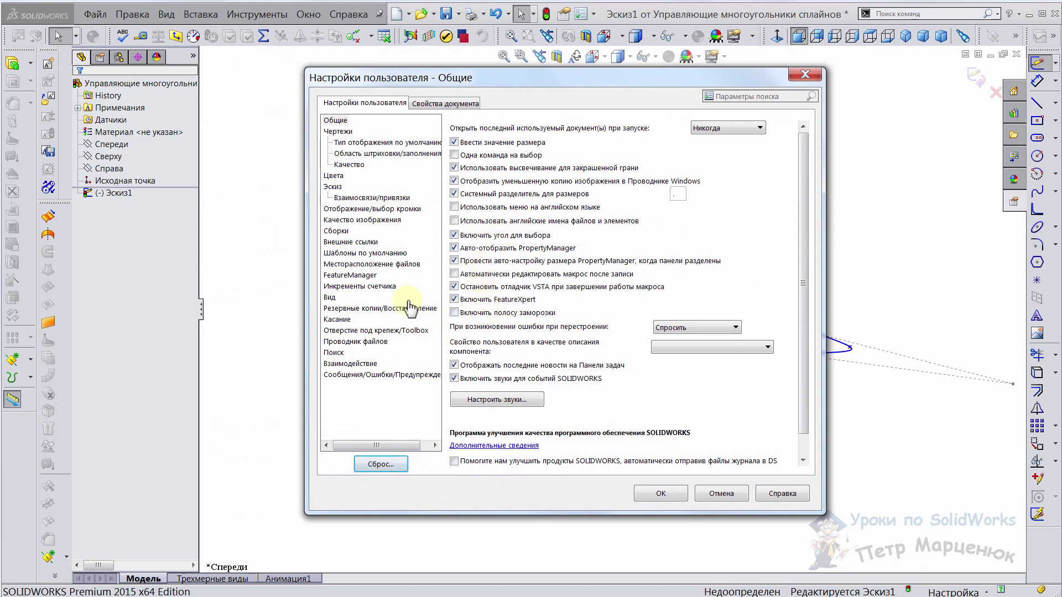
pyautogui.click(332, 187)
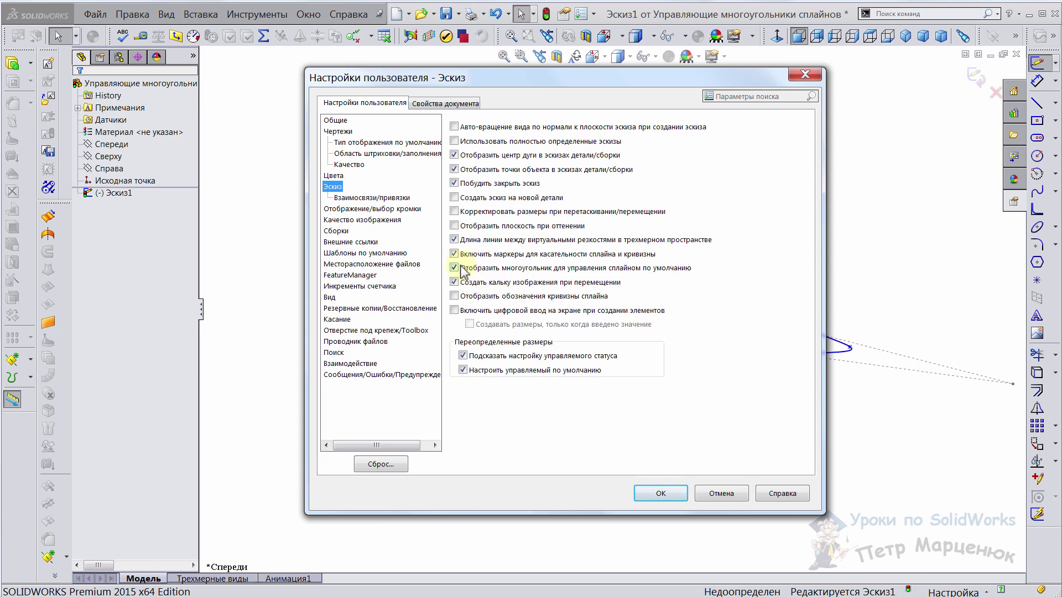
pyautogui.click(728, 493)
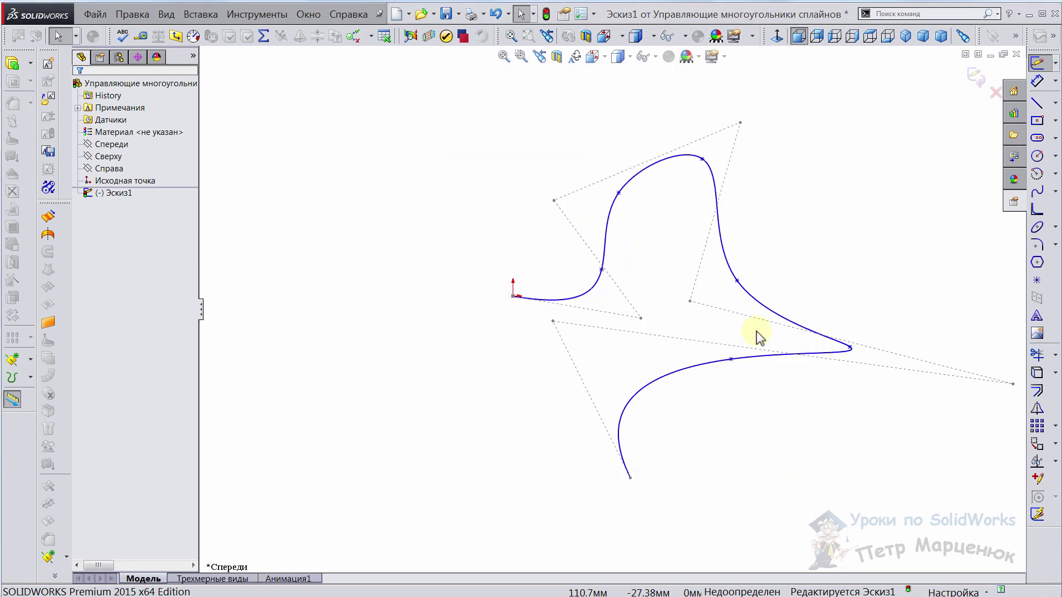
# Hide the spline's control polygon, zoom to fit, and exit sketch Эскиз1.
pyautogui.rightClick(613, 206)
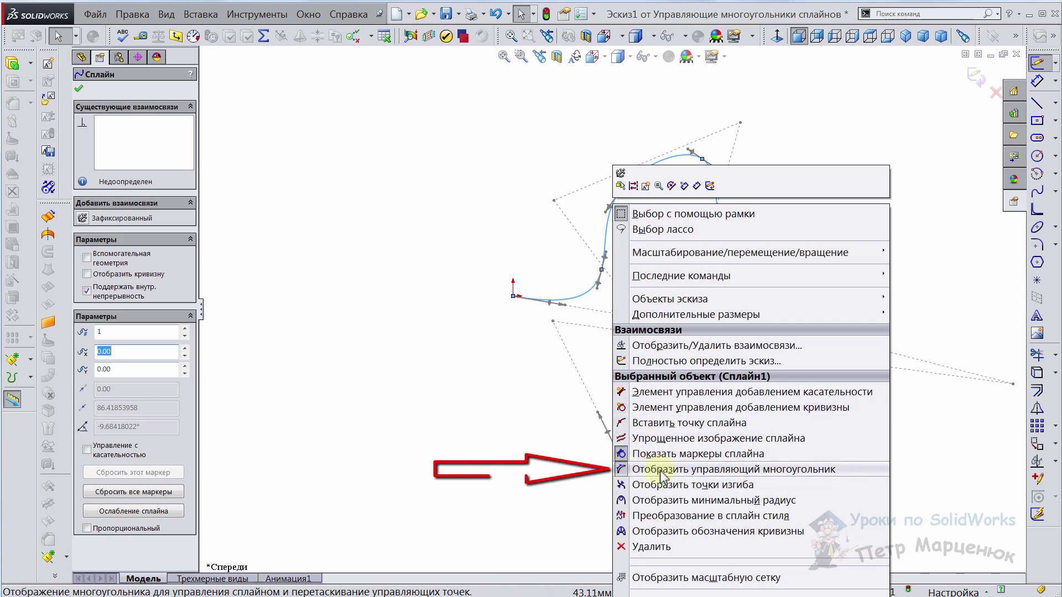
pyautogui.click(843, 470)
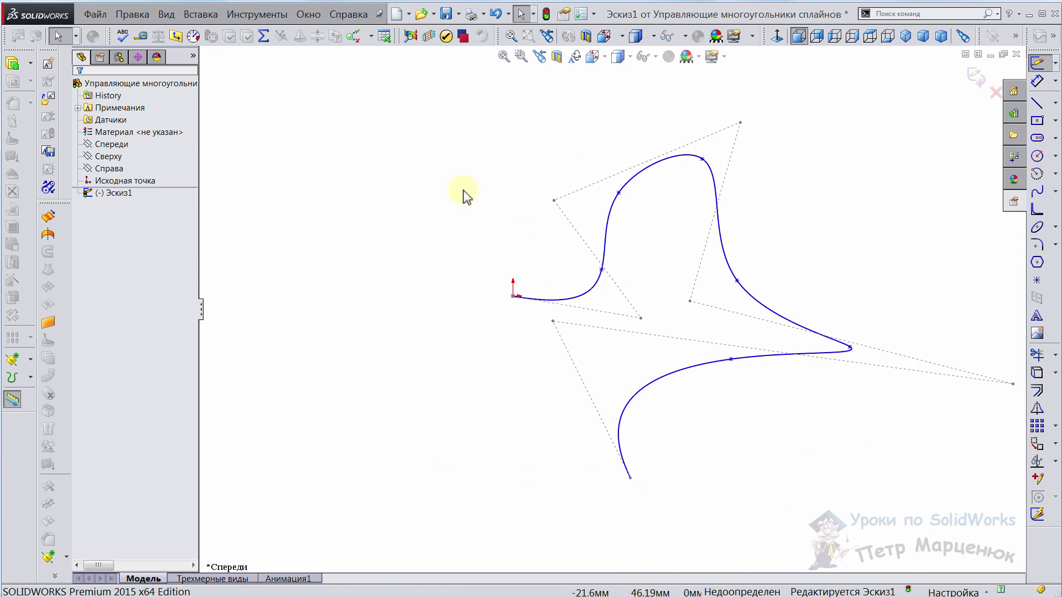
pyautogui.press('z')
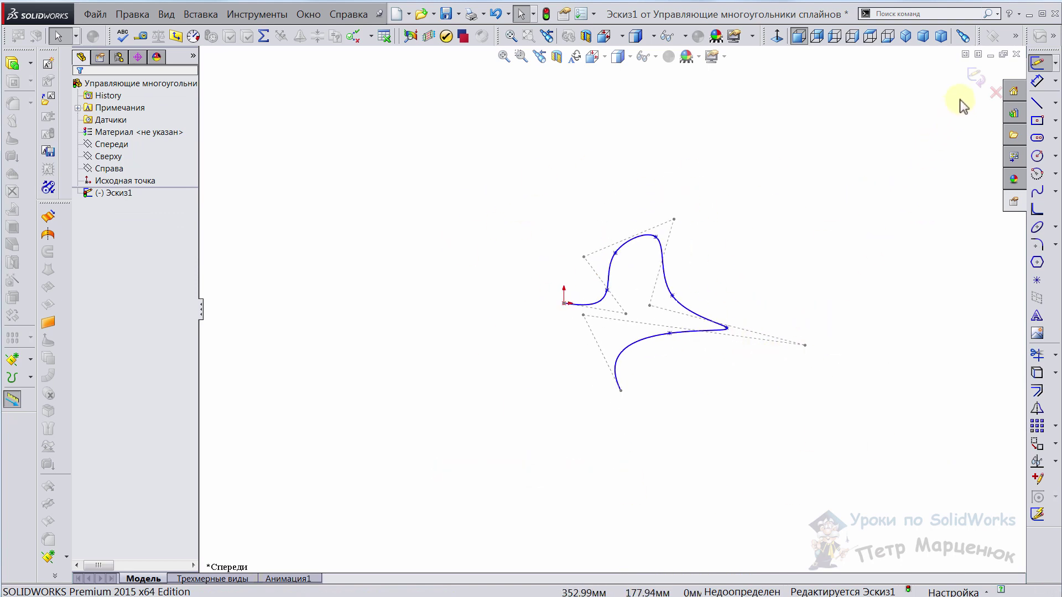
pyautogui.click(974, 79)
pyautogui.click(765, 147)
pyautogui.scroll(3, 611, 305)
pyautogui.scroll(-3, 440, 387)
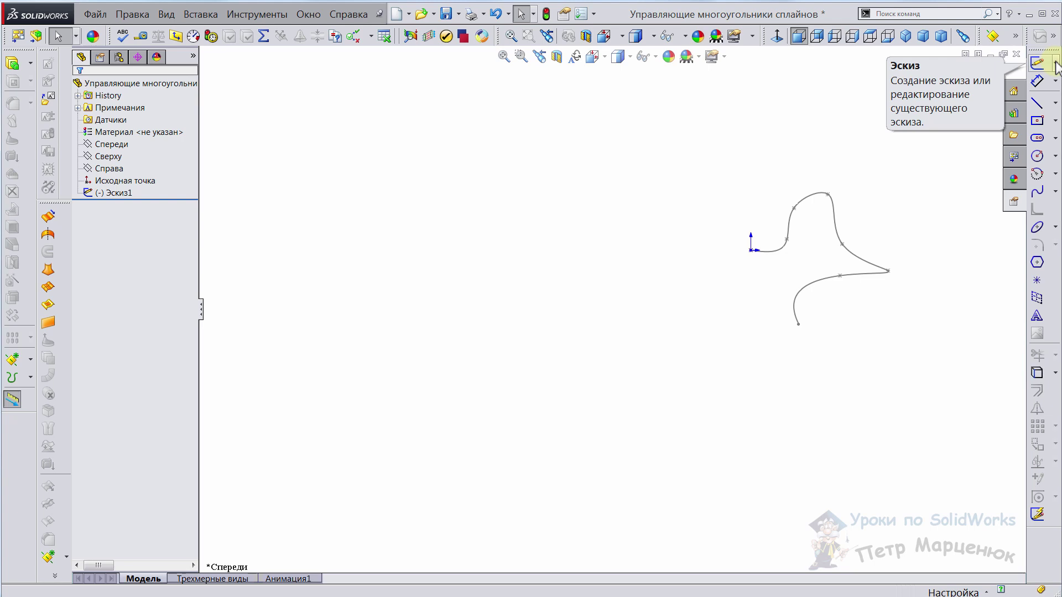
# Start a new 3D sketch, Трехмерный эскиз1.
pyautogui.click(1055, 64)
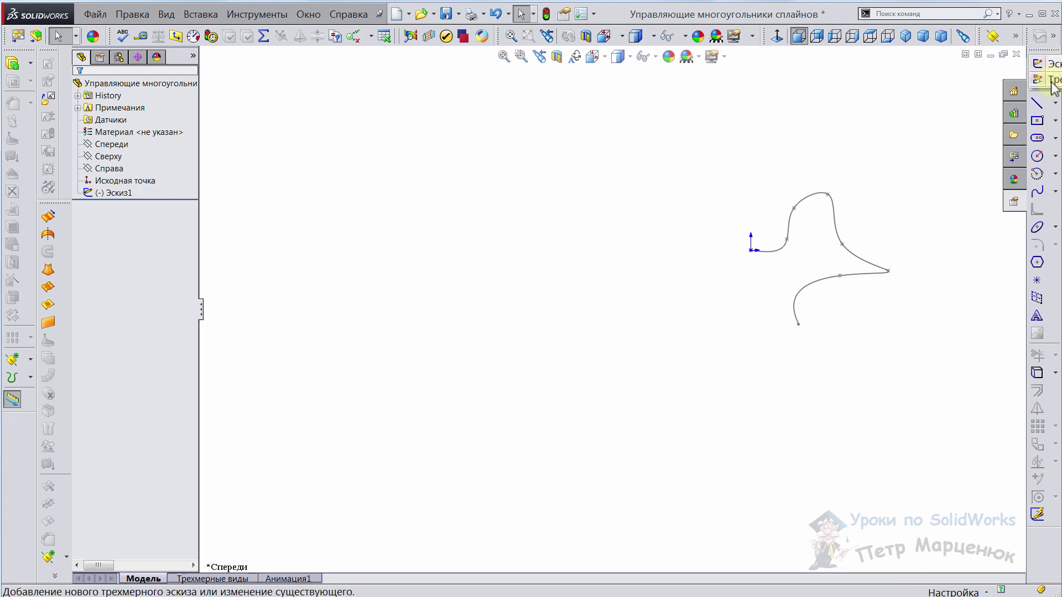
pyautogui.click(1052, 81)
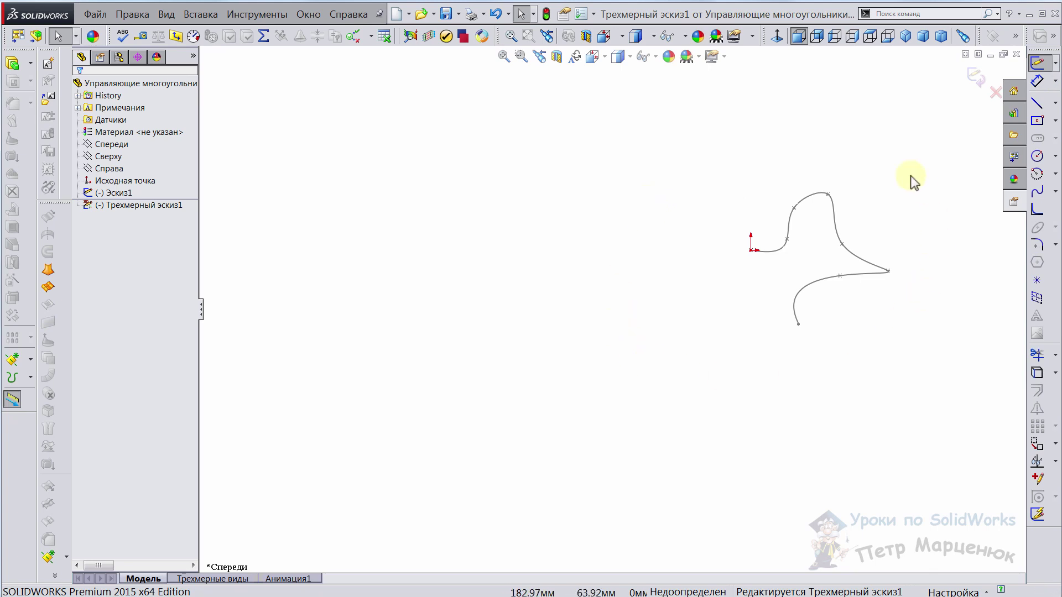
pyautogui.click(82, 207)
# Draw a six-point wavy spline in the 3D sketch and orbit to view it in 3D.
pyautogui.click(1038, 194)
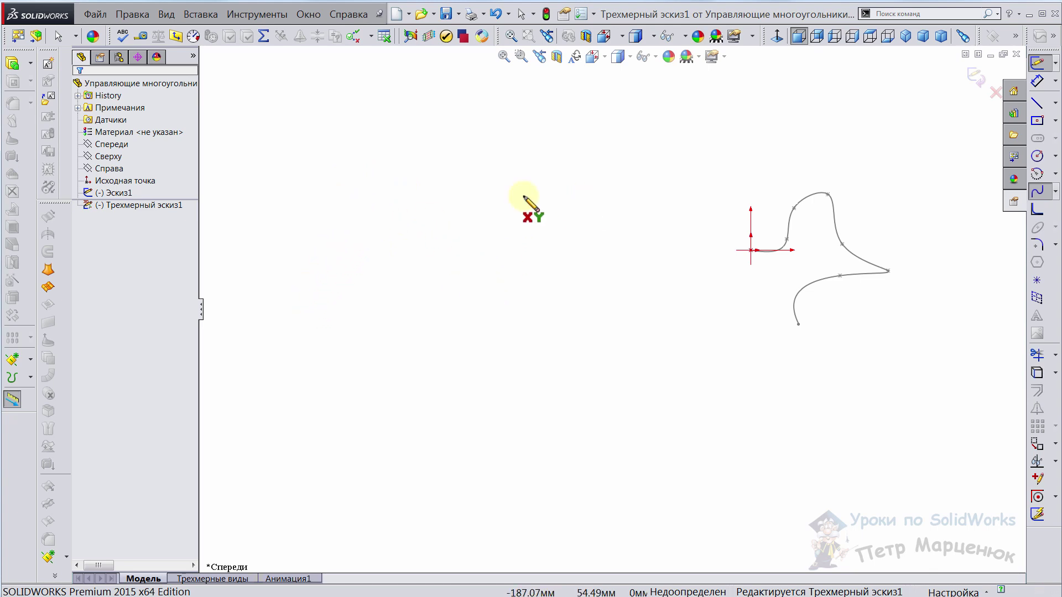
pyautogui.click(327, 263)
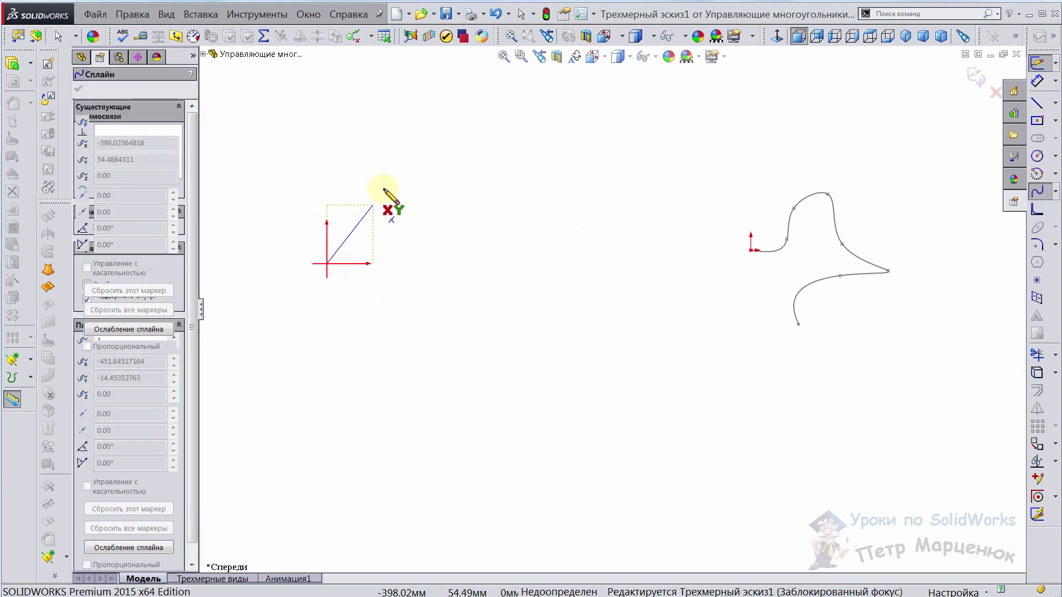
pyautogui.click(394, 177)
pyautogui.click(615, 221)
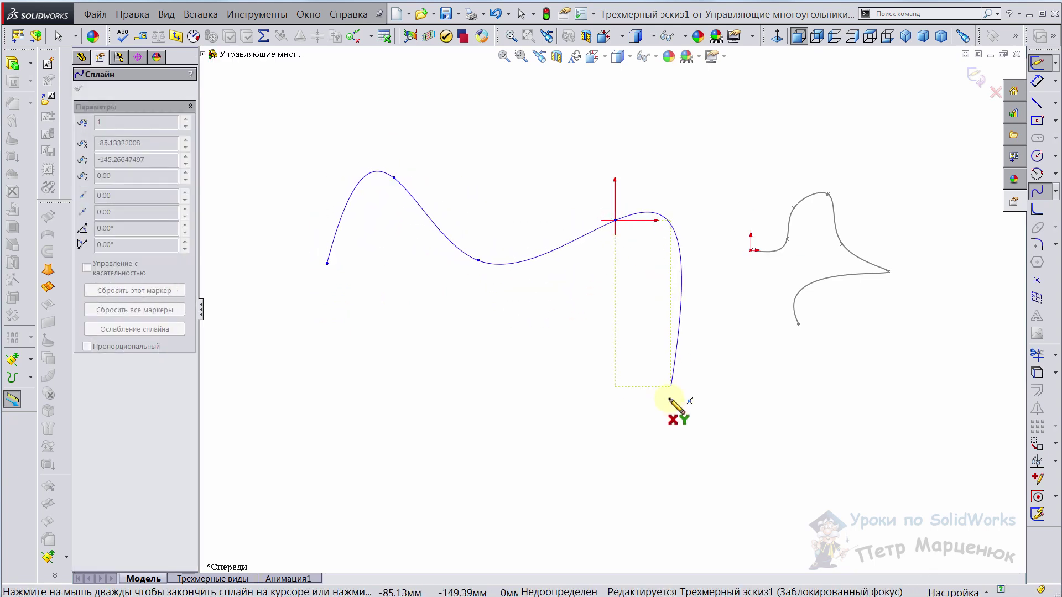
pyautogui.click(669, 399)
pyautogui.click(519, 382)
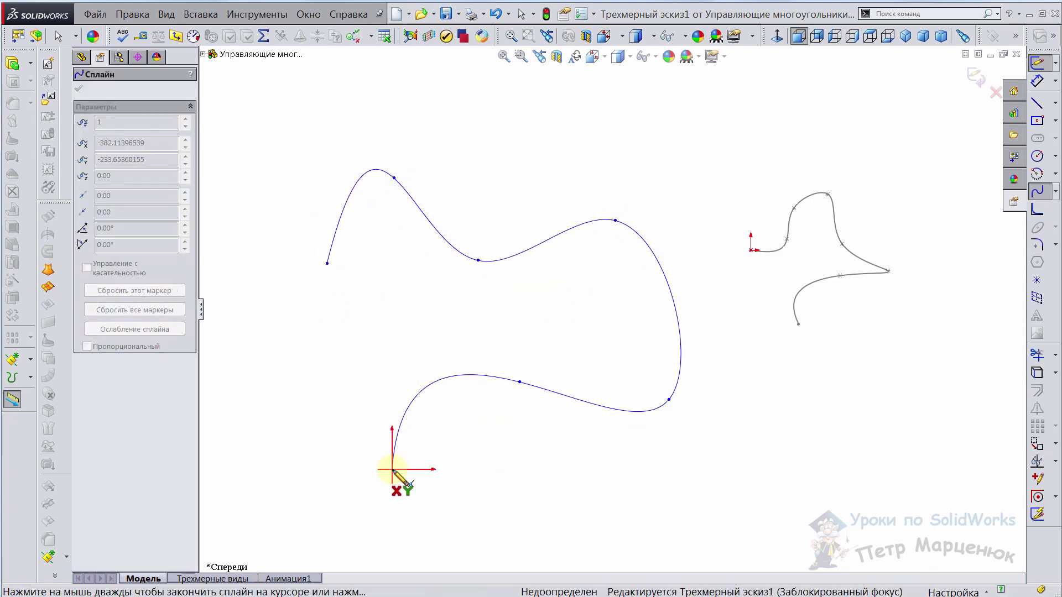
pyautogui.doubleClick(393, 470)
pyautogui.press('Escape')
pyautogui.moveTo(558, 399)
pyautogui.mouseDown(button='middle')
pyautogui.moveTo(557, 197)
pyautogui.moveTo(536, 403)
pyautogui.moveTo(549, 237)
pyautogui.moveTo(598, 313)
pyautogui.moveTo(569, 313)
pyautogui.moveTo(573, 323)
pyautogui.mouseUp(button='middle')
pyautogui.scroll(-5, 573, 323)
pyautogui.moveTo(713, 434)
pyautogui.mouseDown(button='middle')
pyautogui.moveTo(732, 429)
pyautogui.moveTo(641, 361)
pyautogui.mouseUp(button='middle')
# Pull the 3D spline's control-polygon vertices upward into an arch and orbit to inspect.
pyautogui.click(581, 311)
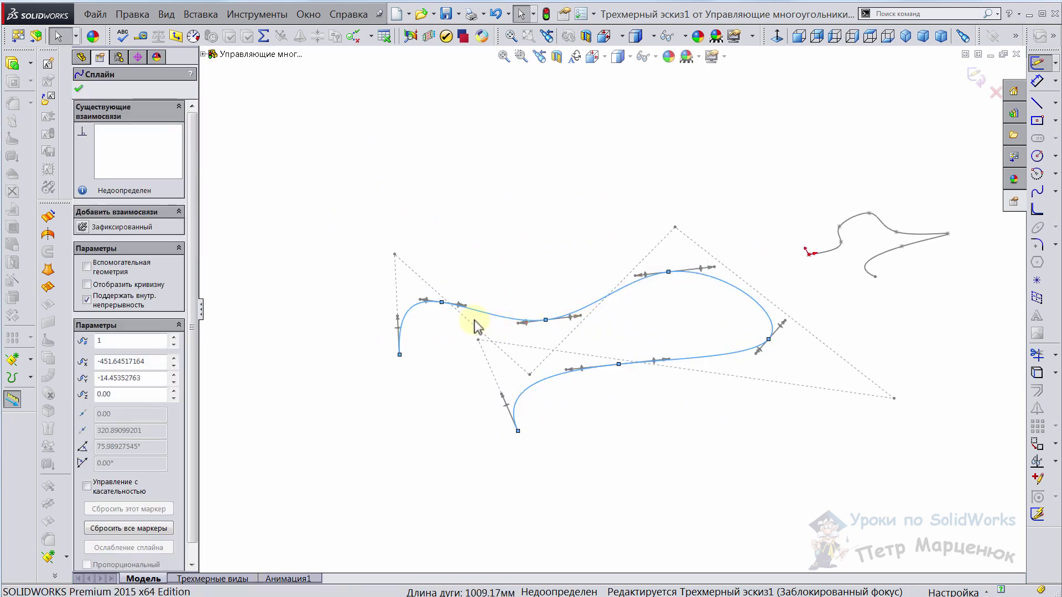
pyautogui.moveTo(396, 255); pyautogui.dragTo(399, 170)
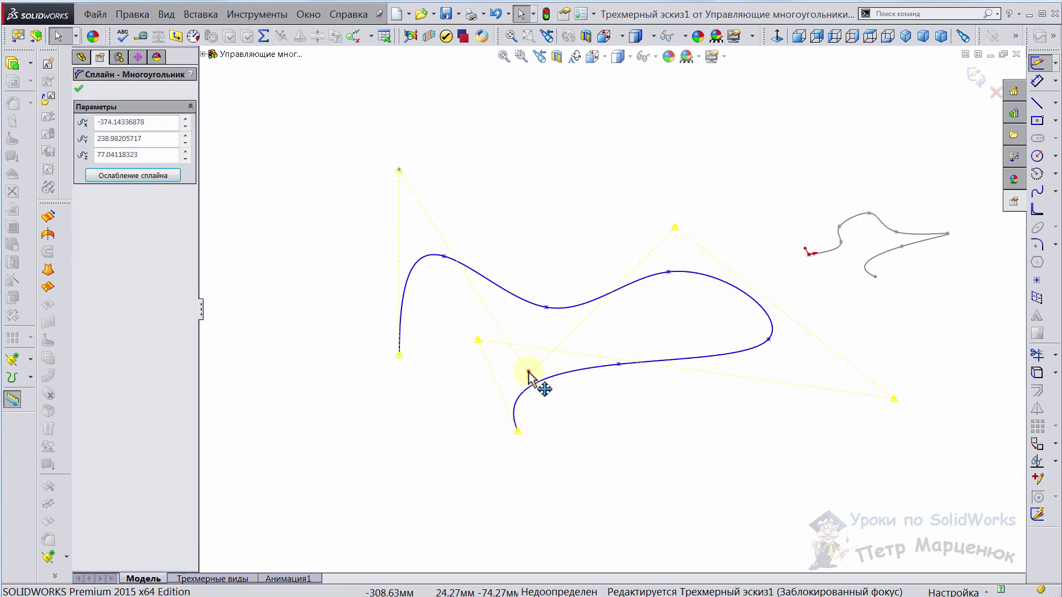
pyautogui.moveTo(528, 372); pyautogui.dragTo(540, 149)
pyautogui.moveTo(685, 242); pyautogui.dragTo(692, 161)
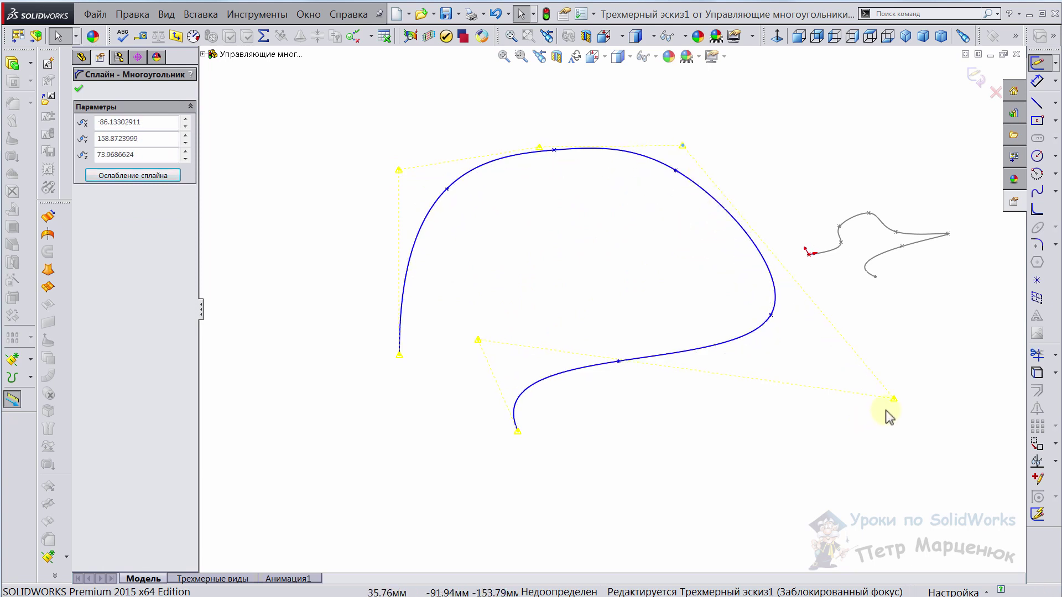
pyautogui.moveTo(886, 414); pyautogui.dragTo(813, 500)
pyautogui.moveTo(813, 500)
pyautogui.mouseDown(button='middle')
pyautogui.moveTo(619, 303)
pyautogui.moveTo(716, 384)
pyautogui.moveTo(688, 347)
pyautogui.moveTo(652, 366)
pyautogui.moveTo(670, 221)
pyautogui.moveTo(612, 332)
pyautogui.mouseUp(button='middle')
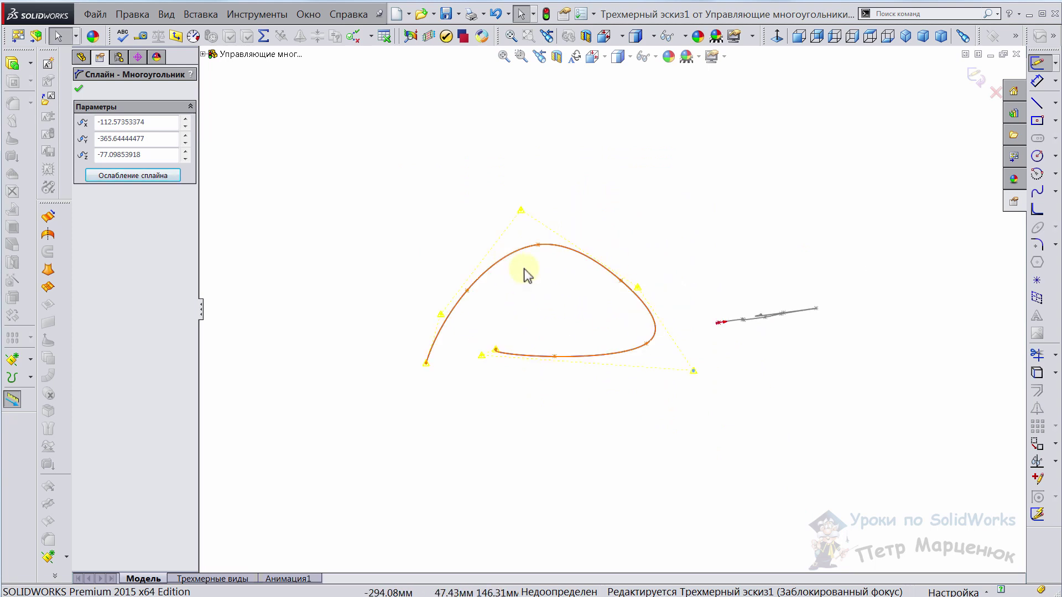
pyautogui.moveTo(526, 274)
pyautogui.mouseDown(button='middle')
pyautogui.moveTo(649, 301)
pyautogui.moveTo(543, 360)
pyautogui.moveTo(654, 306)
pyautogui.moveTo(677, 308)
pyautogui.moveTo(657, 317)
pyautogui.moveTo(647, 287)
pyautogui.mouseUp(button='middle')
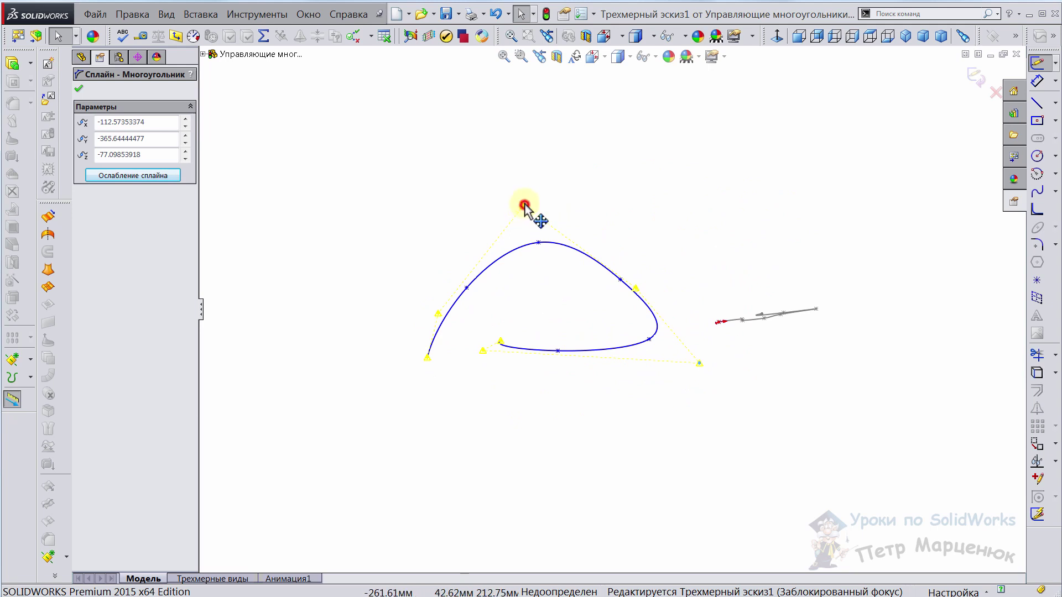
# Fine-tune the top and inner control vertices, checking from the back and front views.
pyautogui.moveTo(525, 206); pyautogui.dragTo(503, 174)
pyautogui.moveTo(503, 174)
pyautogui.mouseDown(button='middle')
pyautogui.moveTo(527, 332)
pyautogui.moveTo(491, 474)
pyautogui.moveTo(535, 493)
pyautogui.moveTo(590, 301)
pyautogui.moveTo(633, 339)
pyautogui.moveTo(552, 403)
pyautogui.moveTo(570, 402)
pyautogui.mouseUp(button='middle')
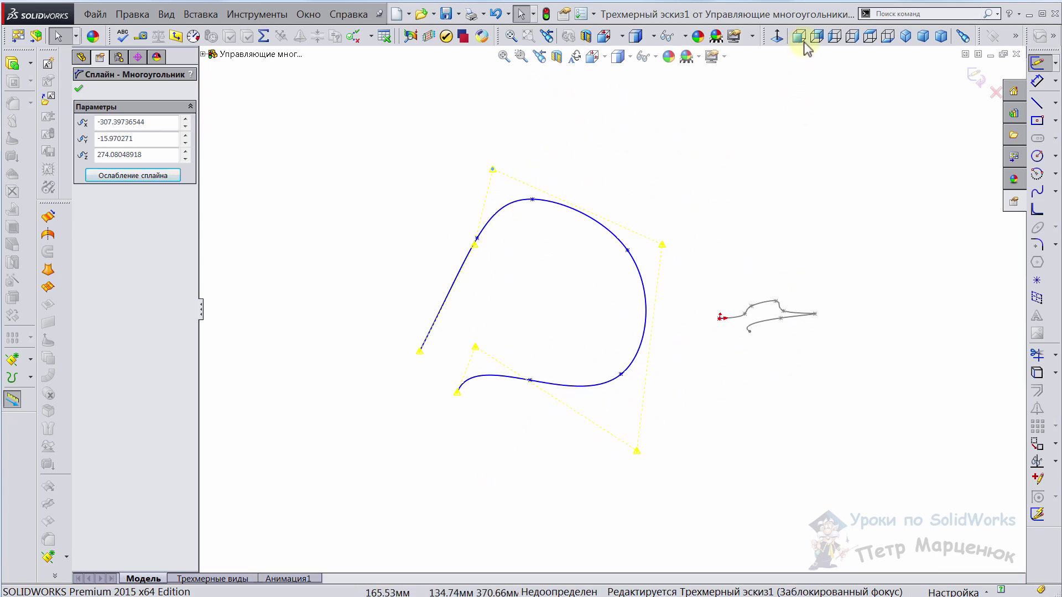
pyautogui.click(819, 37)
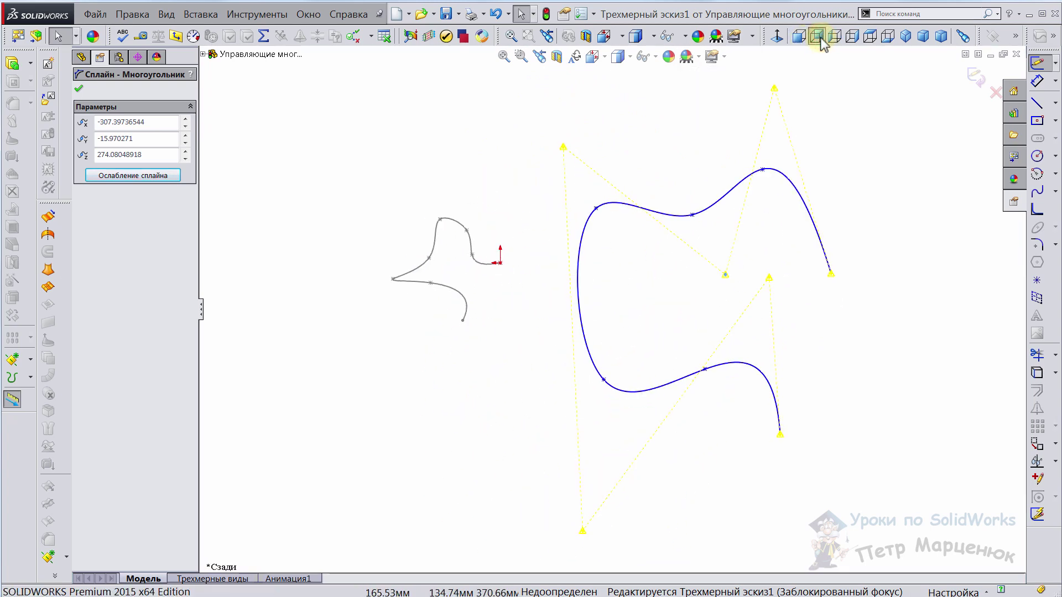
pyautogui.click(799, 36)
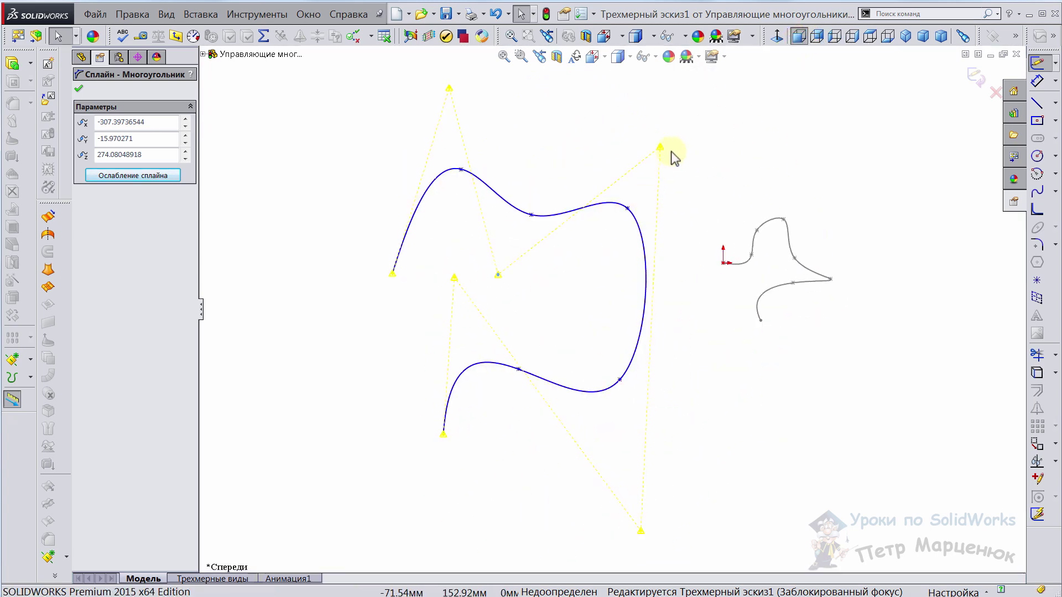
pyautogui.moveTo(660, 147); pyautogui.dragTo(667, 168)
pyautogui.click(499, 274)
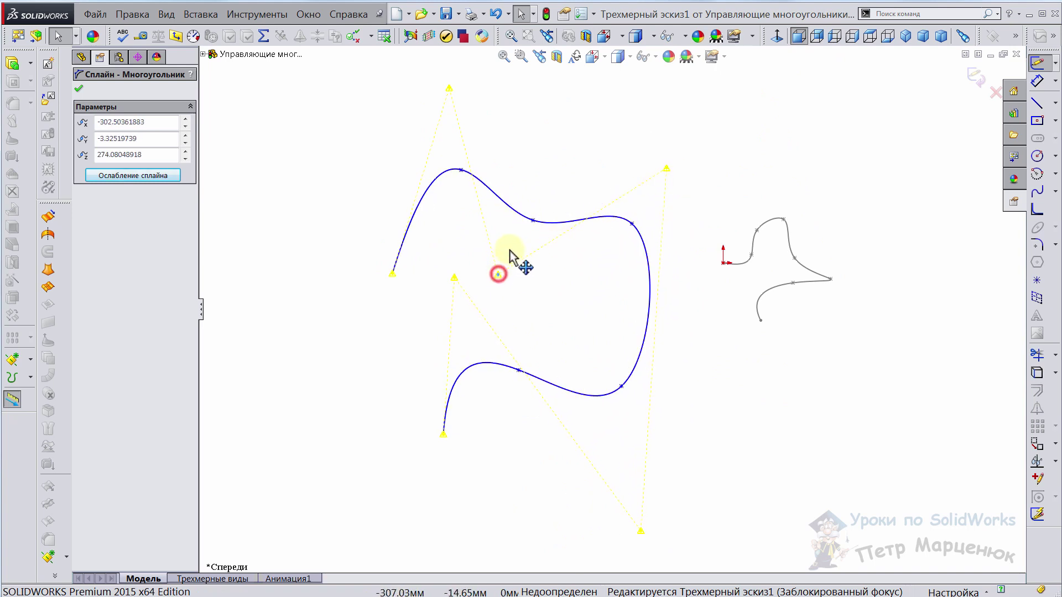
pyautogui.moveTo(510, 256); pyautogui.dragTo(513, 235)
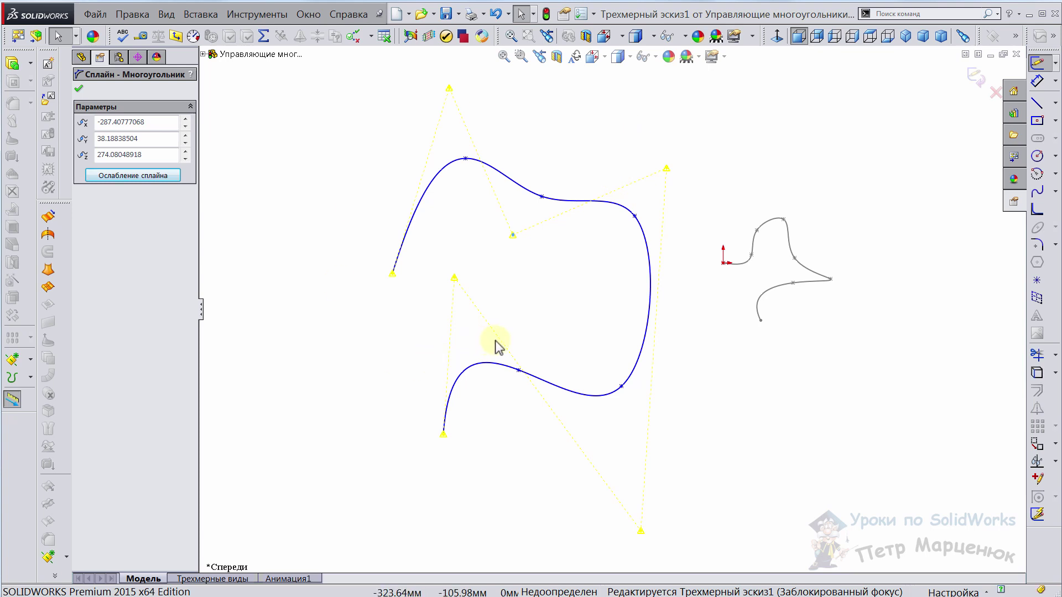
pyautogui.moveTo(575, 359)
pyautogui.mouseDown(button='middle')
pyautogui.moveTo(602, 255)
pyautogui.moveTo(754, 380)
pyautogui.moveTo(604, 301)
pyautogui.moveTo(569, 253)
pyautogui.mouseUp(button='middle')
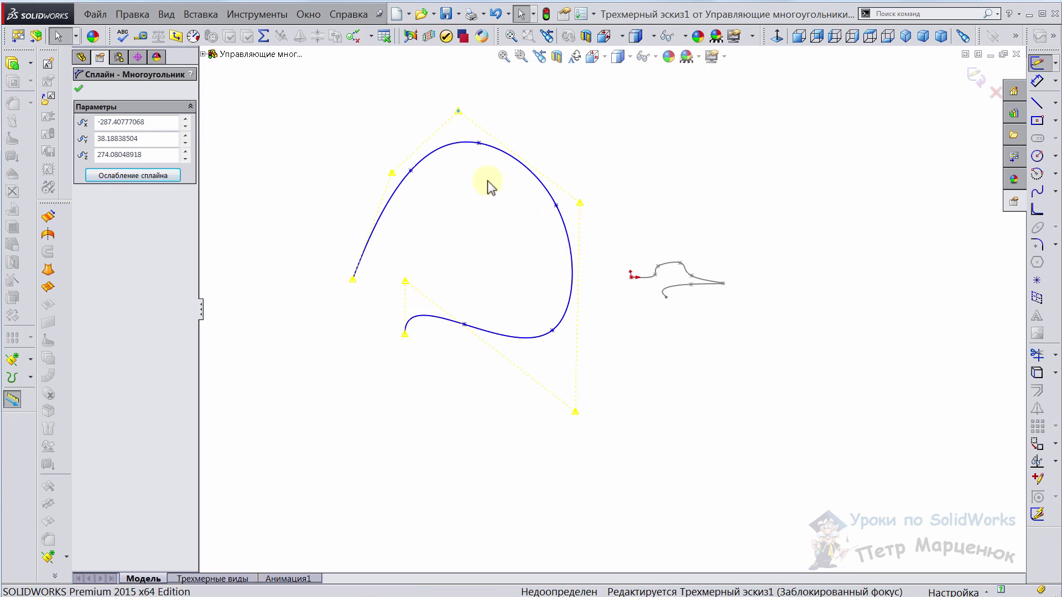
# Show the sketch triad on the spline and rotate the spline about it.
pyautogui.rightClick(453, 145)
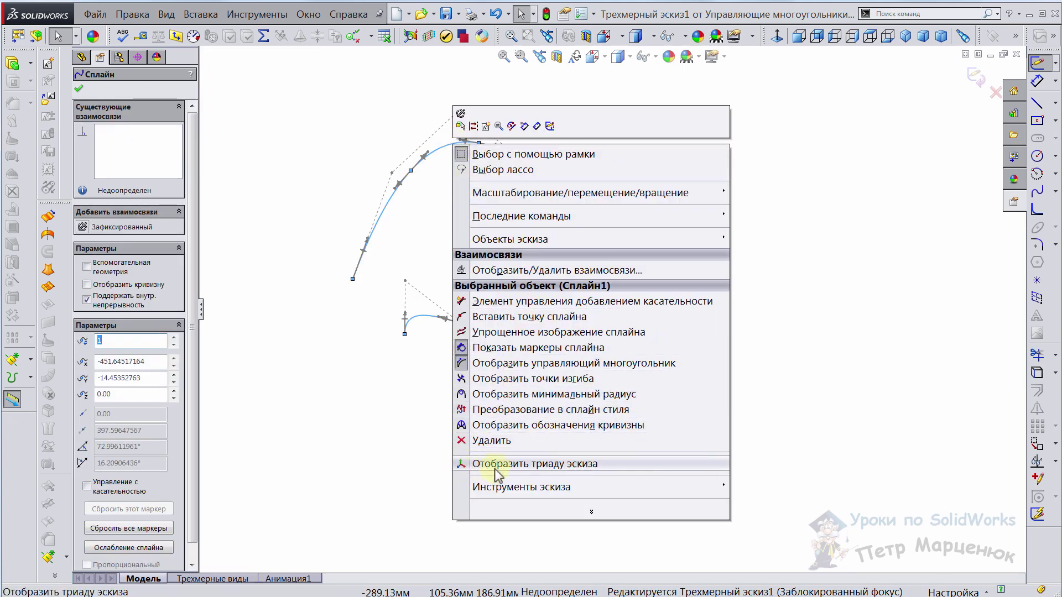
pyautogui.click(618, 470)
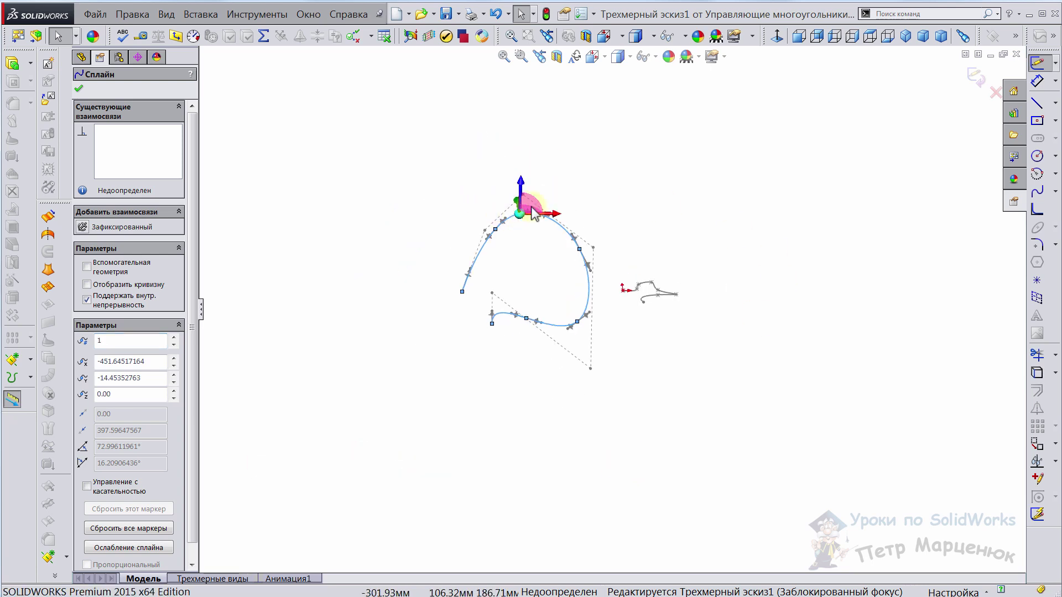
pyautogui.scroll(-3, 531, 212)
pyautogui.moveTo(486, 201)
pyautogui.mouseDown()
pyautogui.moveTo(498, 287)
pyautogui.moveTo(498, 163)
pyautogui.moveTo(547, 240)
pyautogui.mouseUp()
pyautogui.moveTo(548, 239)
pyautogui.mouseDown(button='middle')
pyautogui.moveTo(534, 242)
pyautogui.moveTo(506, 299)
pyautogui.moveTo(522, 337)
pyautogui.moveTo(581, 374)
pyautogui.moveTo(600, 360)
pyautogui.moveTo(590, 317)
pyautogui.moveTo(607, 343)
pyautogui.moveTo(616, 339)
pyautogui.mouseUp(button='middle')
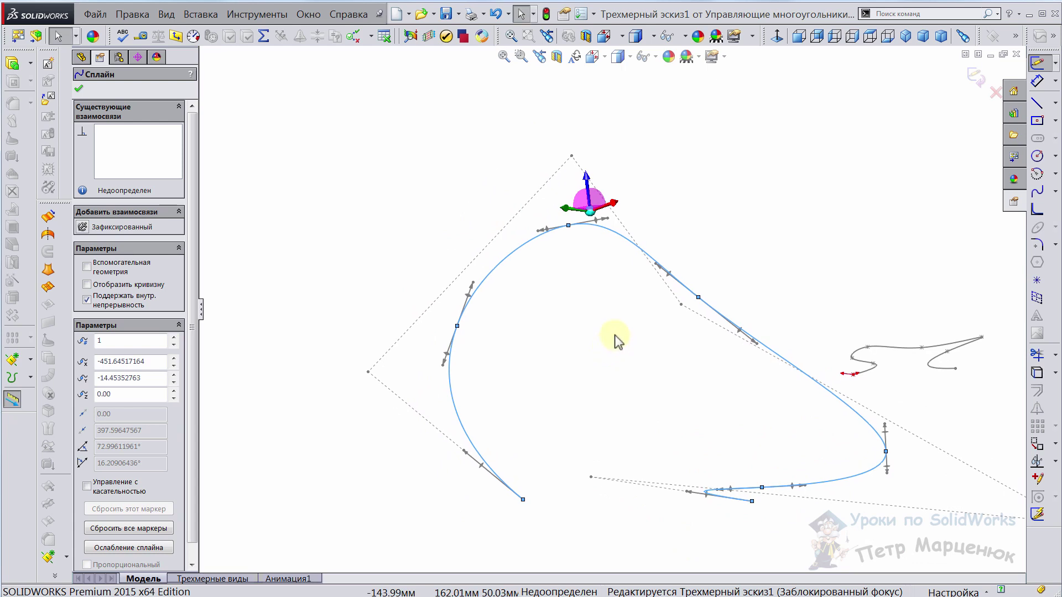
# Raise two control-polygon vertices to reshape the 3D spline.
pyautogui.click(588, 183)
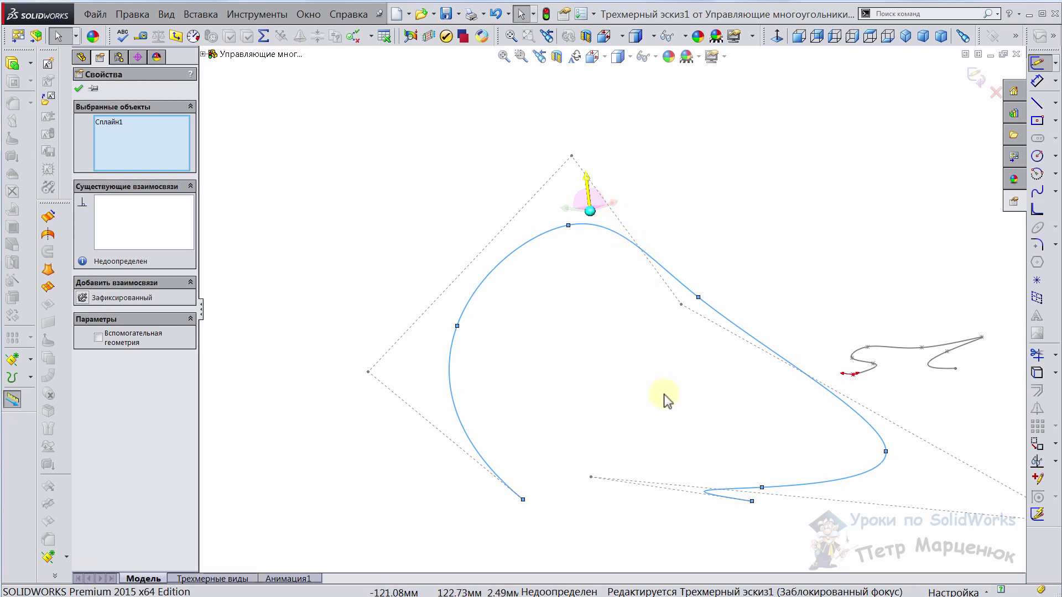
pyautogui.scroll(2, 664, 387)
pyautogui.moveTo(664, 347)
pyautogui.mouseDown(button='middle')
pyautogui.moveTo(635, 386)
pyautogui.moveTo(635, 315)
pyautogui.mouseUp(button='middle')
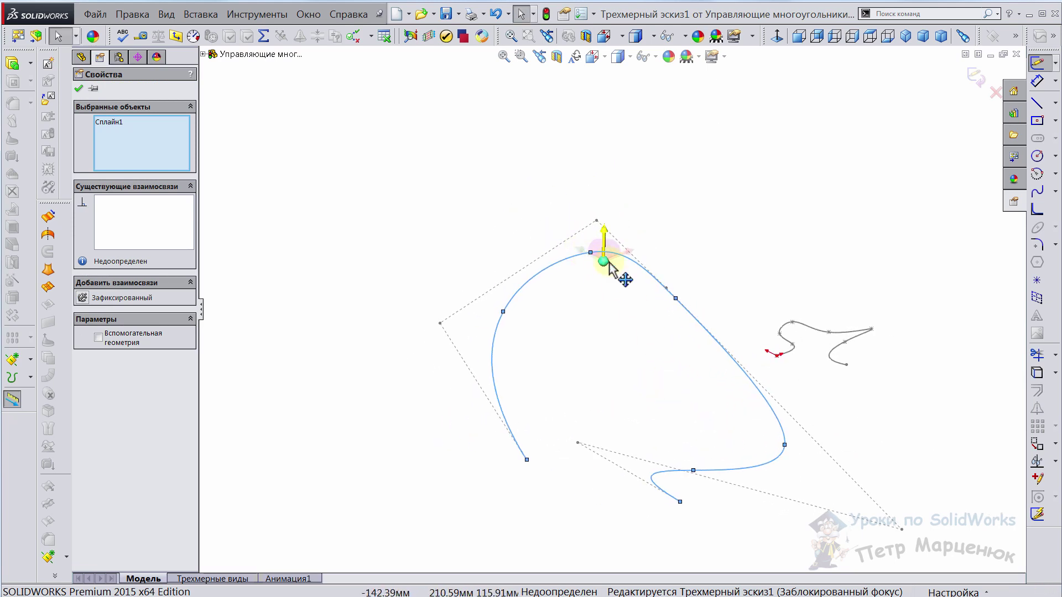
pyautogui.moveTo(624, 362)
pyautogui.mouseDown(button='middle')
pyautogui.moveTo(616, 315)
pyautogui.moveTo(607, 324)
pyautogui.moveTo(603, 310)
pyautogui.mouseUp(button='middle')
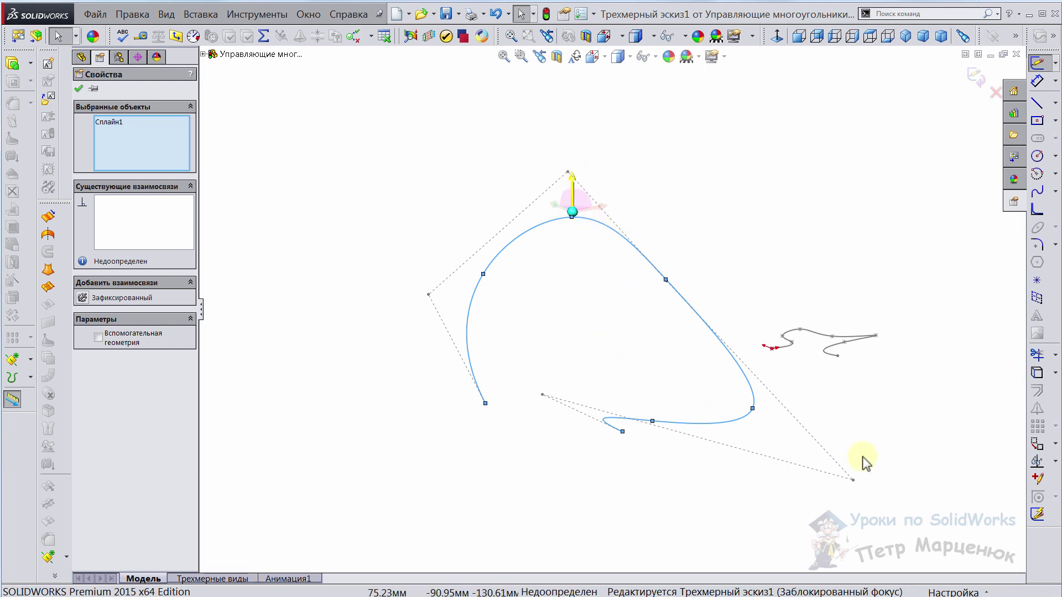
pyautogui.click(854, 481)
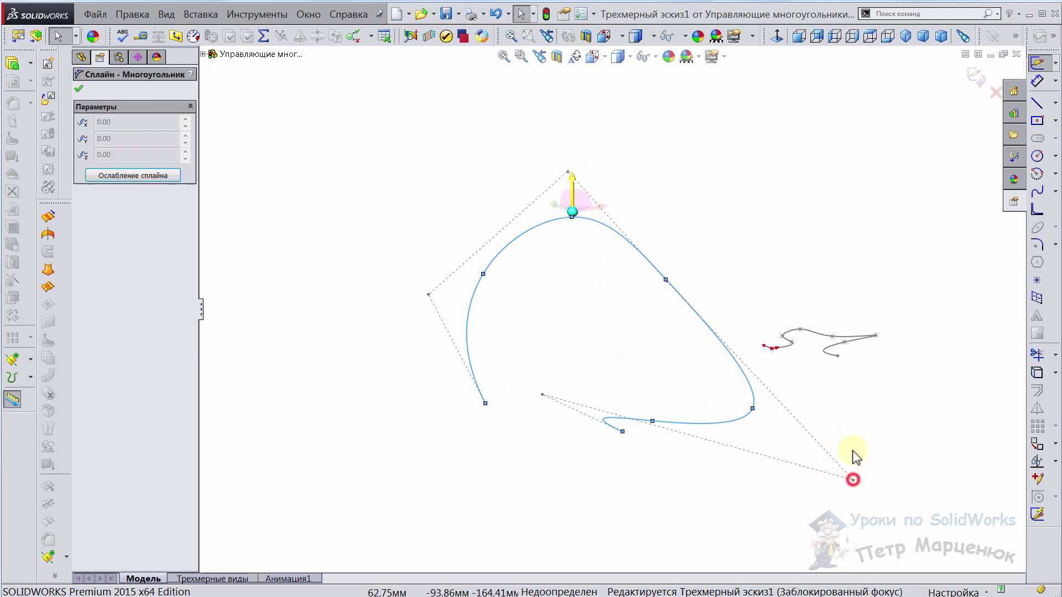
pyautogui.moveTo(853, 451); pyautogui.dragTo(848, 261)
pyautogui.moveTo(701, 367)
pyautogui.mouseDown(button='middle')
pyautogui.moveTo(631, 332)
pyautogui.moveTo(687, 356)
pyautogui.mouseUp(button='middle')
pyautogui.moveTo(706, 256); pyautogui.dragTo(726, 101)
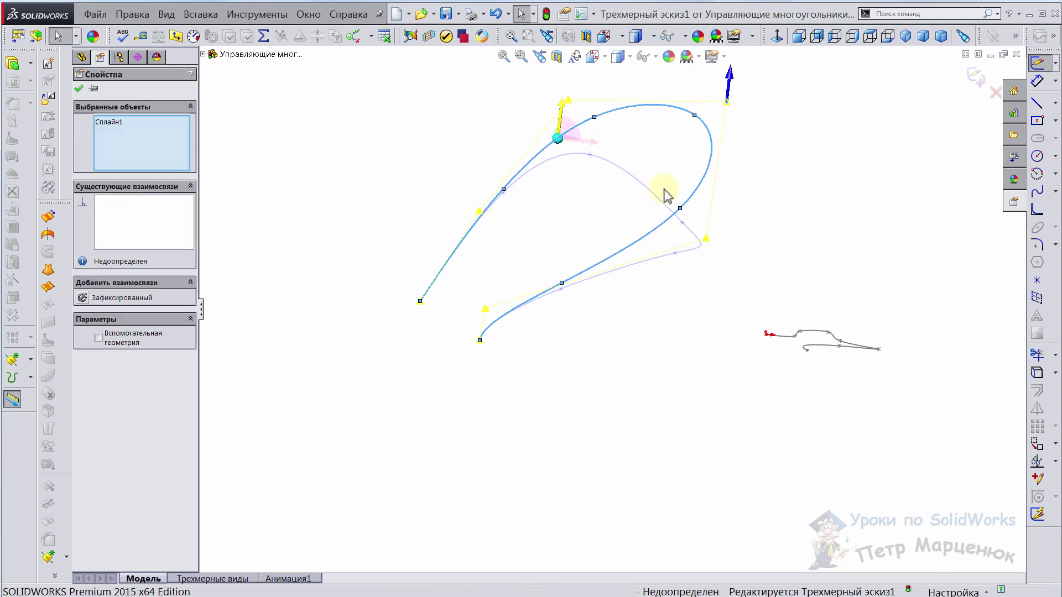
# Pull the end control vertex down and adjust two more vertices.
pyautogui.moveTo(609, 260)
pyautogui.mouseDown(button='middle')
pyautogui.moveTo(600, 147)
pyautogui.moveTo(573, 204)
pyautogui.moveTo(694, 238)
pyautogui.mouseUp(button='middle')
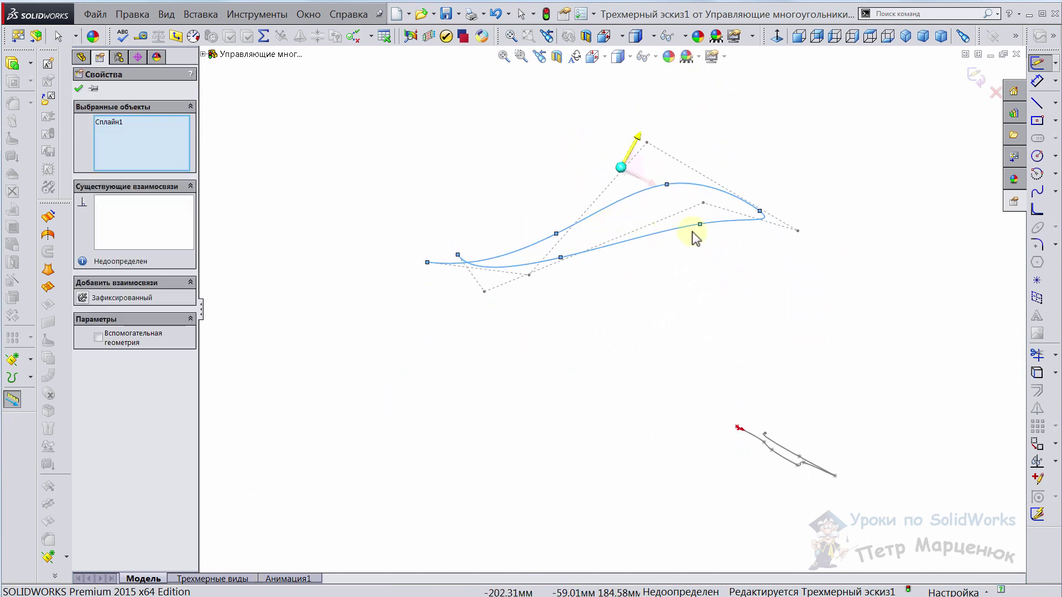
pyautogui.moveTo(797, 232); pyautogui.dragTo(755, 306)
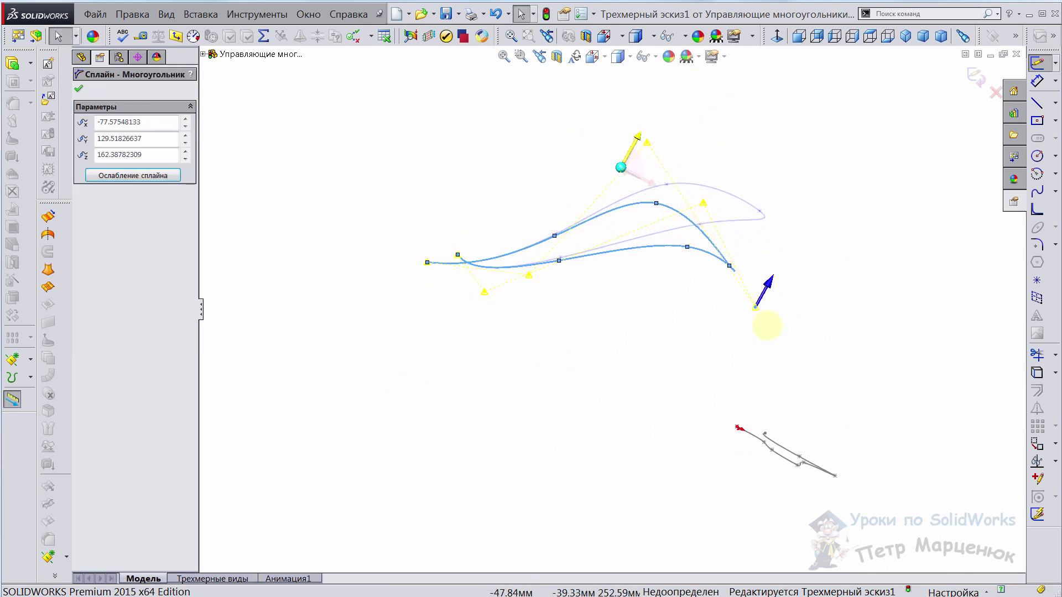
pyautogui.moveTo(699, 219)
pyautogui.mouseDown()
pyautogui.moveTo(682, 289)
pyautogui.moveTo(699, 237)
pyautogui.mouseUp()
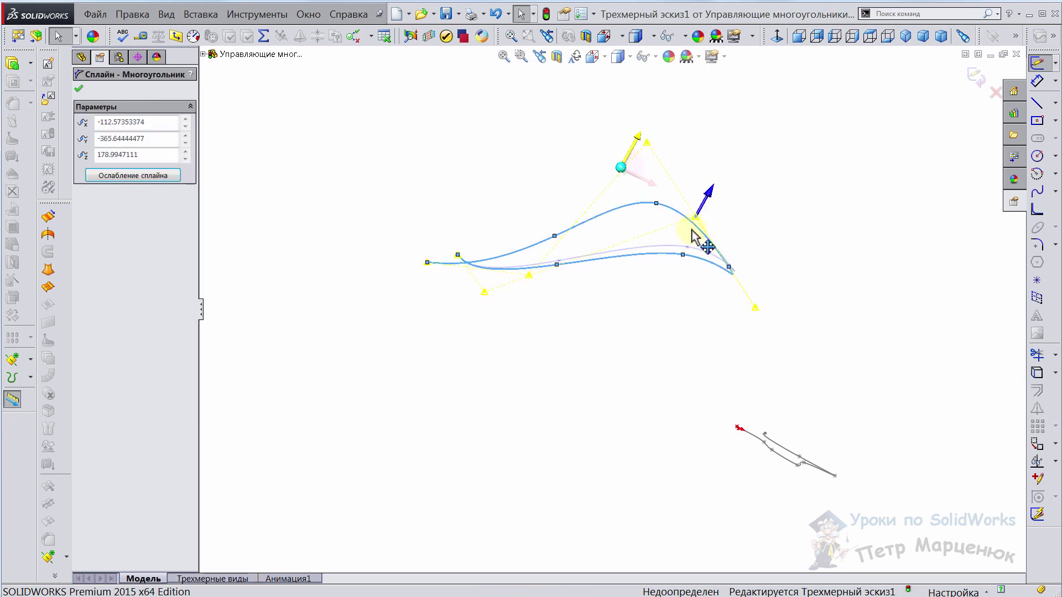
pyautogui.moveTo(633, 293)
pyautogui.mouseDown(button='middle')
pyautogui.moveTo(740, 352)
pyautogui.moveTo(735, 408)
pyautogui.moveTo(681, 330)
pyautogui.moveTo(562, 280)
pyautogui.moveTo(606, 336)
pyautogui.moveTo(578, 363)
pyautogui.mouseUp(button='middle')
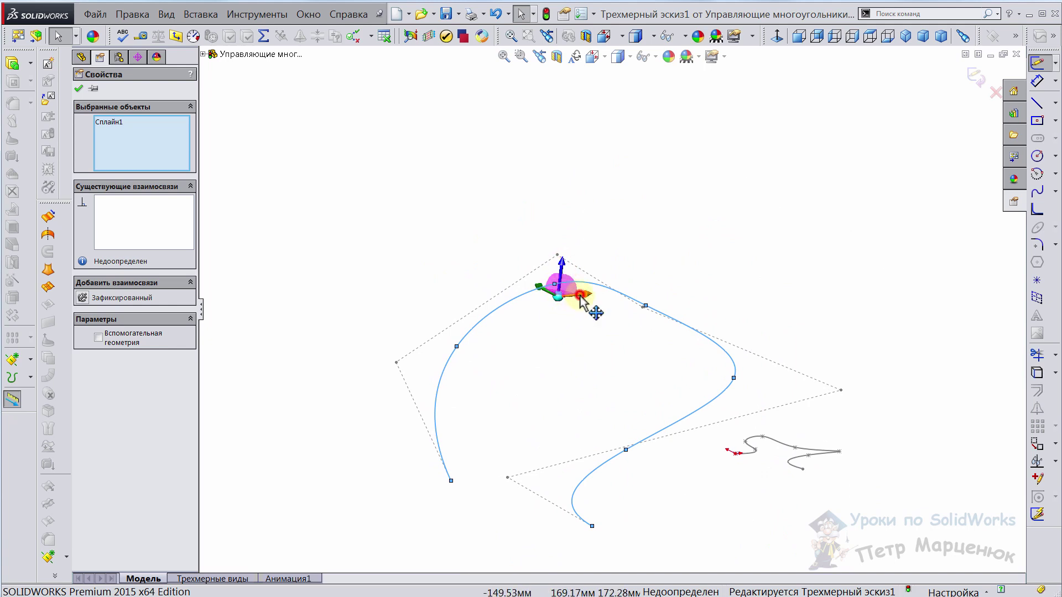
pyautogui.moveTo(592, 363)
pyautogui.mouseDown(button='middle')
pyautogui.moveTo(604, 309)
pyautogui.moveTo(611, 360)
pyautogui.moveTo(692, 372)
pyautogui.mouseUp(button='middle')
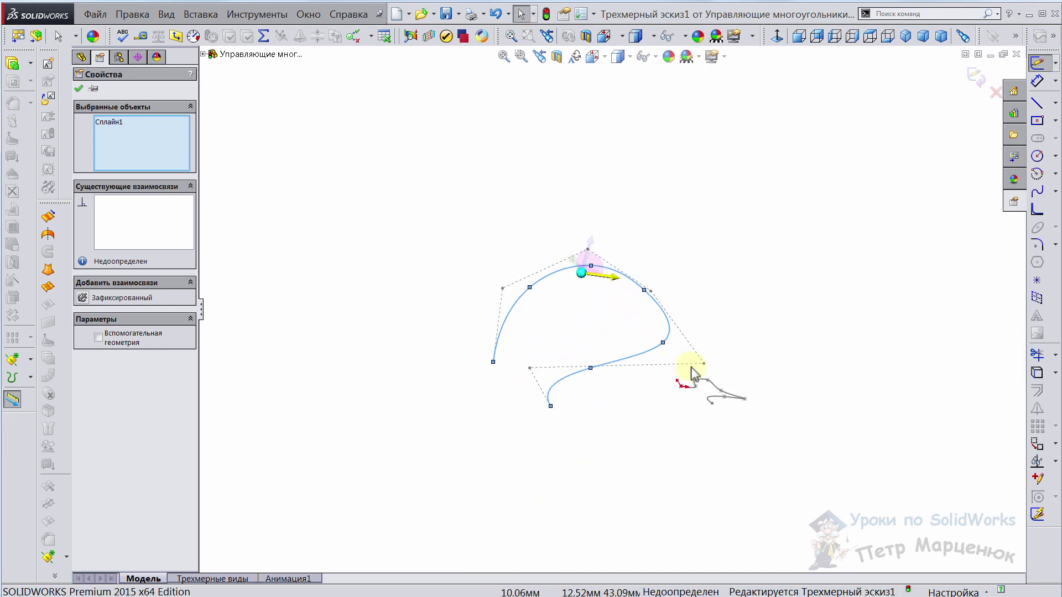
pyautogui.click(701, 365)
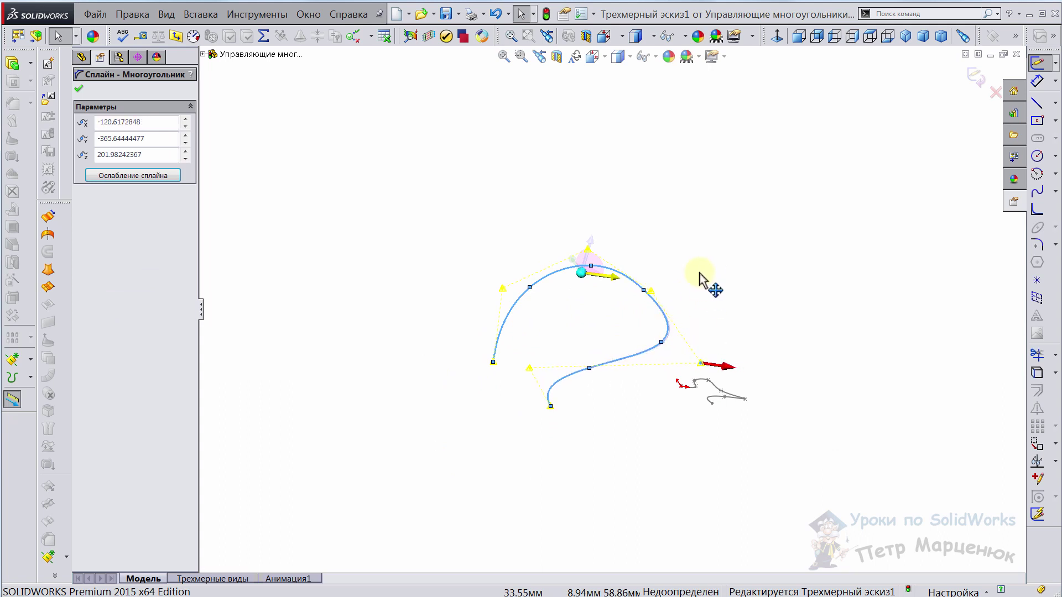
# Push the top-right vertex outward and the top-left vertex left, then review the spline.
pyautogui.click(663, 309)
pyautogui.moveTo(671, 309); pyautogui.dragTo(671, 347, button='middle')
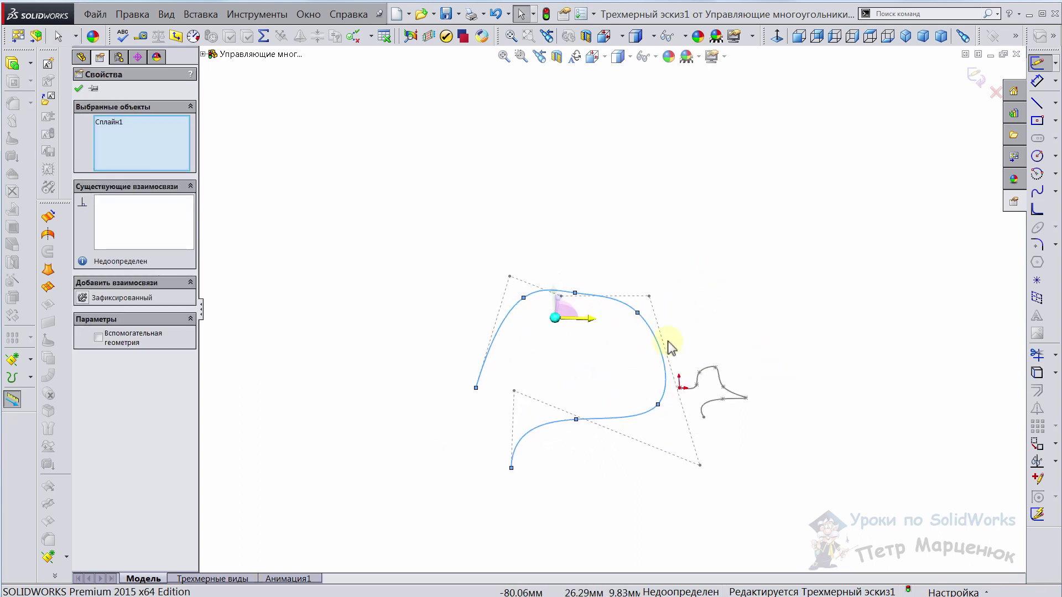
pyautogui.moveTo(651, 298); pyautogui.dragTo(695, 261)
pyautogui.moveTo(510, 278); pyautogui.dragTo(479, 238)
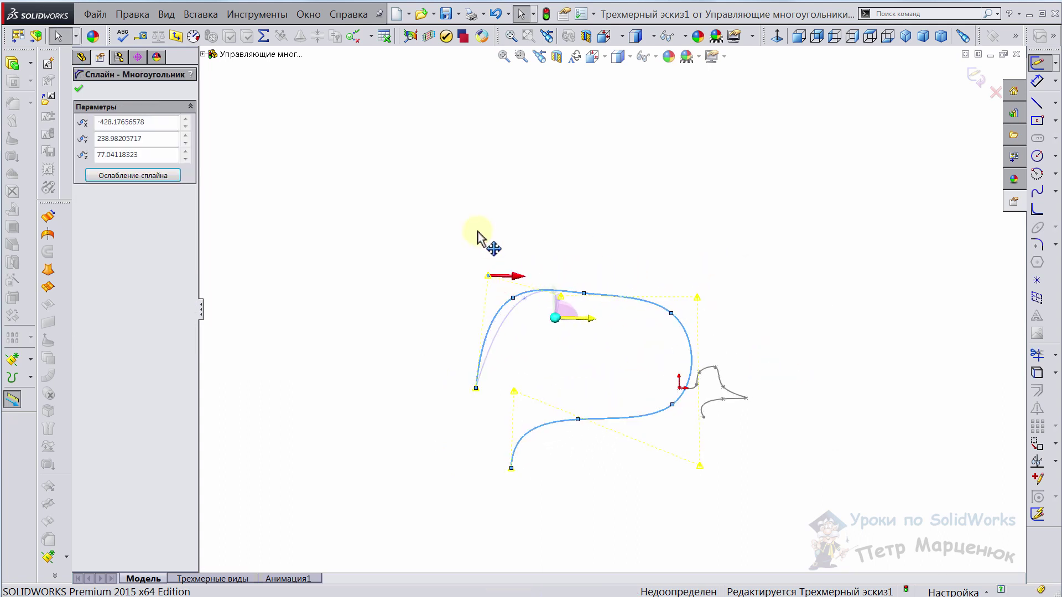
pyautogui.click(485, 343)
pyautogui.moveTo(578, 412)
pyautogui.mouseDown(button='middle')
pyautogui.moveTo(572, 209)
pyautogui.moveTo(631, 305)
pyautogui.mouseUp(button='middle')
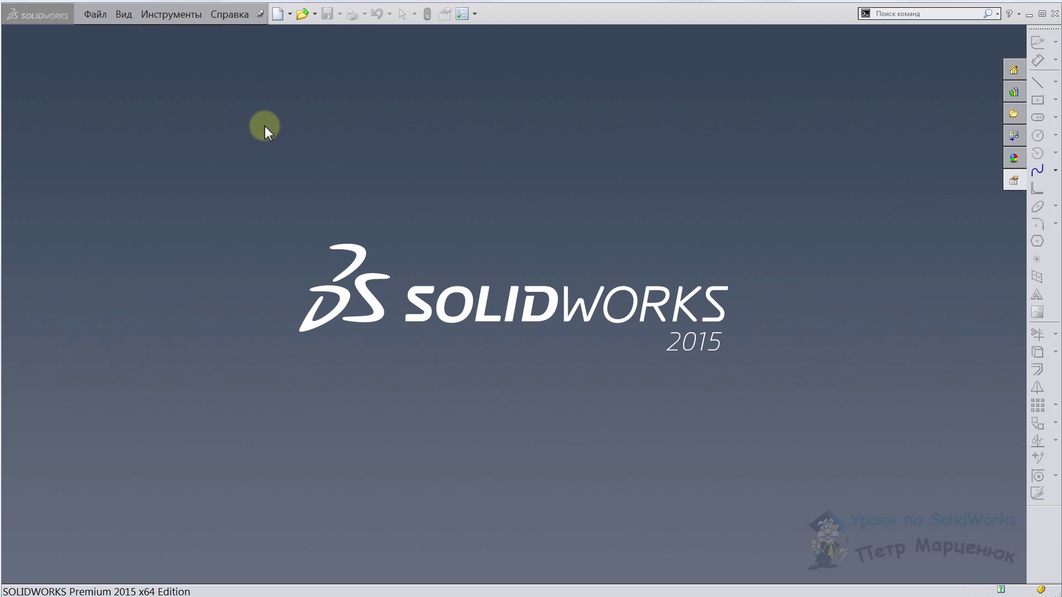
# Bring up the file-open dialog and cancel it.
pyautogui.click(302, 14)
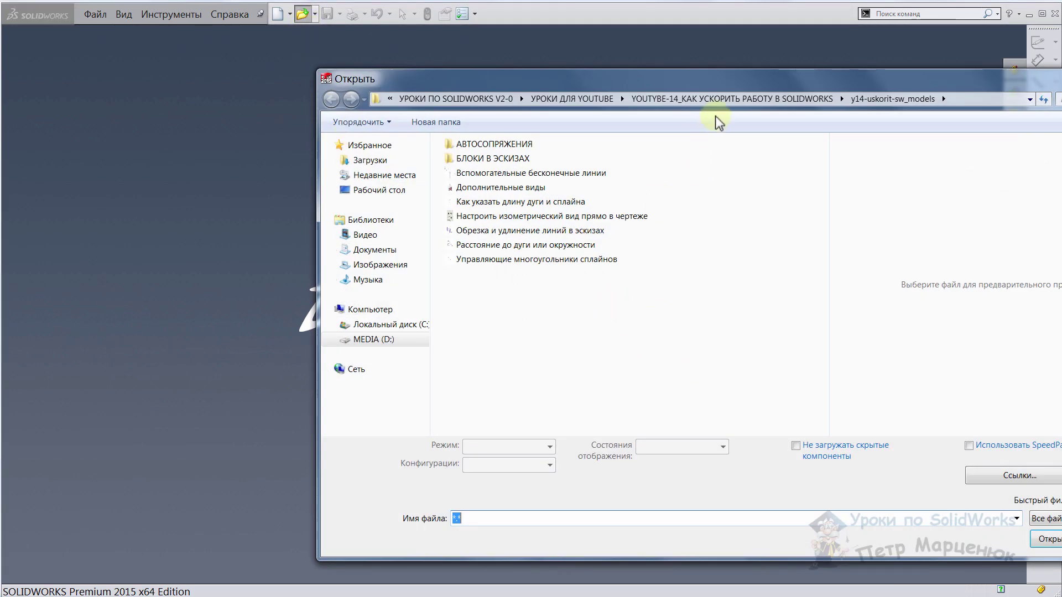
pyautogui.moveTo(730, 75); pyautogui.dragTo(522, 52)
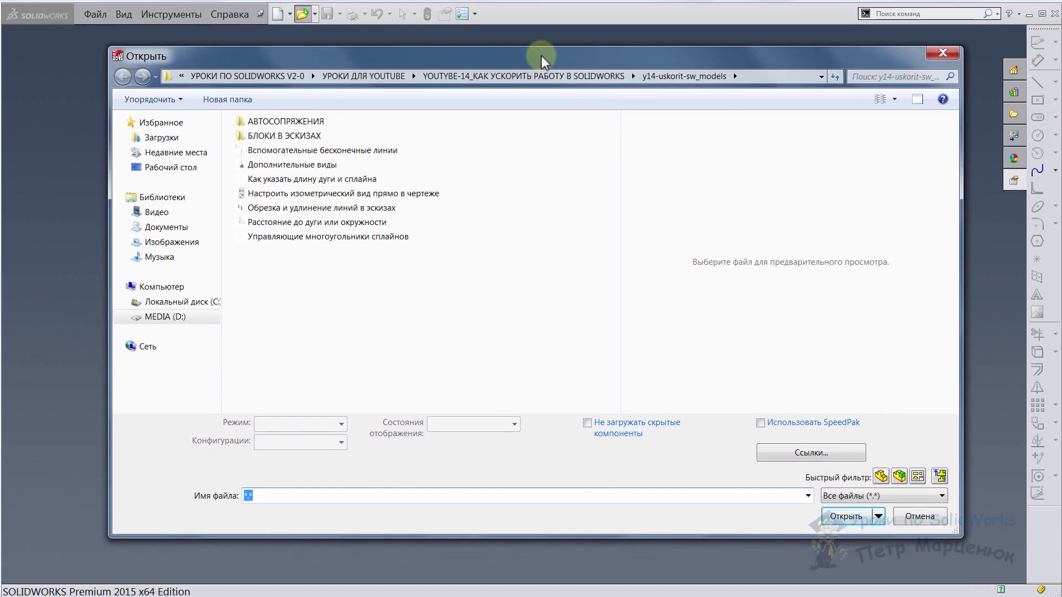
pyautogui.click(934, 524)
# Open the handrail block from Recent Documents, close it, and show the gallery again.
pyautogui.press('r')
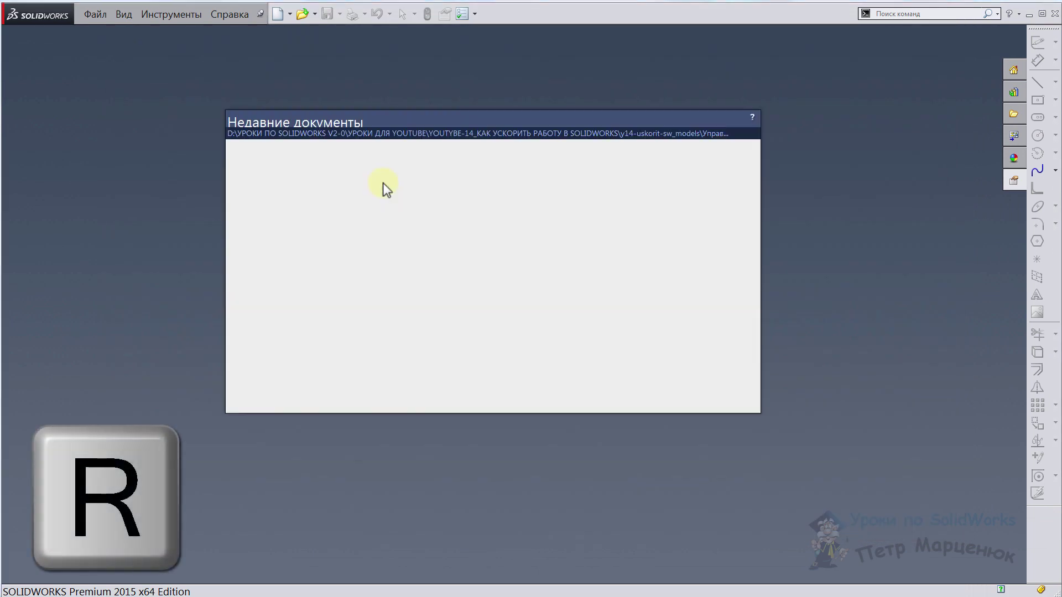
pyautogui.click(528, 116)
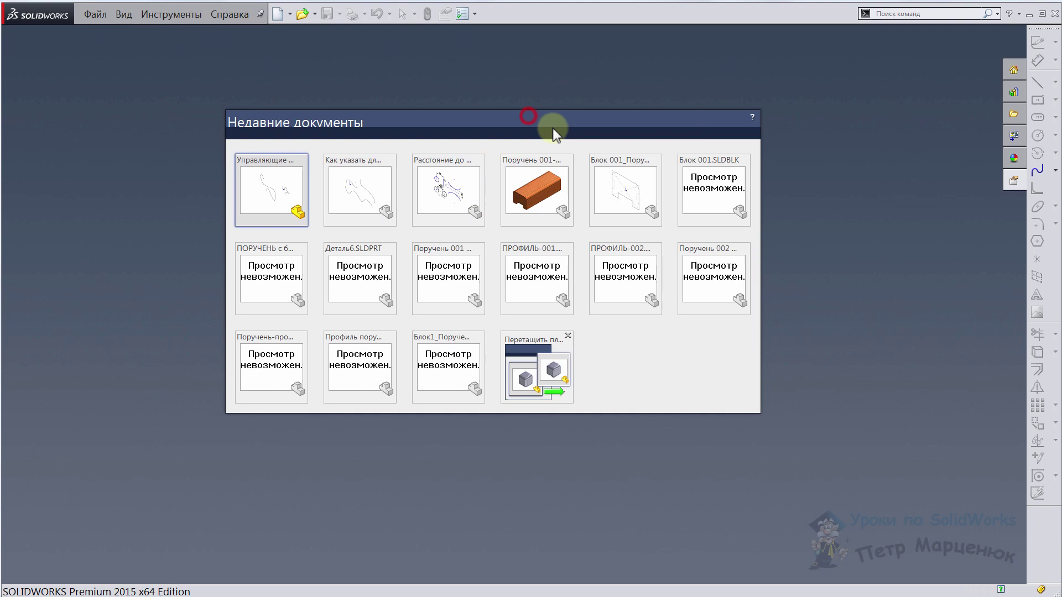
pyautogui.click(604, 182)
pyautogui.click(1016, 54)
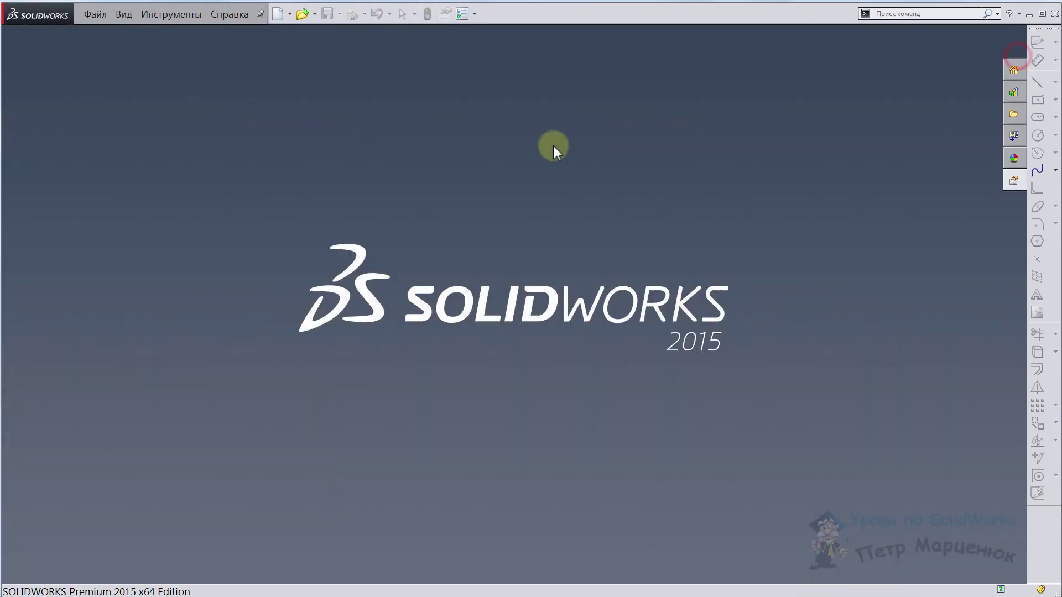
pyautogui.press('r')
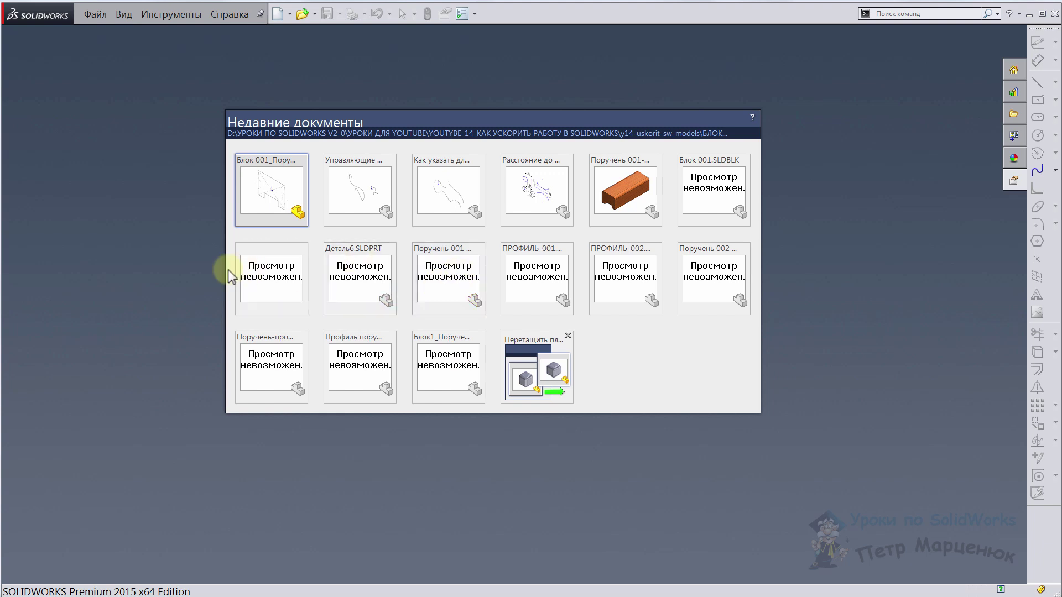
pyautogui.moveTo(625, 190)
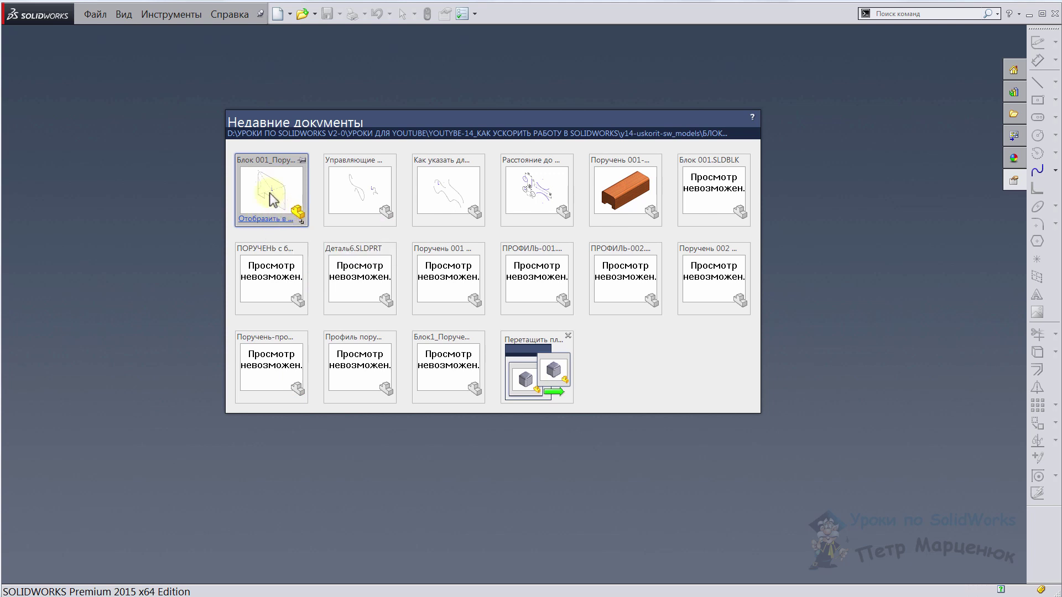
# Open the Поручень 001-ТИП-1 handrail part from Recent Documents and orbit it to a new angle.
pyautogui.click(623, 195)
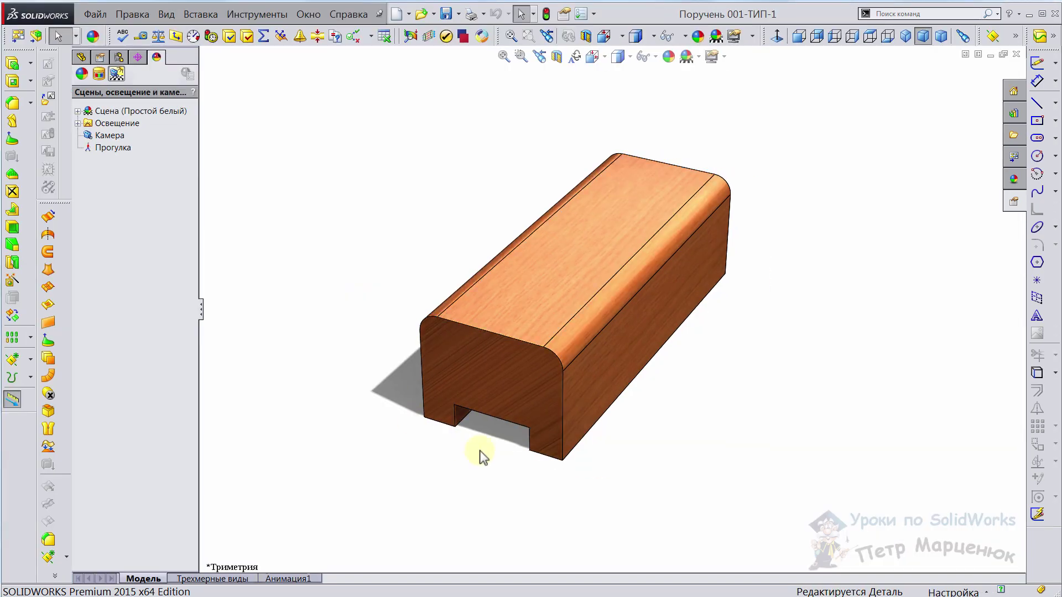
pyautogui.moveTo(586, 379)
pyautogui.mouseDown(button='middle')
pyautogui.moveTo(402, 393)
pyautogui.moveTo(631, 389)
pyautogui.moveTo(585, 414)
pyautogui.moveTo(594, 409)
pyautogui.mouseUp(button='middle')
pyautogui.press('Escape')
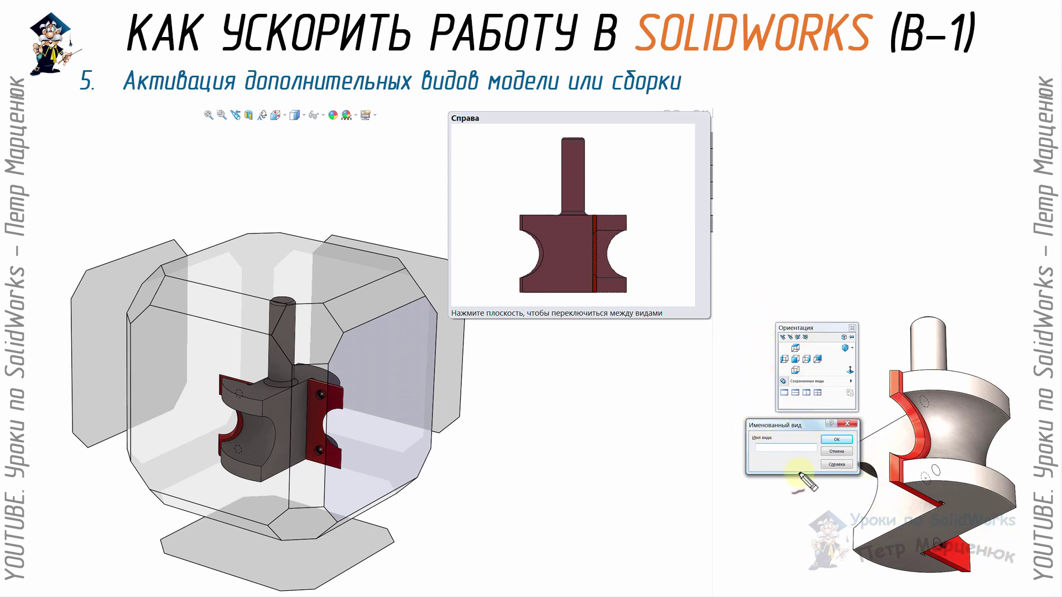
# Mark up the named-view picture on the tutorial slide.
pyautogui.moveTo(737, 418); pyautogui.dragTo(813, 464)
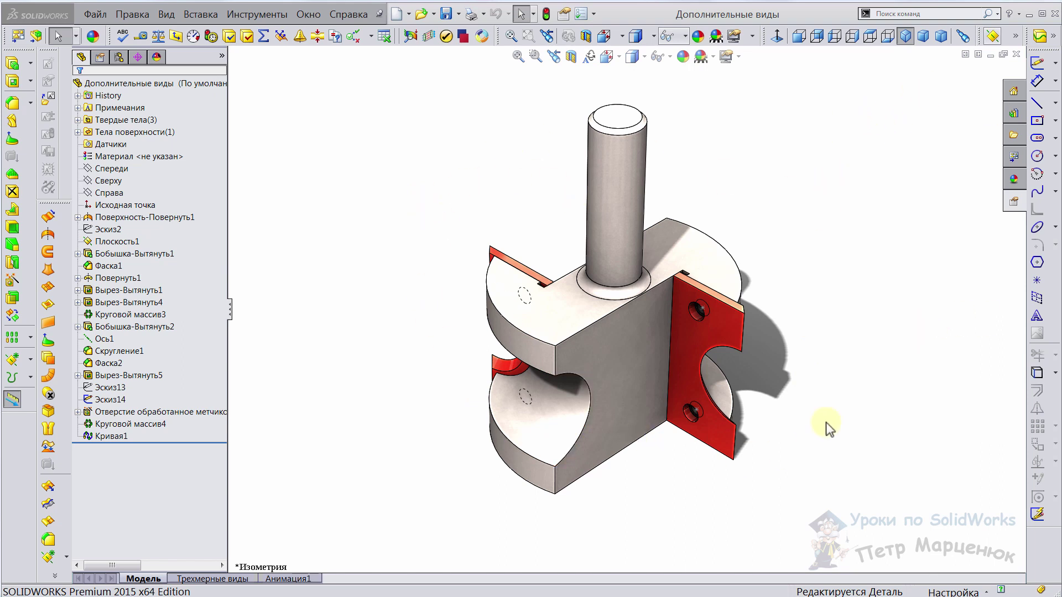
# Orbit the cutter, try the Top, Front and Isometric views, then show the View Selector cube.
pyautogui.moveTo(677, 426)
pyautogui.mouseDown(button='middle')
pyautogui.moveTo(550, 331)
pyautogui.moveTo(666, 361)
pyautogui.moveTo(780, 441)
pyautogui.moveTo(645, 267)
pyautogui.mouseUp(button='middle')
pyautogui.click(854, 37)
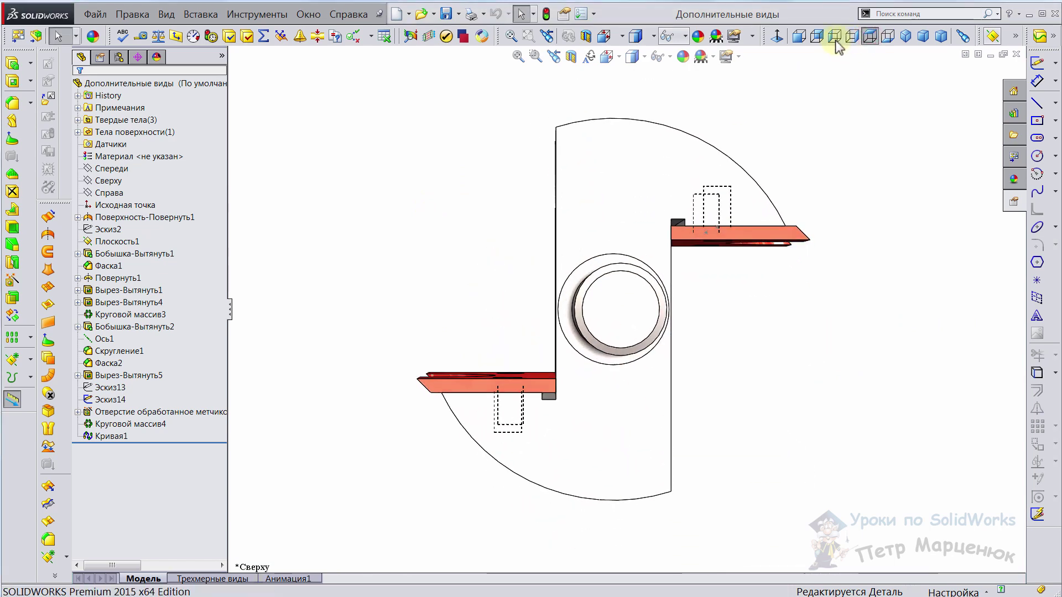
pyautogui.click(800, 38)
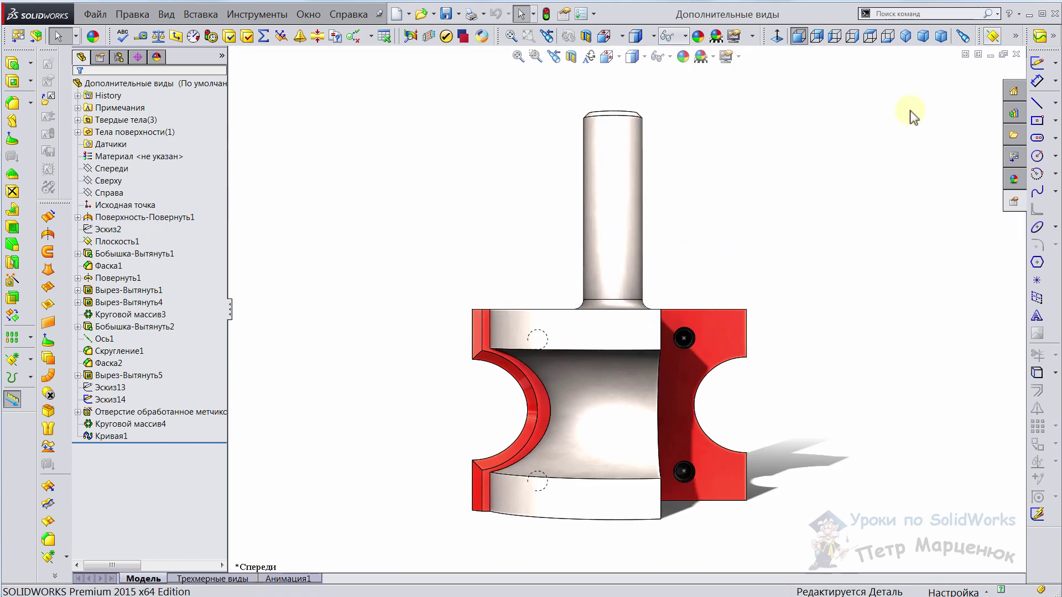
pyautogui.click(905, 37)
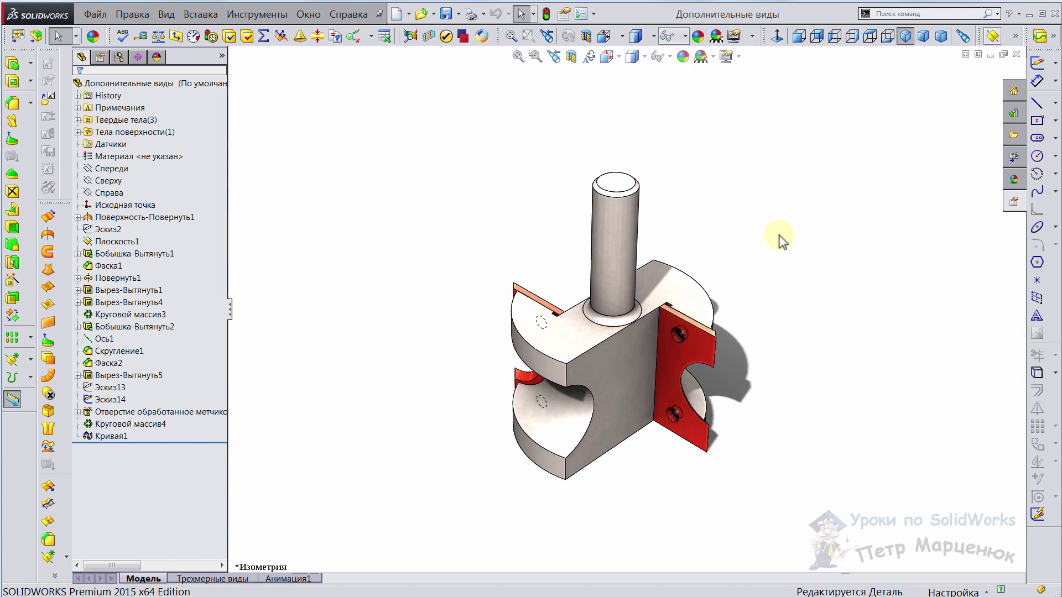
pyautogui.hotkey('ctrl', 'space')
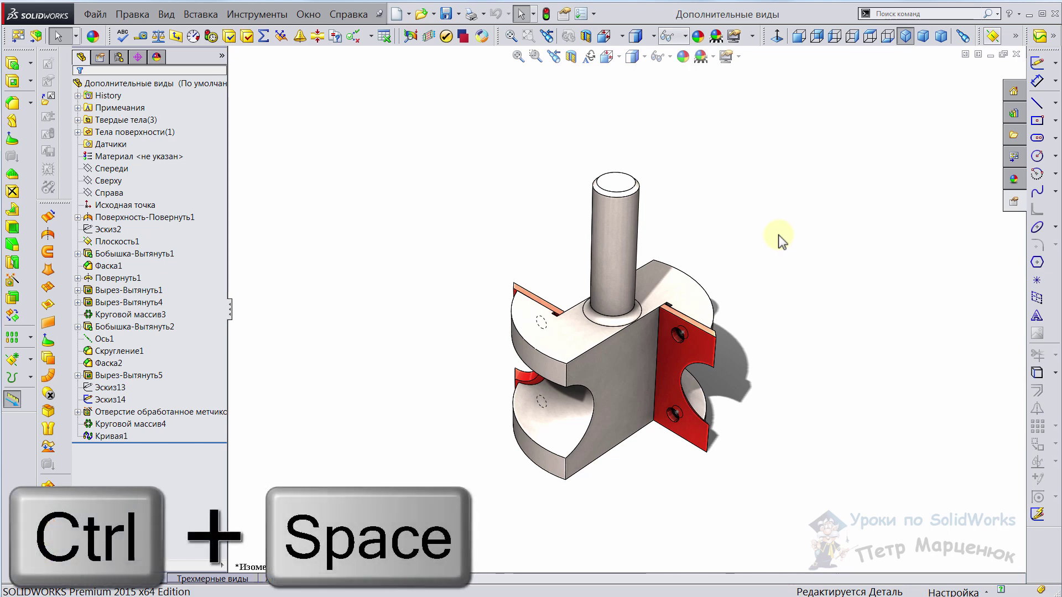
pyautogui.hotkey('ctrl', 'space')
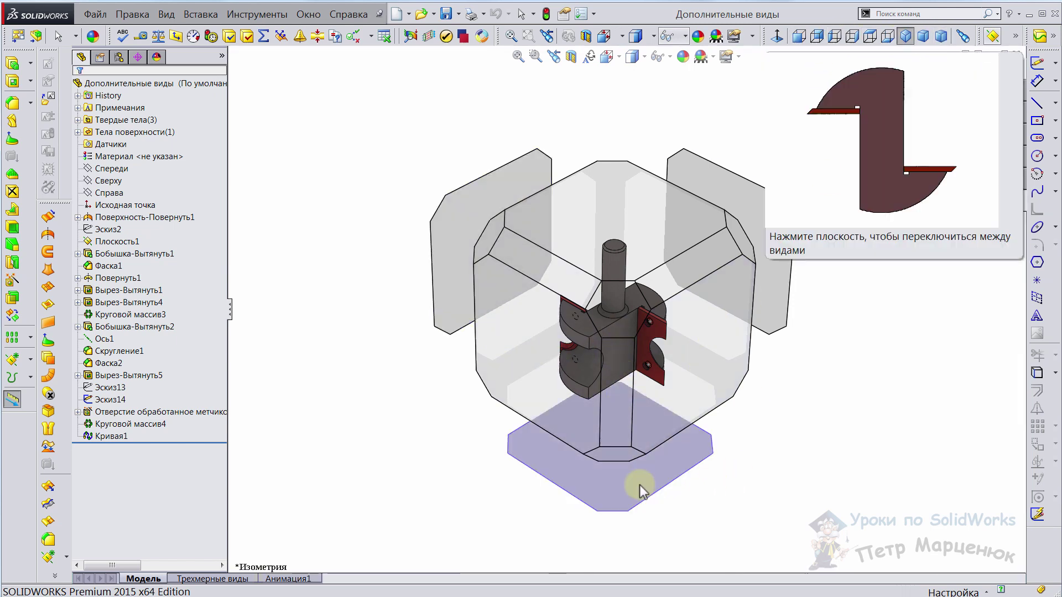
pyautogui.moveTo(611, 465)
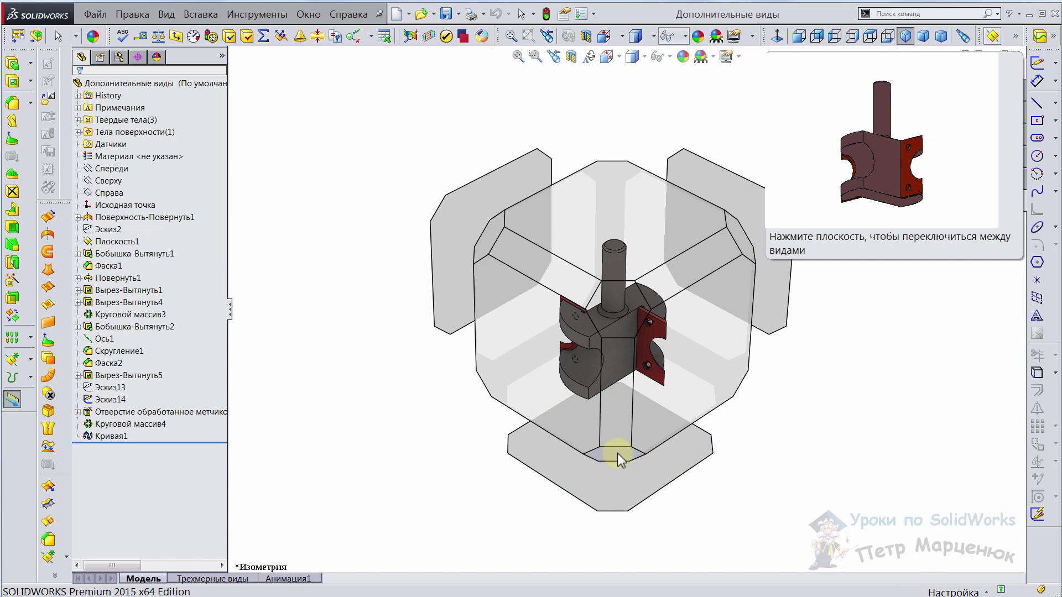
# Pick a bottom-up preset in the View Selector, then zoom and orbit to reveal the underside and red tip.
pyautogui.click(617, 453)
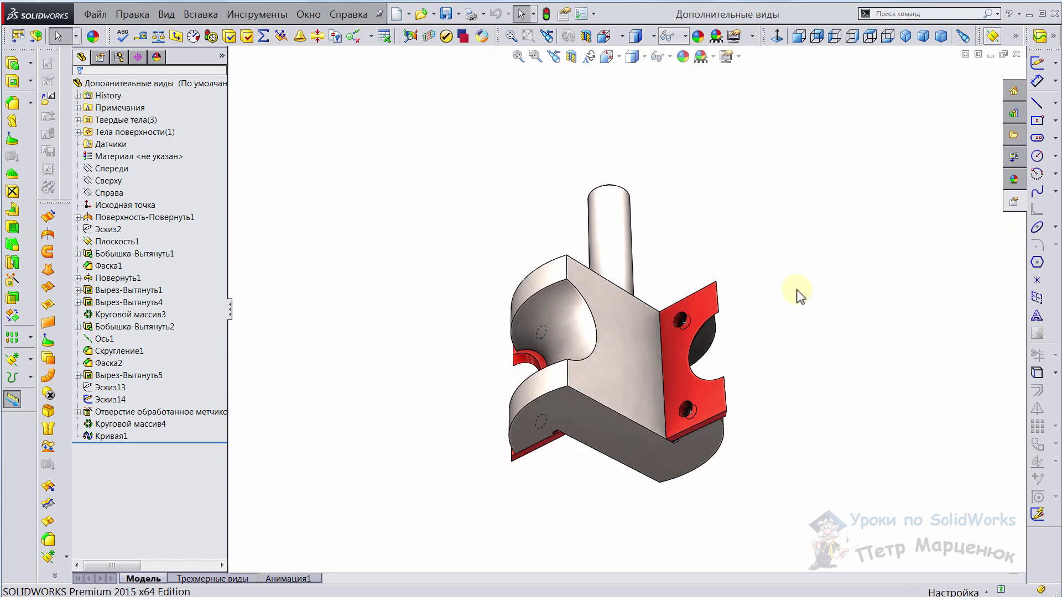
pyautogui.hotkey('ctrl', 'space')
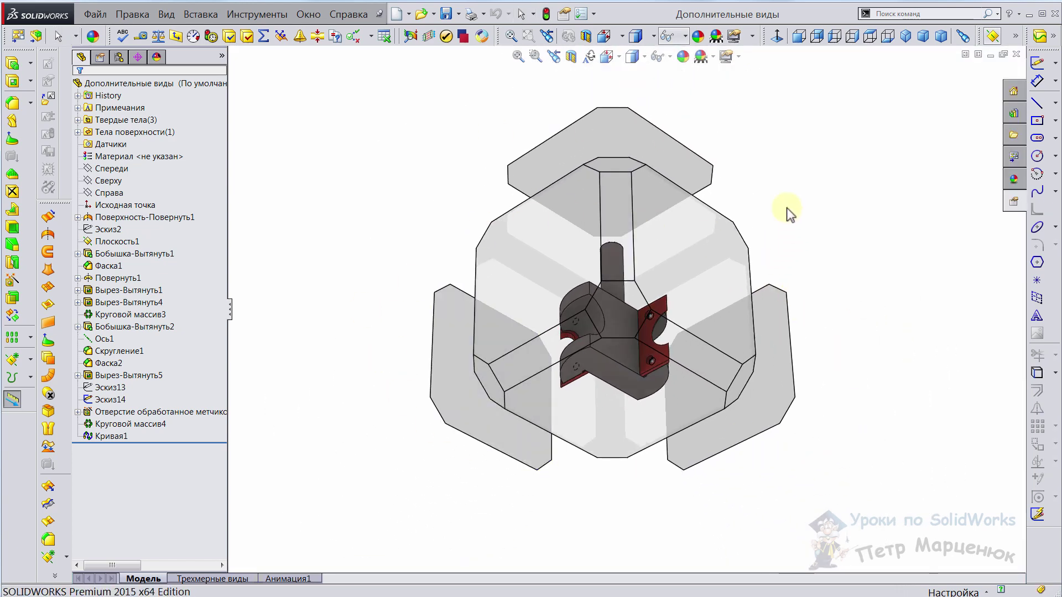
pyautogui.moveTo(741, 373)
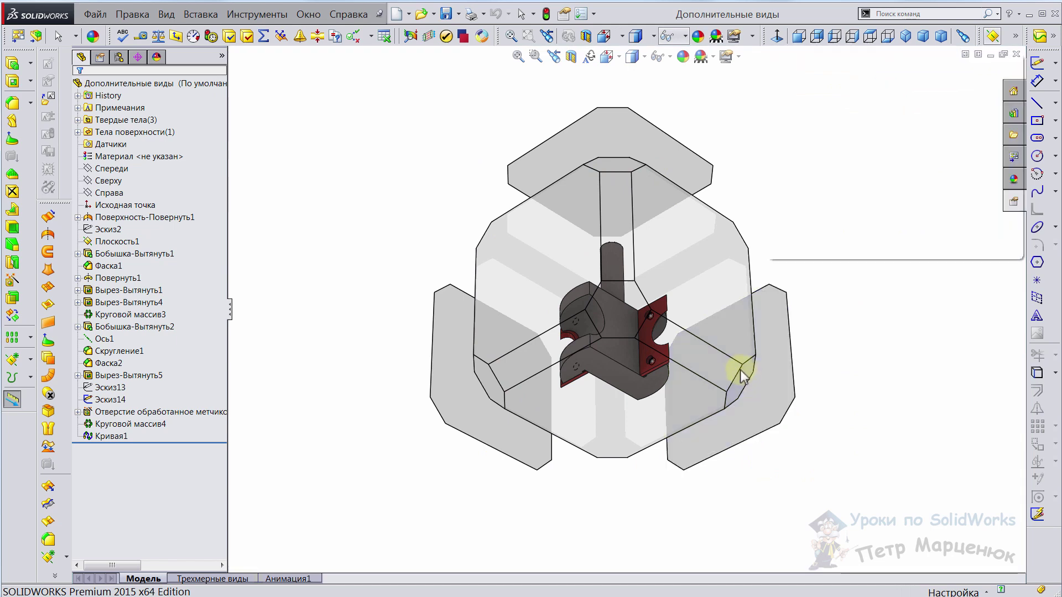
pyautogui.click(741, 381)
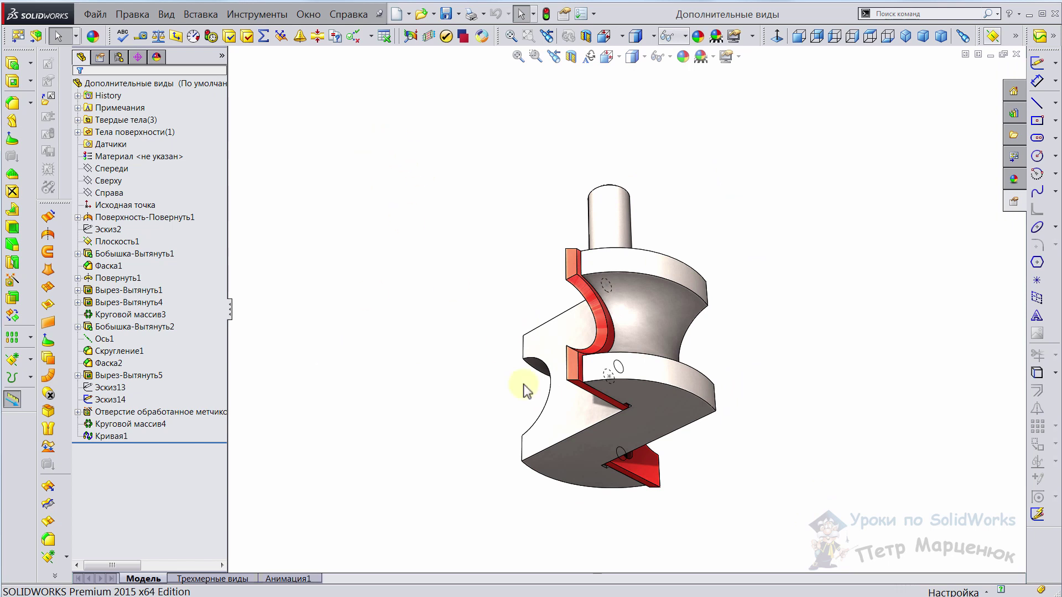
pyautogui.scroll(-2, 683, 517)
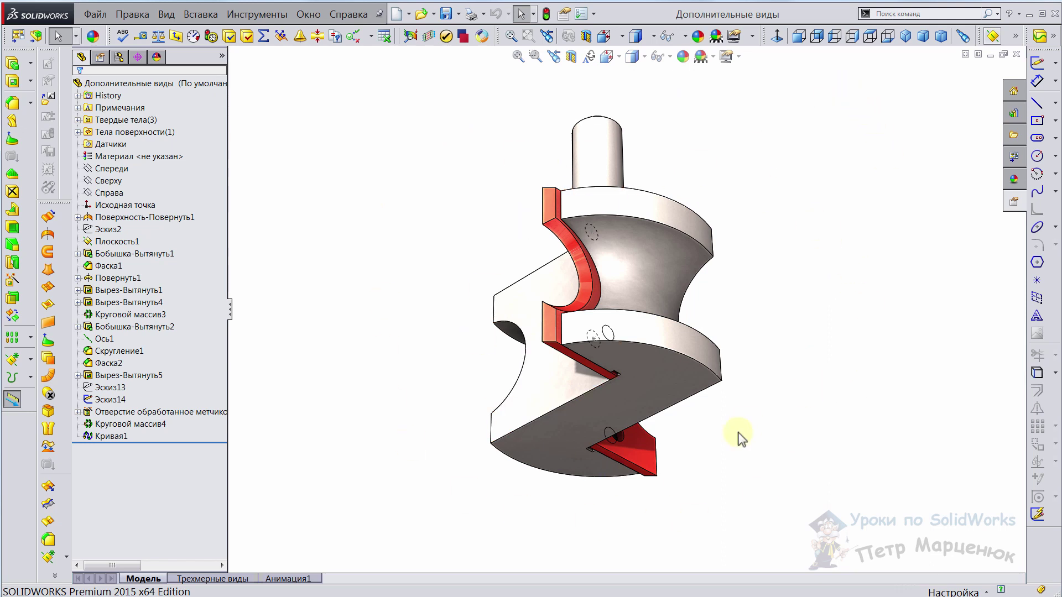
pyautogui.moveTo(742, 437)
pyautogui.mouseDown(button='middle')
pyautogui.moveTo(725, 403)
pyautogui.moveTo(723, 424)
pyautogui.moveTo(736, 414)
pyautogui.mouseUp(button='middle')
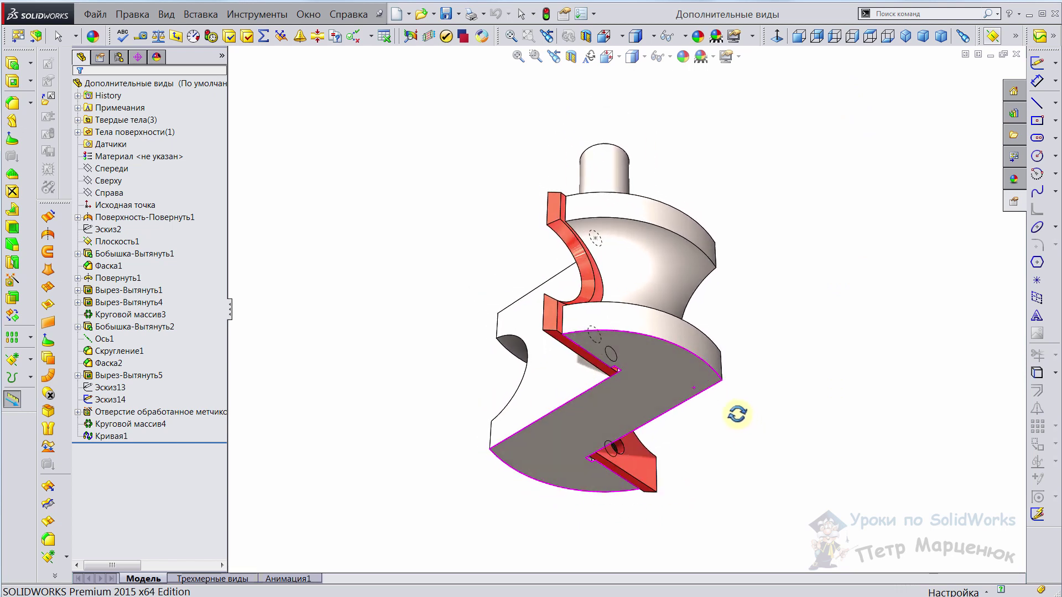
pyautogui.press('Escape')
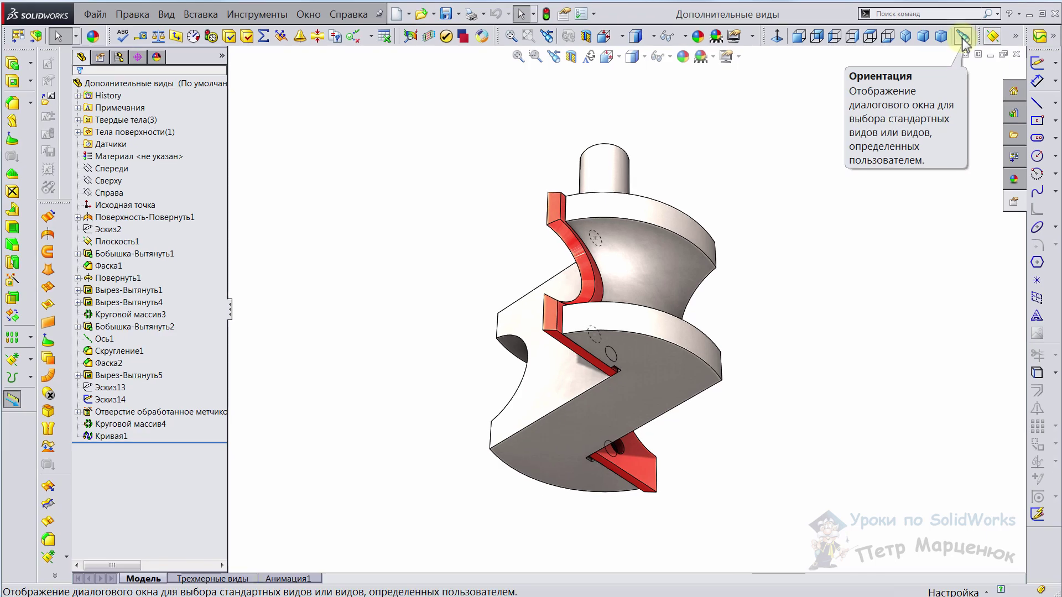
# Save the current underside orientation as the new named view ВИД-001 in View Orientation.
pyautogui.click(963, 40)
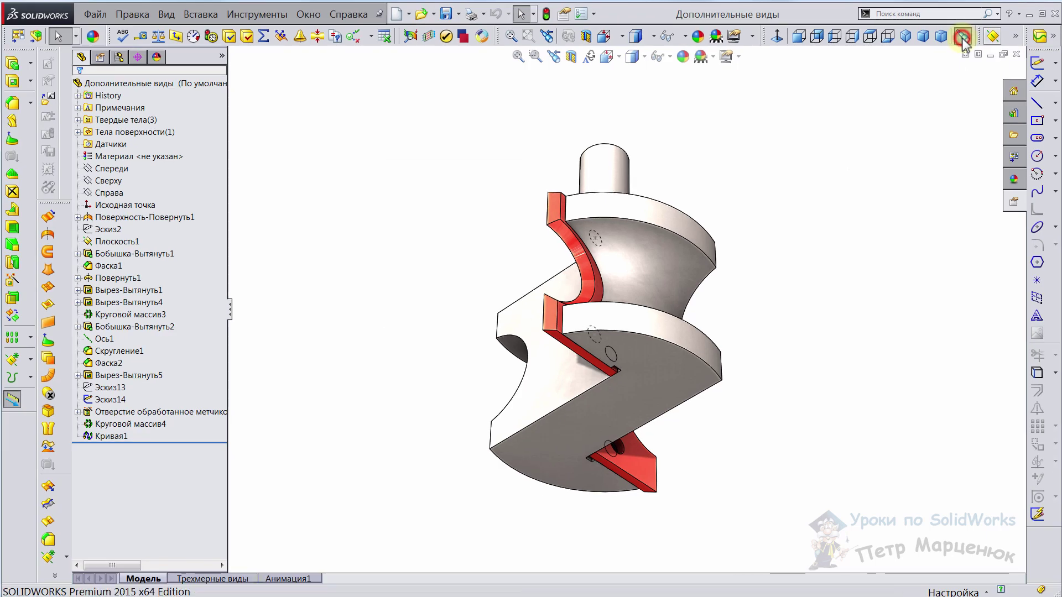
pyautogui.moveTo(470, 177); pyautogui.dragTo(392, 110)
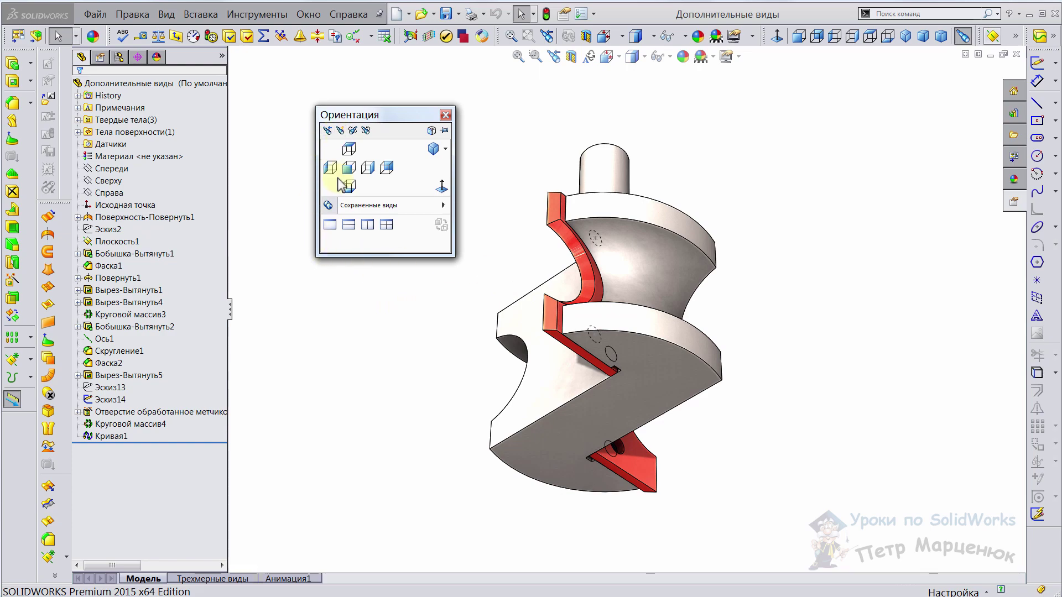
pyautogui.click(372, 209)
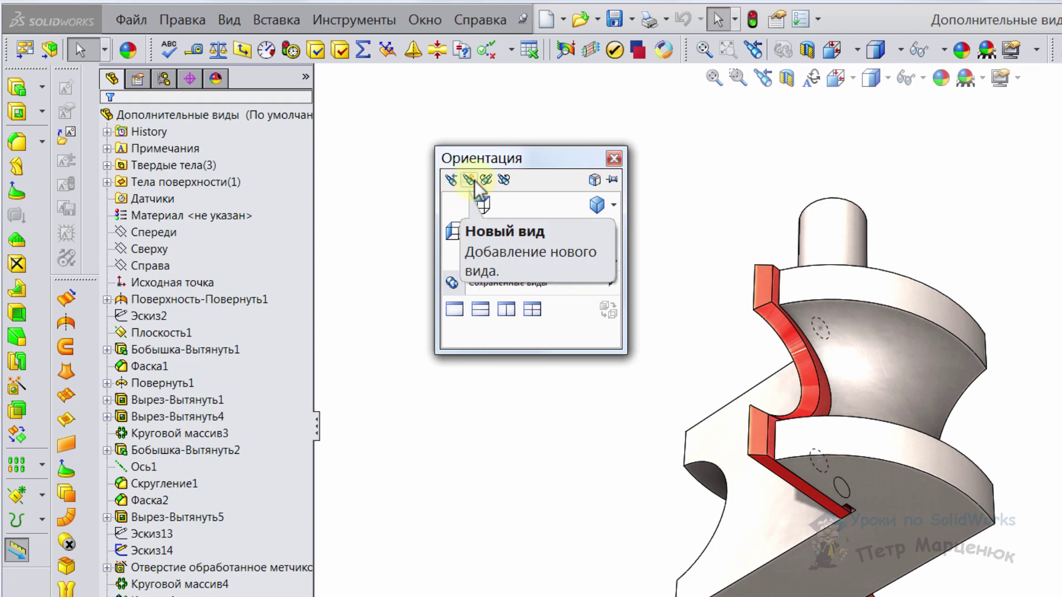
pyautogui.click(471, 180)
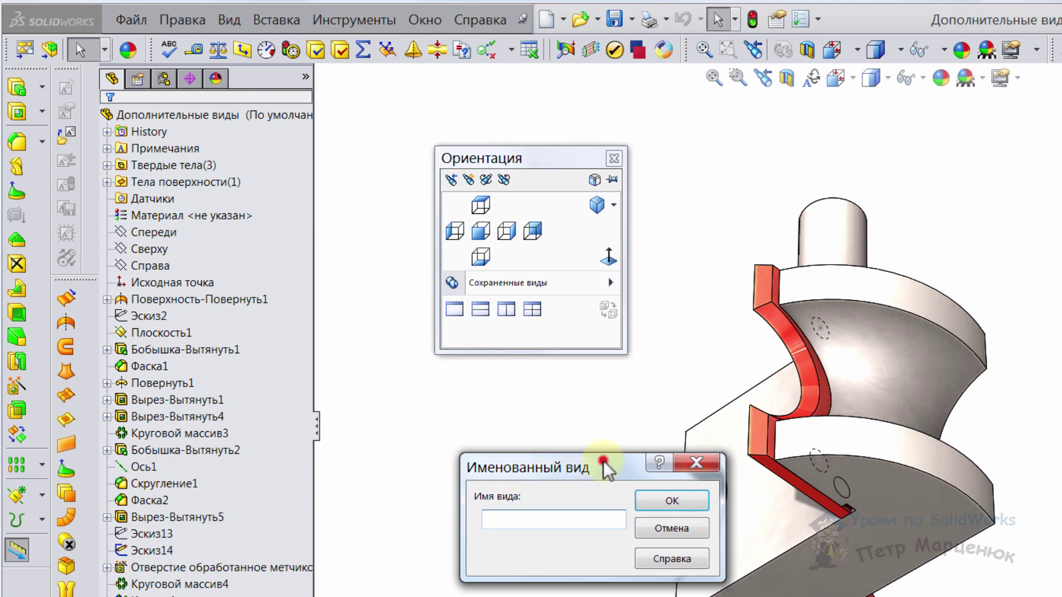
pyautogui.moveTo(603, 463); pyautogui.dragTo(516, 423)
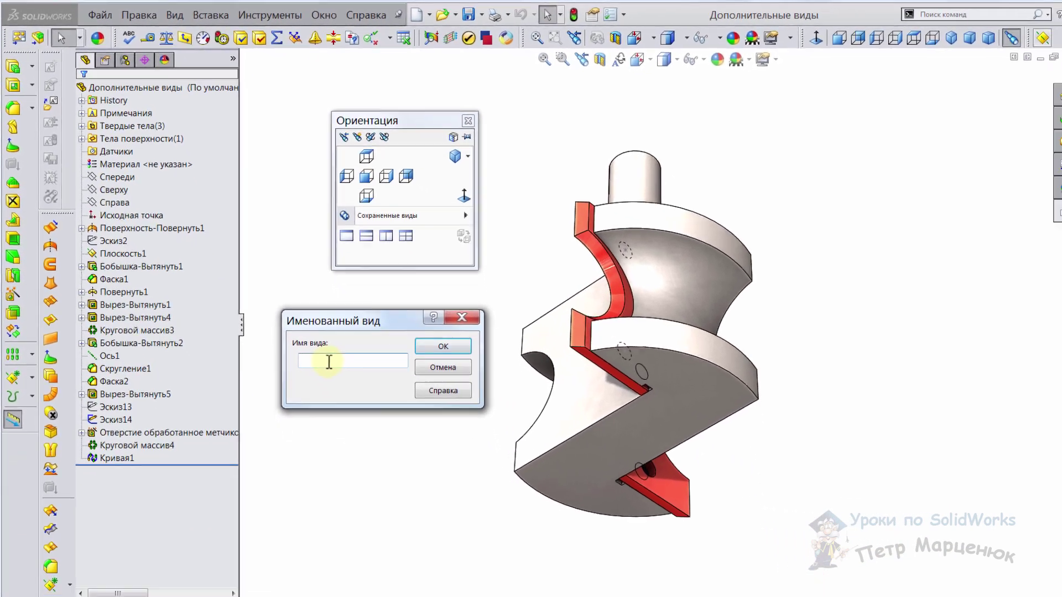
pyautogui.write('Вид-001')
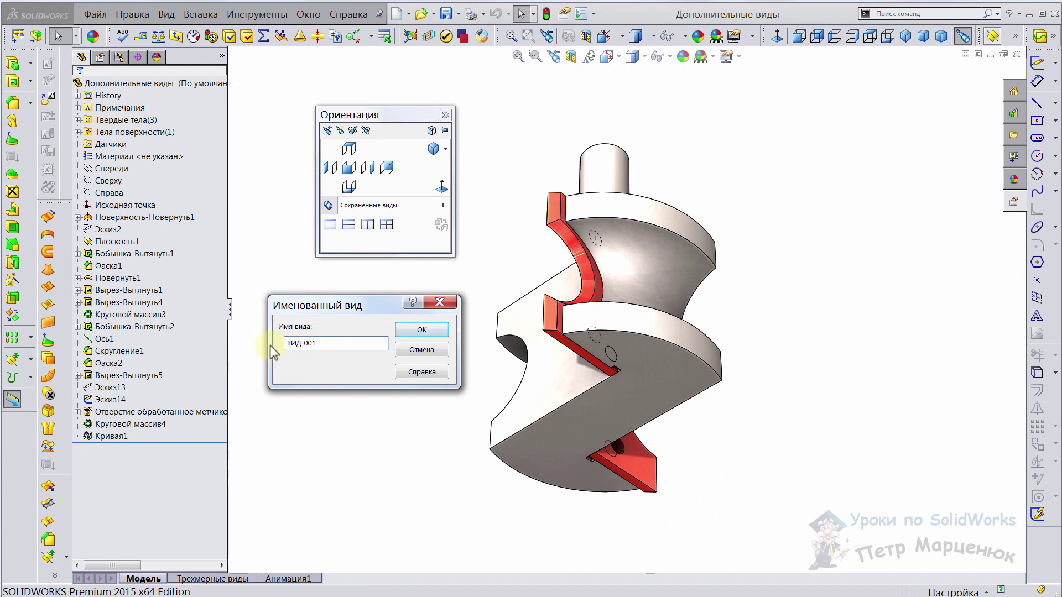
pyautogui.click(415, 333)
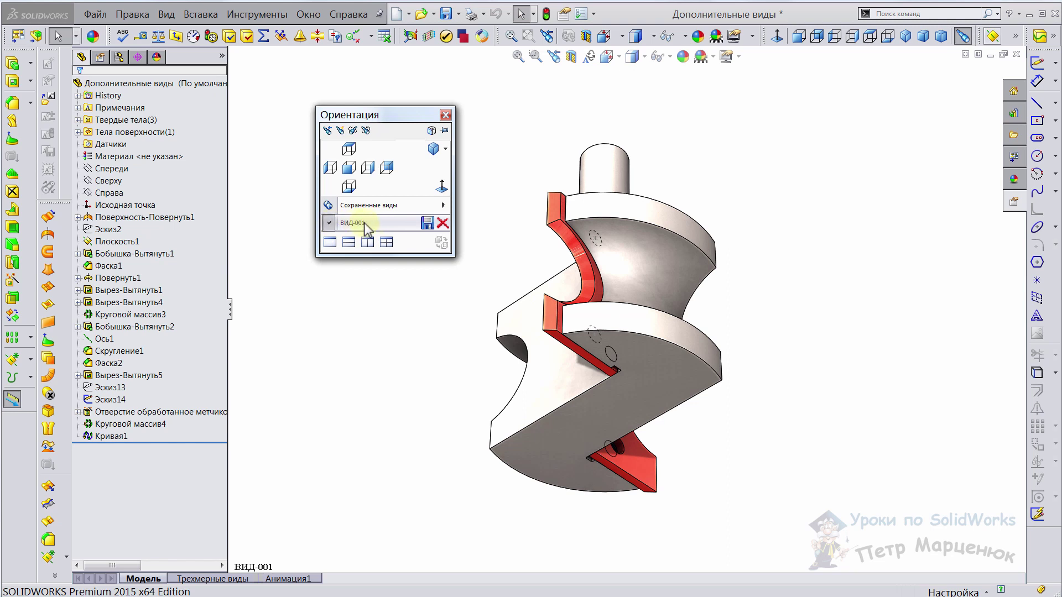
pyautogui.click(424, 416)
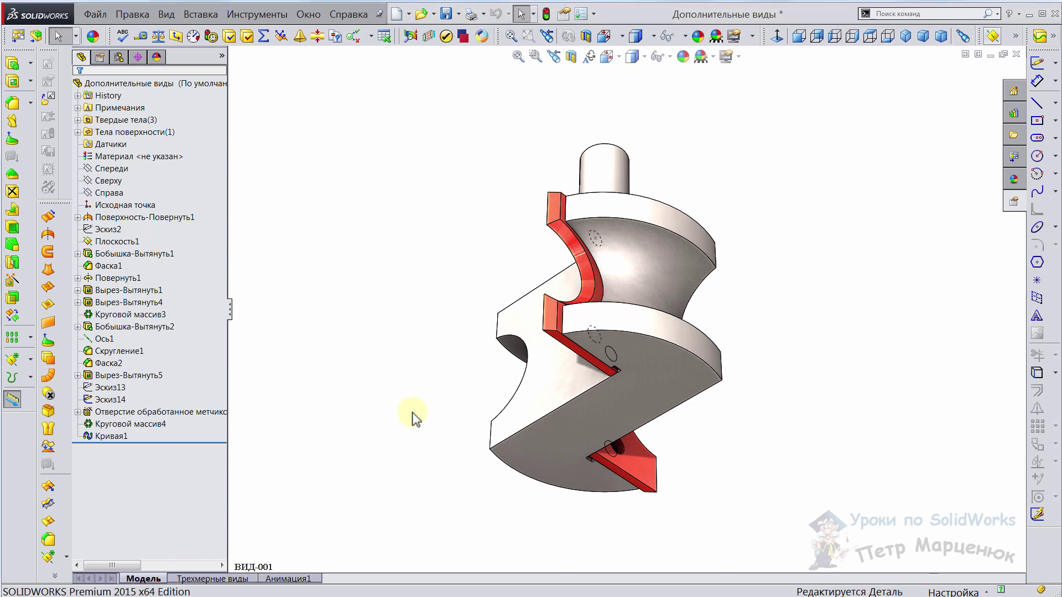
pyautogui.click(906, 320)
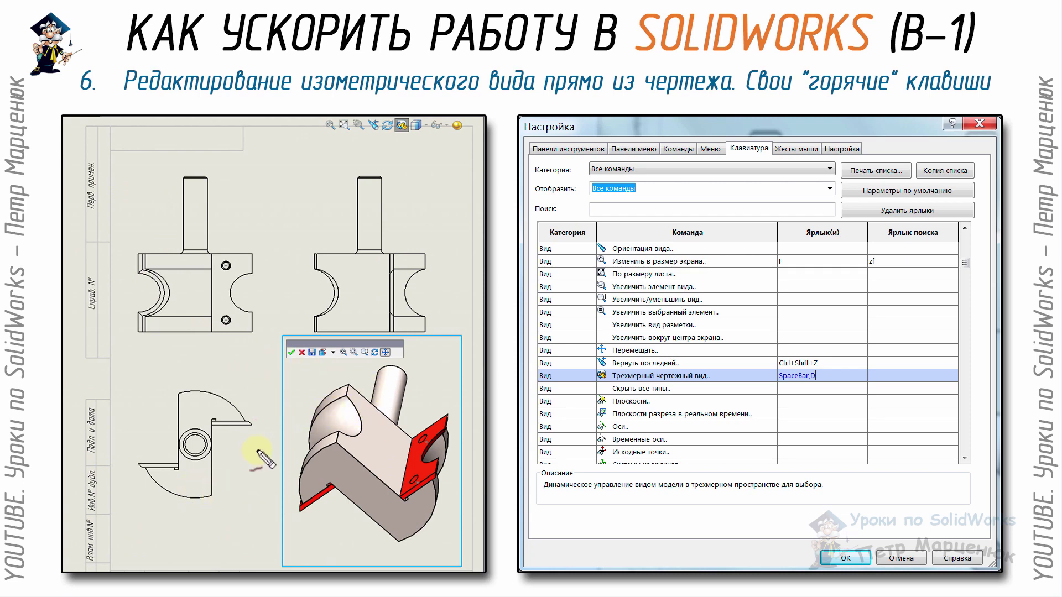
# Draw a red freehand curve and a short mark beneath the isometric drawing view on the slide.
pyautogui.moveTo(261, 425); pyautogui.dragTo(457, 532)
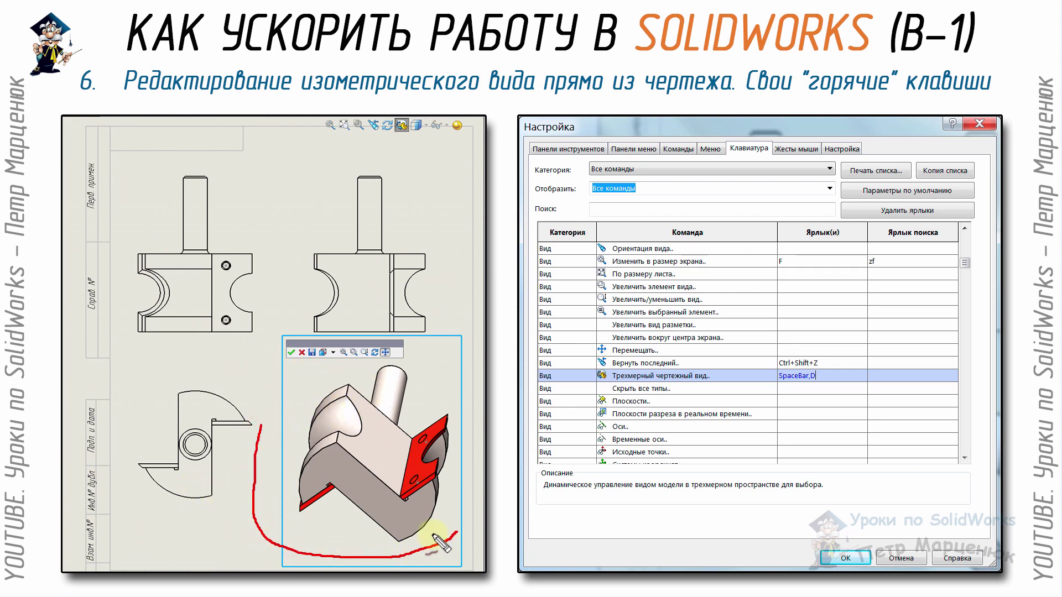
pyautogui.moveTo(387, 525); pyautogui.dragTo(397, 522)
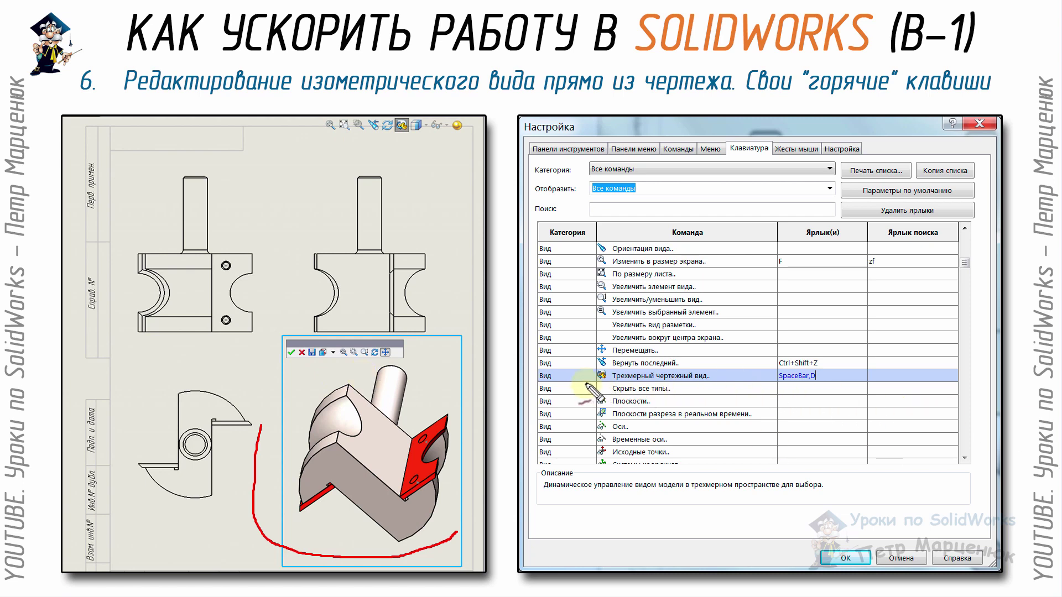
# Underline and bracket the 3D Drawing View hotkey row in red on the slide.
pyautogui.moveTo(585, 383); pyautogui.dragTo(871, 388)
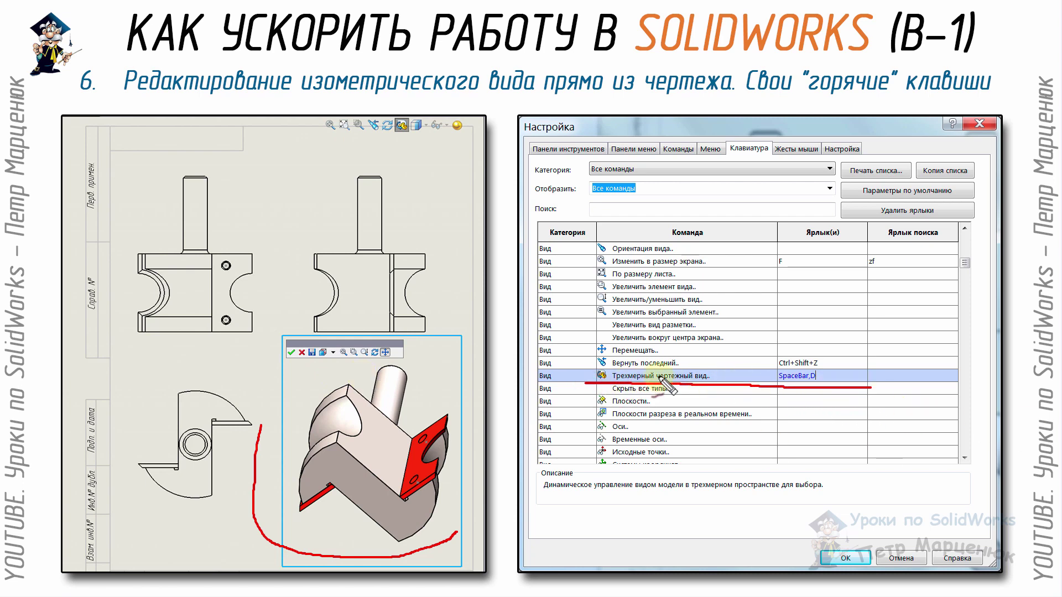
pyautogui.moveTo(589, 363); pyautogui.dragTo(587, 382)
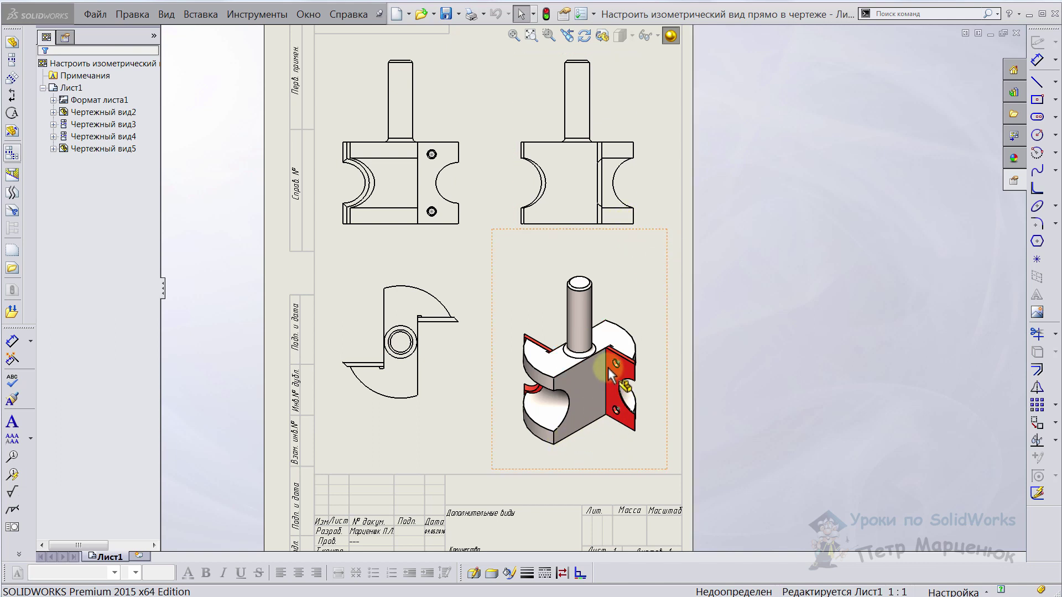
# Apply the ВИД-001 orientation to Drawing View5, then set it back to standard Isometric.
pyautogui.click(594, 475)
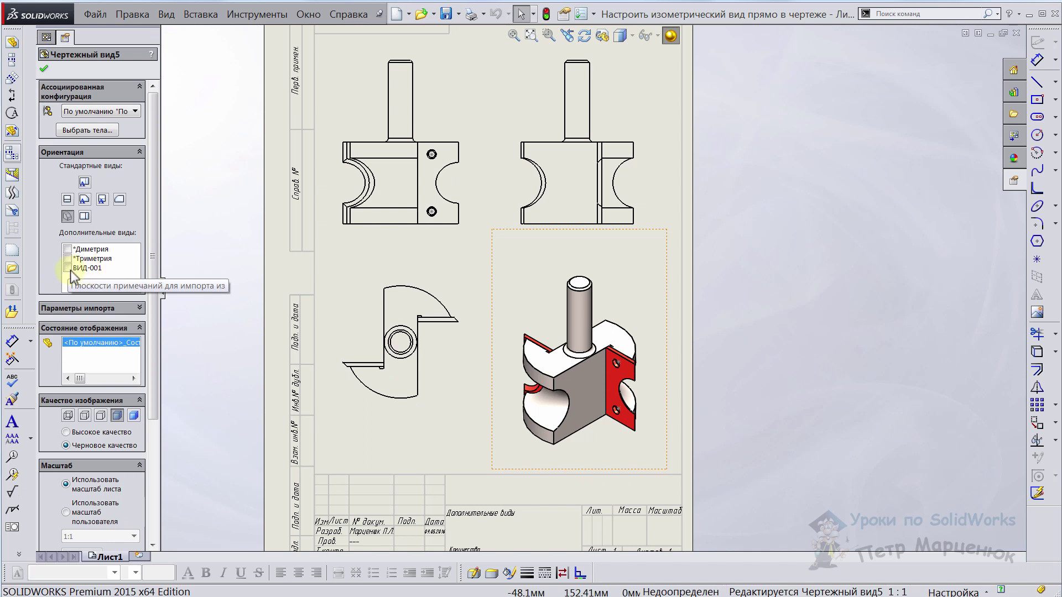
pyautogui.click(69, 268)
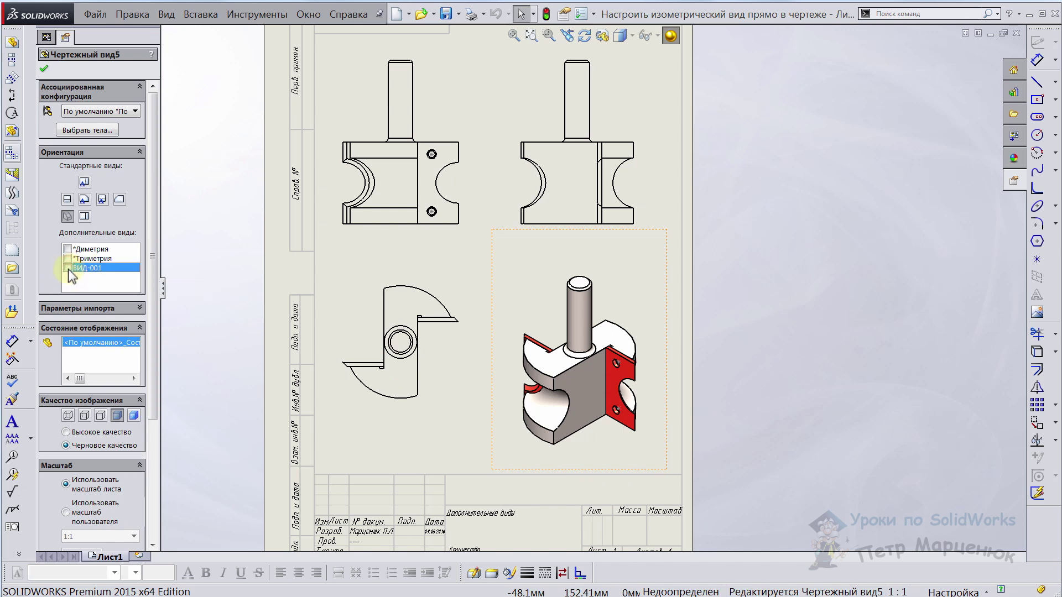
pyautogui.click(68, 270)
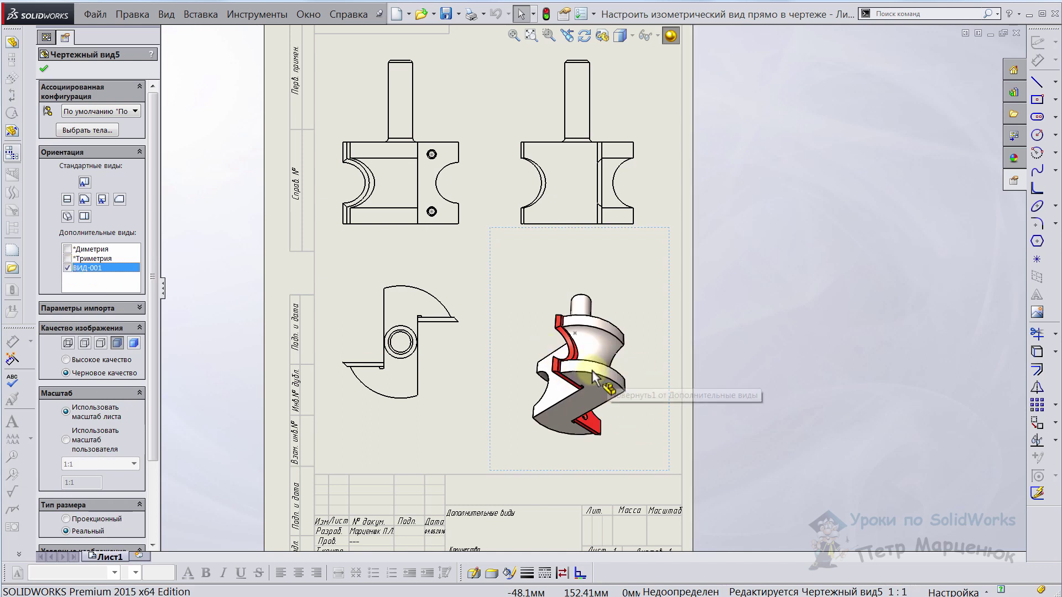
pyautogui.click(68, 268)
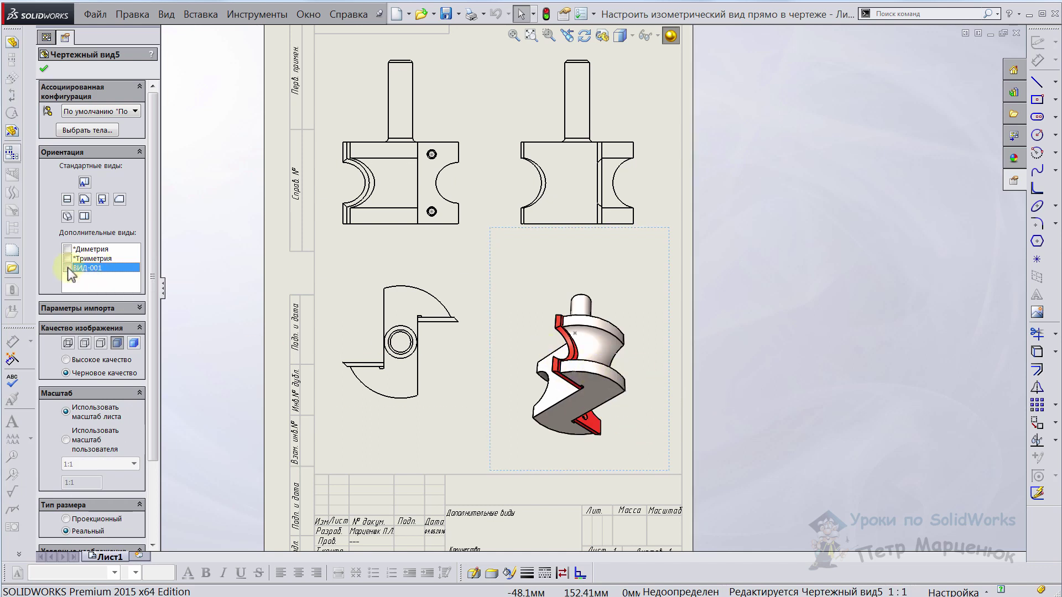
pyautogui.click(391, 273)
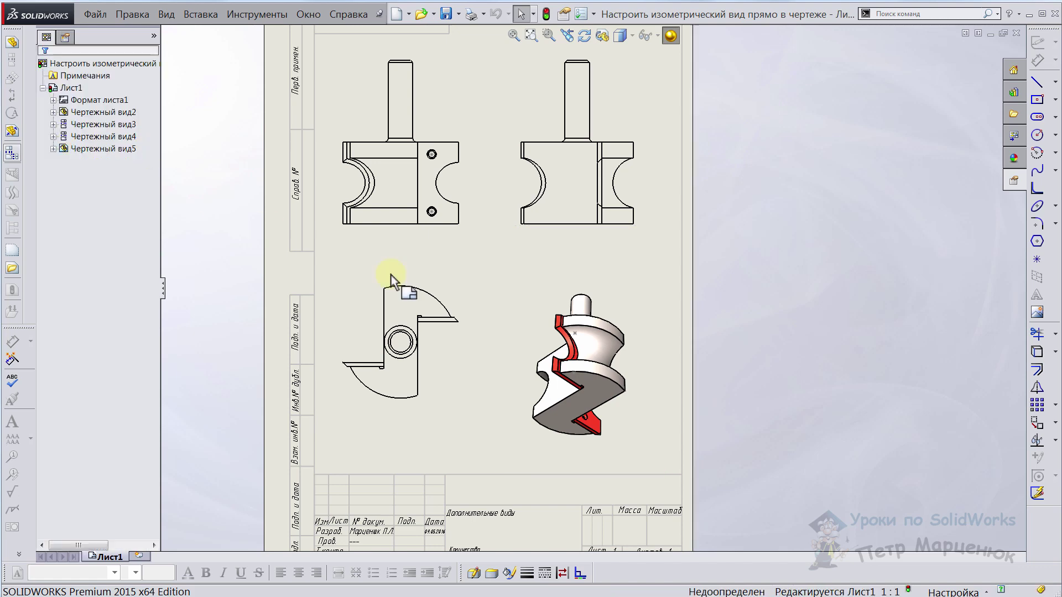
pyautogui.click(584, 465)
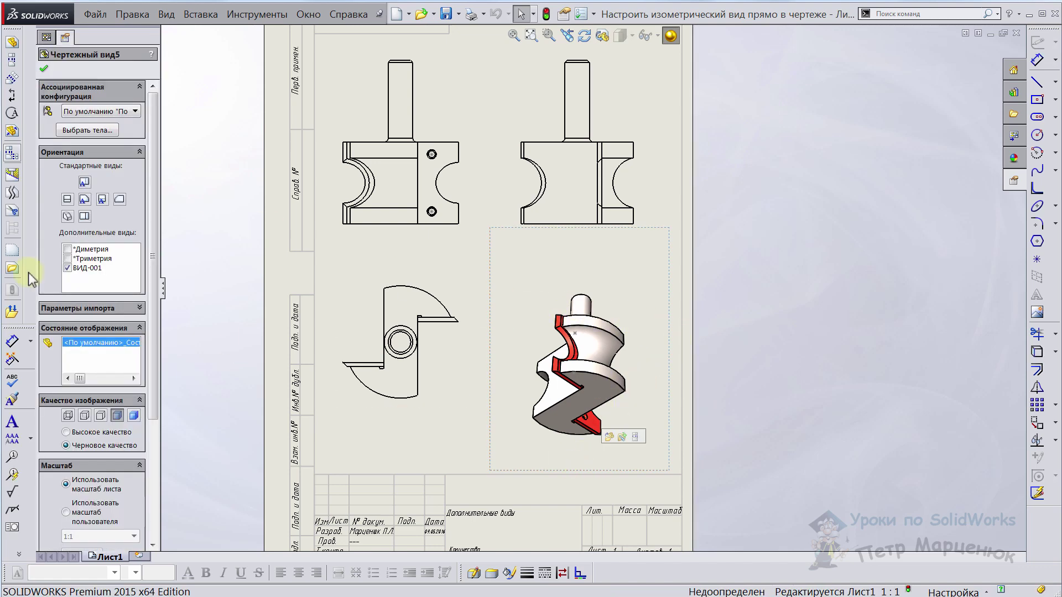
pyautogui.click(67, 217)
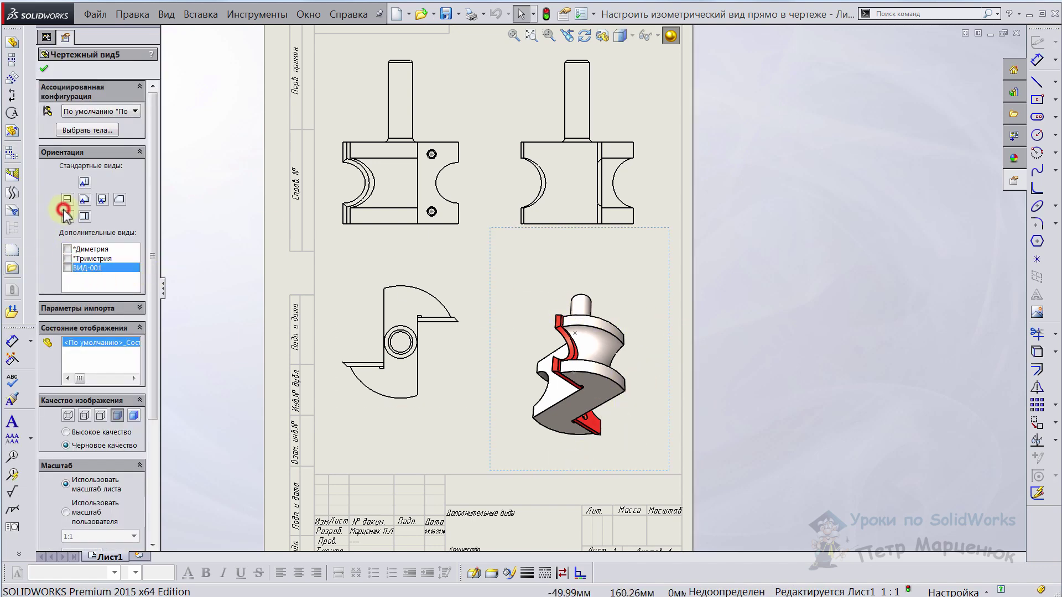
pyautogui.click(759, 304)
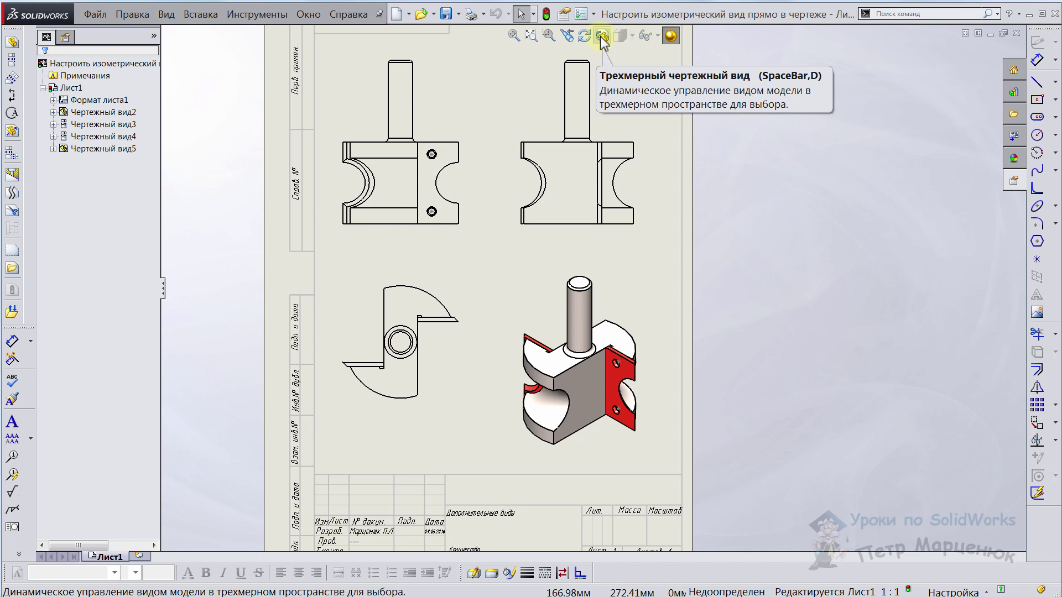
# Put the isometric view Чертежный вид5 into 3D Drawing View mode.
pyautogui.click(602, 38)
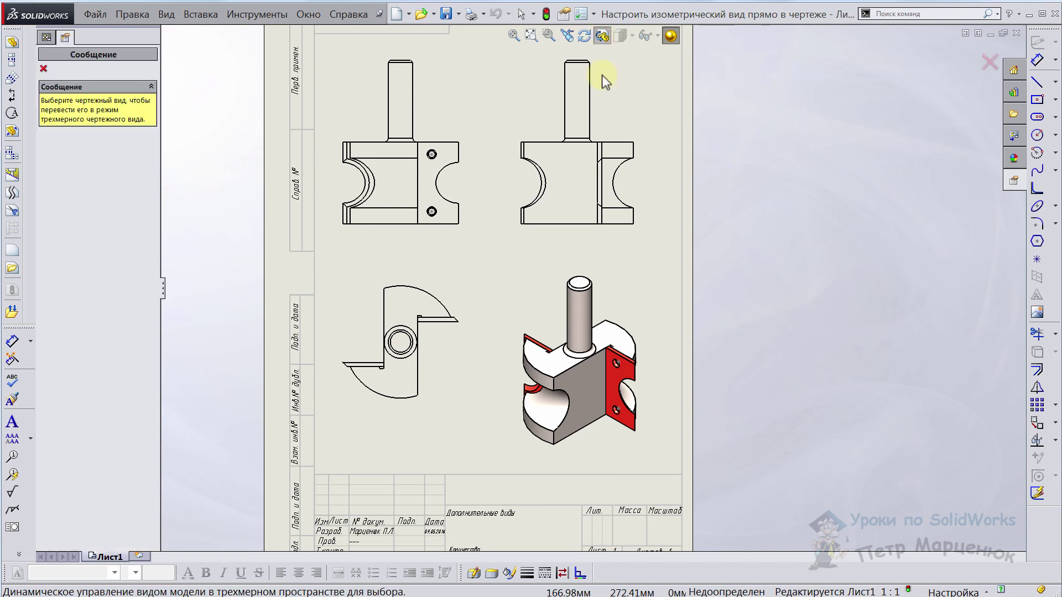
pyautogui.click(579, 472)
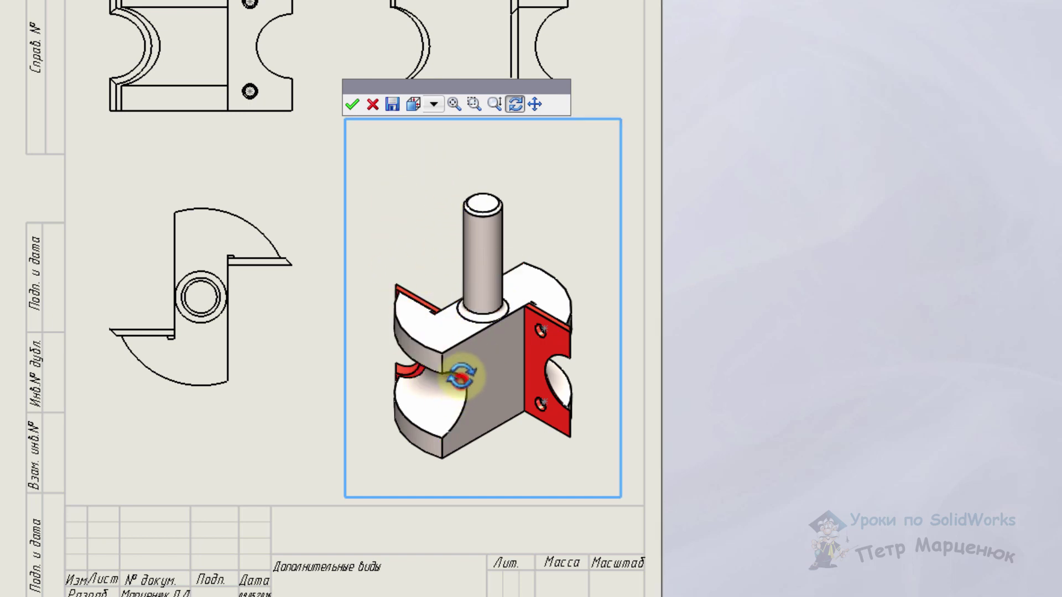
# Rotate, move, zoom and pan the cutter in the 3D drawing view, then accept the orientation.
pyautogui.moveTo(451, 375)
pyautogui.mouseDown()
pyautogui.moveTo(498, 156)
pyautogui.moveTo(472, 344)
pyautogui.moveTo(427, 216)
pyautogui.moveTo(556, 224)
pyautogui.moveTo(521, 422)
pyautogui.moveTo(339, 455)
pyautogui.moveTo(443, 453)
pyautogui.moveTo(436, 285)
pyautogui.moveTo(438, 303)
pyautogui.moveTo(403, 332)
pyautogui.moveTo(432, 350)
pyautogui.moveTo(481, 427)
pyautogui.mouseUp()
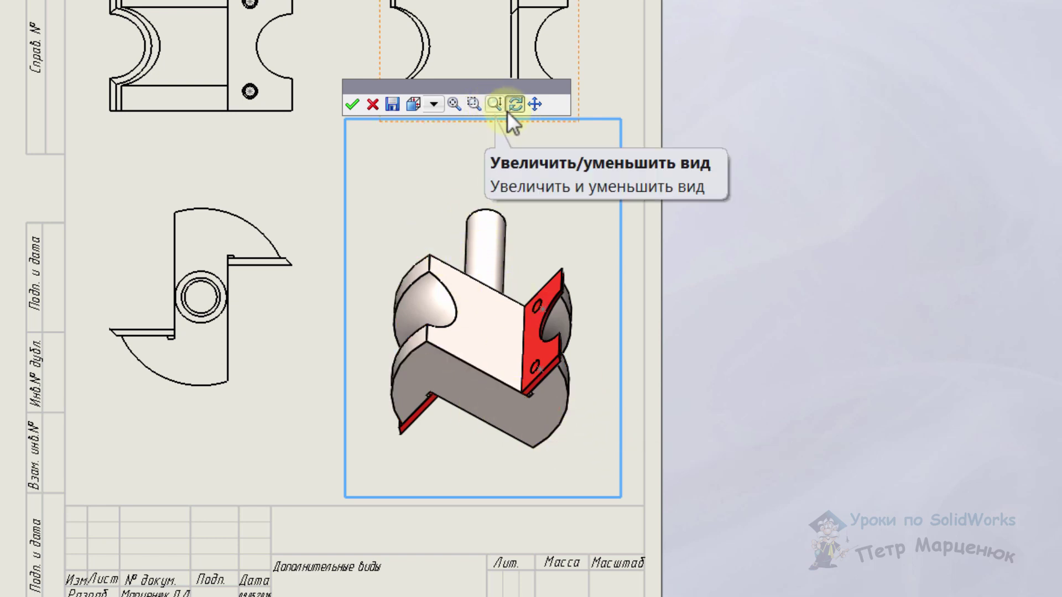
pyautogui.click(535, 104)
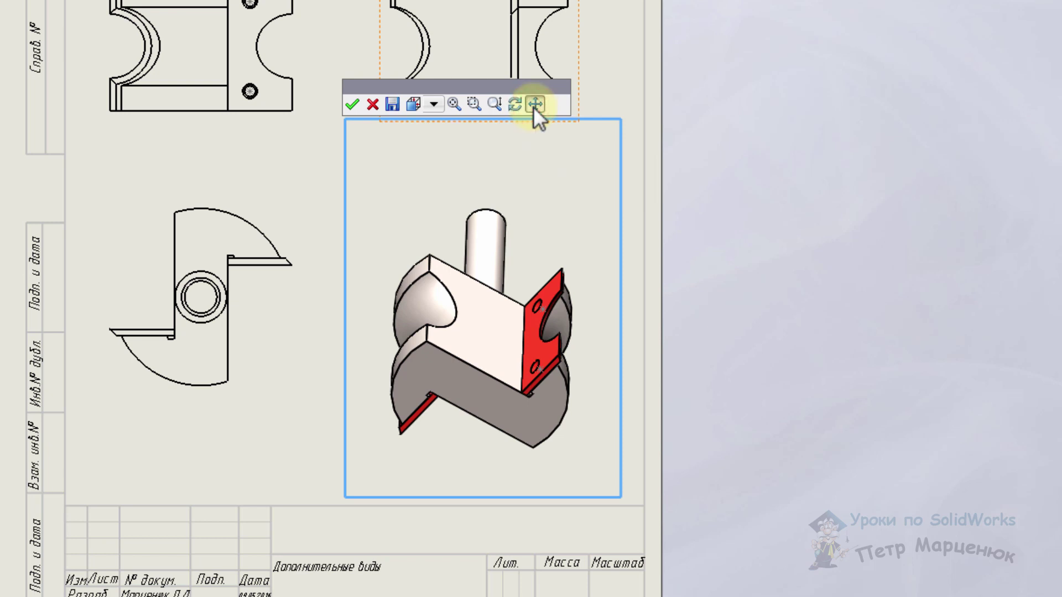
pyautogui.moveTo(481, 351)
pyautogui.mouseDown()
pyautogui.moveTo(497, 353)
pyautogui.moveTo(481, 308)
pyautogui.mouseUp()
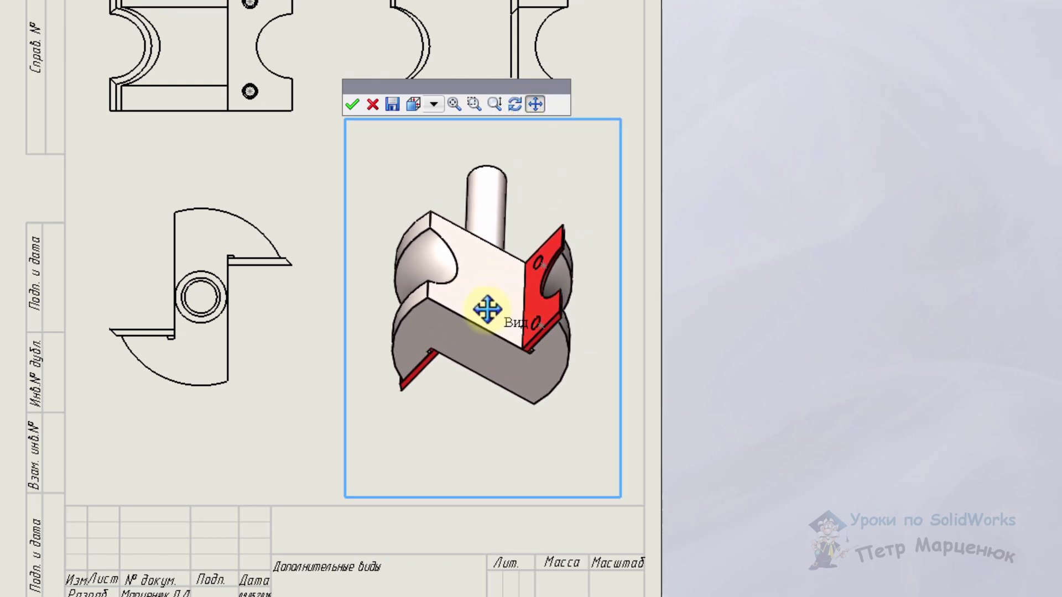
pyautogui.click(494, 103)
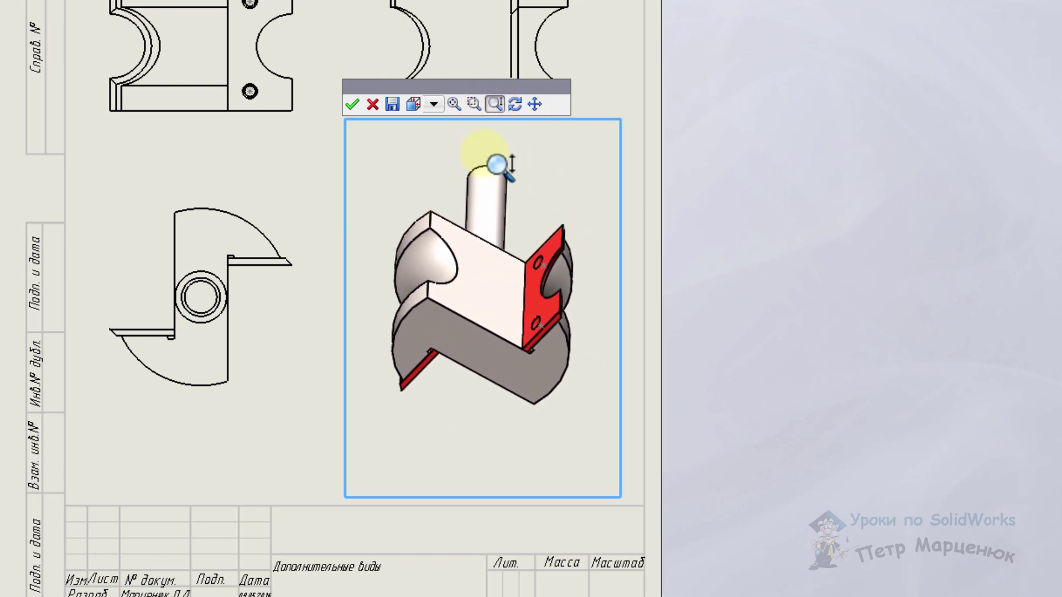
pyautogui.moveTo(495, 310)
pyautogui.mouseDown()
pyautogui.moveTo(505, 225)
pyautogui.moveTo(498, 296)
pyautogui.moveTo(505, 244)
pyautogui.mouseUp()
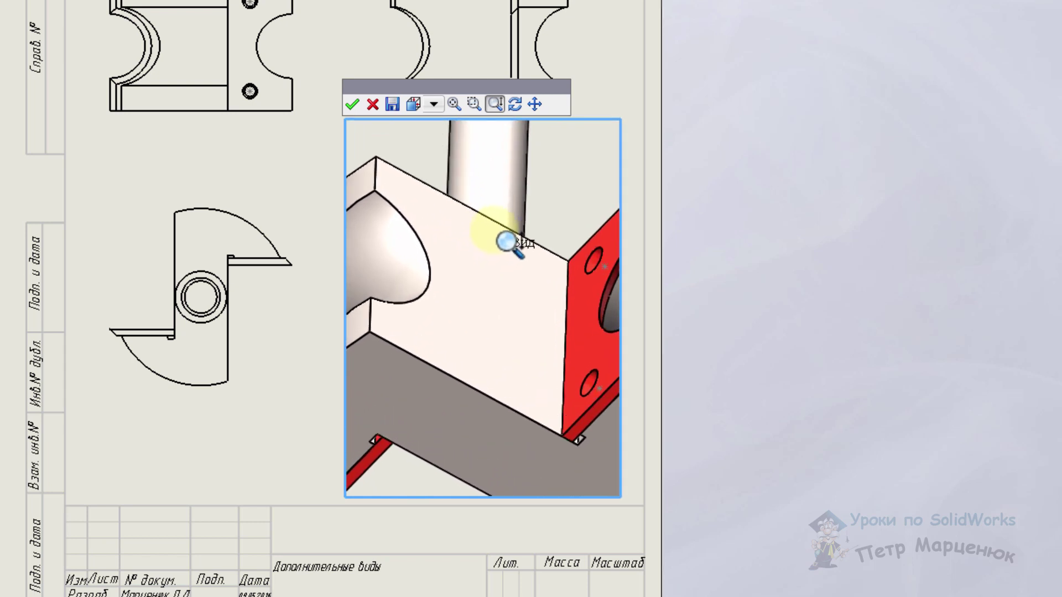
pyautogui.click(534, 104)
pyautogui.moveTo(530, 356)
pyautogui.mouseDown()
pyautogui.moveTo(441, 339)
pyautogui.moveTo(441, 303)
pyautogui.moveTo(452, 302)
pyautogui.mouseUp()
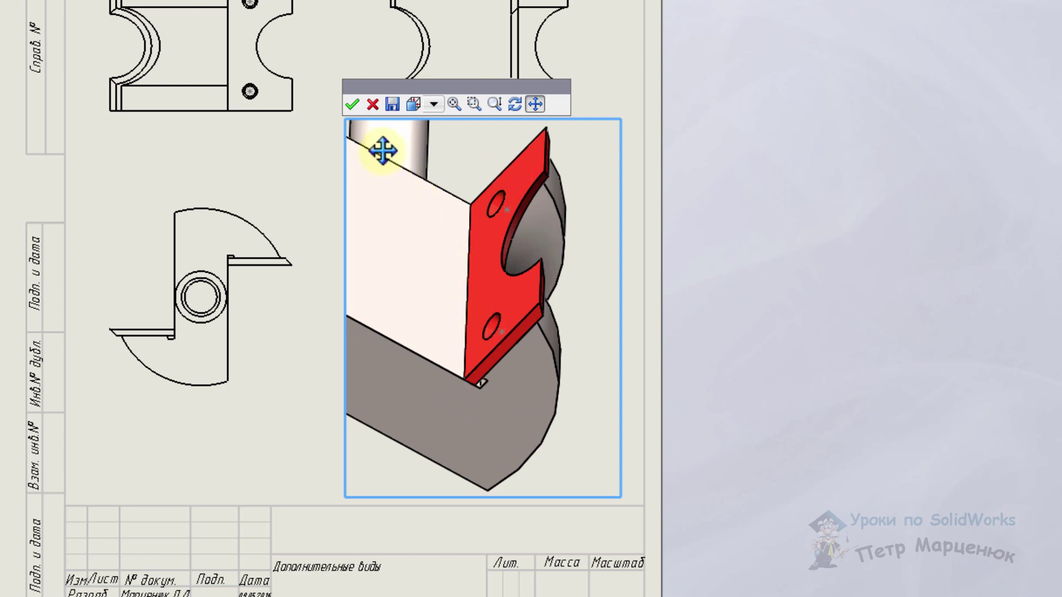
pyautogui.click(351, 105)
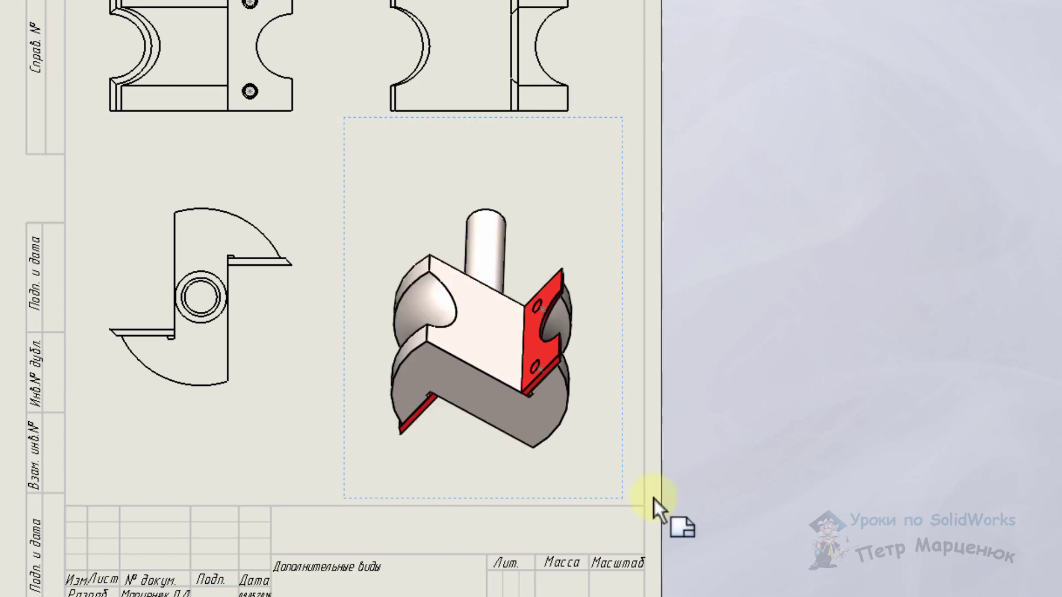
pyautogui.click(774, 375)
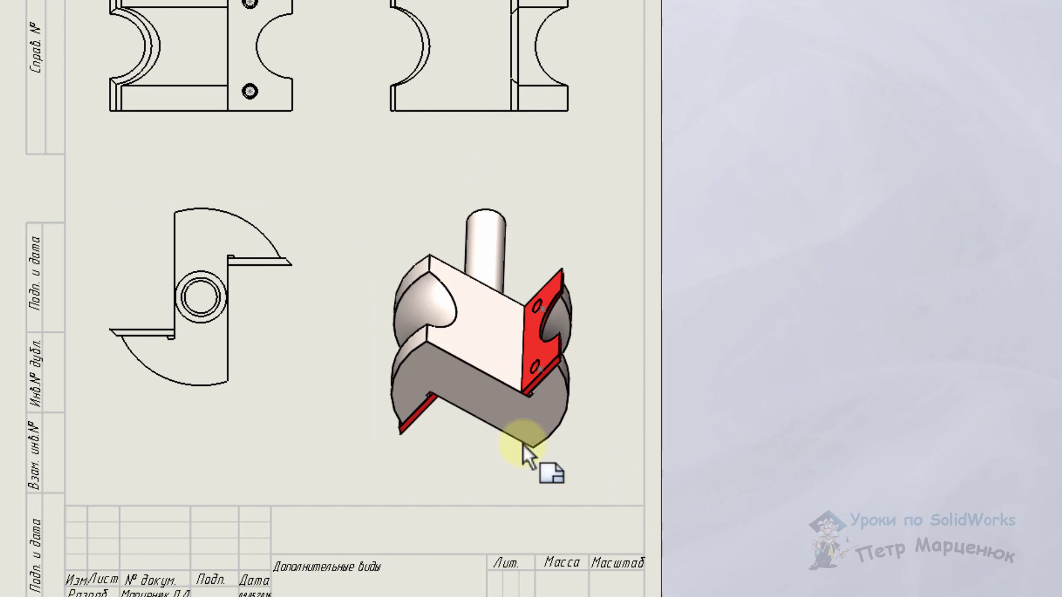
pyautogui.click(453, 496)
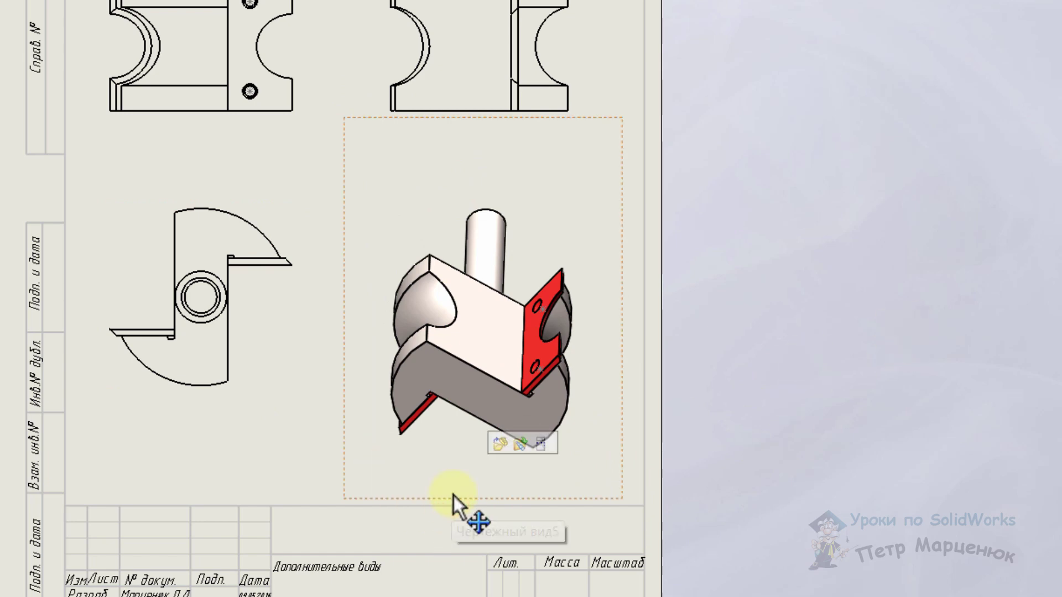
pyautogui.click(915, 309)
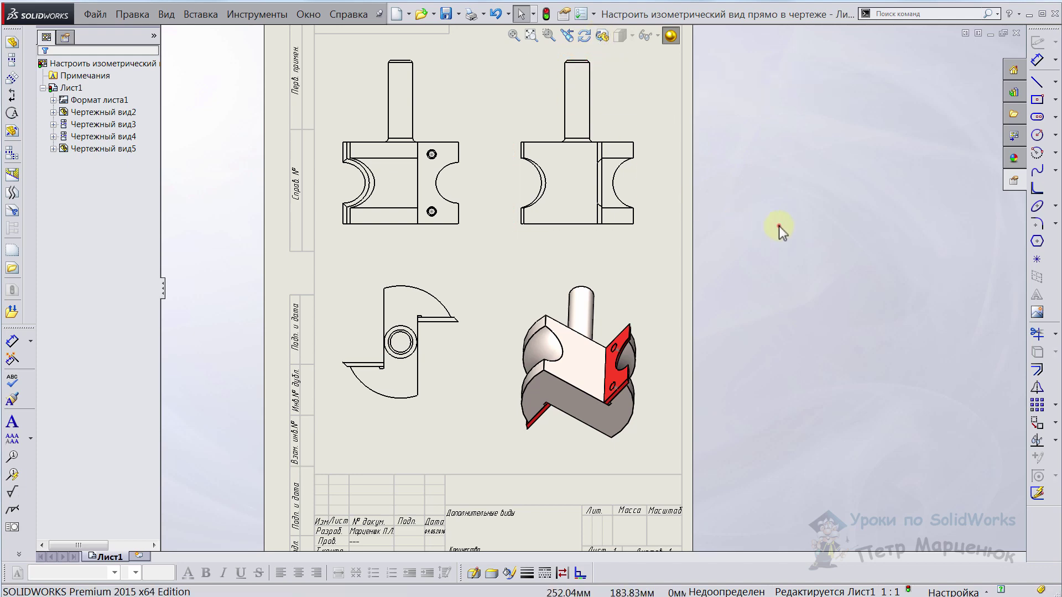
# Open Инструменты > Настройка on the Клавиатура (keyboard shortcuts) tab.
pyautogui.click(248, 15)
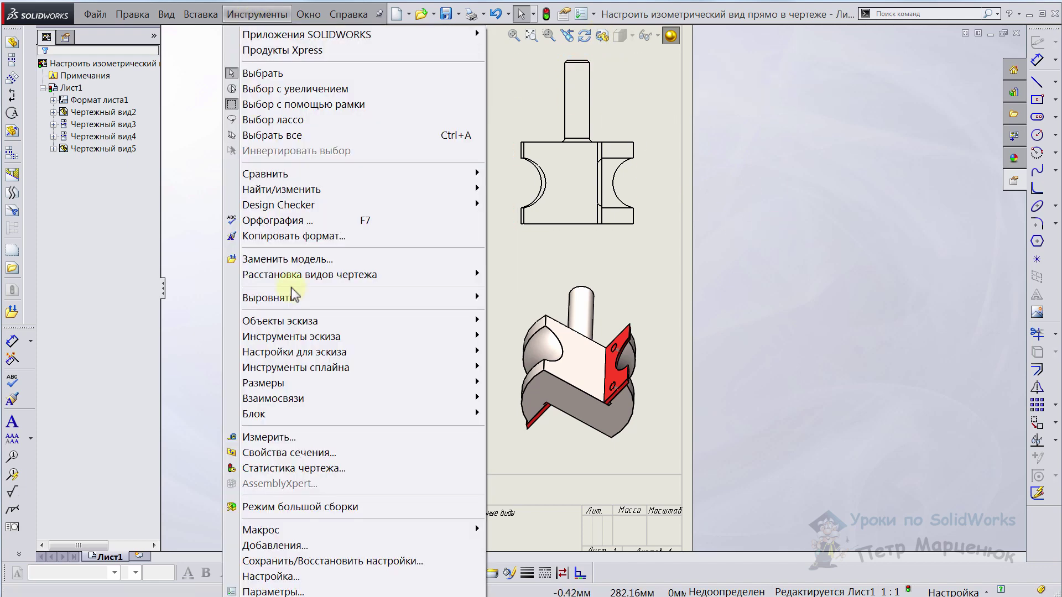
pyautogui.click(286, 579)
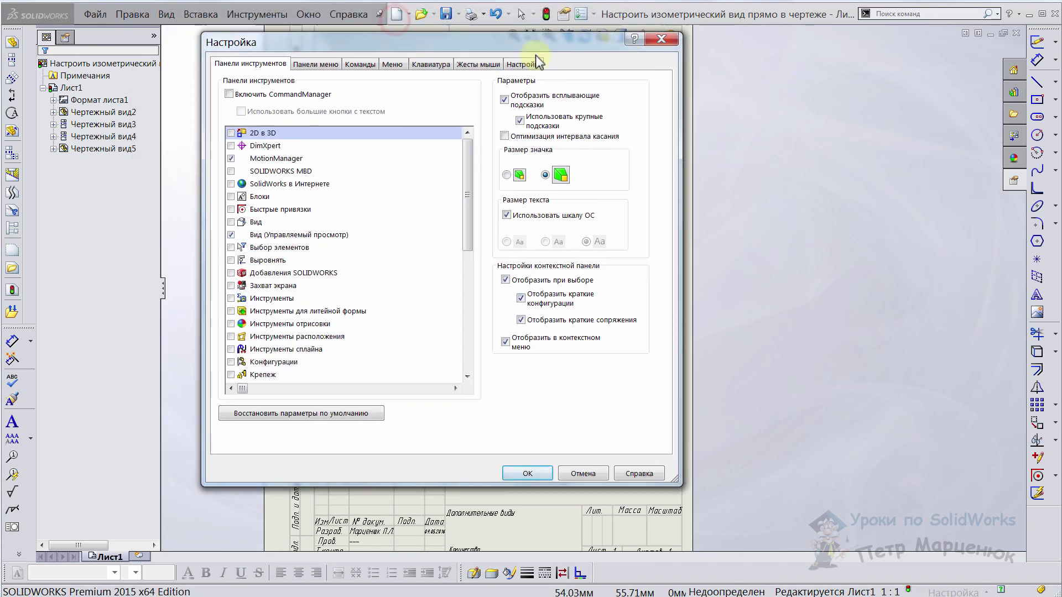
pyautogui.moveTo(536, 55); pyautogui.dragTo(639, 66)
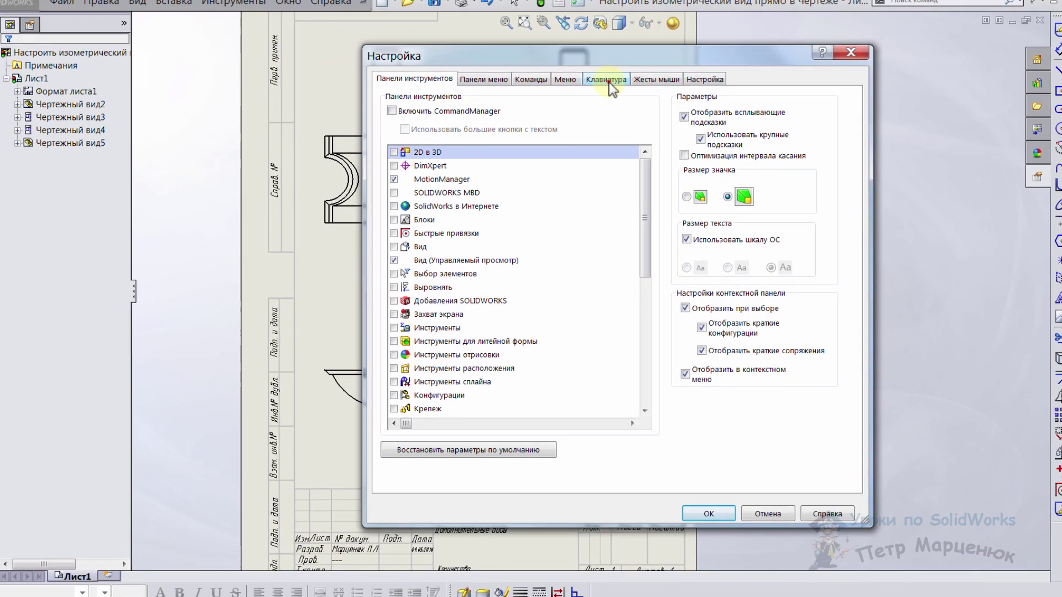
pyautogui.click(608, 88)
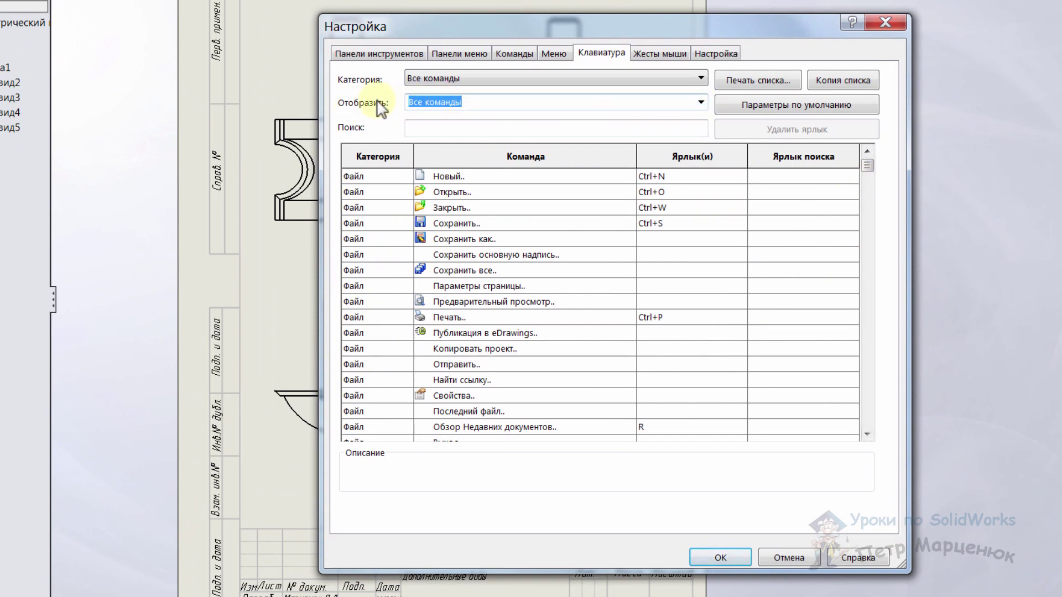
# Filter the shortcut list to the Вид category and scroll to Трехмерный чертежный вид.
pyautogui.click(699, 101)
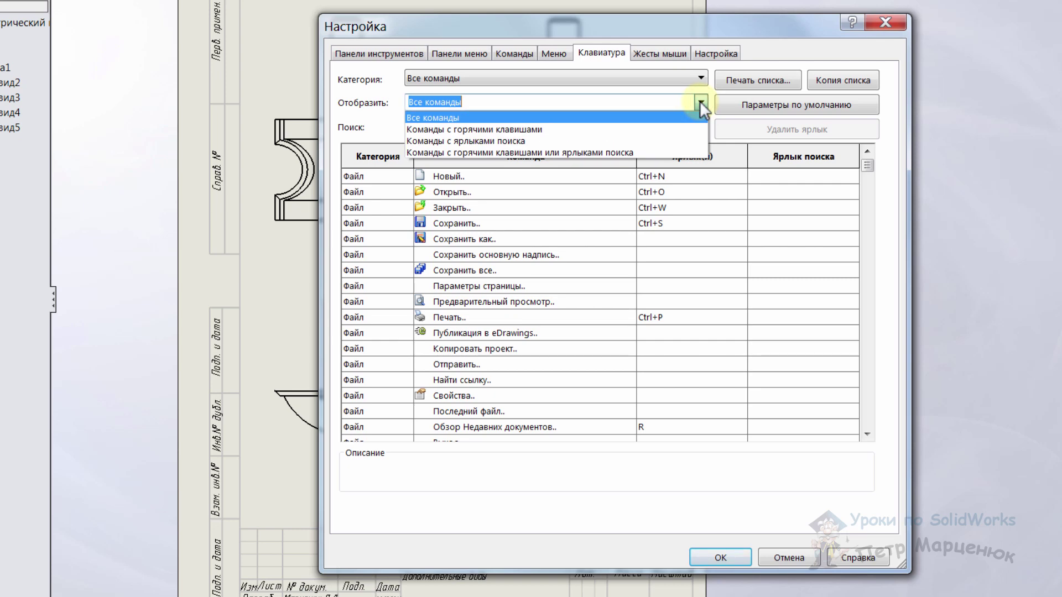
pyautogui.click(699, 101)
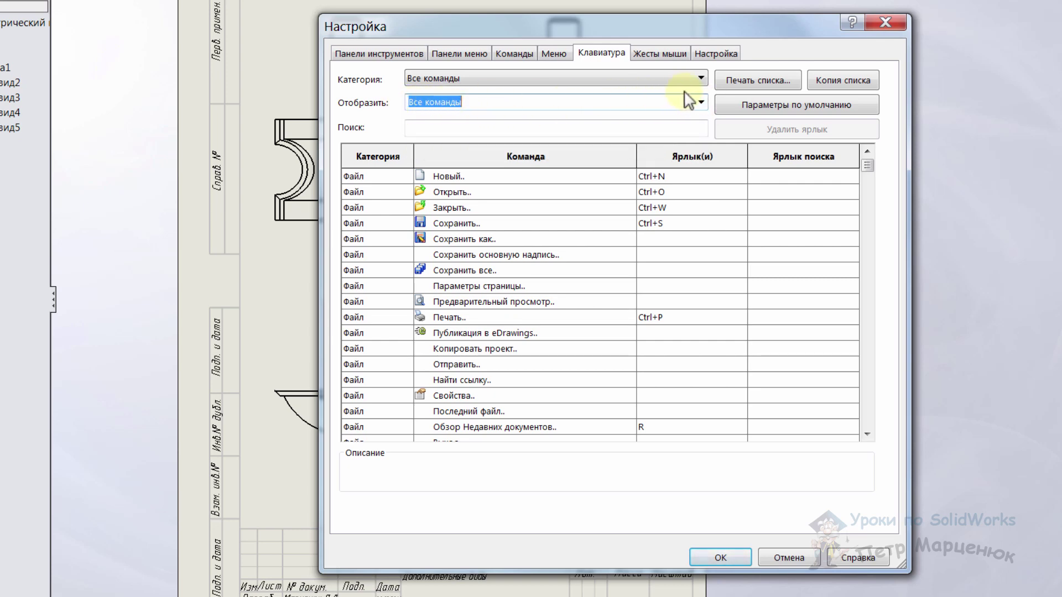
pyautogui.click(574, 78)
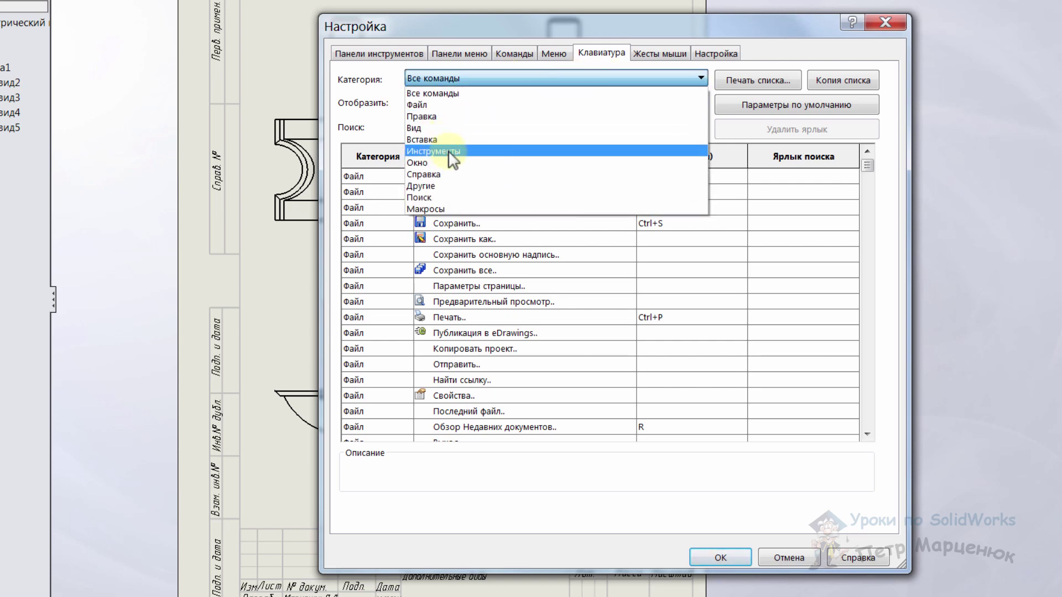
pyautogui.click(429, 127)
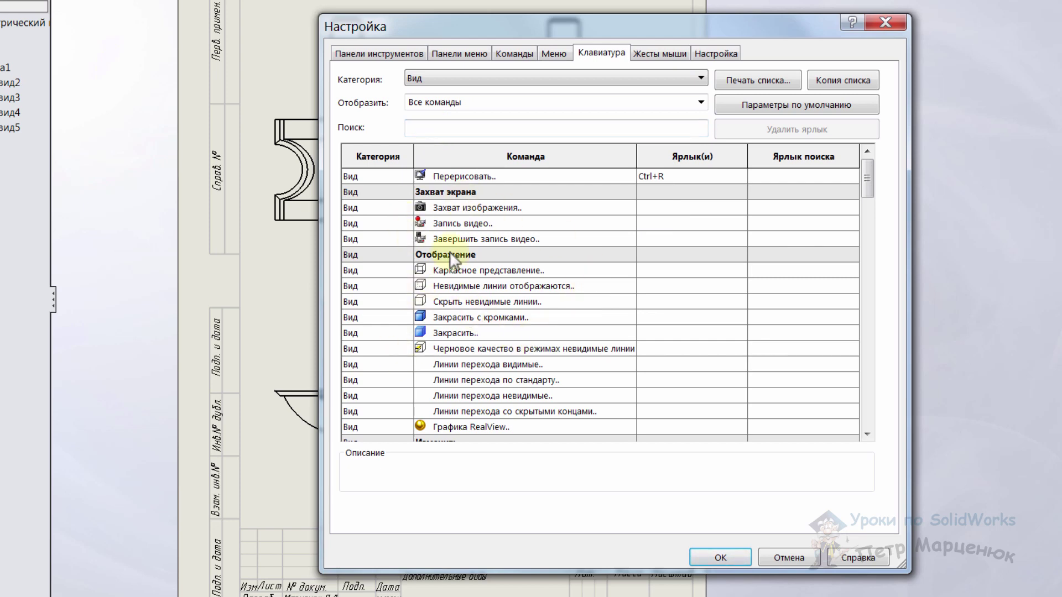
pyautogui.moveTo(864, 181); pyautogui.dragTo(864, 238)
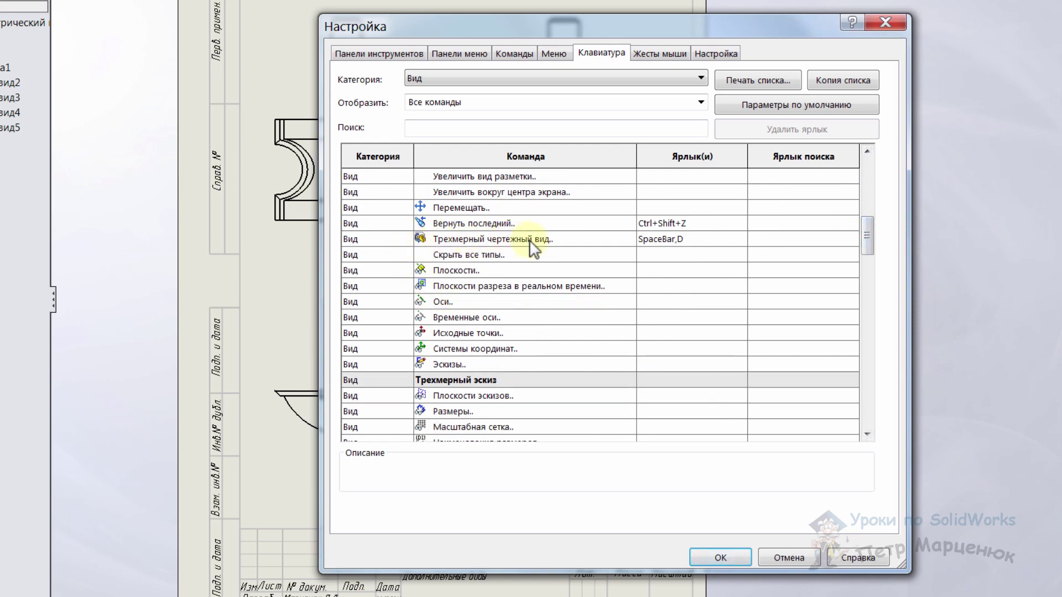
# Replace the Трехмерный чертежный вид shortcut with SpaceBar,D.
pyautogui.click(670, 242)
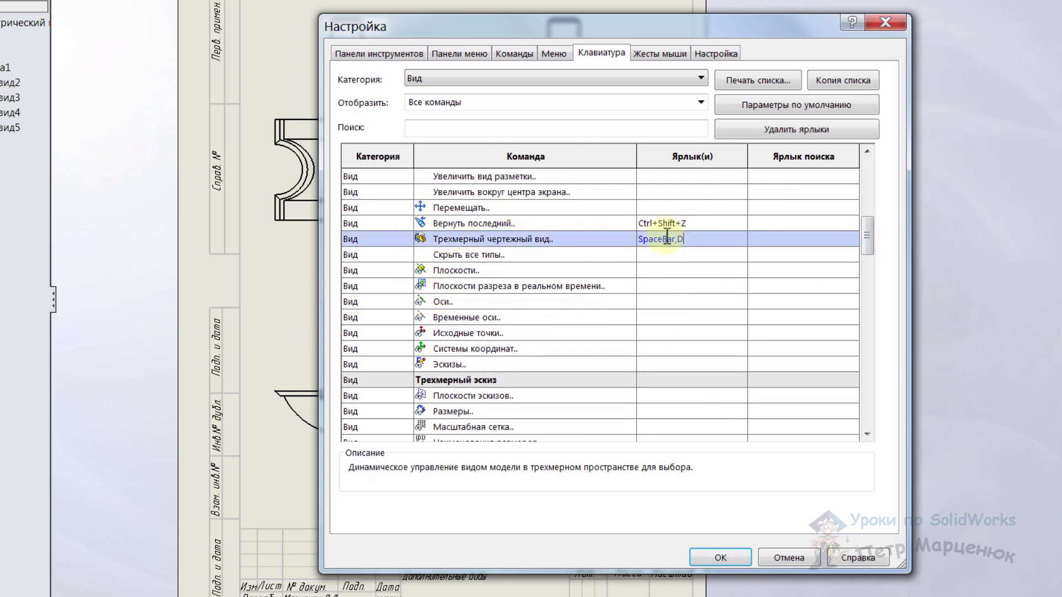
pyautogui.doubleClick(700, 241)
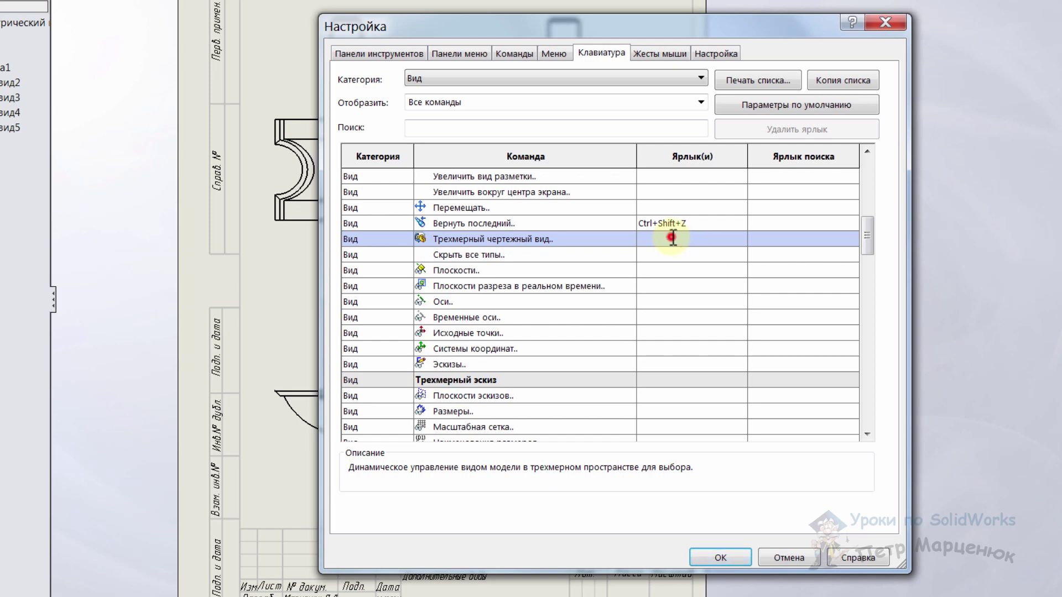
pyautogui.click(672, 237)
pyautogui.press('space')
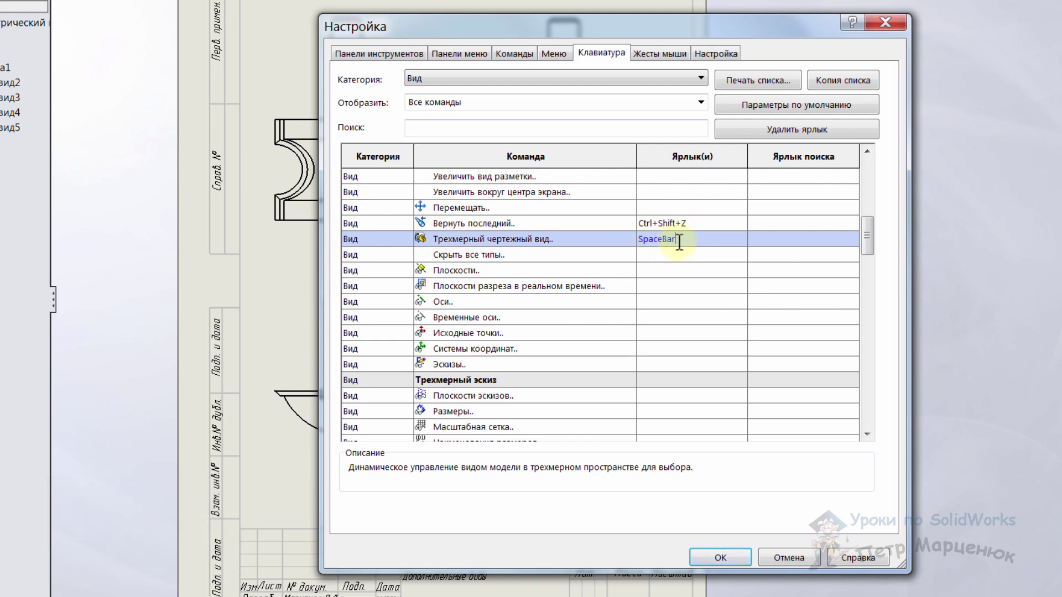
pyautogui.press('d')
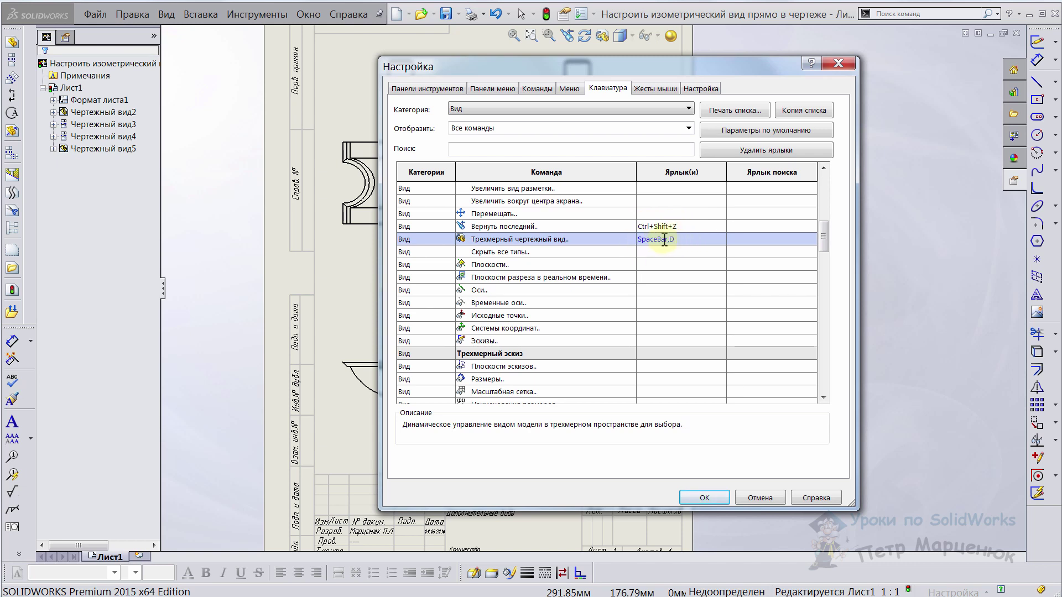
# Accept the new shortcut with OK and select the isometric drawing view on the sheet.
pyautogui.click(705, 498)
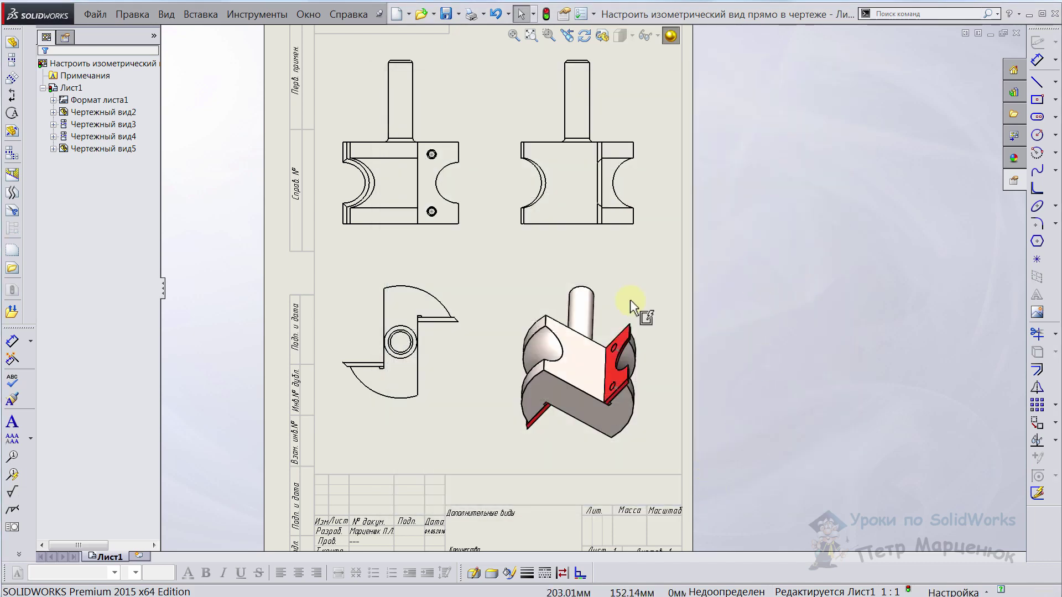
pyautogui.scroll(3, 554, 285)
pyautogui.scroll(-4, 594, 284)
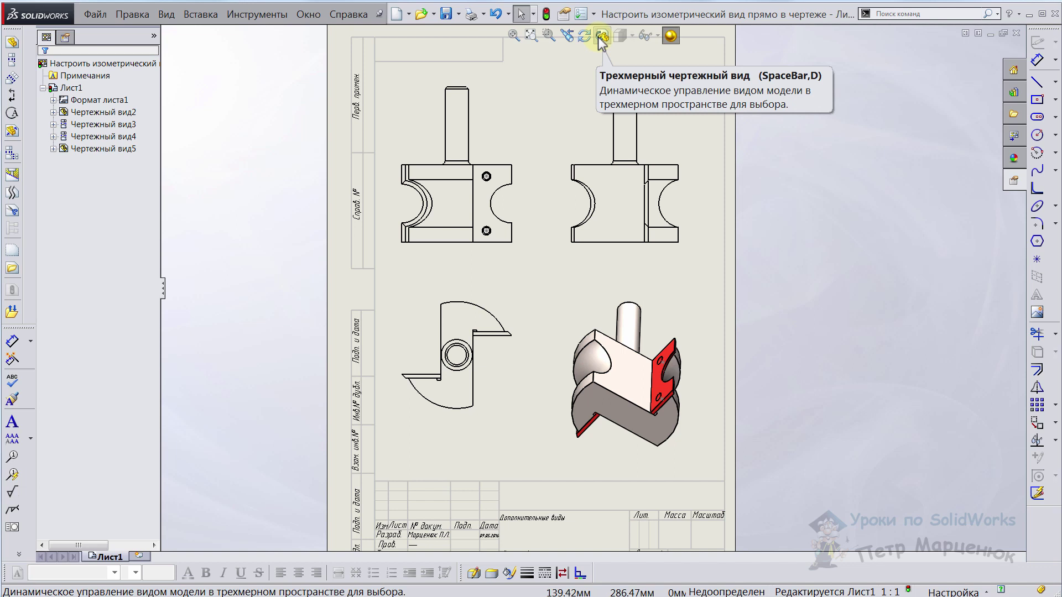
pyautogui.click(541, 290)
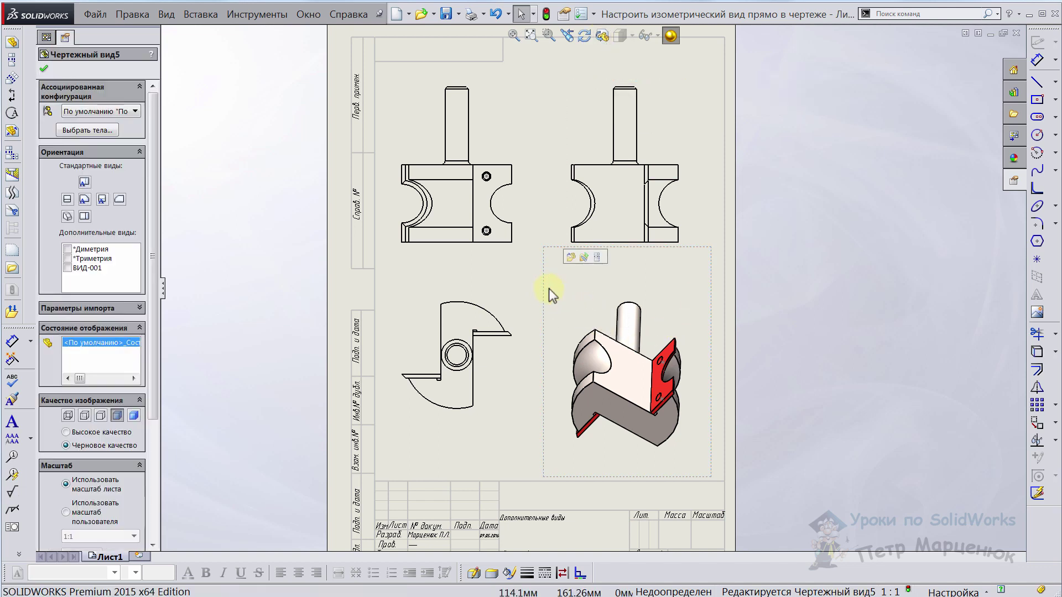
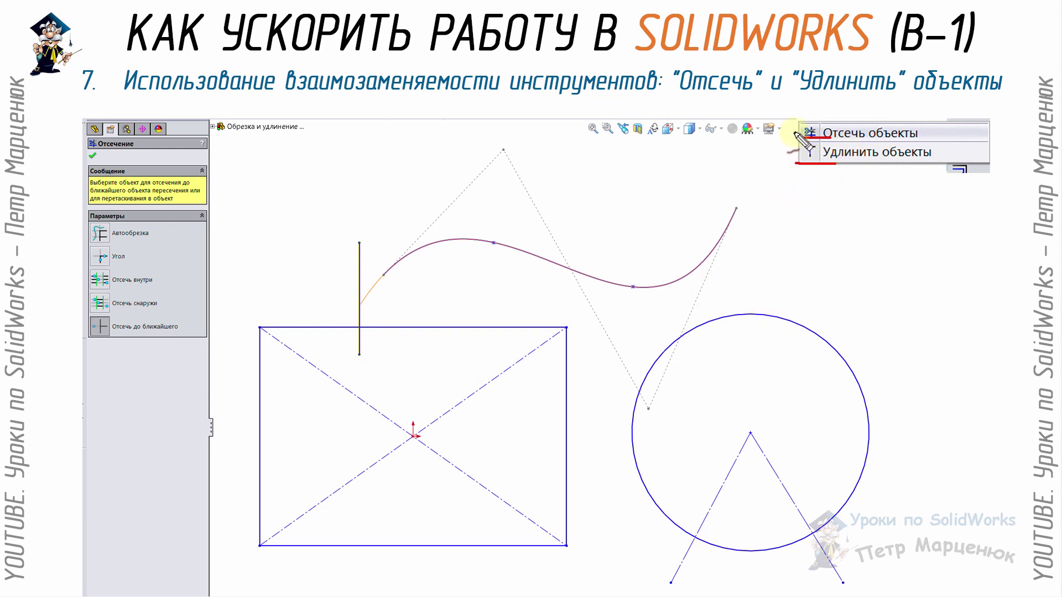
# Try a Power Trim sweep across the sketch, then restart Trim Entities in Trim to closest mode.
pyautogui.moveTo(803, 112); pyautogui.dragTo(823, 180)
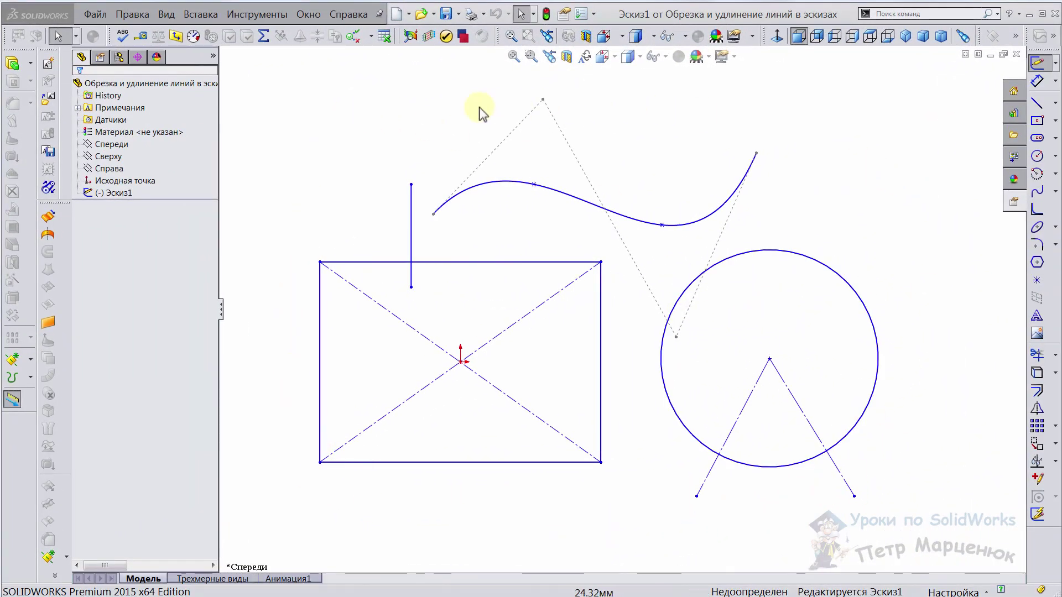
pyautogui.click(1037, 355)
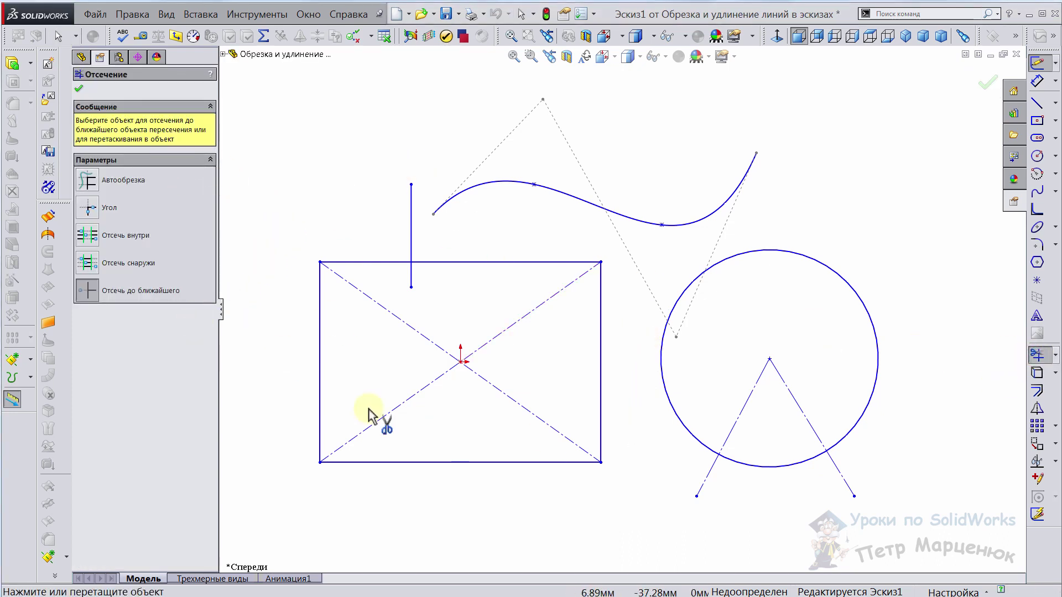
pyautogui.click(88, 182)
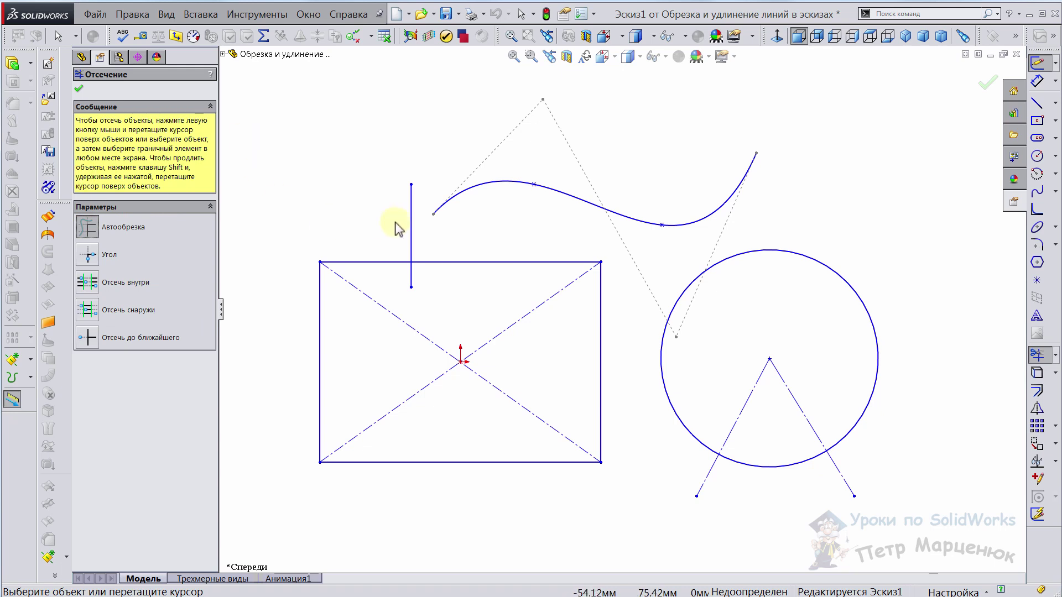
pyautogui.moveTo(310, 201)
pyautogui.mouseDown()
pyautogui.moveTo(429, 250)
pyautogui.moveTo(496, 256)
pyautogui.moveTo(523, 326)
pyautogui.moveTo(686, 366)
pyautogui.mouseUp()
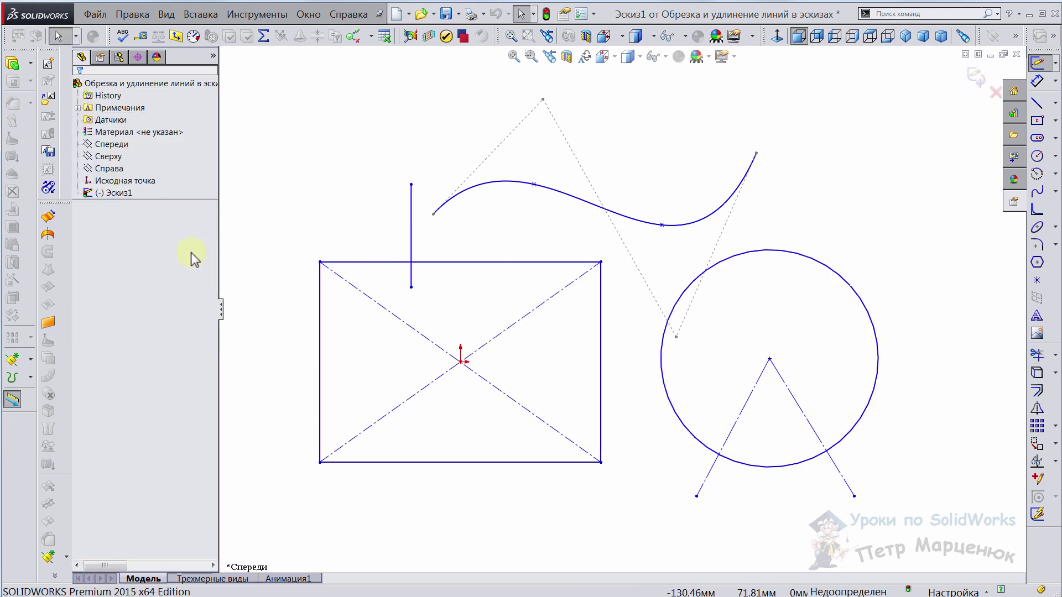
pyautogui.click(1036, 356)
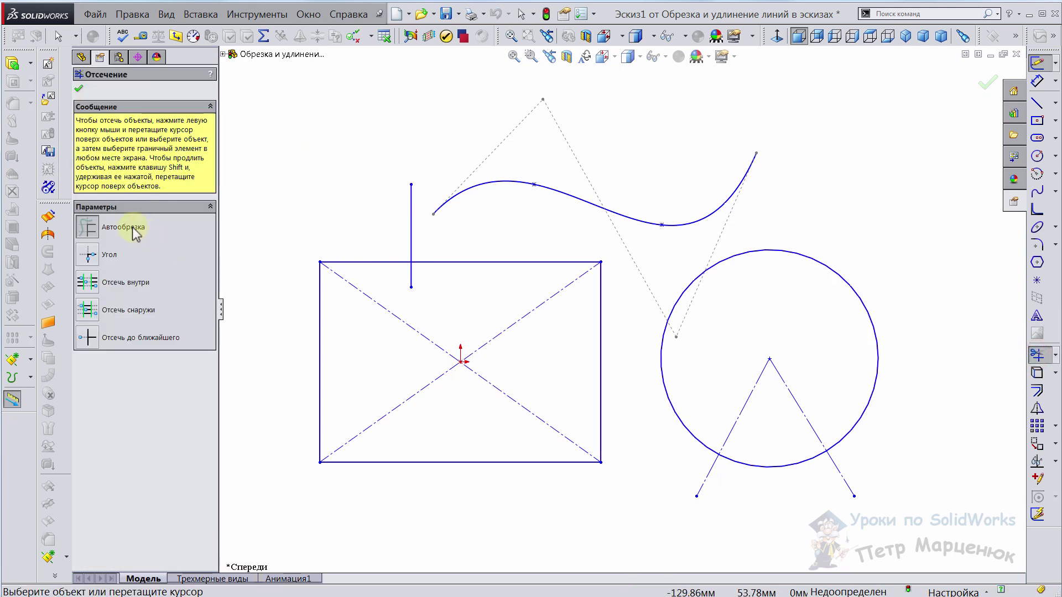
pyautogui.click(87, 341)
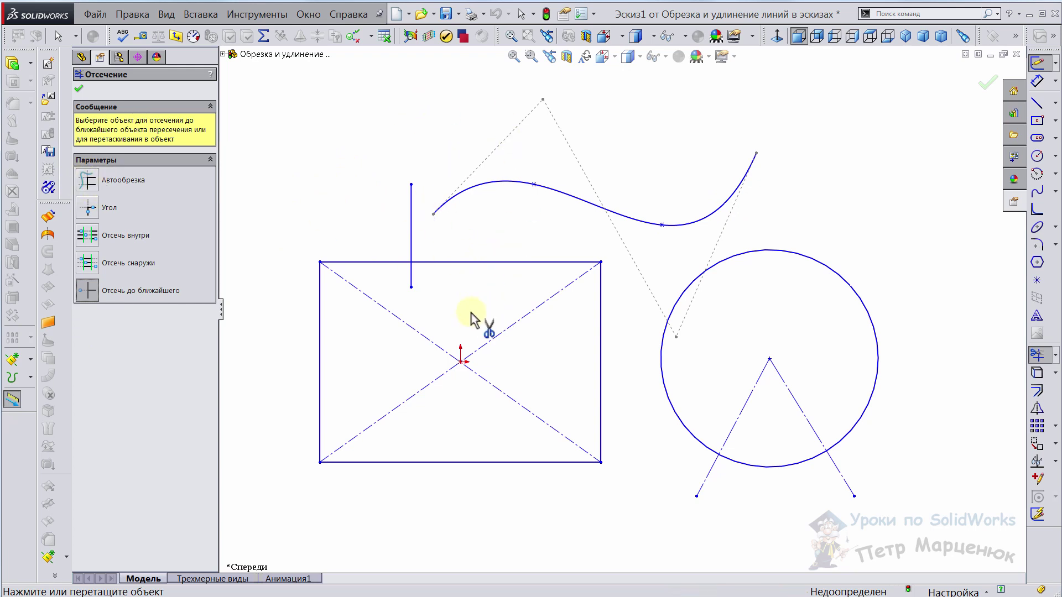
# Trim the vertical line at the rectangle's top edge, both dash-dot lines, and the circle's bottom arc.
pyautogui.click(411, 279)
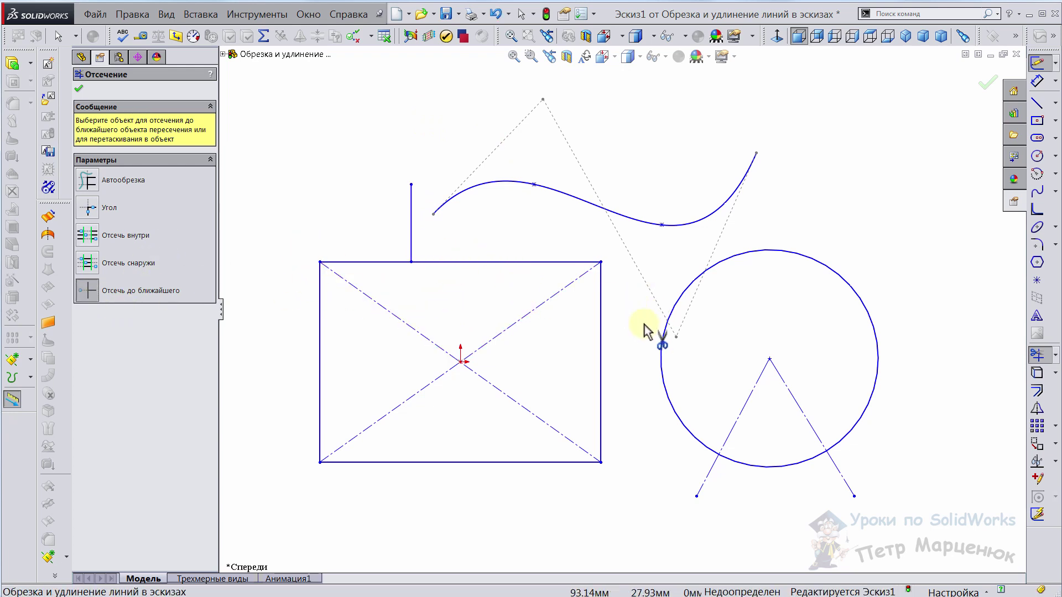
pyautogui.click(705, 481)
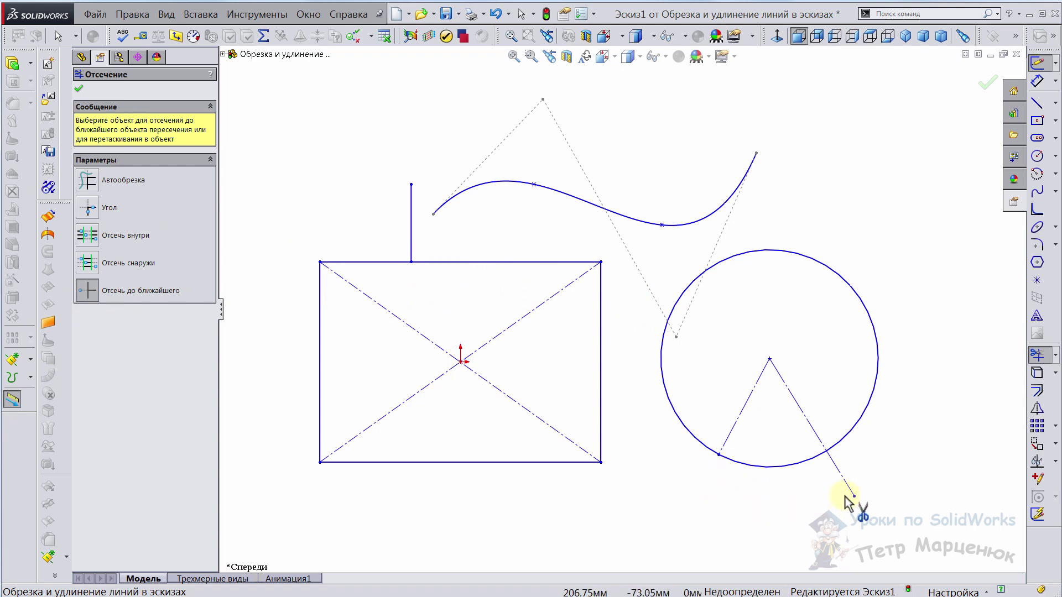
pyautogui.click(847, 489)
pyautogui.click(790, 466)
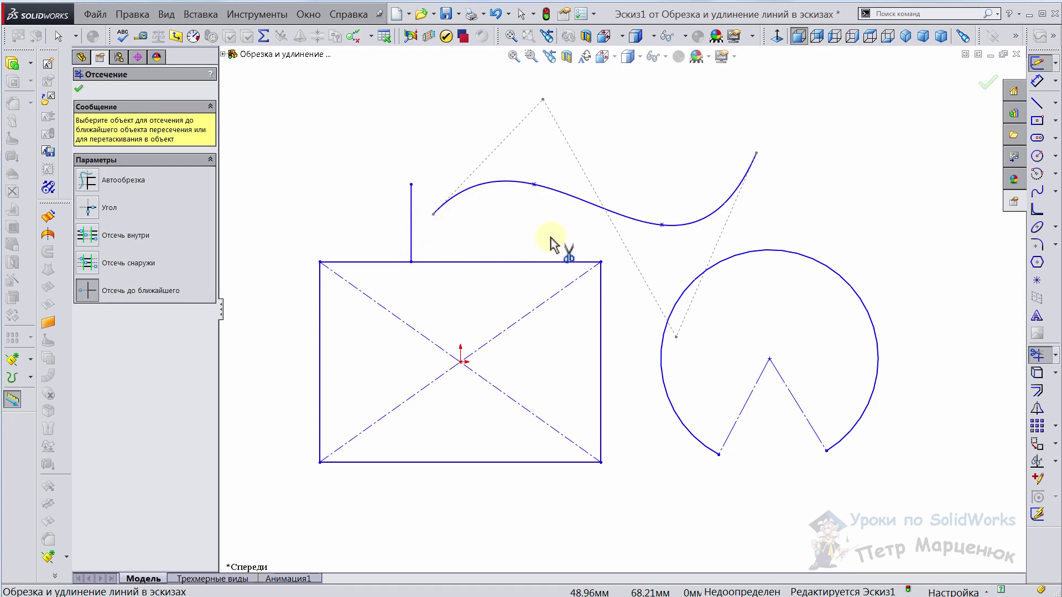
pyautogui.click(1055, 356)
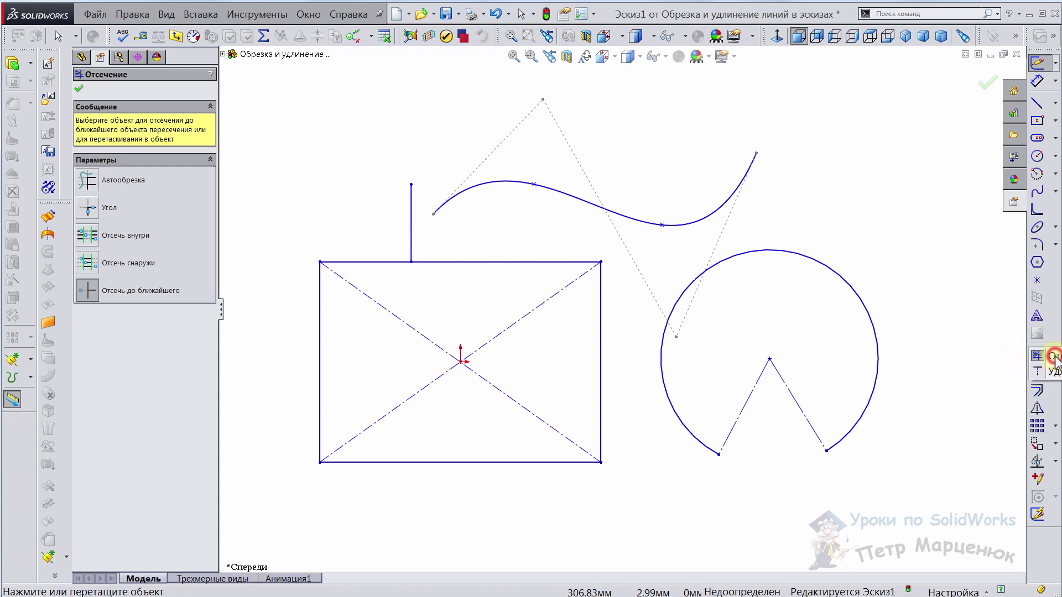
# Extend the spline's left end so it meets the vertical line.
pyautogui.click(1054, 373)
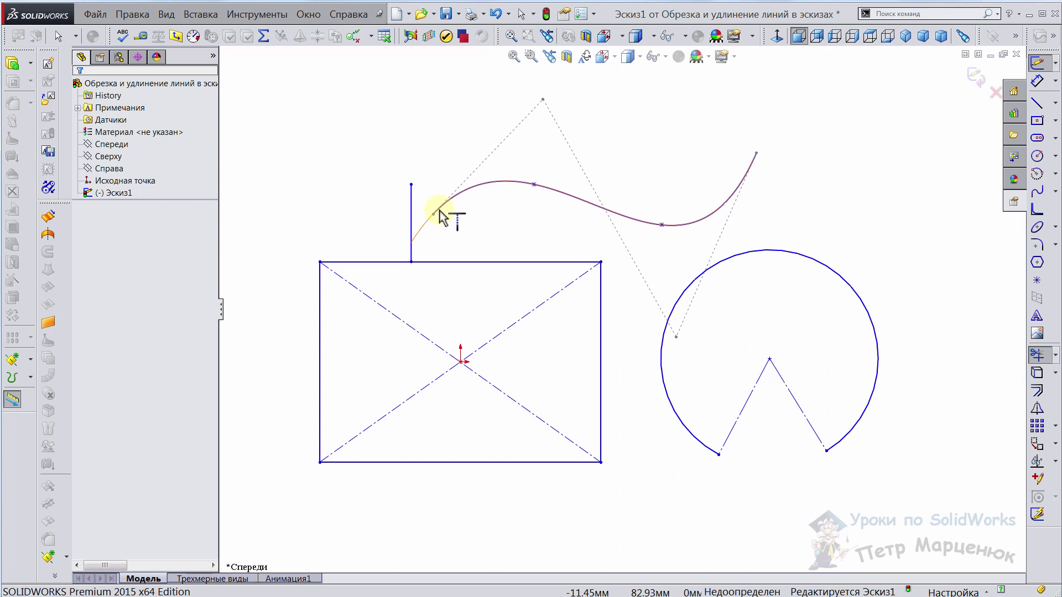
pyautogui.click(439, 211)
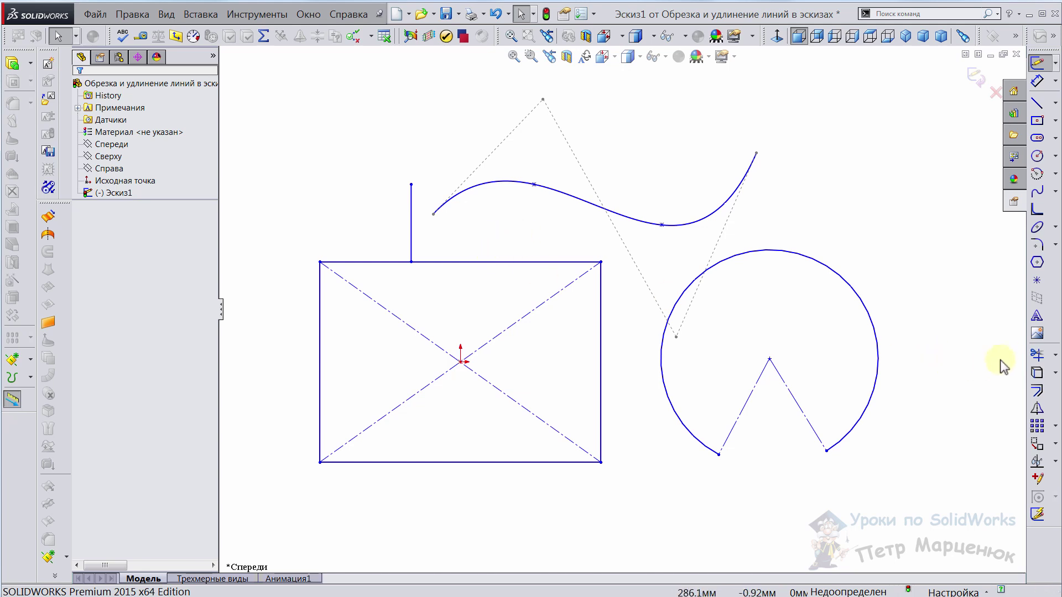
pyautogui.click(1037, 355)
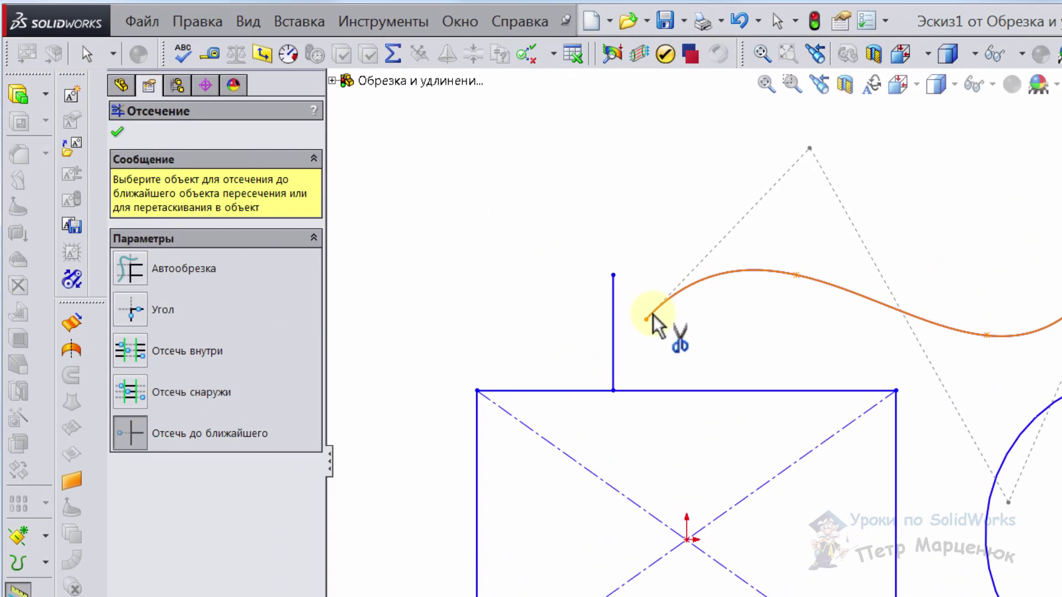
pyautogui.moveTo(653, 321)
pyautogui.mouseDown()
pyautogui.moveTo(627, 352)
pyautogui.moveTo(616, 348)
pyautogui.moveTo(629, 358)
pyautogui.moveTo(614, 362)
pyautogui.mouseUp()
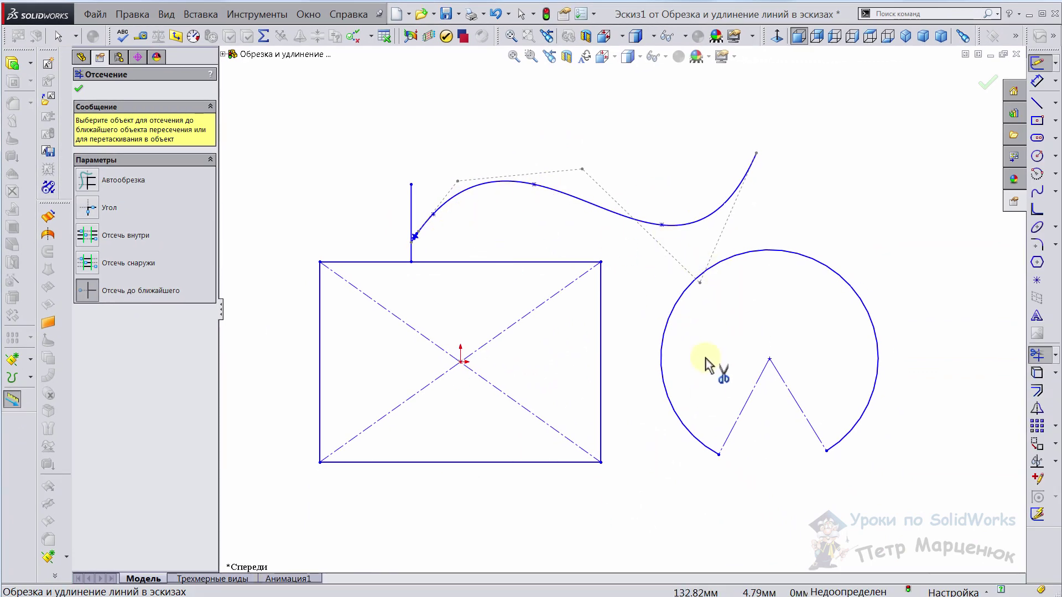
# Extend the vertical line down to the rectangle's diagonal.
pyautogui.click(1049, 361)
pyautogui.click(1051, 372)
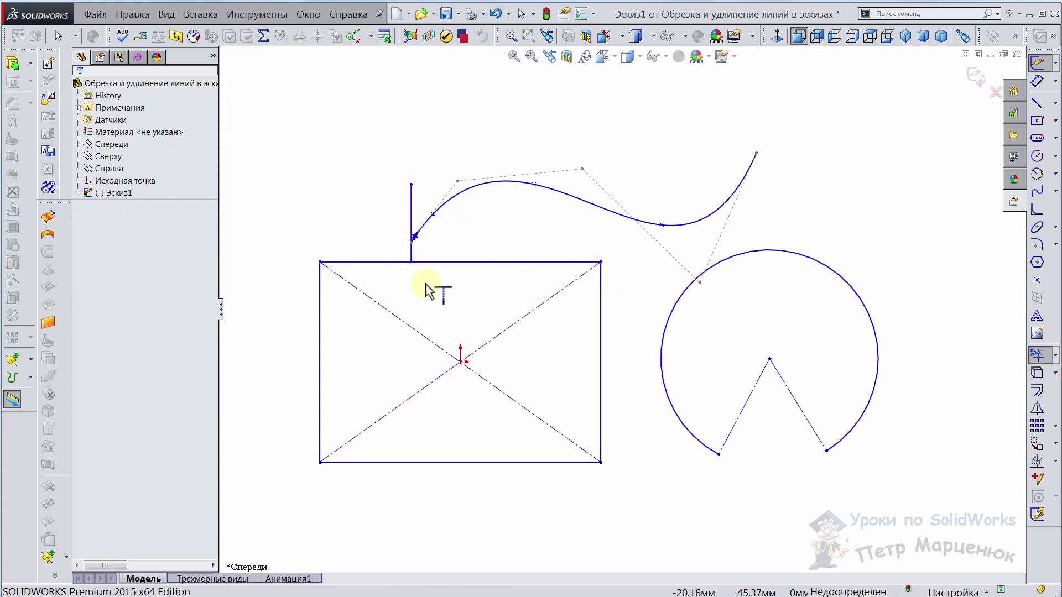
pyautogui.click(414, 252)
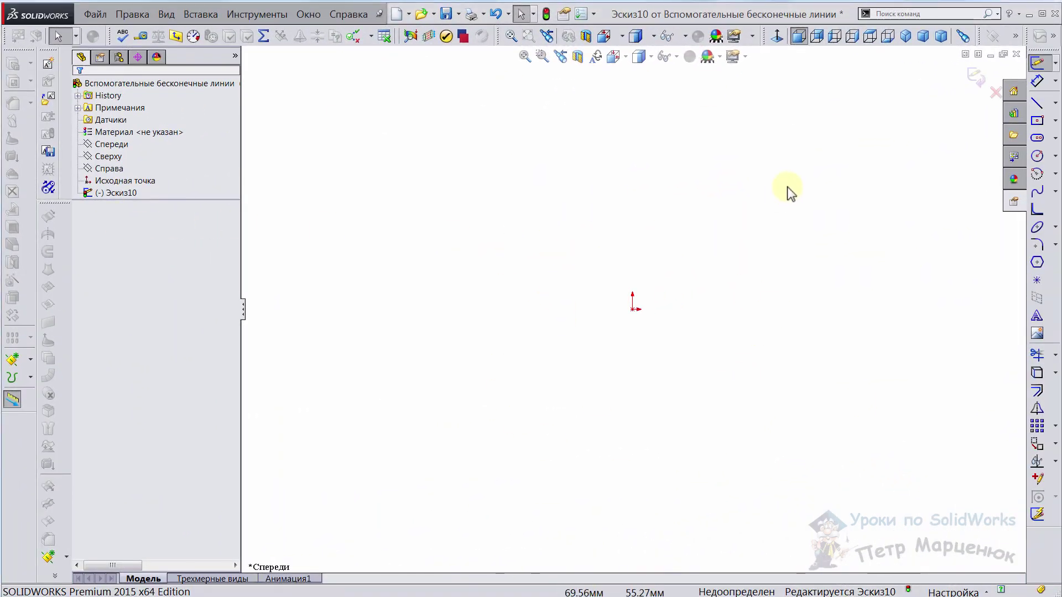
# Draw a short horizontal construction centerline below and right of the origin.
pyautogui.click(1054, 103)
pyautogui.click(1056, 105)
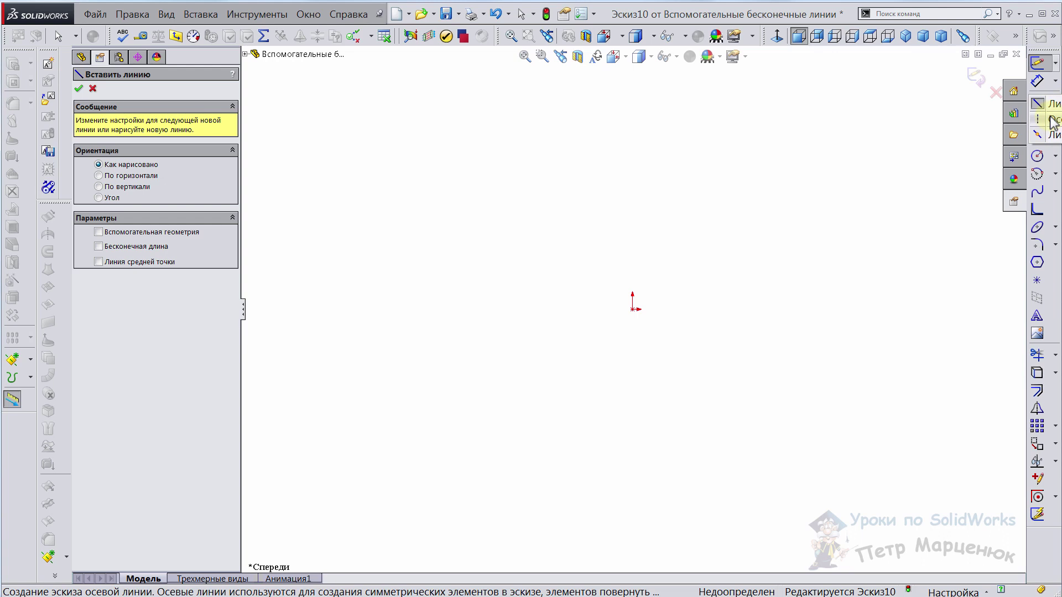
pyautogui.click(1052, 122)
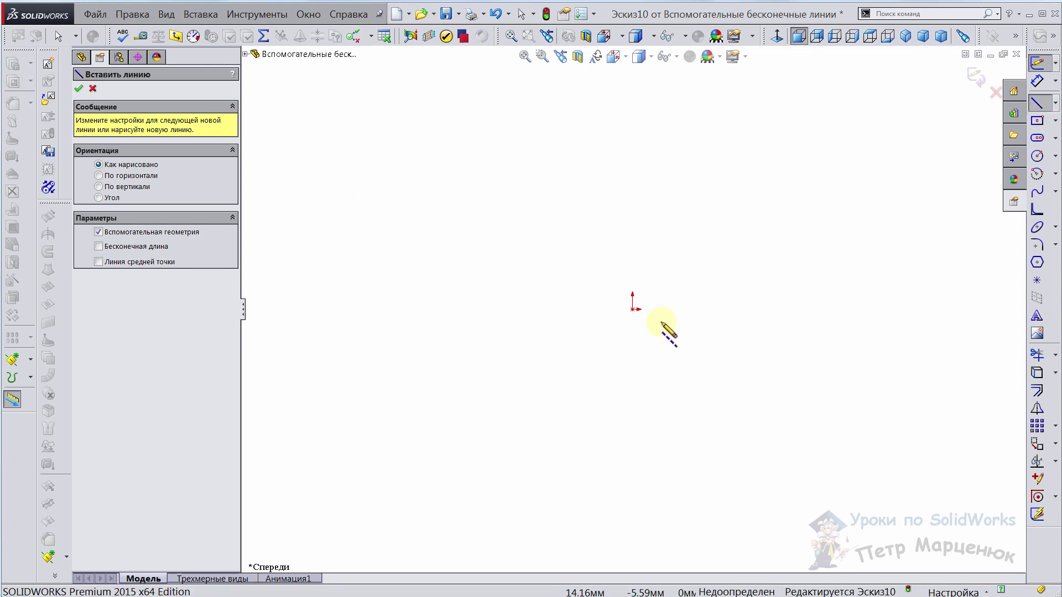
pyautogui.click(613, 448)
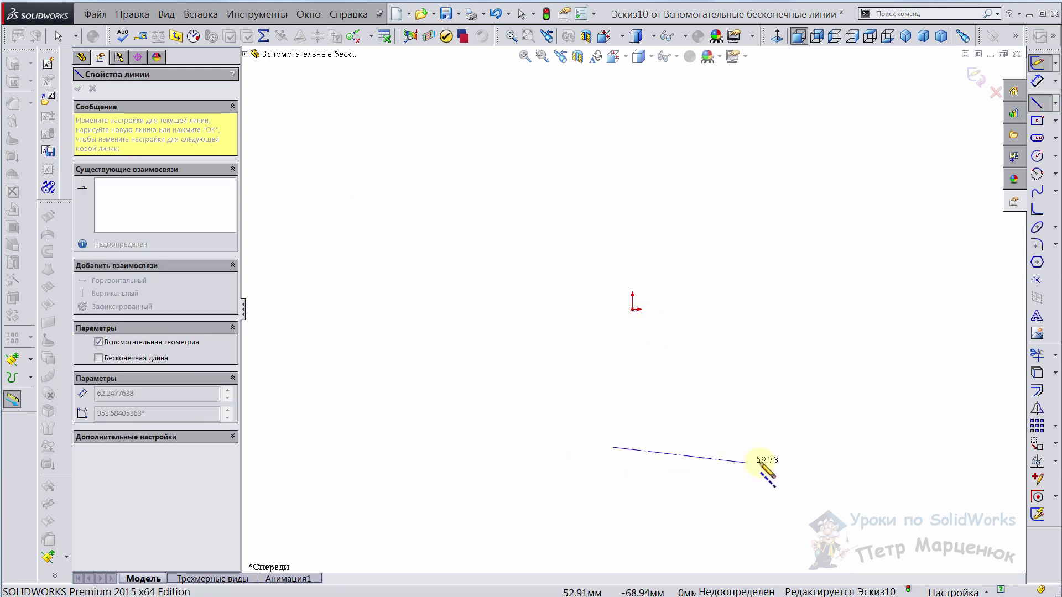
pyautogui.click(841, 447)
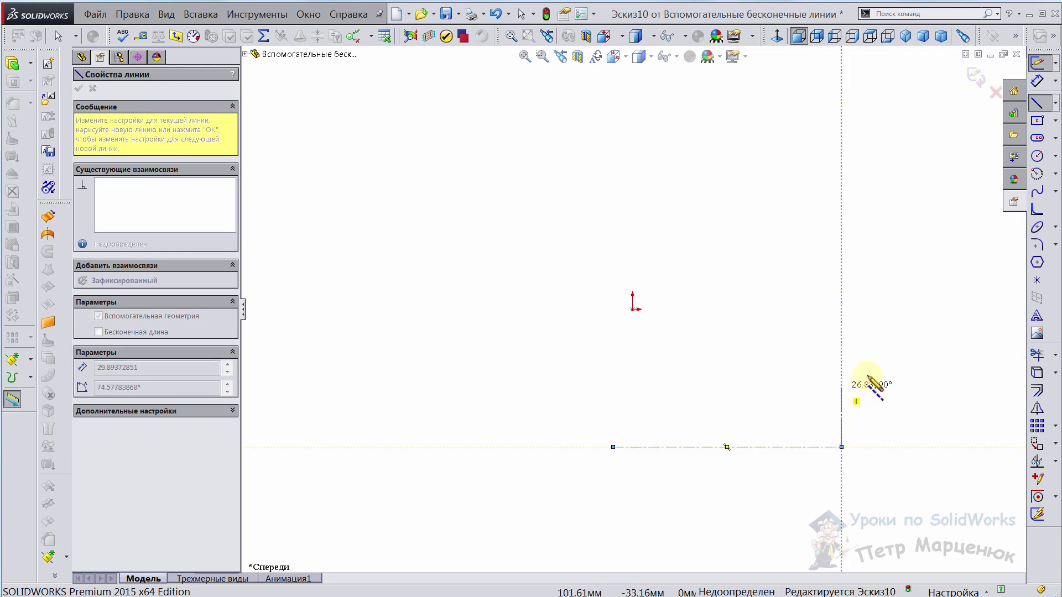
pyautogui.press('Escape')
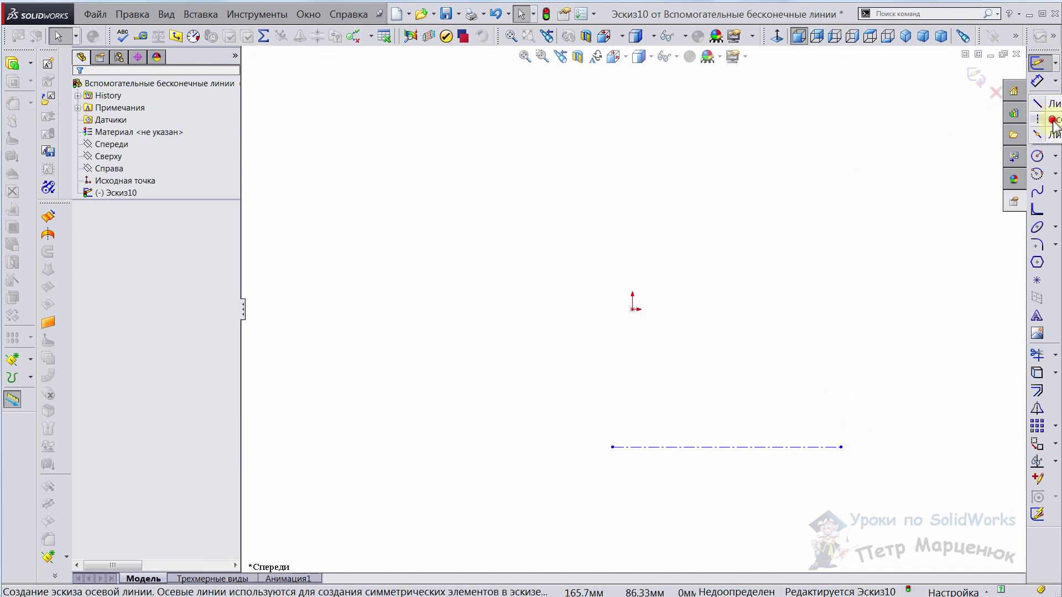
pyautogui.click(1048, 128)
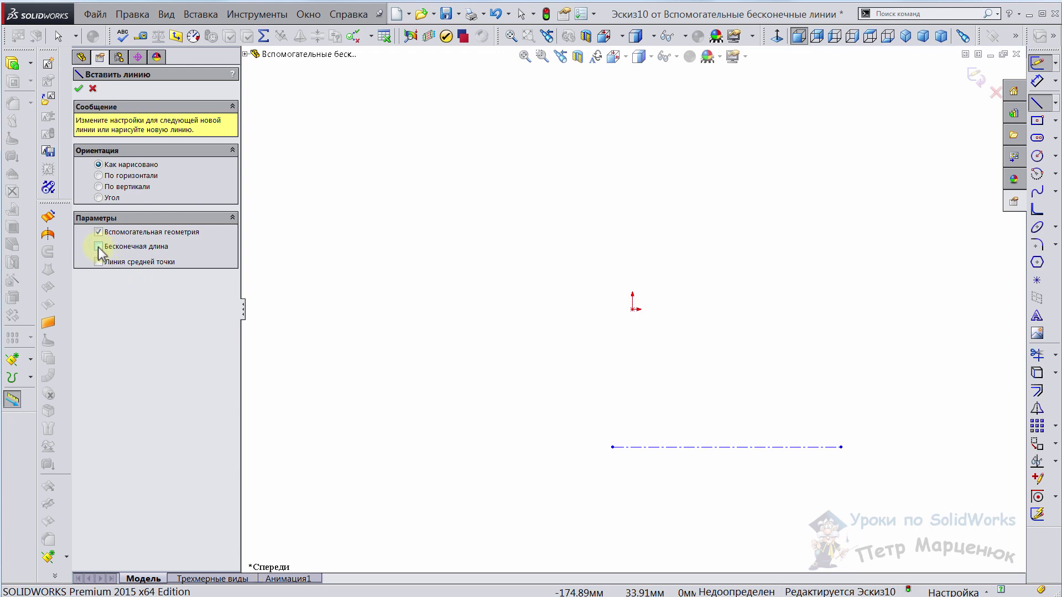
# Switch centerlines to infinite length and add vertical and horizontal infinite lines through the origin.
pyautogui.click(98, 247)
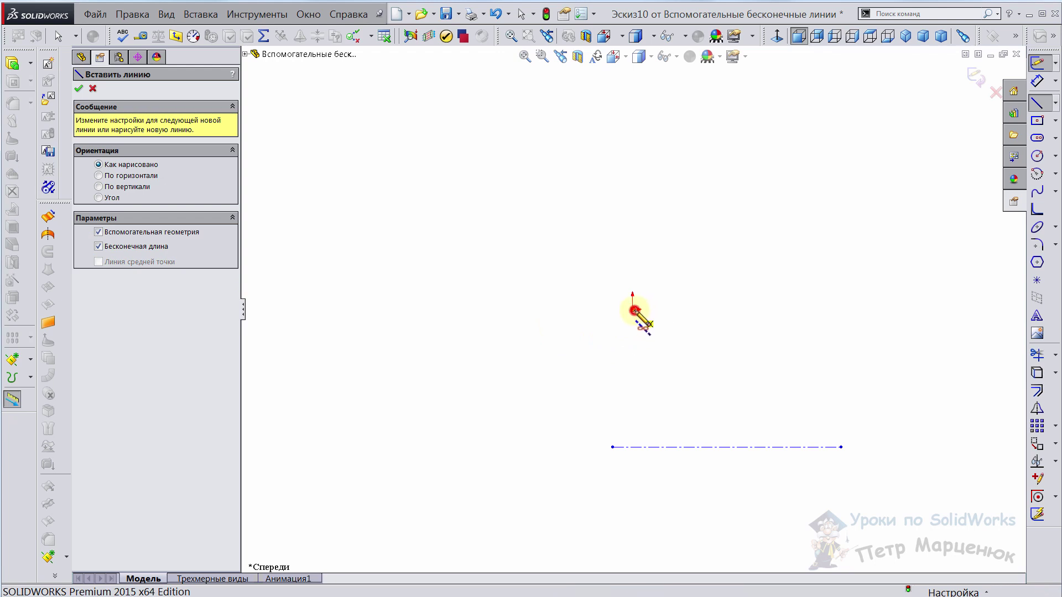
pyautogui.click(633, 309)
pyautogui.click(806, 317)
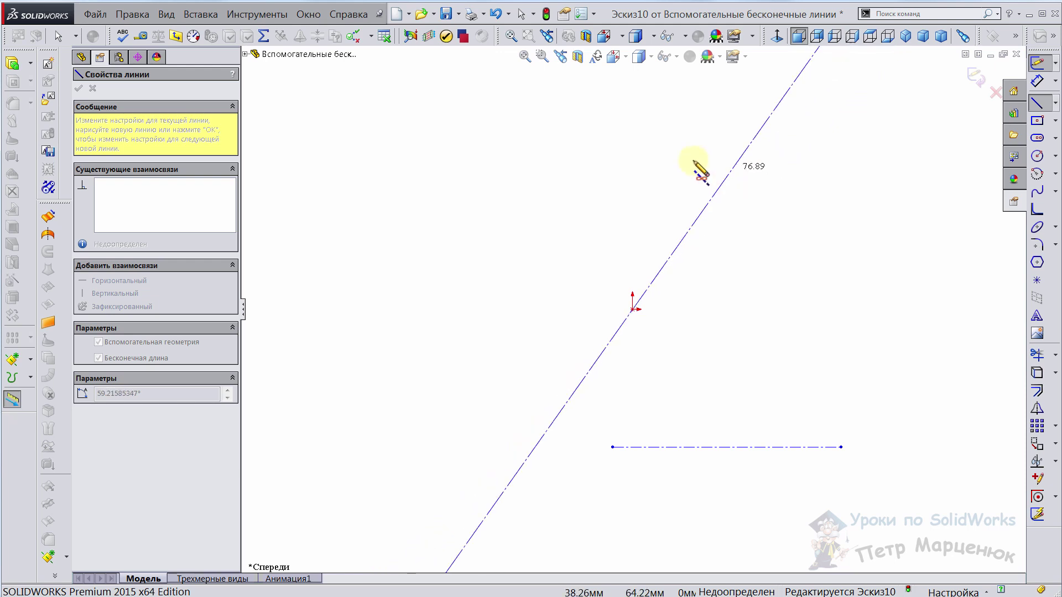
pyautogui.click(633, 165)
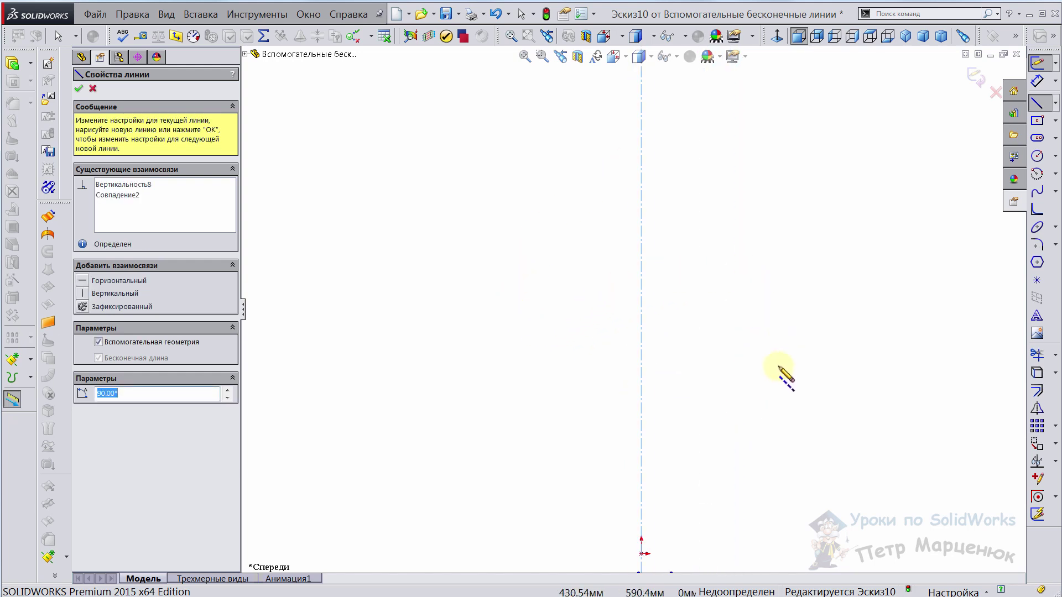
pyautogui.scroll(3, 641, 329)
pyautogui.scroll(-2, 642, 329)
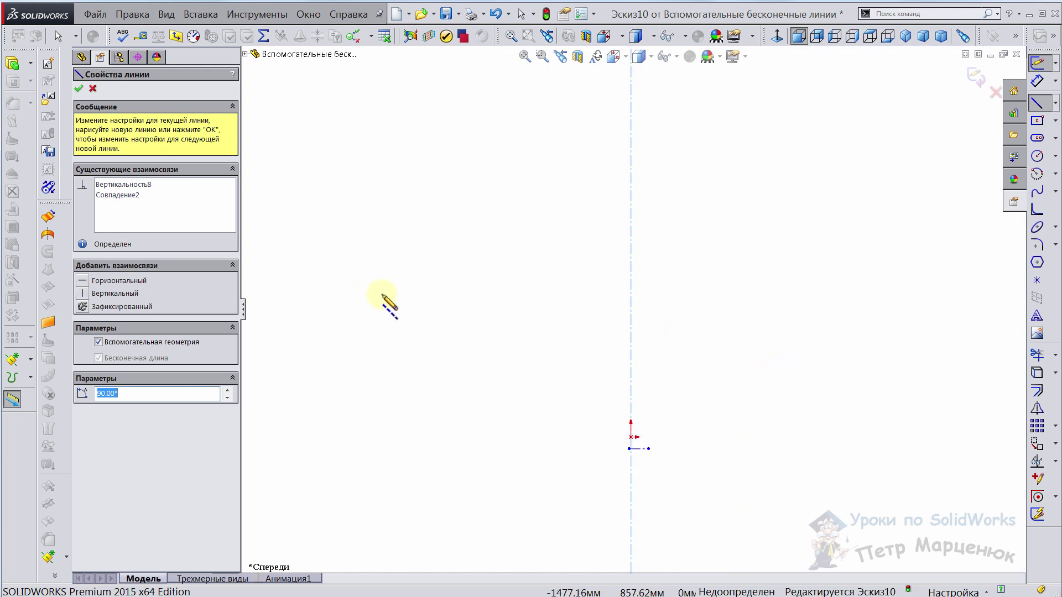
pyautogui.click(631, 437)
pyautogui.click(783, 442)
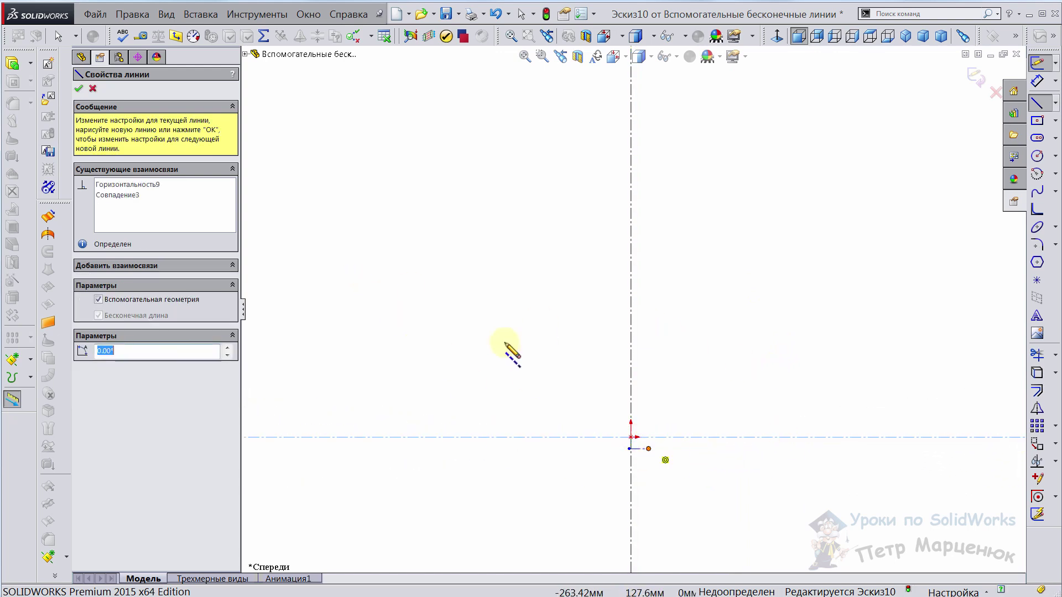
pyautogui.scroll(2, 526, 255)
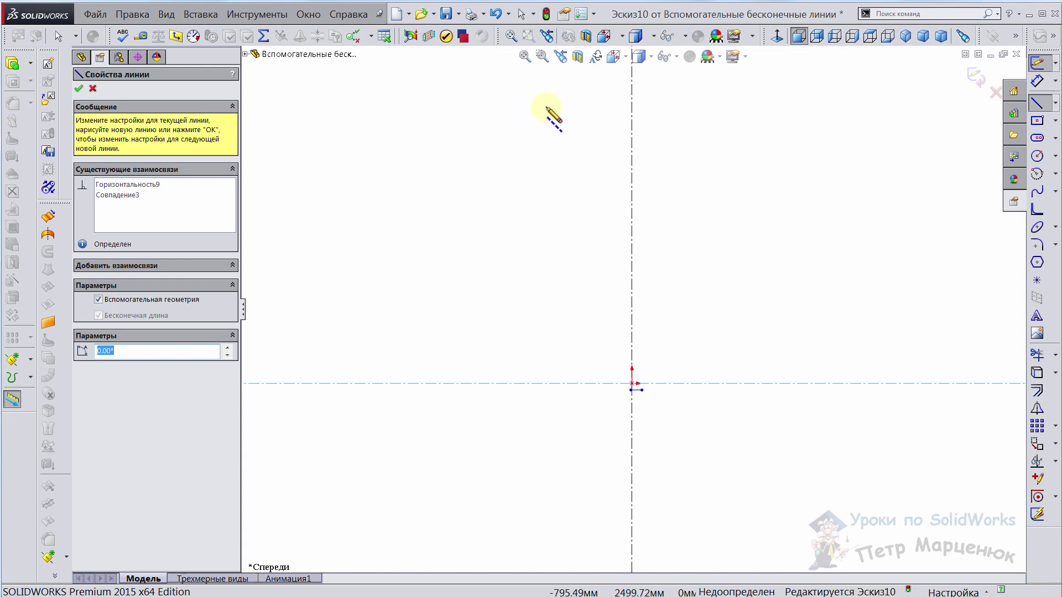
# Add vertical infinite construction lines left and right of the origin, then exit the Line tool.
pyautogui.click(560, 383)
pyautogui.click(560, 218)
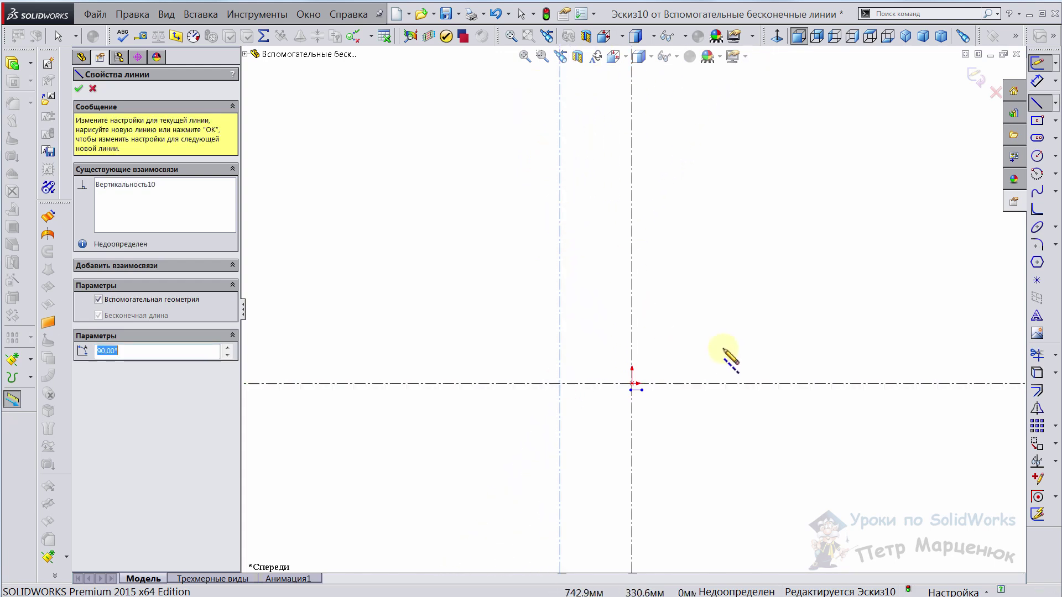
pyautogui.click(751, 383)
pyautogui.click(752, 235)
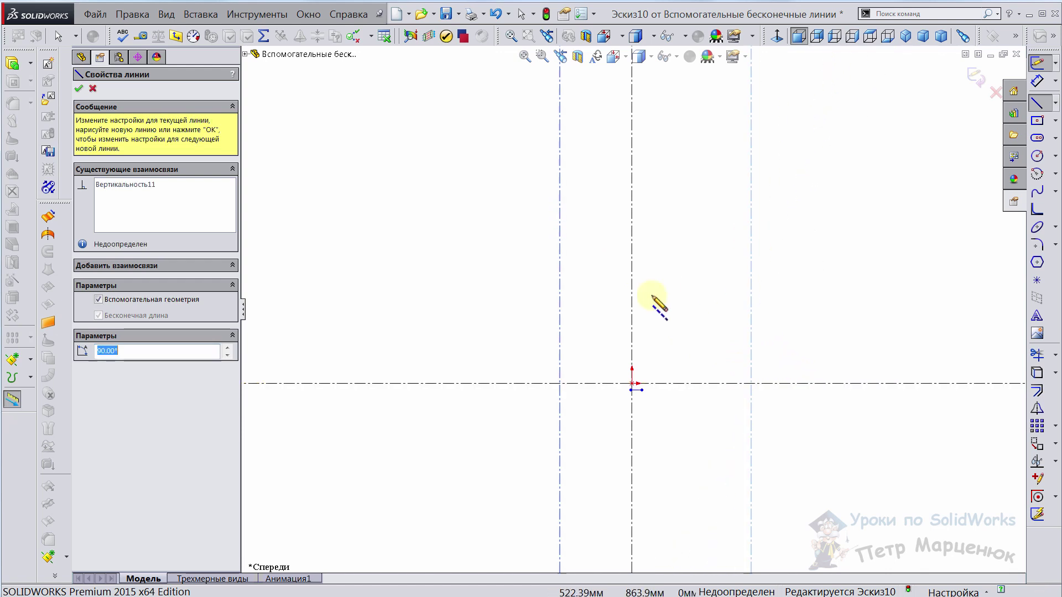
pyautogui.click(561, 229)
pyautogui.click(775, 231)
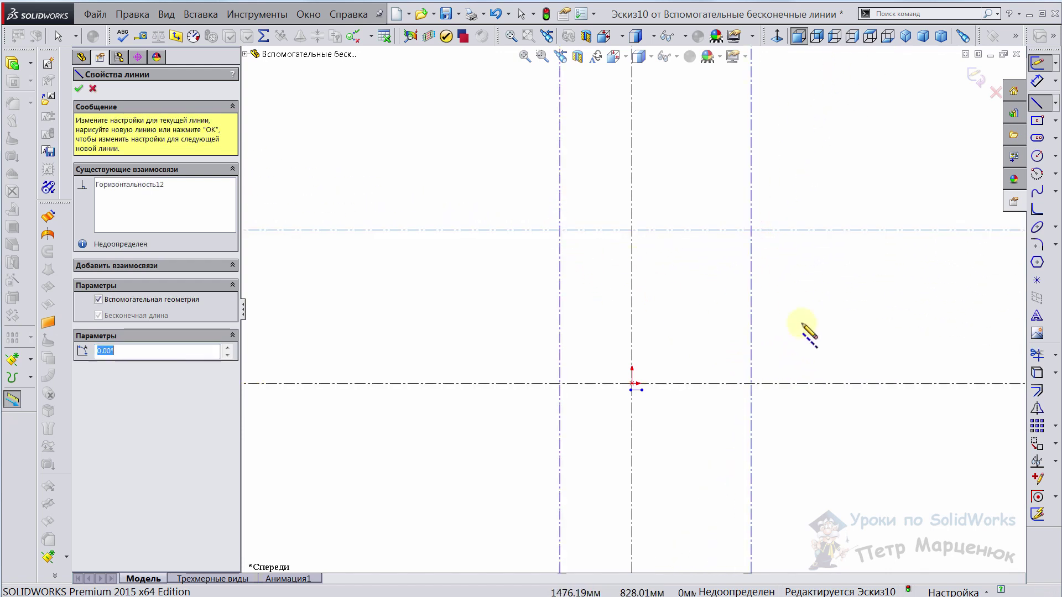
pyautogui.press('z')
pyautogui.press('Escape')
pyautogui.press('z')
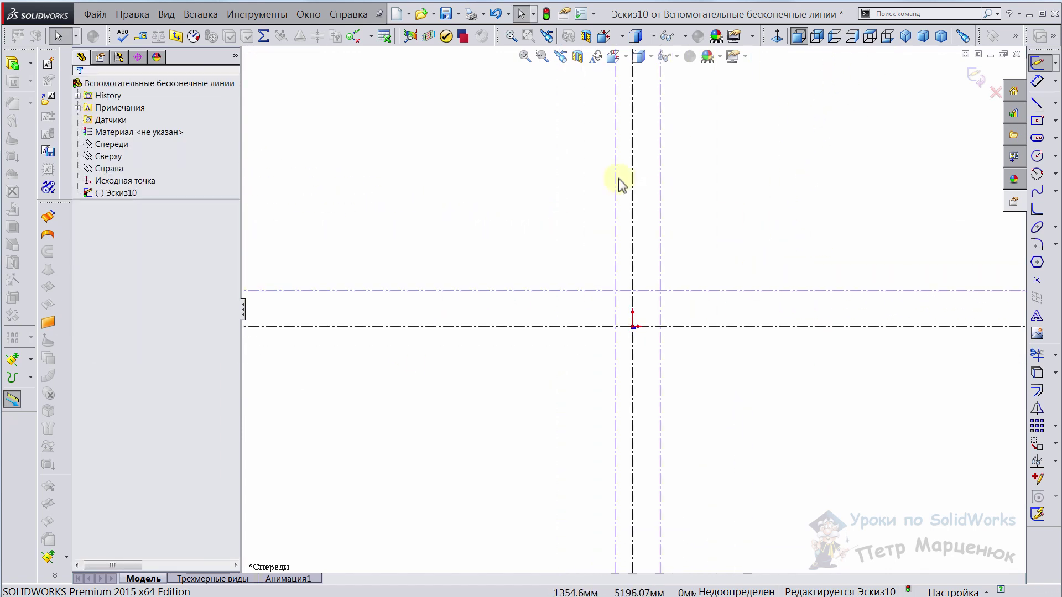
pyautogui.scroll(-2, 736, 332)
pyautogui.scroll(-2, 553, 332)
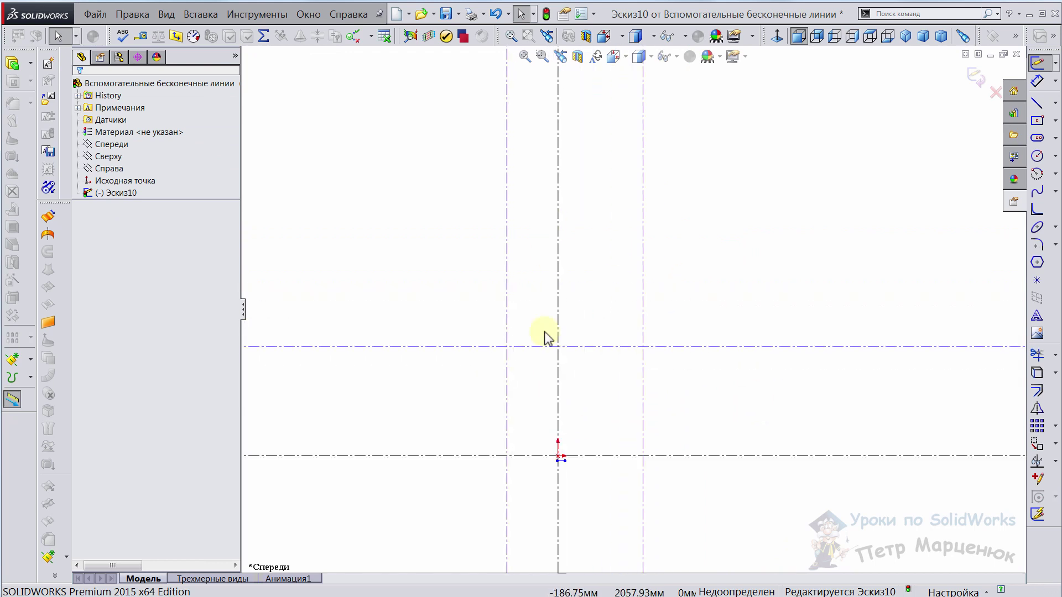
pyautogui.scroll(-2, 544, 354)
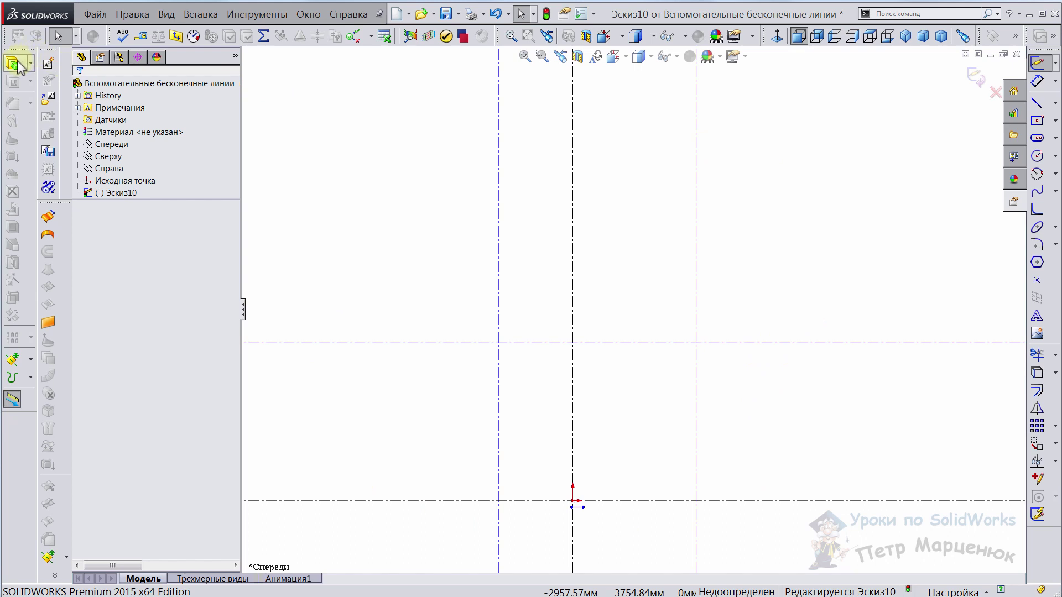
pyautogui.scroll(2, 636, 373)
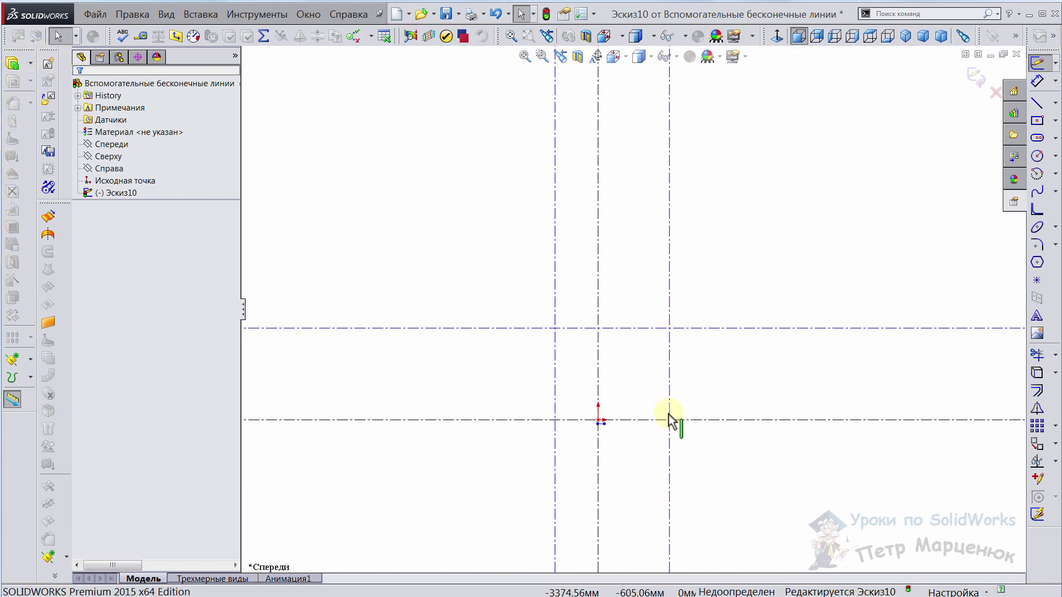
pyautogui.press('z')
pyautogui.scroll(-2, 857, 419)
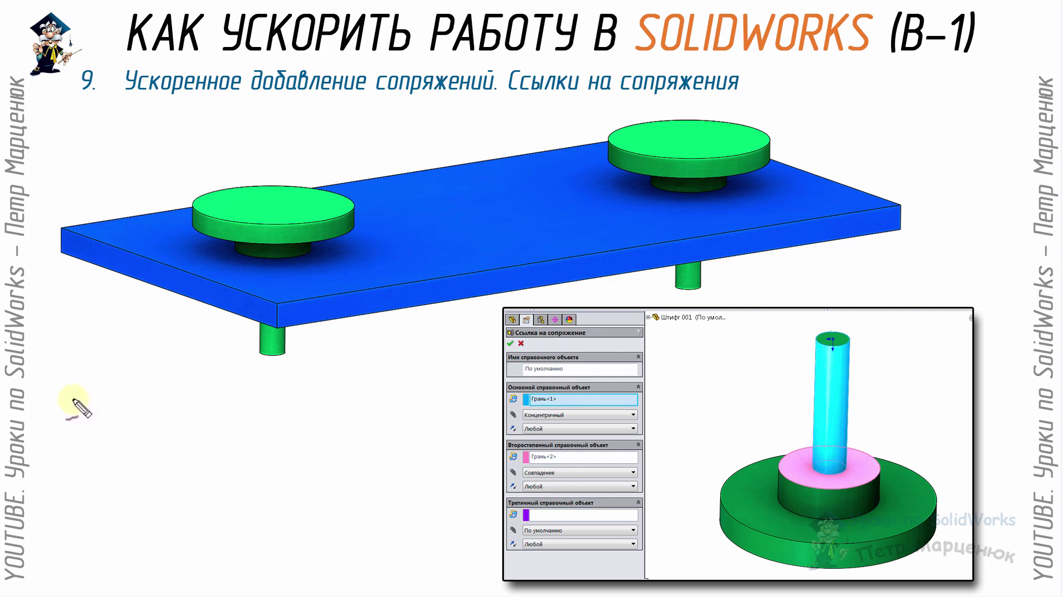
# Annotate the slide with '1 – 1' in red pen and mark the pin's cylindrical face.
pyautogui.moveTo(73, 398); pyautogui.dragTo(104, 440)
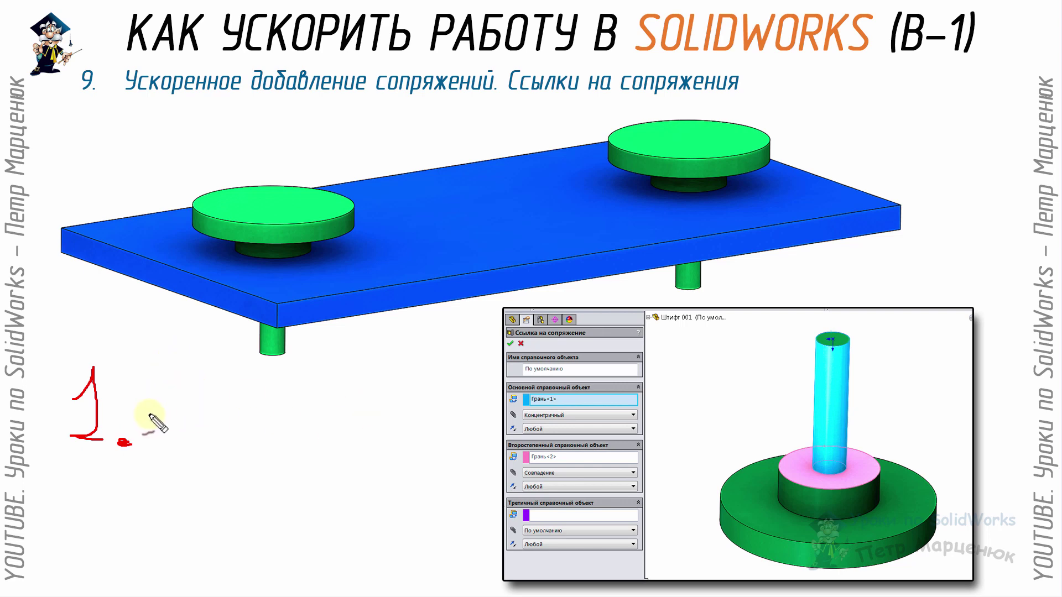
pyautogui.moveTo(177, 410)
pyautogui.mouseDown()
pyautogui.moveTo(259, 414)
pyautogui.moveTo(339, 380)
pyautogui.moveTo(349, 436)
pyautogui.moveTo(386, 443)
pyautogui.mouseUp()
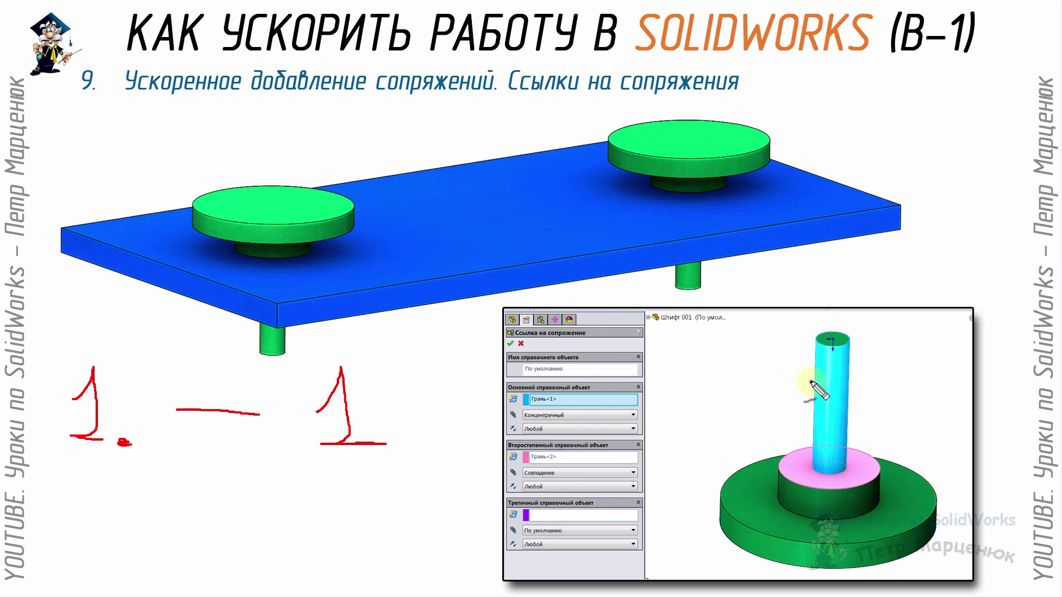
pyautogui.moveTo(811, 382); pyautogui.dragTo(852, 379)
pyautogui.moveTo(407, 403)
pyautogui.mouseDown()
pyautogui.moveTo(455, 403)
pyautogui.moveTo(420, 392)
pyautogui.moveTo(459, 400)
pyautogui.mouseUp()
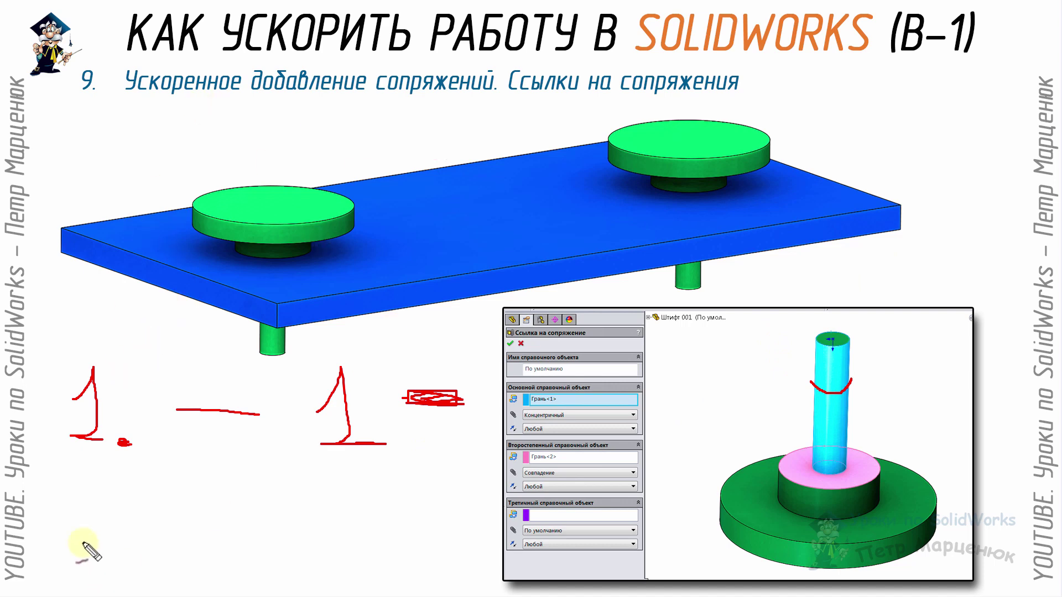
# Write '2 – 3 + –' below the first annotation line.
pyautogui.moveTo(76, 490); pyautogui.dragTo(123, 559)
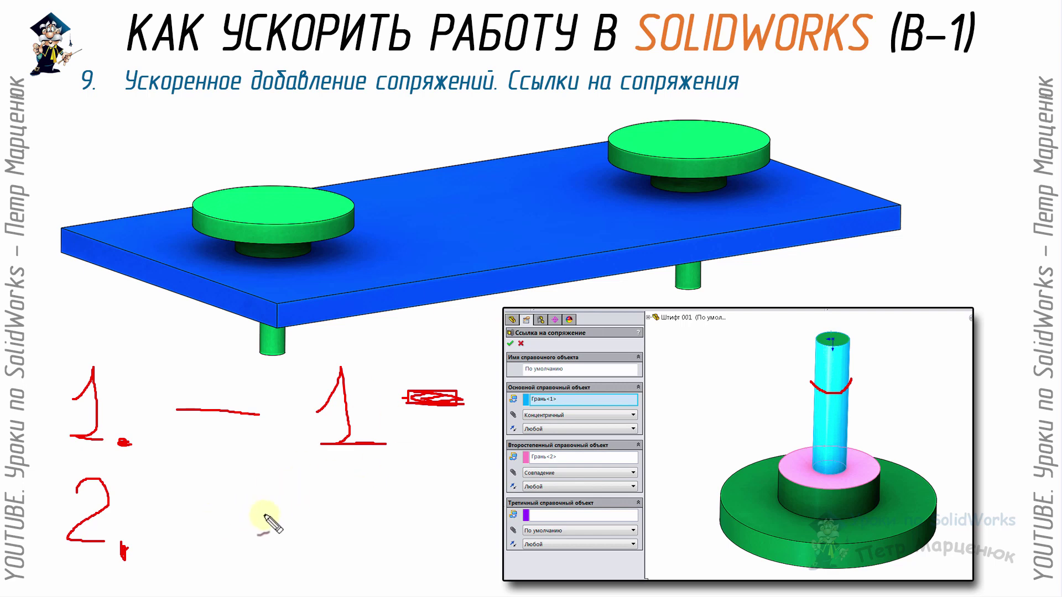
pyautogui.moveTo(181, 505); pyautogui.dragTo(252, 505)
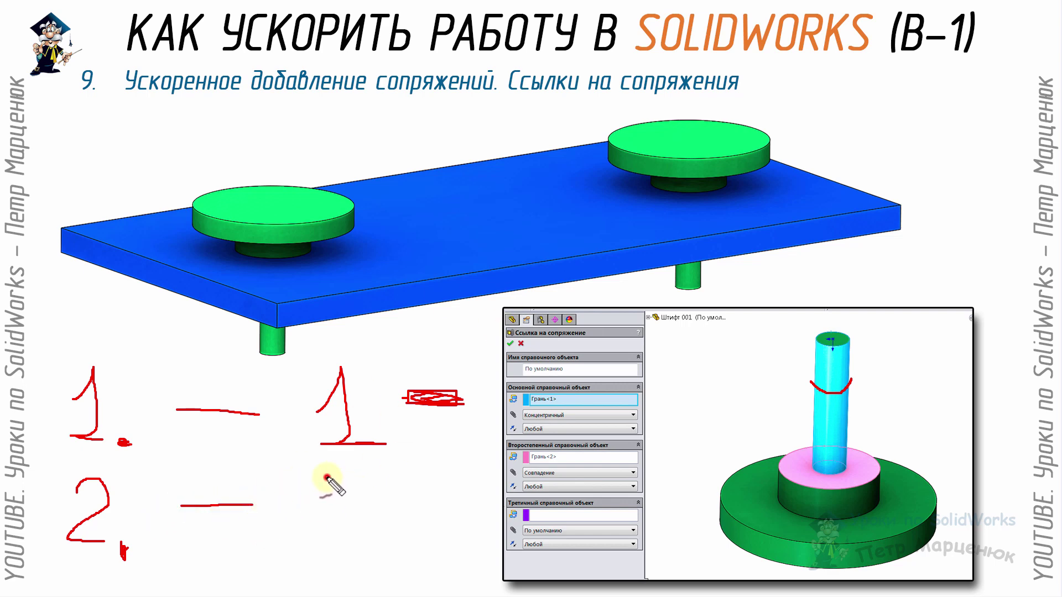
pyautogui.moveTo(326, 477); pyautogui.dragTo(319, 537)
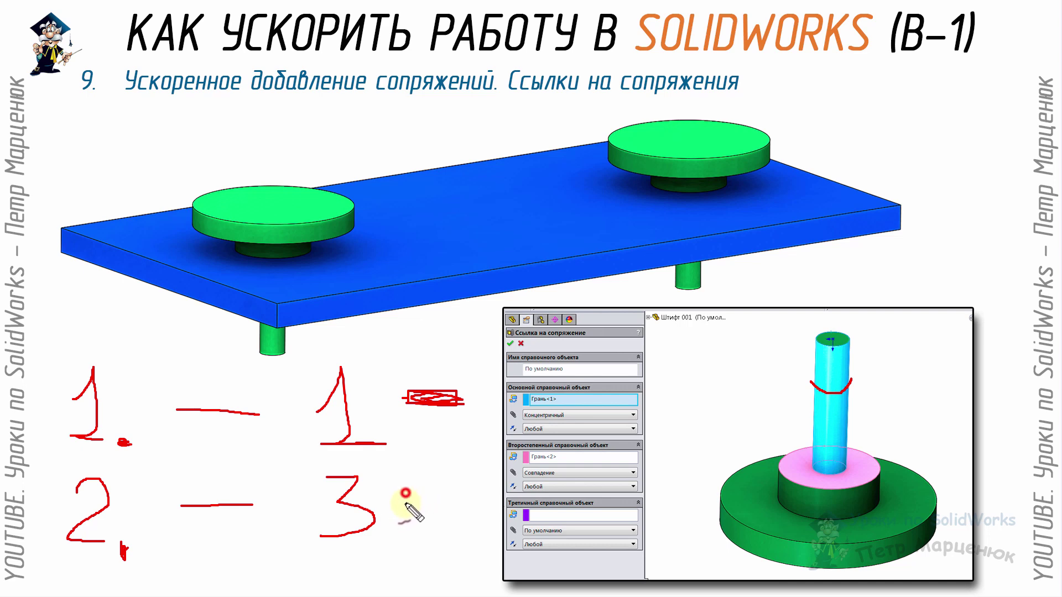
pyautogui.moveTo(405, 494)
pyautogui.mouseDown()
pyautogui.moveTo(396, 508)
pyautogui.moveTo(420, 510)
pyautogui.mouseUp()
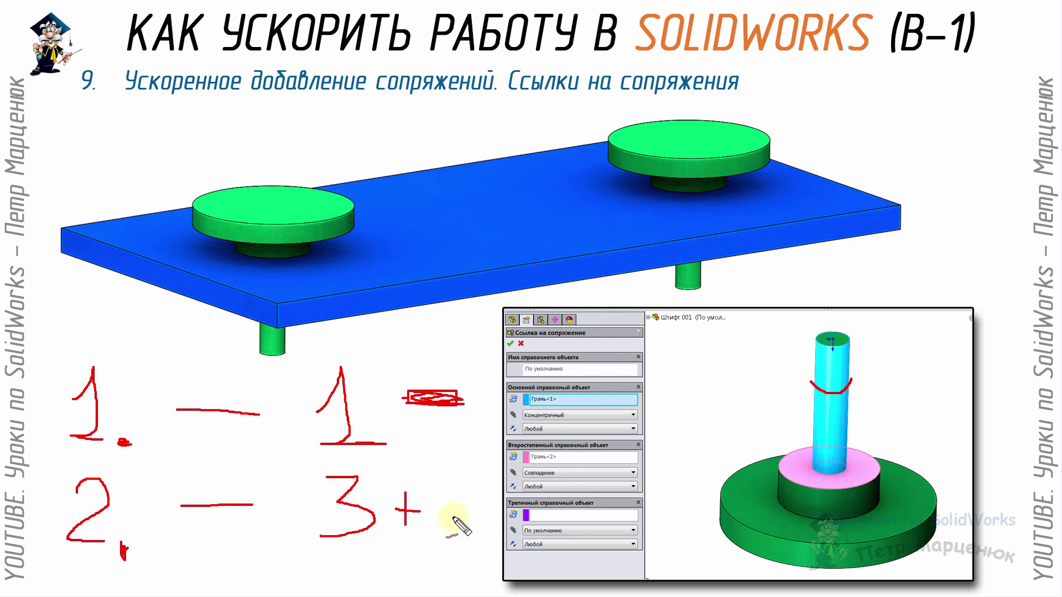
pyautogui.moveTo(436, 507); pyautogui.dragTo(469, 508)
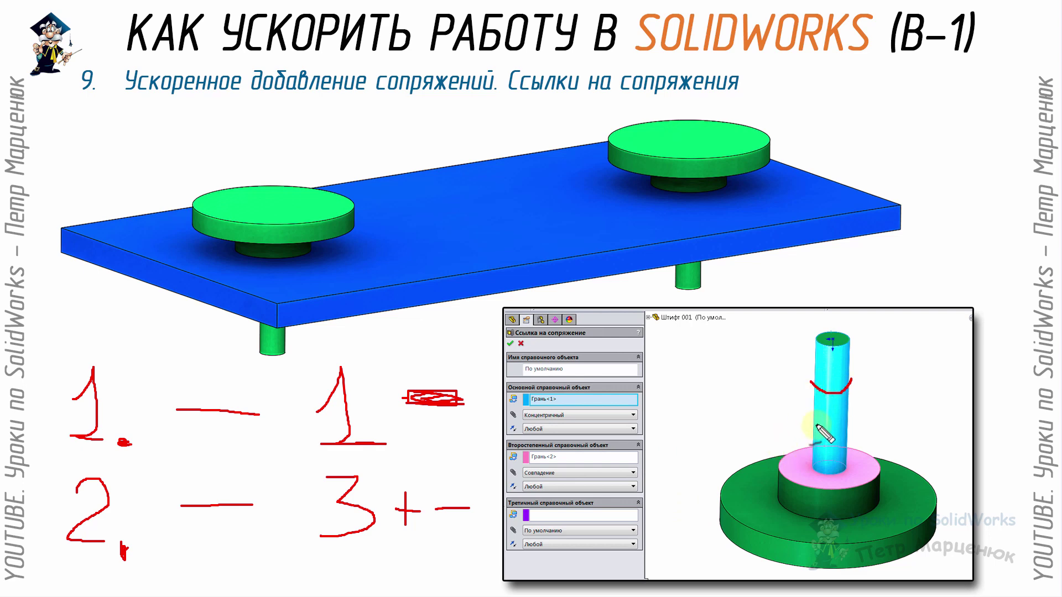
# Mark the pin's cylindrical face, its pink base face, and spots on the plate.
pyautogui.moveTo(811, 395); pyautogui.dragTo(846, 396)
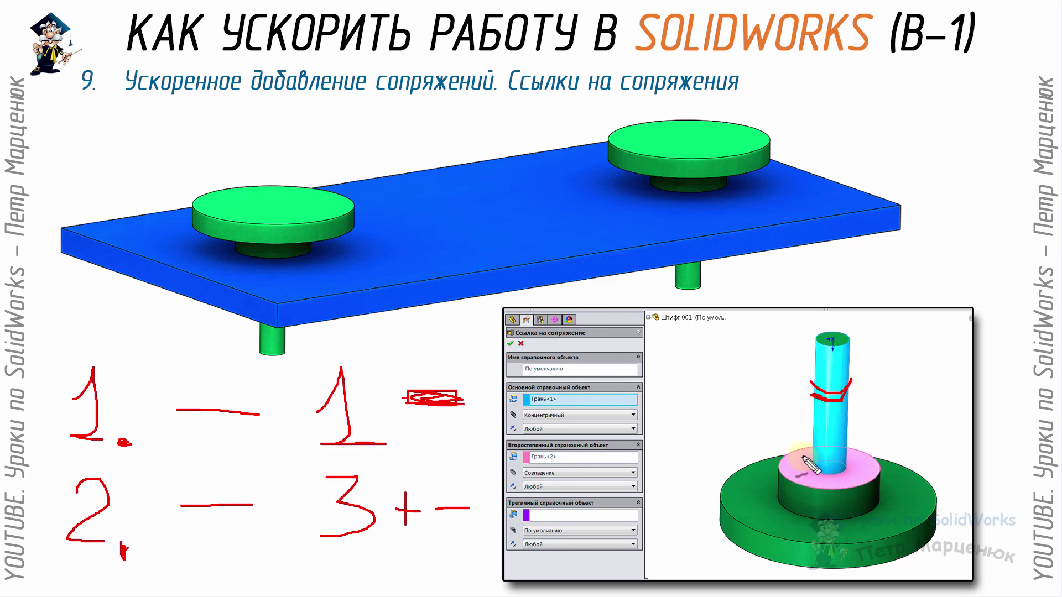
pyautogui.moveTo(802, 457)
pyautogui.mouseDown()
pyautogui.moveTo(807, 480)
pyautogui.moveTo(823, 483)
pyautogui.mouseUp()
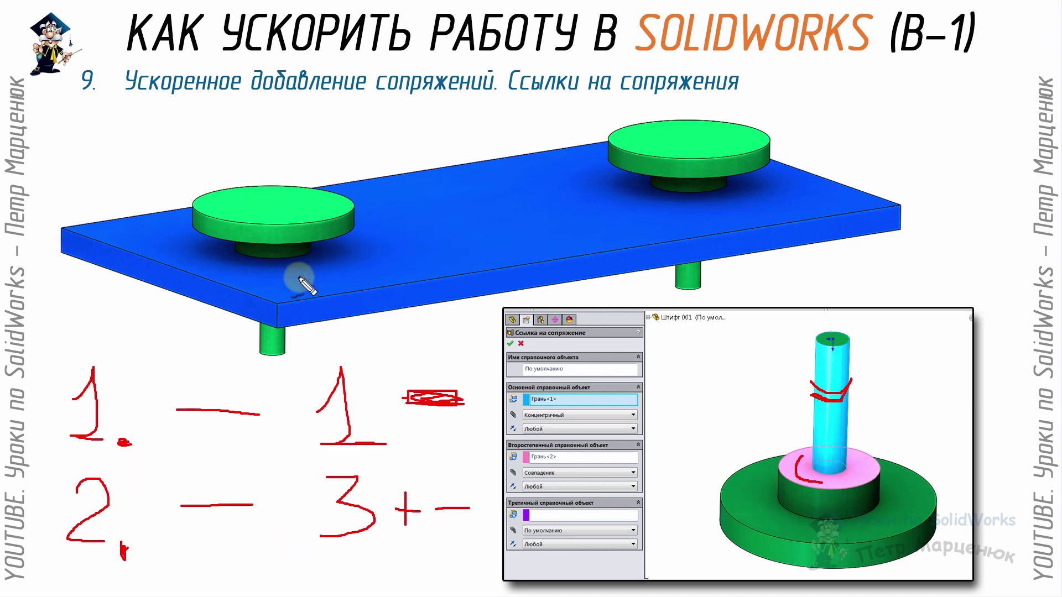
pyautogui.moveTo(257, 268)
pyautogui.mouseDown()
pyautogui.moveTo(281, 267)
pyautogui.moveTo(256, 271)
pyautogui.mouseUp()
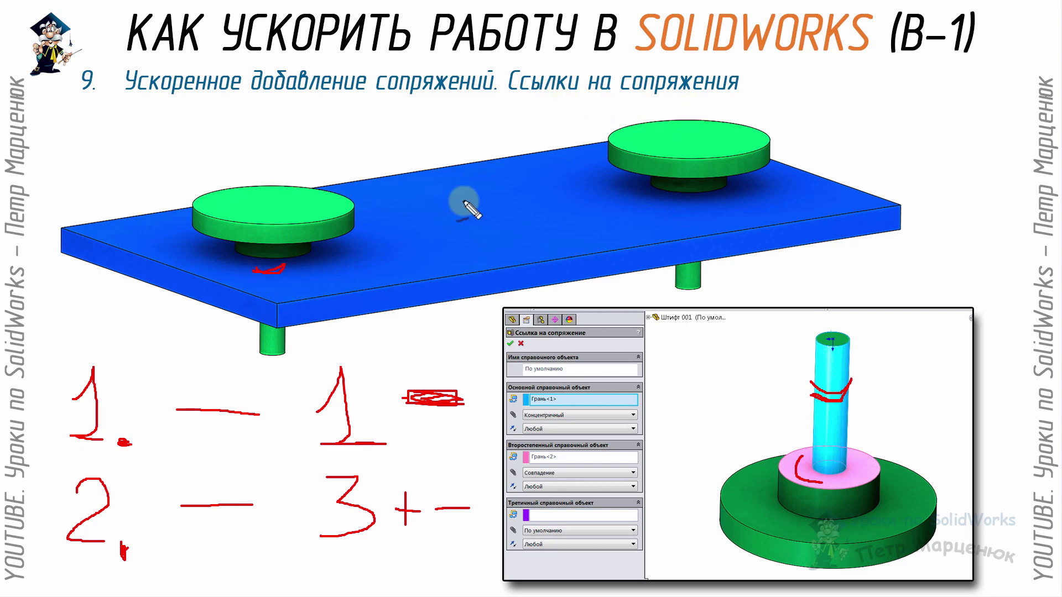
pyautogui.moveTo(332, 268); pyautogui.dragTo(430, 246)
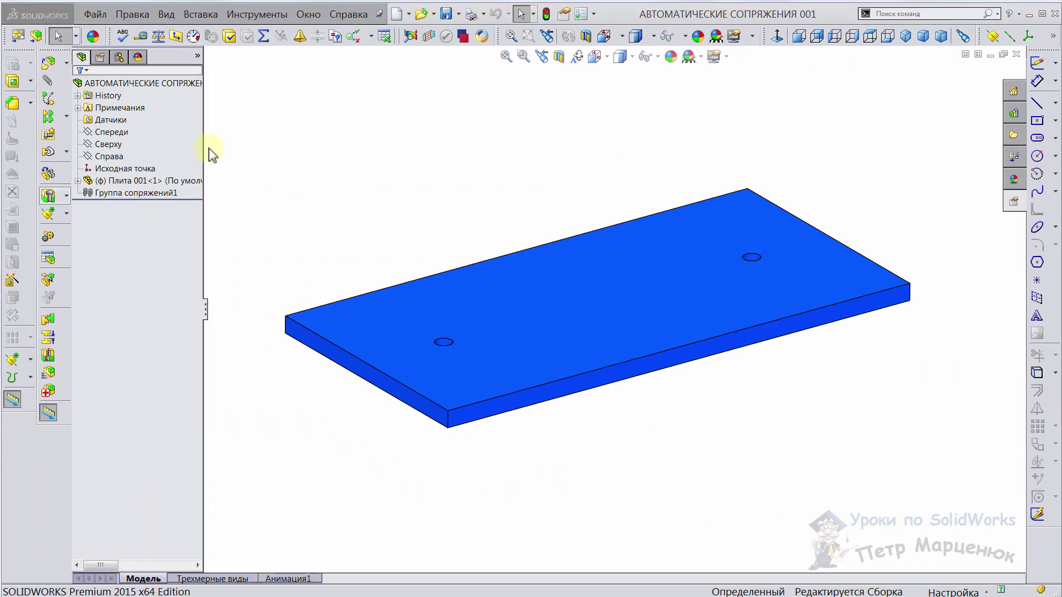
# Select the top assembly node and the plate's top face, then clear the selection.
pyautogui.click(103, 84)
pyautogui.click(220, 96)
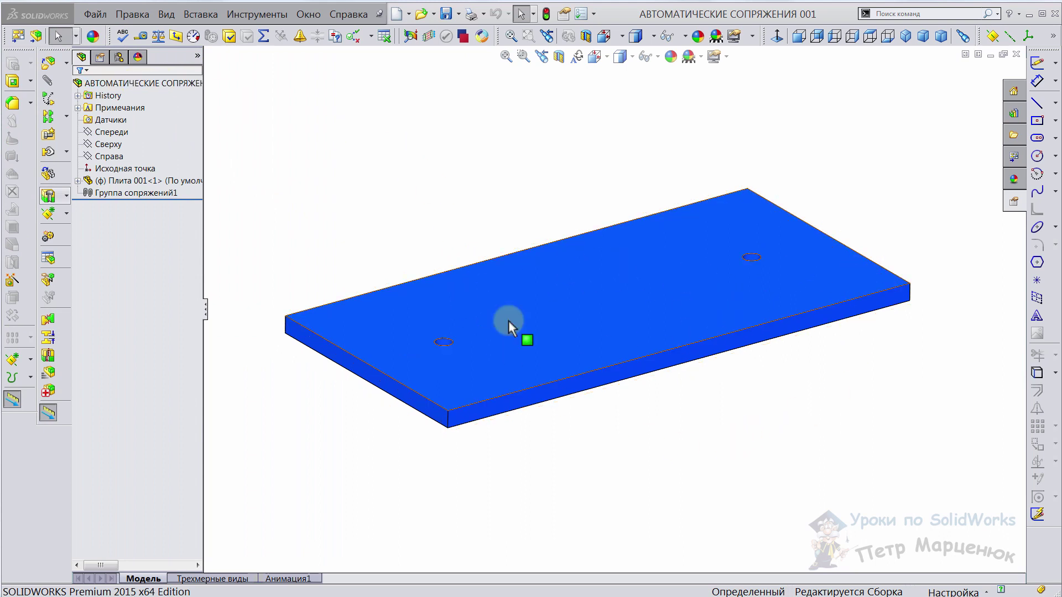
pyautogui.click(695, 310)
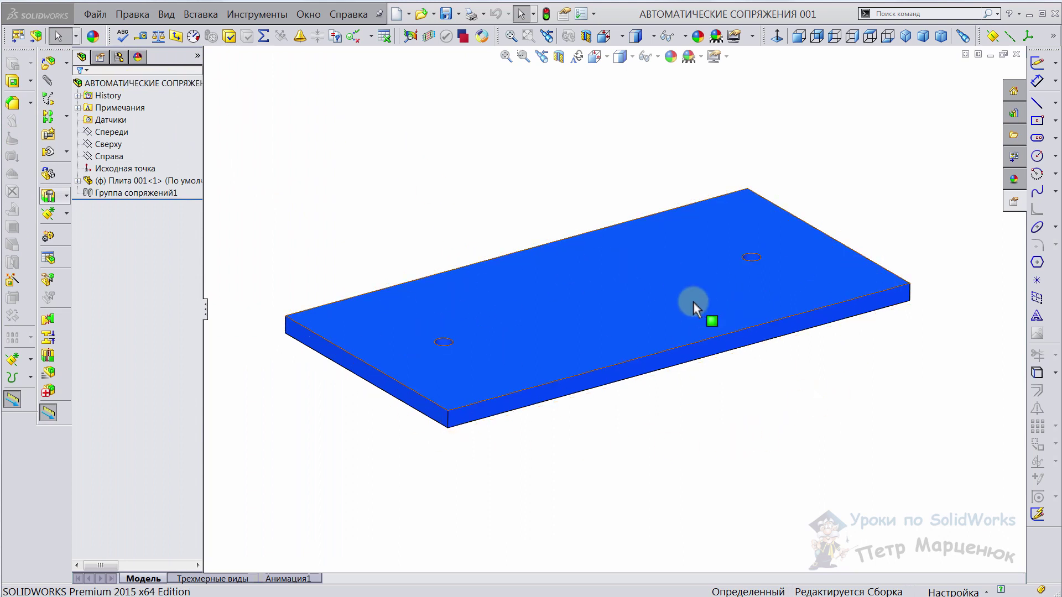
pyautogui.press('Escape')
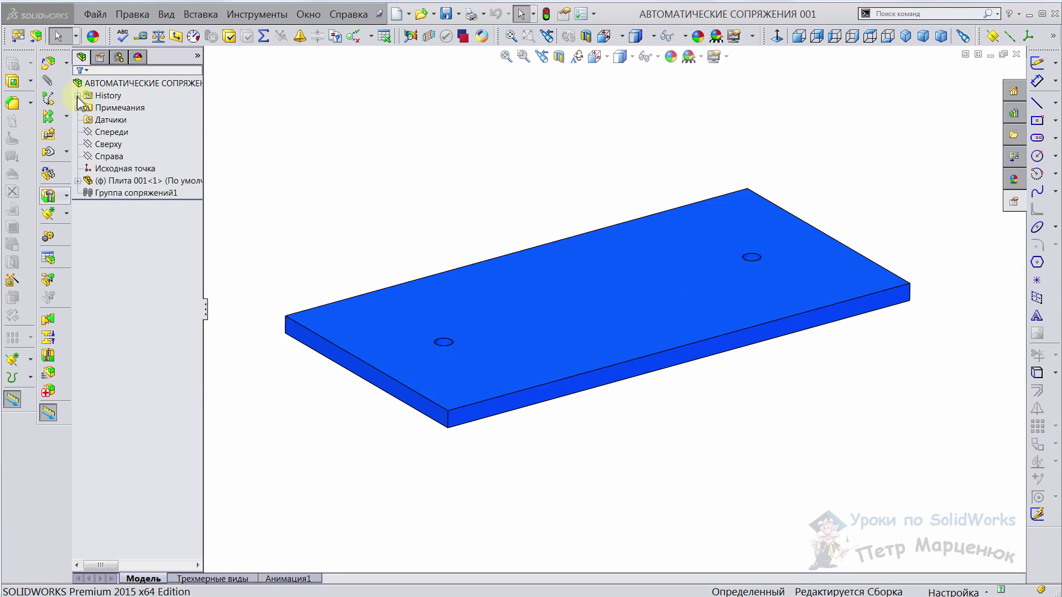
# Insert the Штифт 001 part and place it above the plate.
pyautogui.click(47, 63)
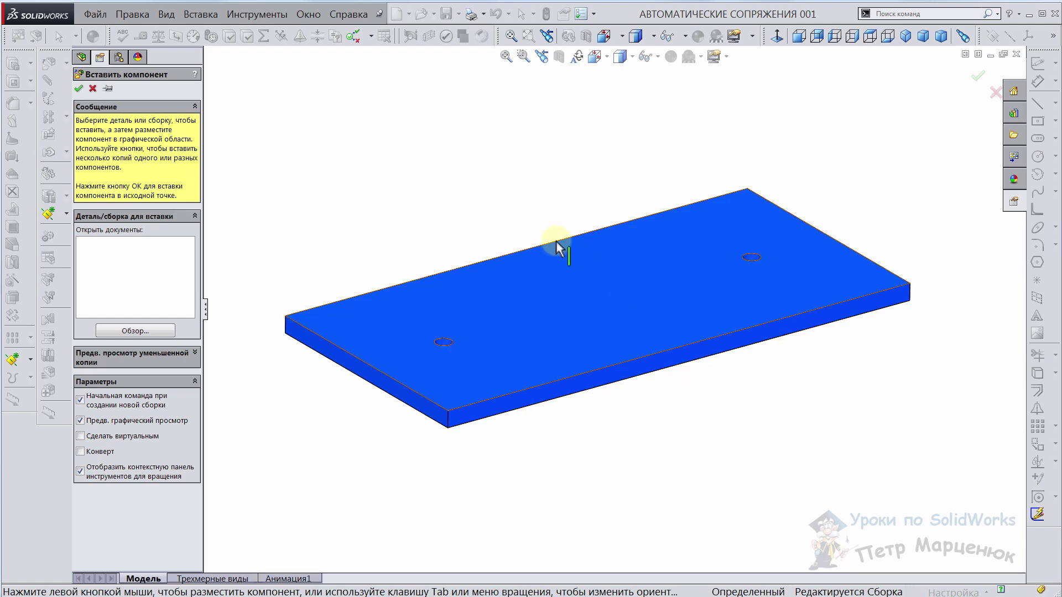
pyautogui.click(134, 331)
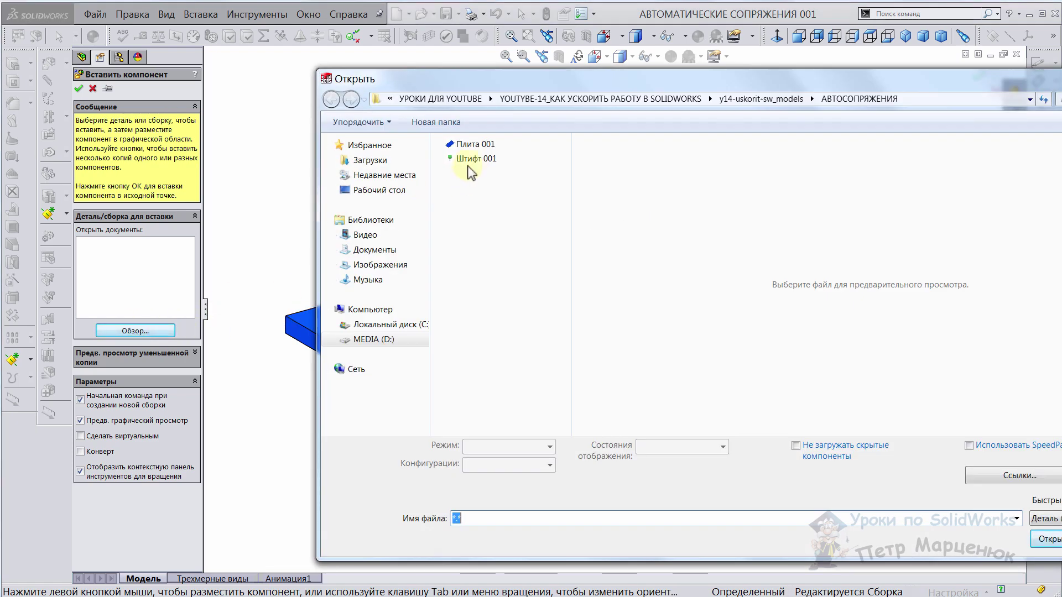
pyautogui.moveTo(608, 79); pyautogui.dragTo(404, 54)
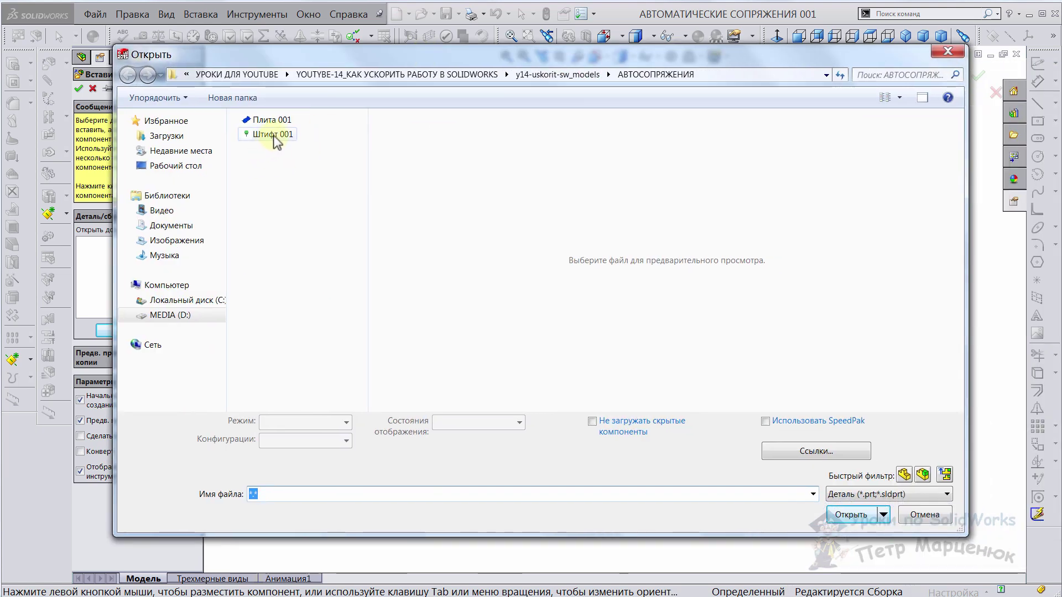
pyautogui.click(273, 136)
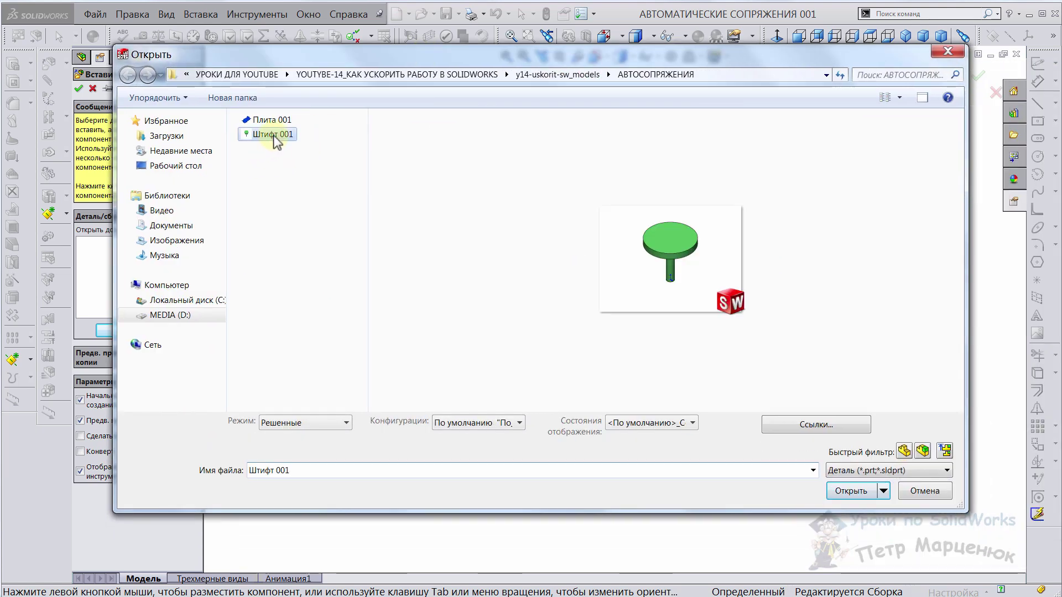
pyautogui.click(855, 491)
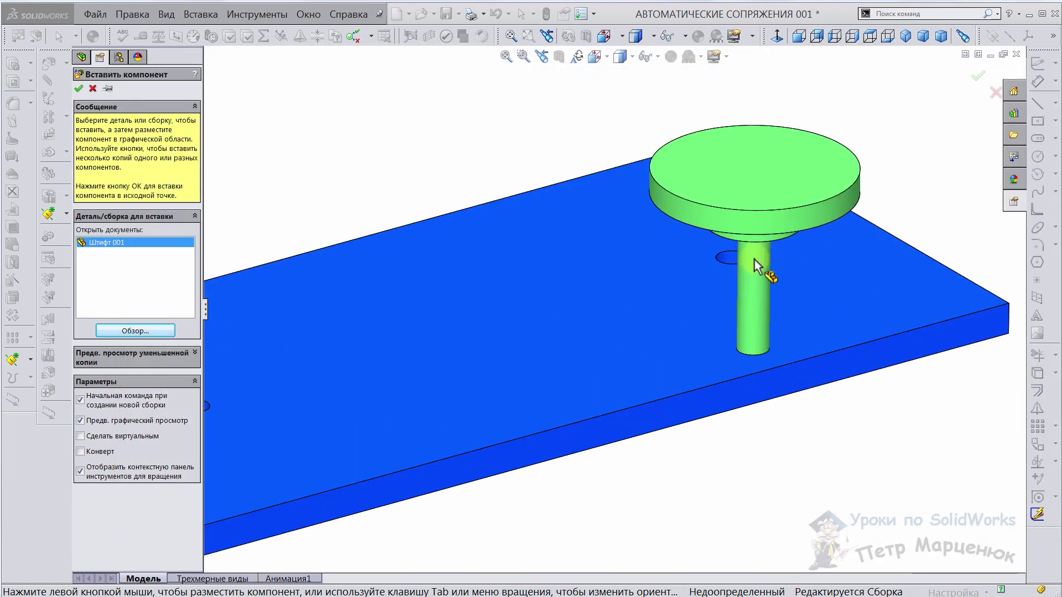
pyautogui.scroll(-2, 755, 260)
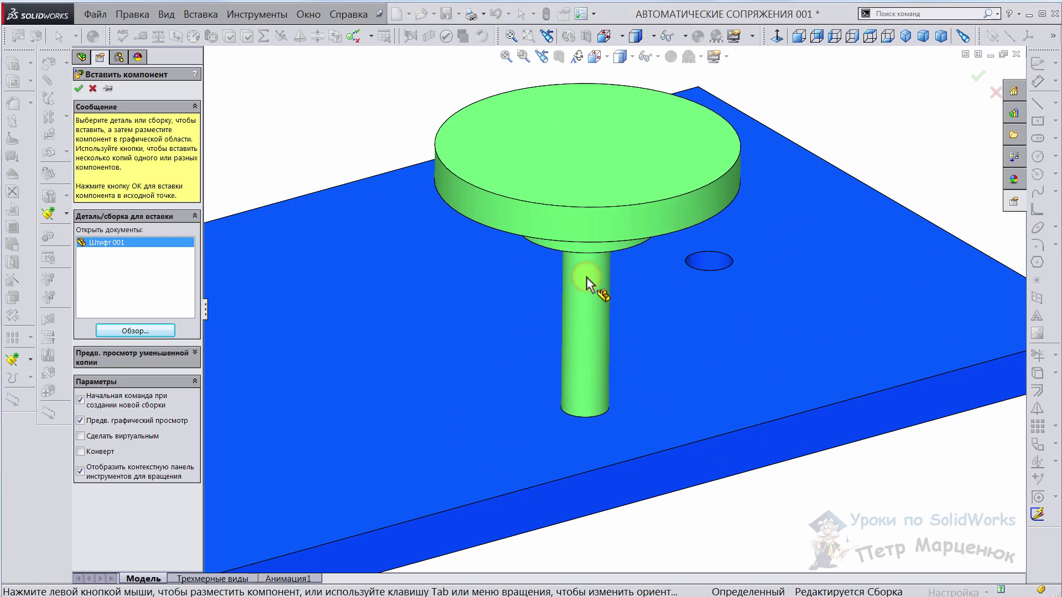
pyautogui.click(587, 276)
pyautogui.moveTo(625, 368)
pyautogui.mouseDown(button='middle')
pyautogui.moveTo(678, 368)
pyautogui.moveTo(652, 294)
pyautogui.moveTo(588, 370)
pyautogui.moveTo(586, 355)
pyautogui.moveTo(666, 355)
pyautogui.moveTo(696, 343)
pyautogui.mouseUp(button='middle')
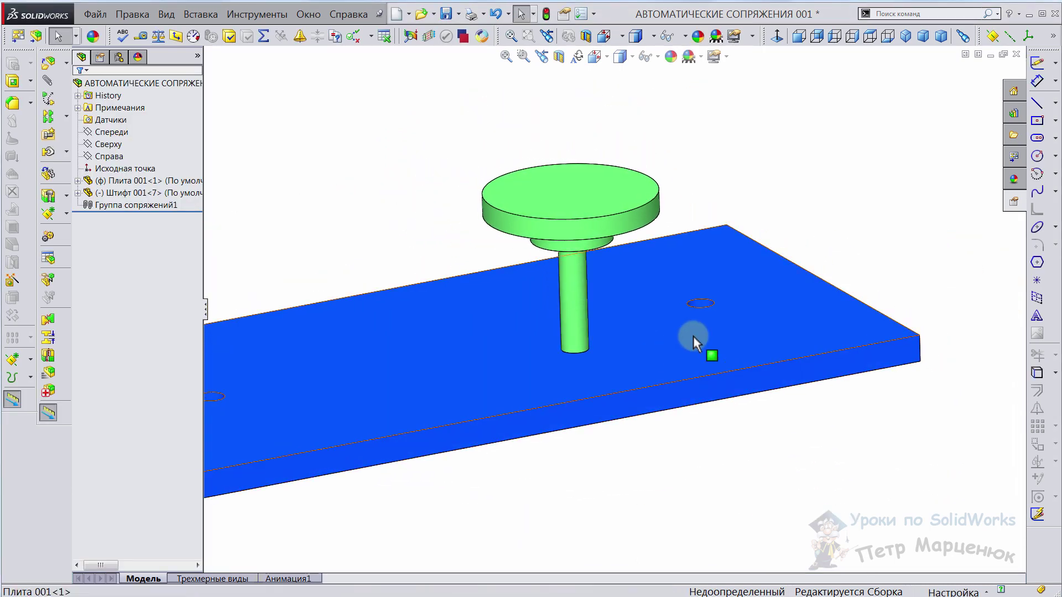
# Add a concentric mate between the pin's cylindrical face and the plate's hole.
pyautogui.click(49, 83)
pyautogui.click(575, 291)
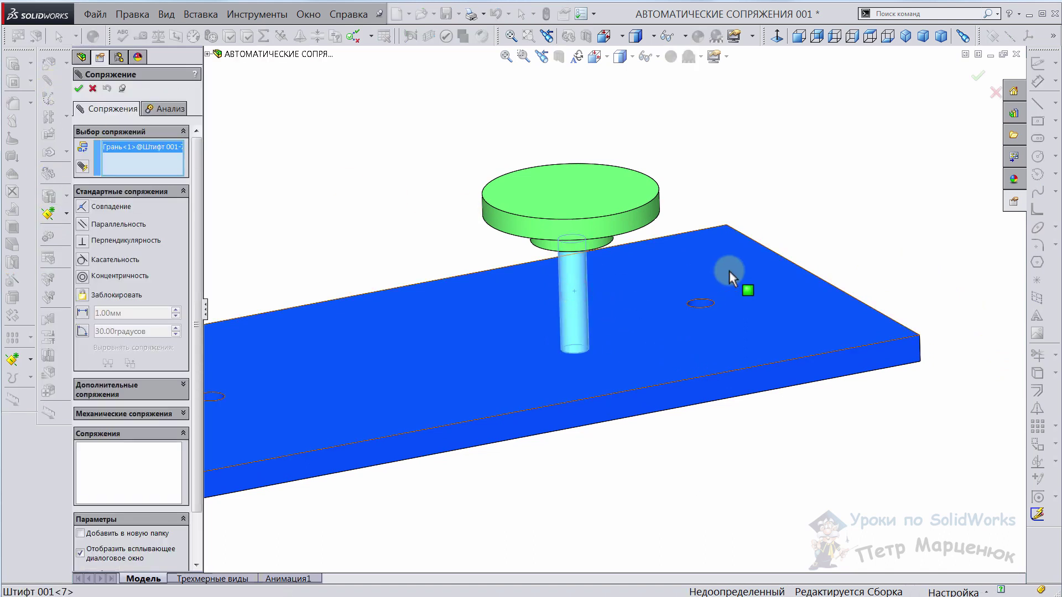
pyautogui.scroll(-3, 702, 299)
pyautogui.click(665, 334)
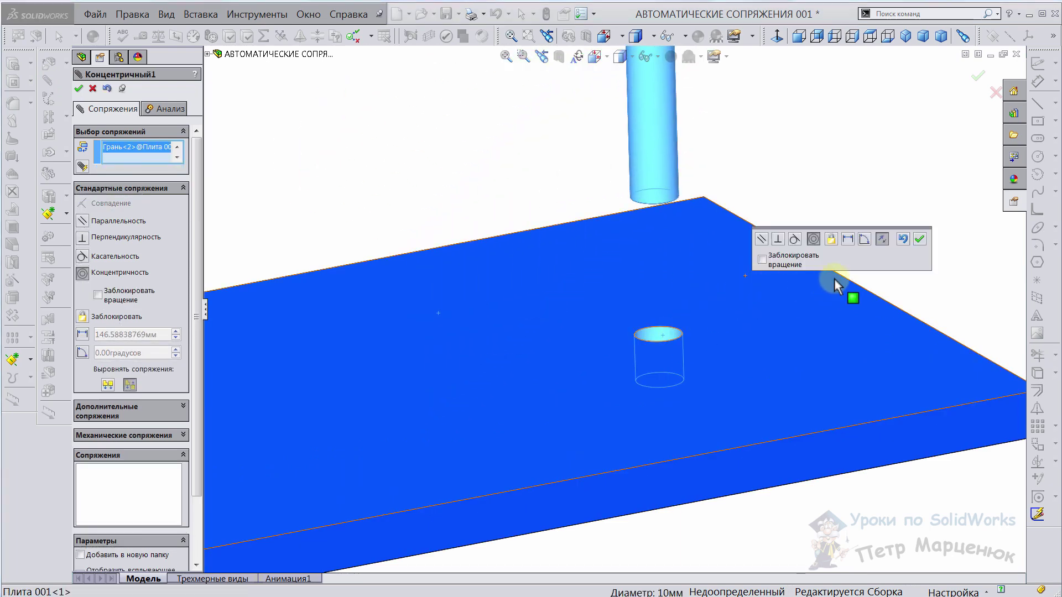
pyautogui.scroll(3, 756, 307)
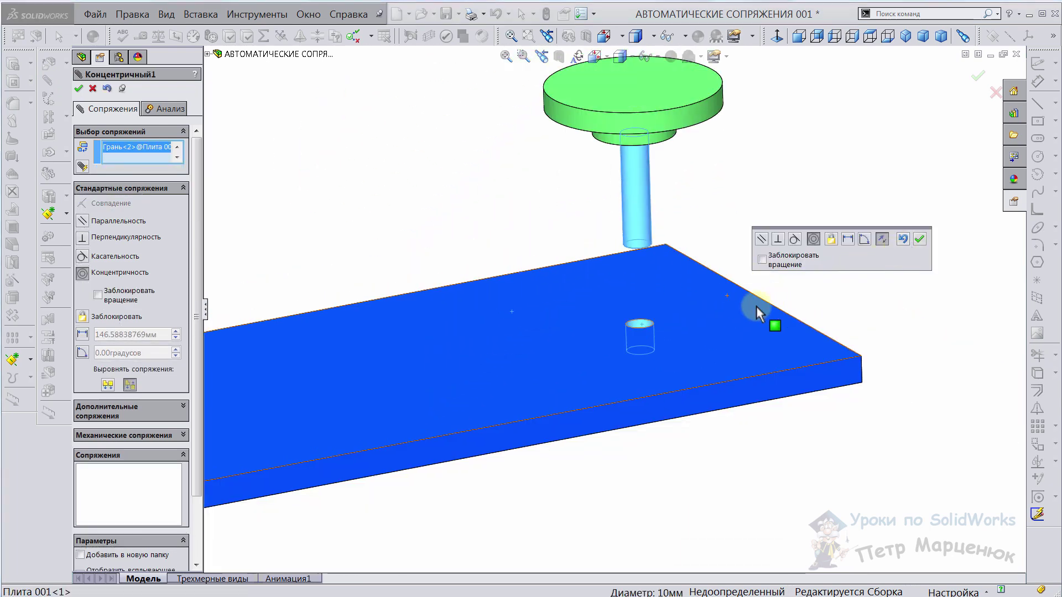
pyautogui.click(921, 240)
# Mate the pin's step face coincident to the plate top, finish mating, and select the pin.
pyautogui.moveTo(734, 286)
pyautogui.mouseDown(button='middle')
pyautogui.moveTo(639, 261)
pyautogui.moveTo(676, 160)
pyautogui.mouseUp(button='middle')
pyautogui.click(674, 153)
pyautogui.moveTo(711, 220); pyautogui.dragTo(694, 315, button='middle')
pyautogui.click(677, 316)
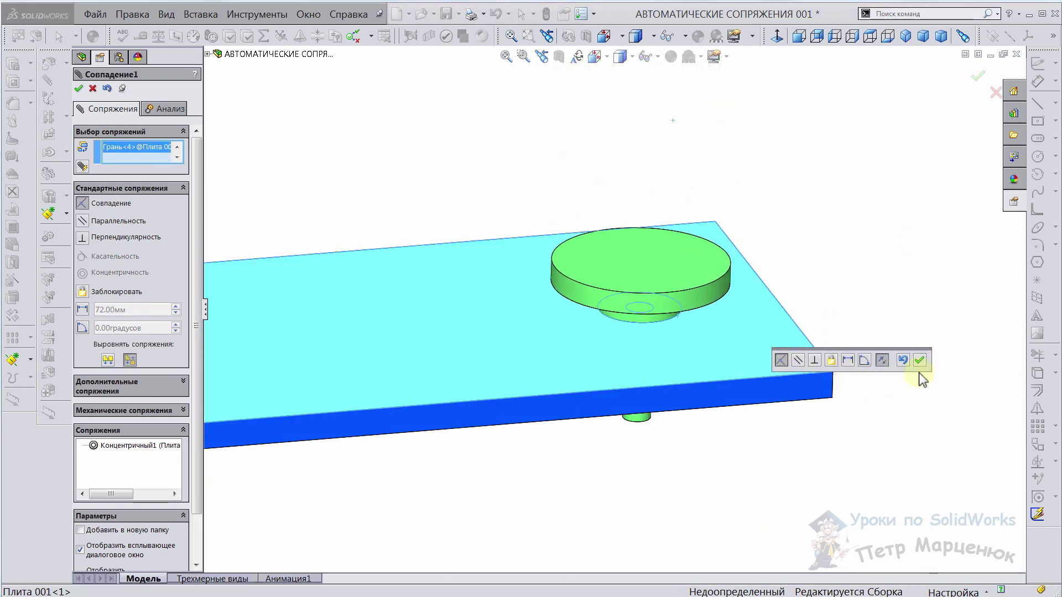
pyautogui.click(920, 360)
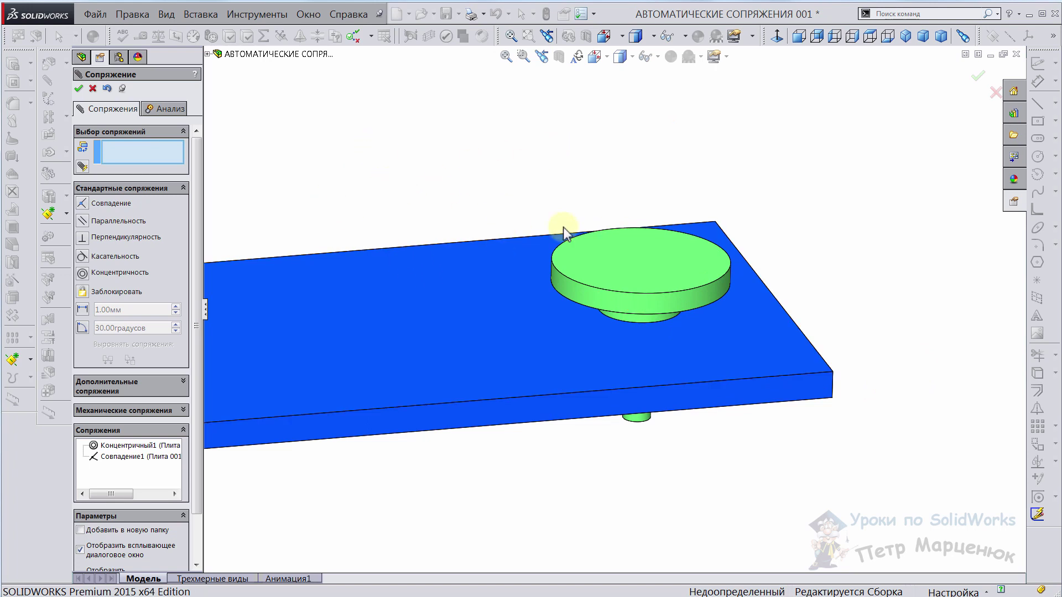
pyautogui.press('Escape')
pyautogui.moveTo(486, 226)
pyautogui.mouseDown(button='middle')
pyautogui.moveTo(581, 301)
pyautogui.moveTo(533, 351)
pyautogui.moveTo(599, 330)
pyautogui.moveTo(642, 334)
pyautogui.mouseUp(button='middle')
pyautogui.click(768, 254)
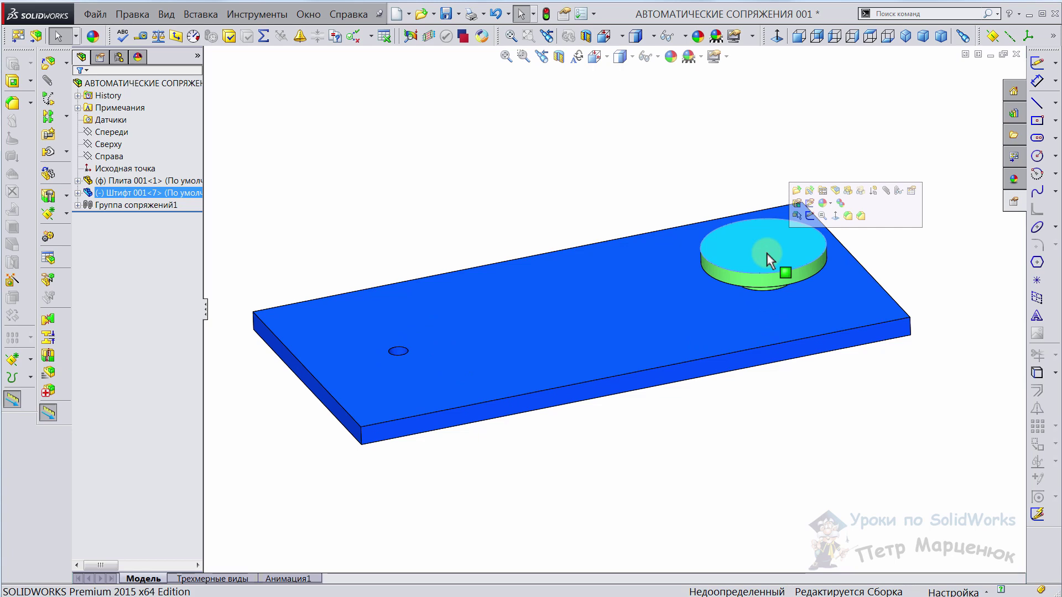
# Delete the pin from the assembly and save the assembly.
pyautogui.press('Delete')
pyautogui.press('Return')
pyautogui.click(532, 152)
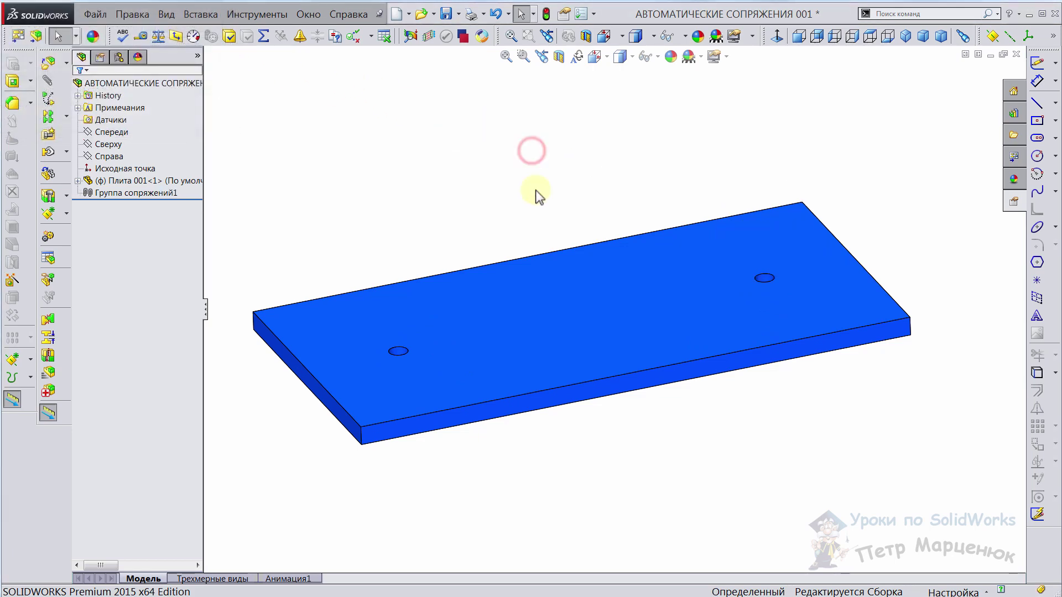
pyautogui.click(449, 13)
# Open the Штифт 001 part and start a Mate Reference from Reference Geometry.
pyautogui.click(422, 14)
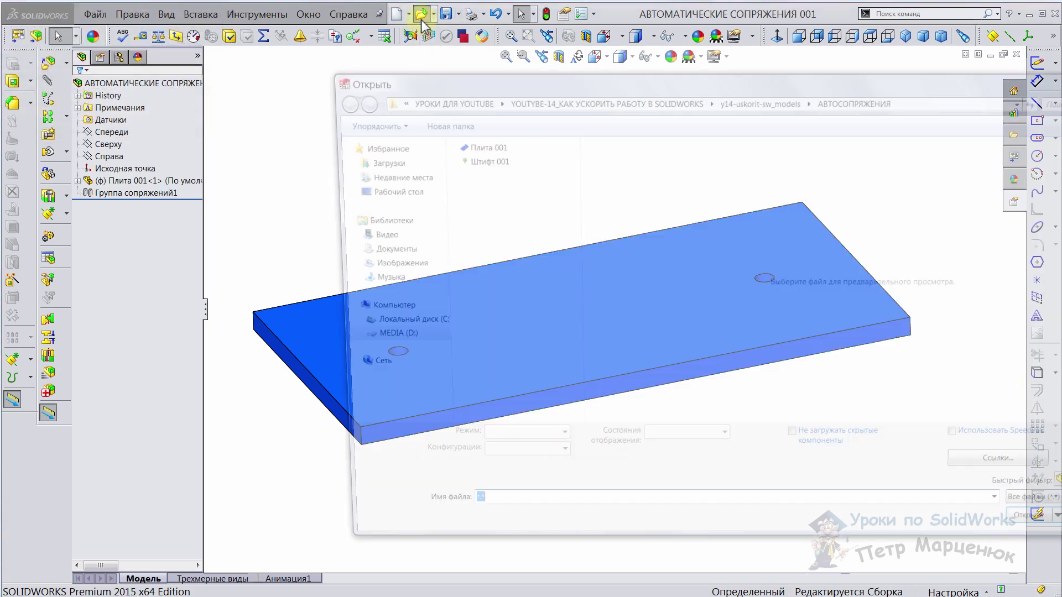
pyautogui.click(652, 78)
pyautogui.moveTo(579, 79); pyautogui.dragTo(388, 49)
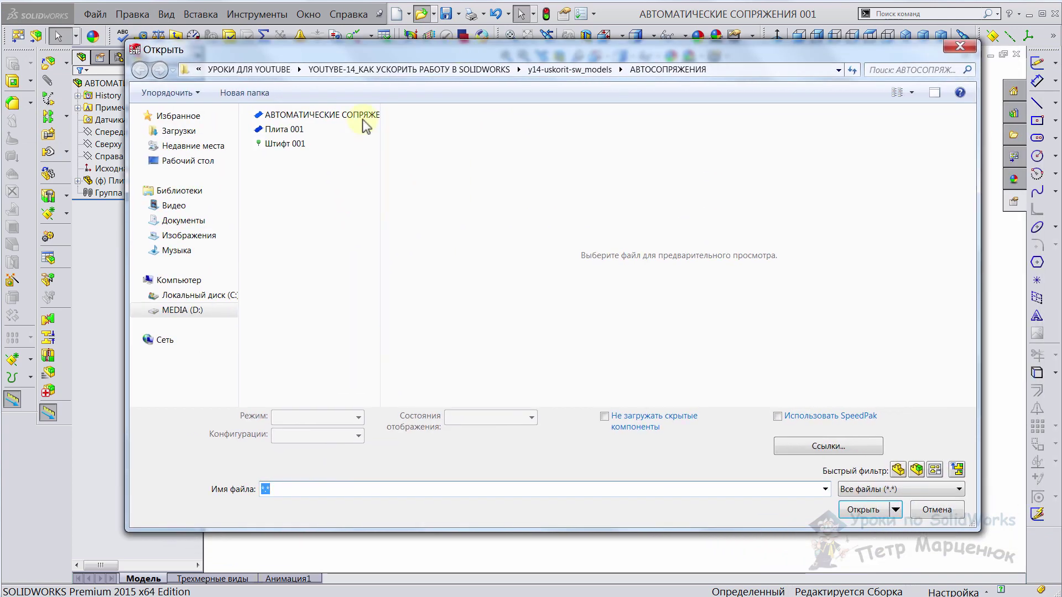
pyautogui.click(282, 147)
pyautogui.click(854, 509)
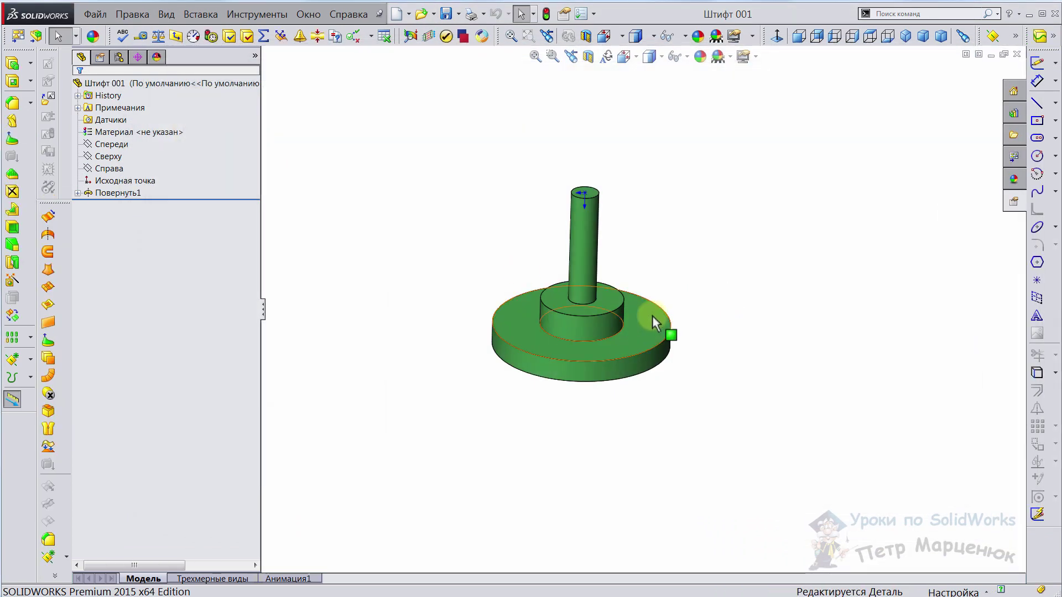
pyautogui.scroll(-3, 652, 315)
pyautogui.moveTo(611, 315)
pyautogui.mouseDown(button='middle')
pyautogui.moveTo(593, 373)
pyautogui.moveTo(617, 339)
pyautogui.mouseUp(button='middle')
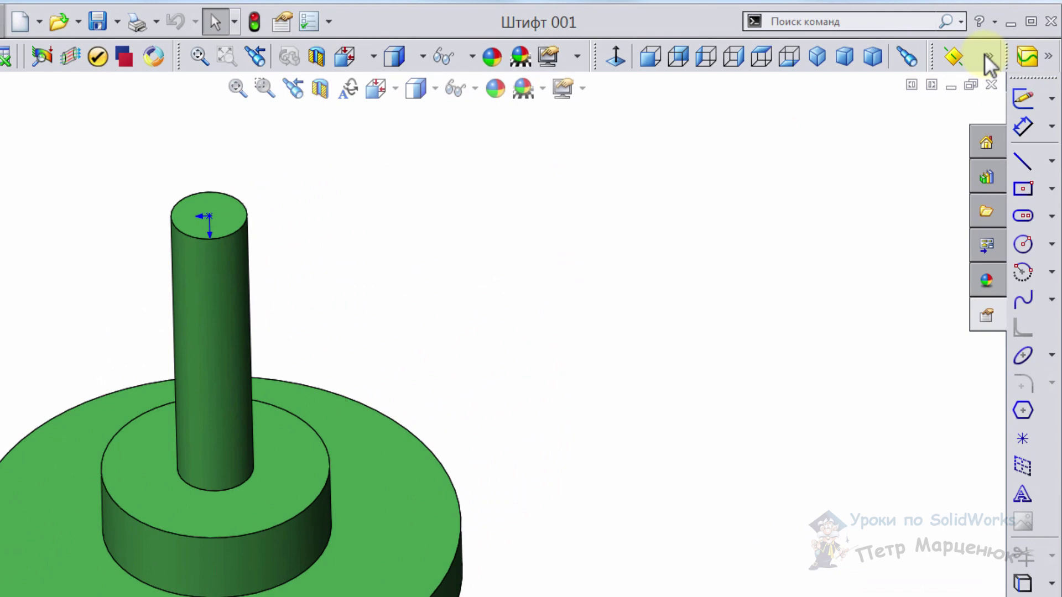
pyautogui.click(986, 56)
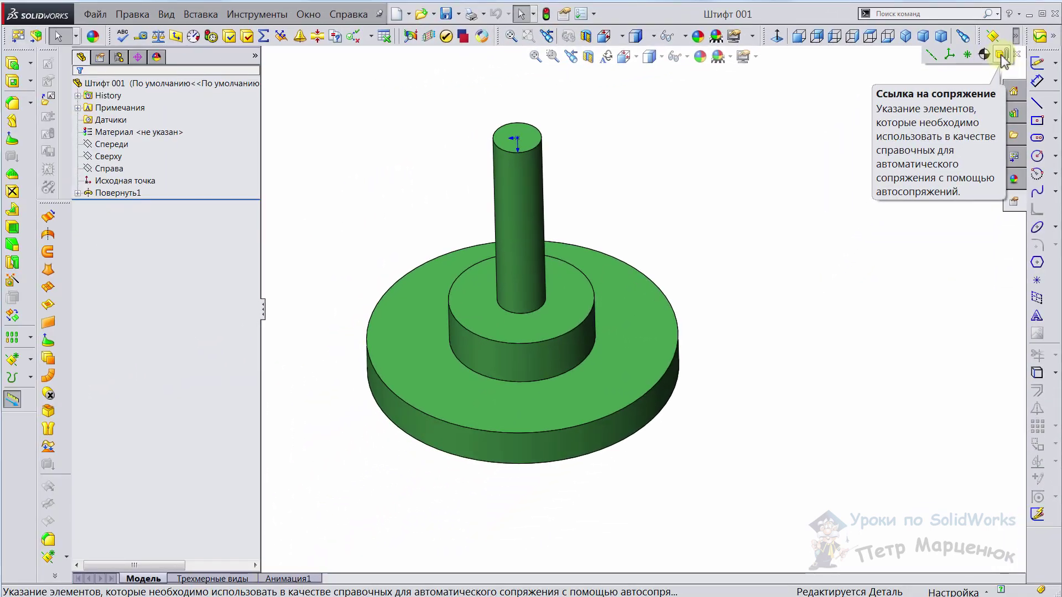
pyautogui.click(1002, 56)
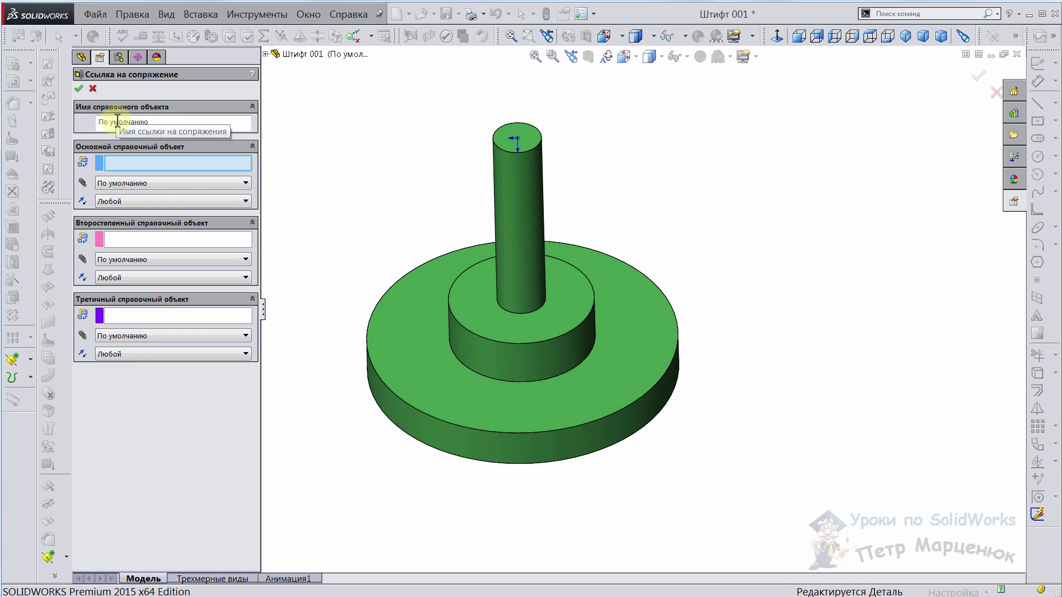
# Keep the default name and set the shaft face as primary reference, Concentric, alignment Любой.
pyautogui.click(116, 122)
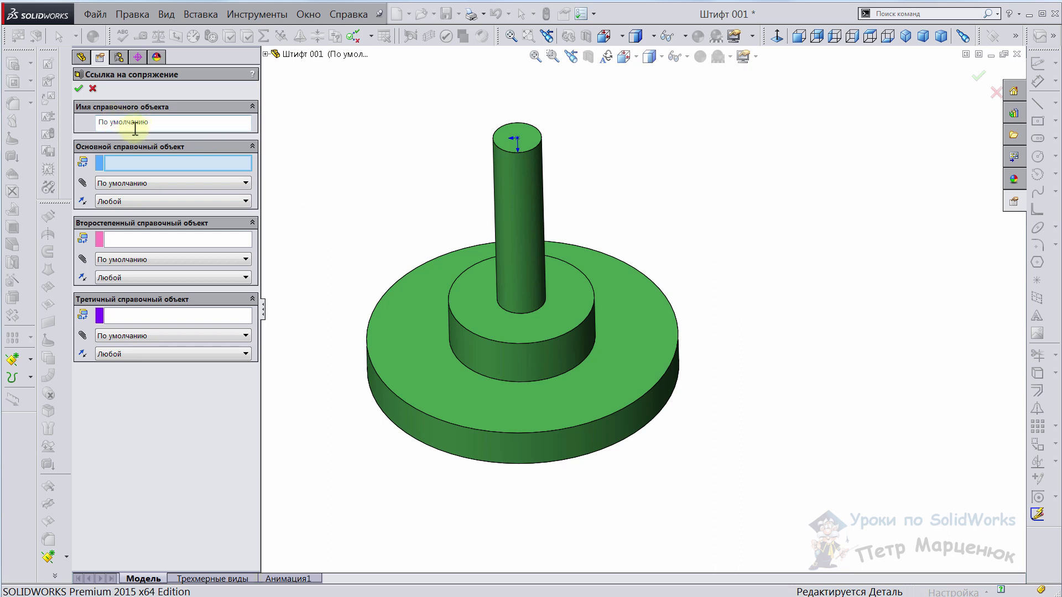
pyautogui.moveTo(188, 123); pyautogui.dragTo(83, 121)
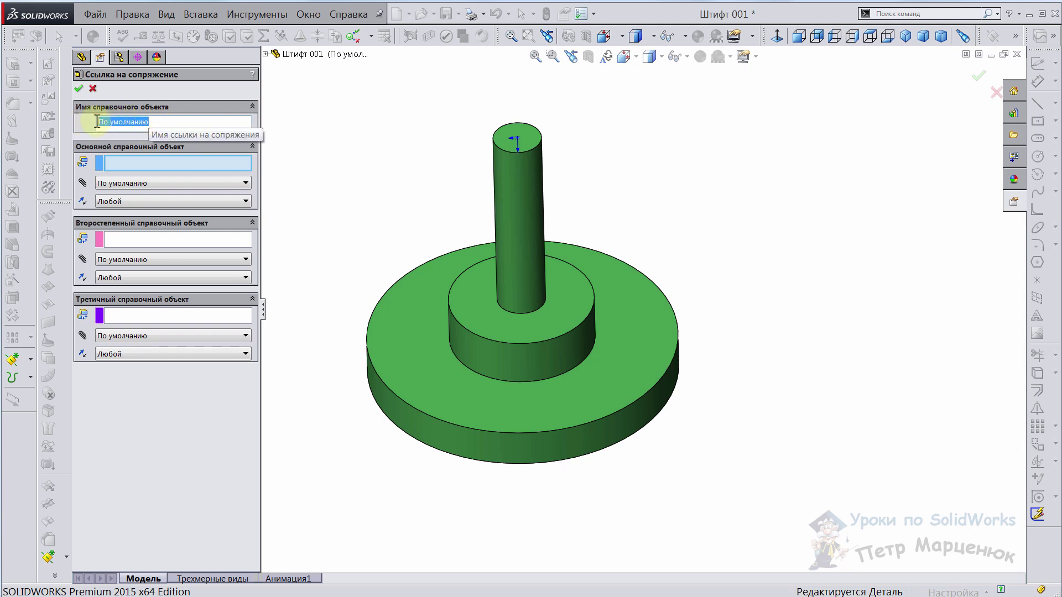
pyautogui.click(157, 123)
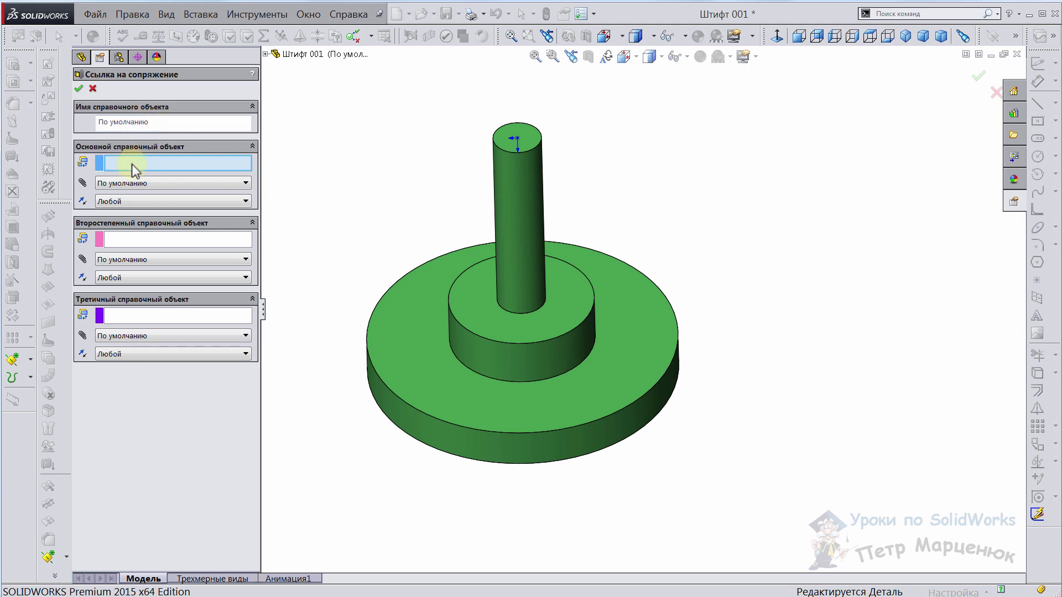
pyautogui.click(517, 191)
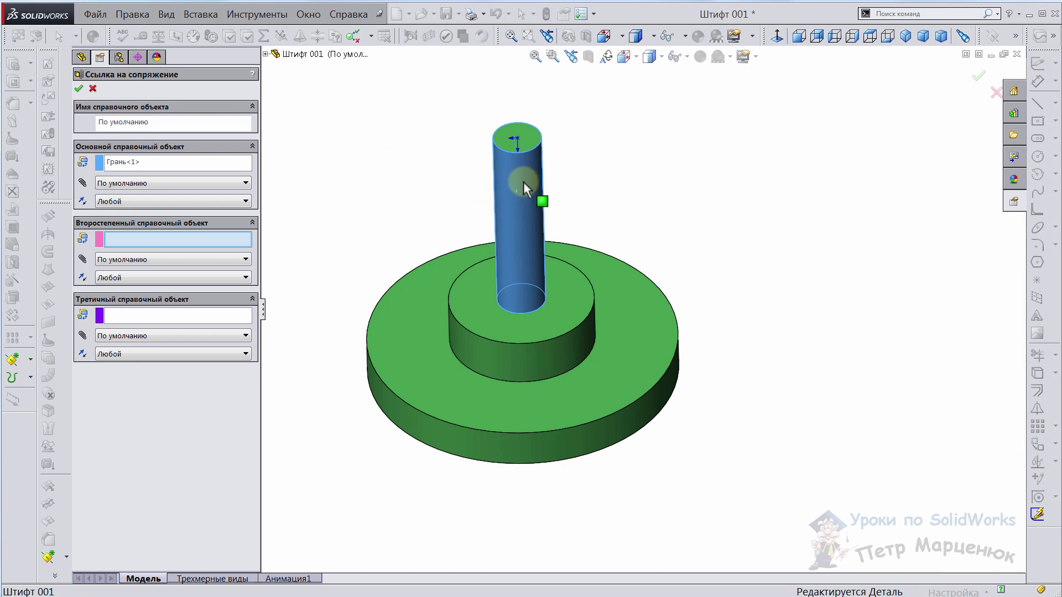
pyautogui.moveTo(534, 337)
pyautogui.mouseDown(button='middle')
pyautogui.moveTo(540, 171)
pyautogui.moveTo(541, 279)
pyautogui.mouseUp(button='middle')
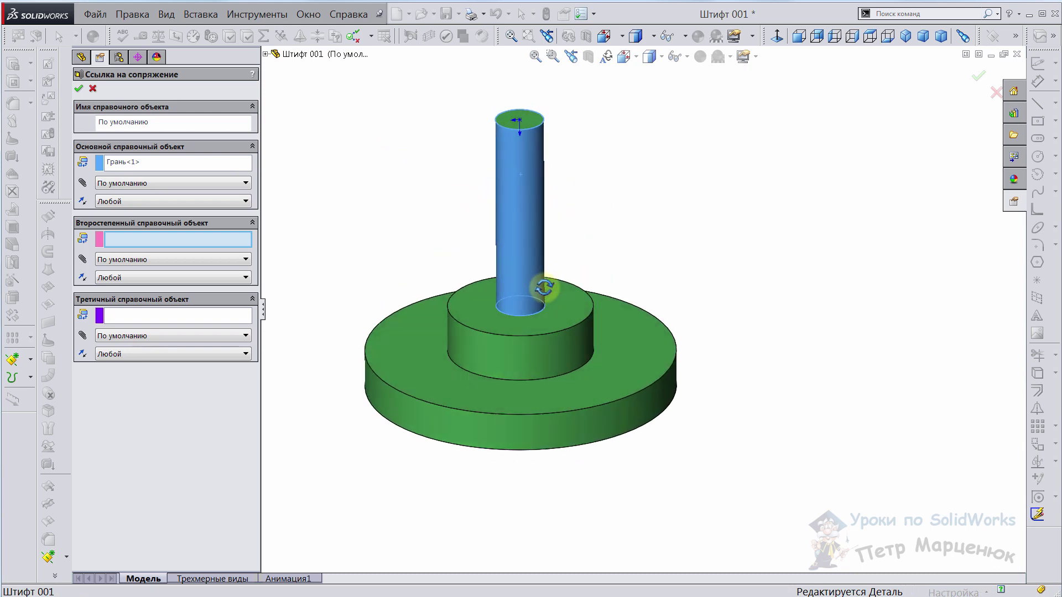
pyautogui.click(124, 183)
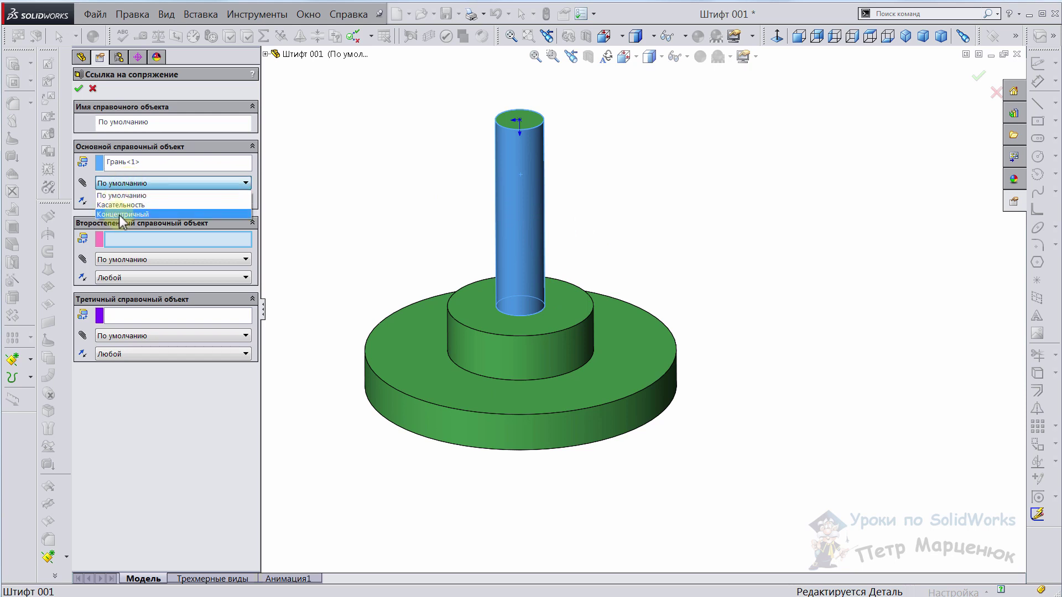
pyautogui.click(120, 215)
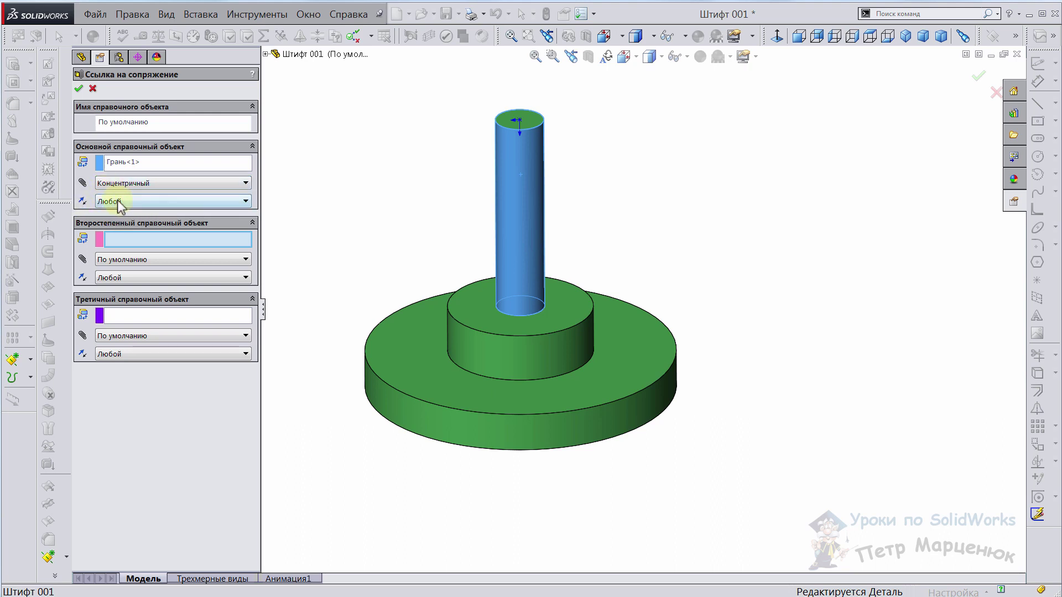
pyautogui.click(117, 201)
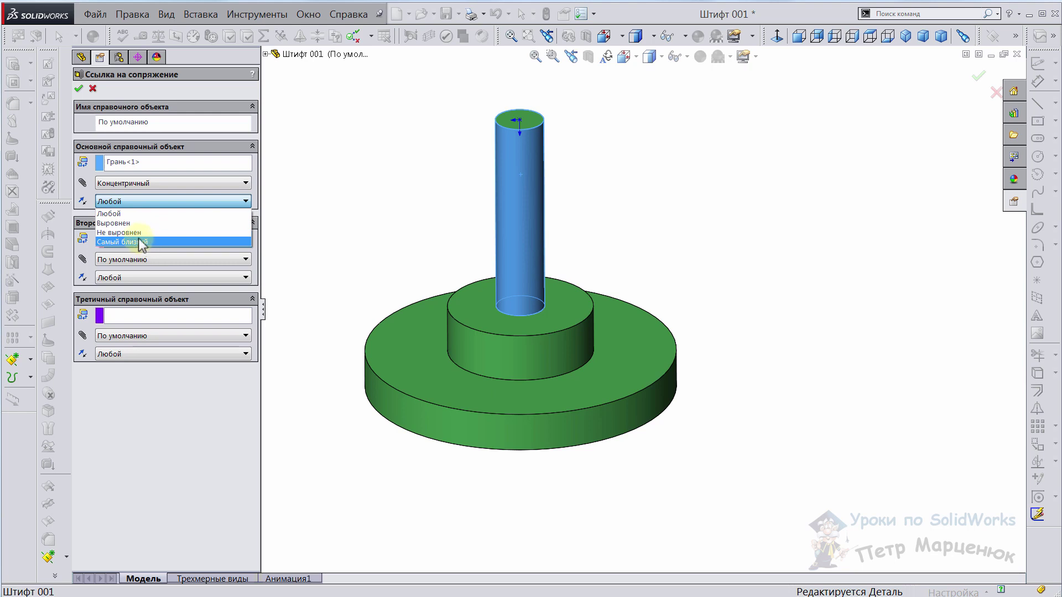
pyautogui.click(118, 214)
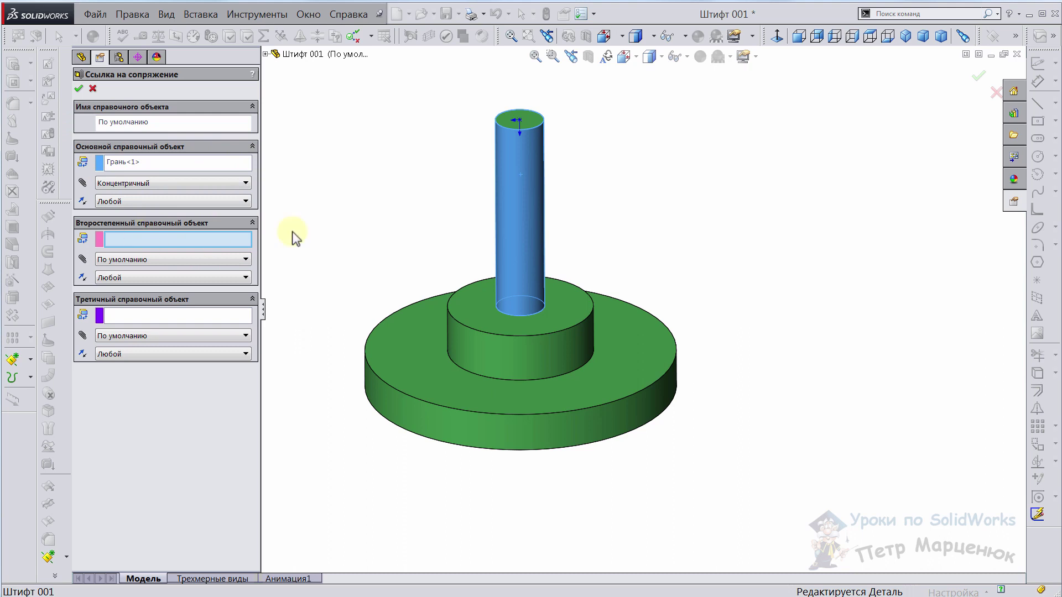
# Set the middle cylinder's top face as secondary reference, Coincident, alignment Любой, and confirm.
pyautogui.click(475, 304)
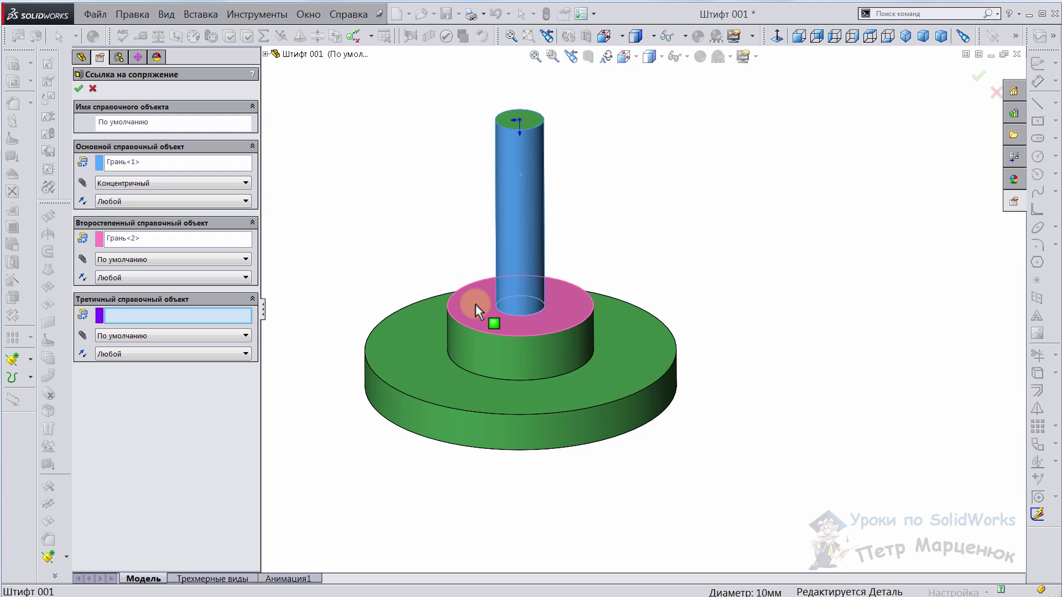
pyautogui.click(120, 258)
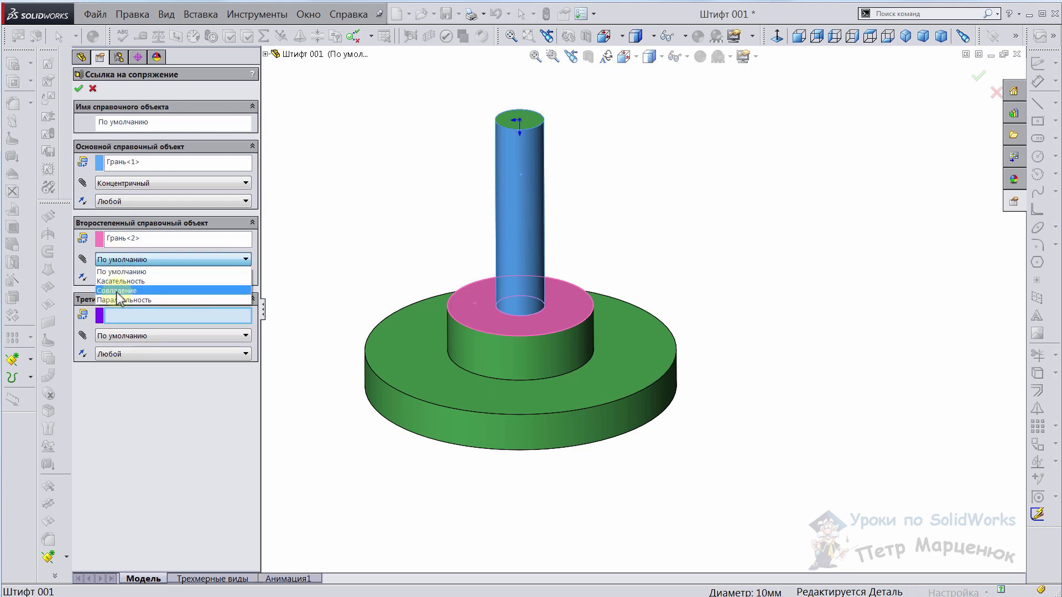
pyautogui.click(117, 291)
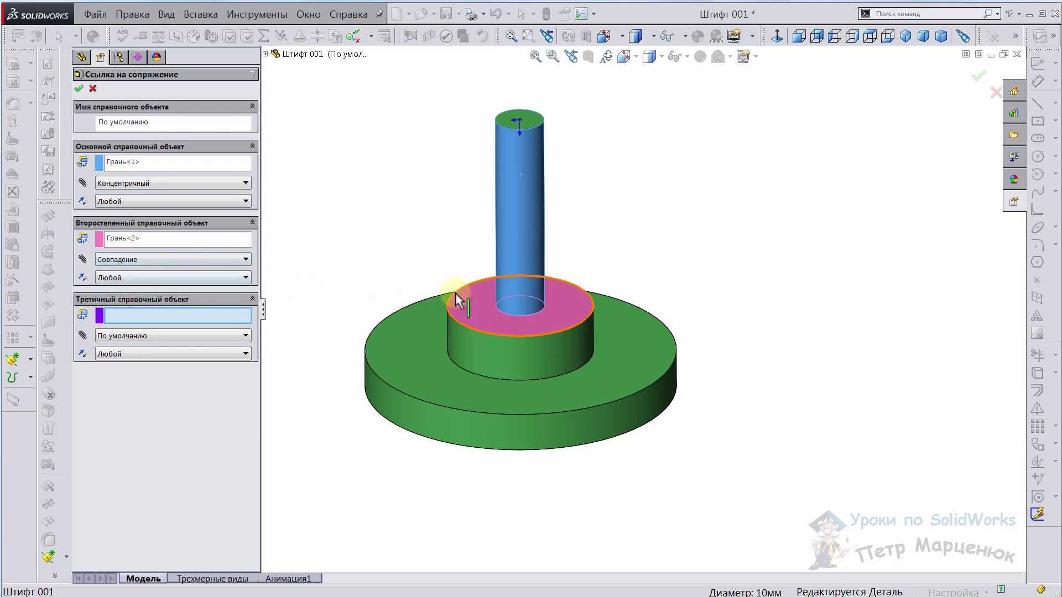
pyautogui.click(105, 277)
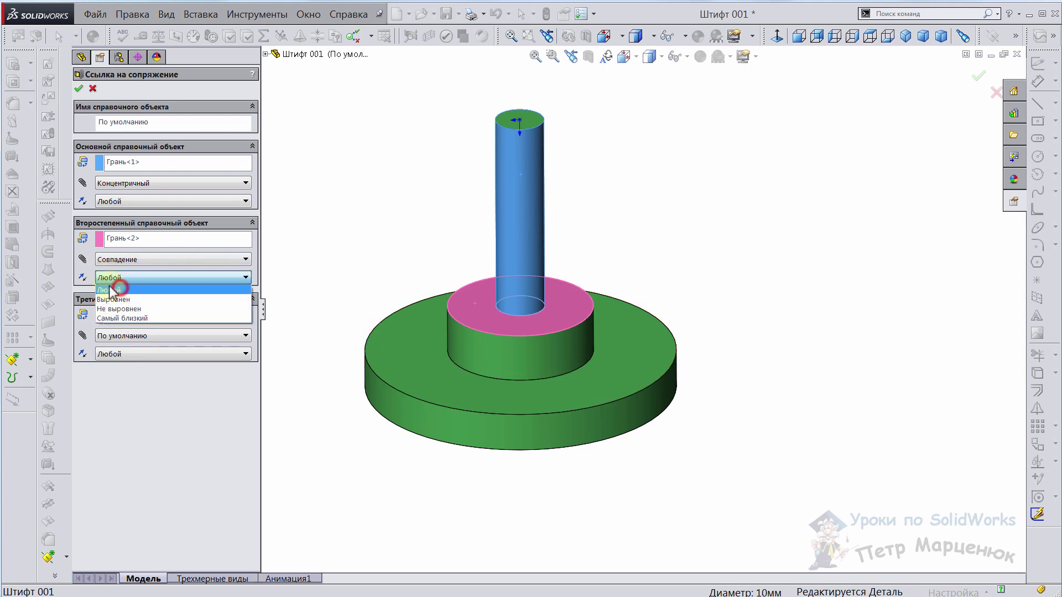
pyautogui.click(117, 290)
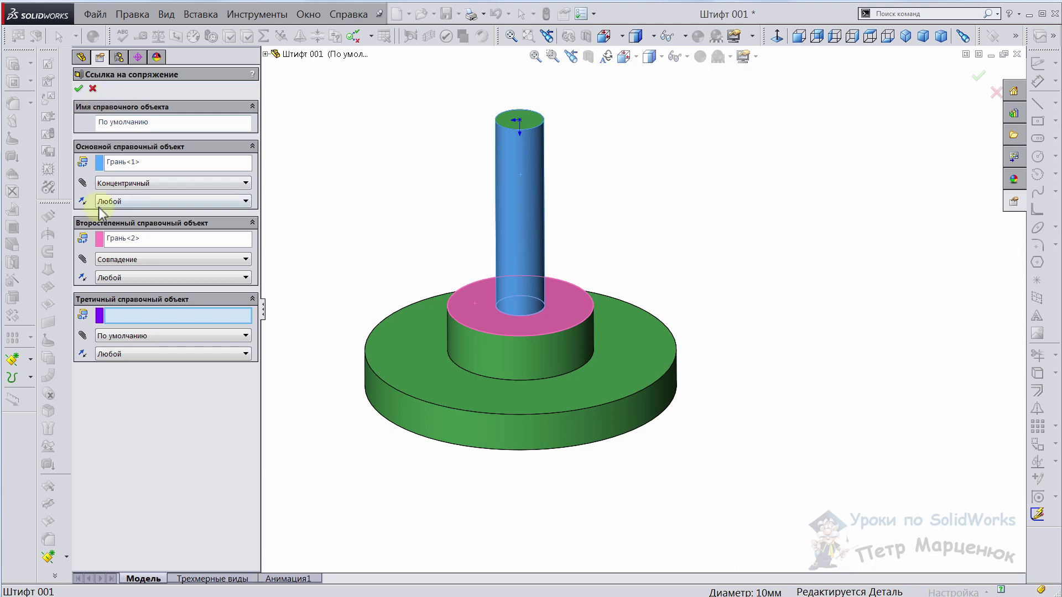
pyautogui.click(79, 89)
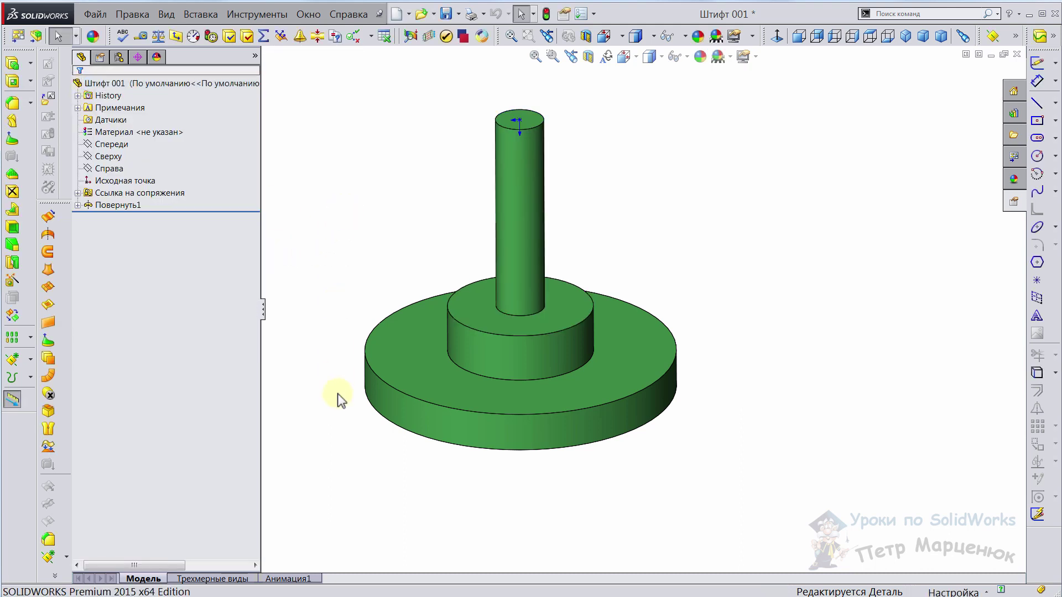
# Inspect the pin's По умолчанию-<1> mate reference, then save and close Штифт 001.
pyautogui.click(84, 197)
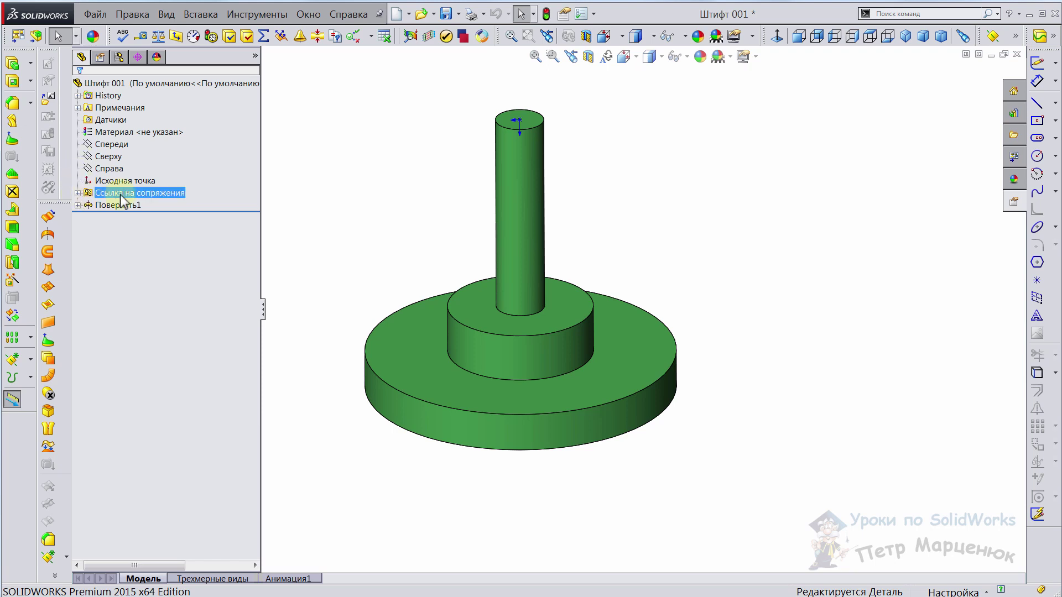
pyautogui.click(78, 193)
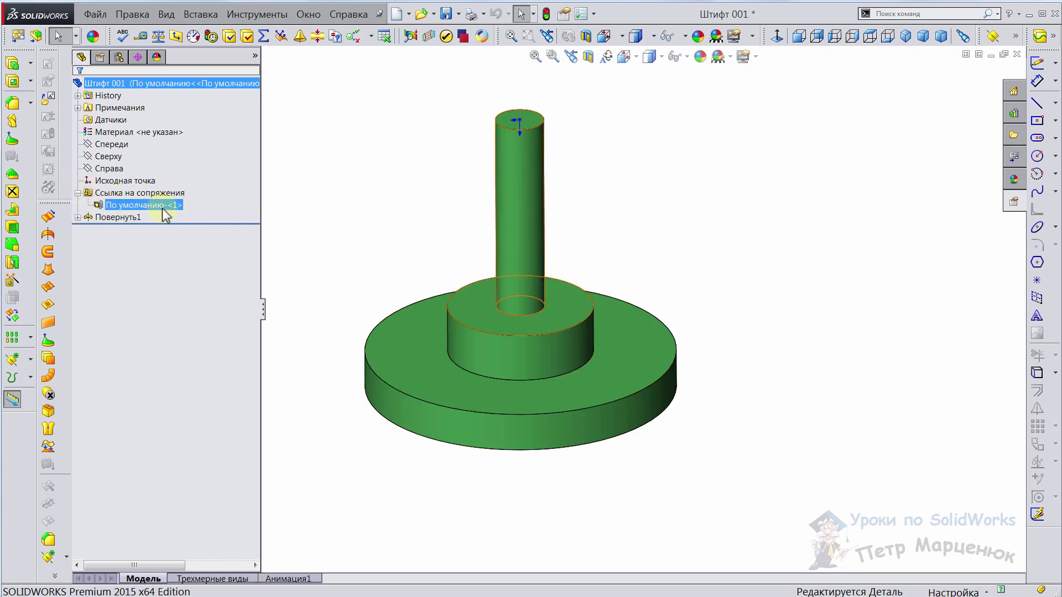
pyautogui.click(137, 206)
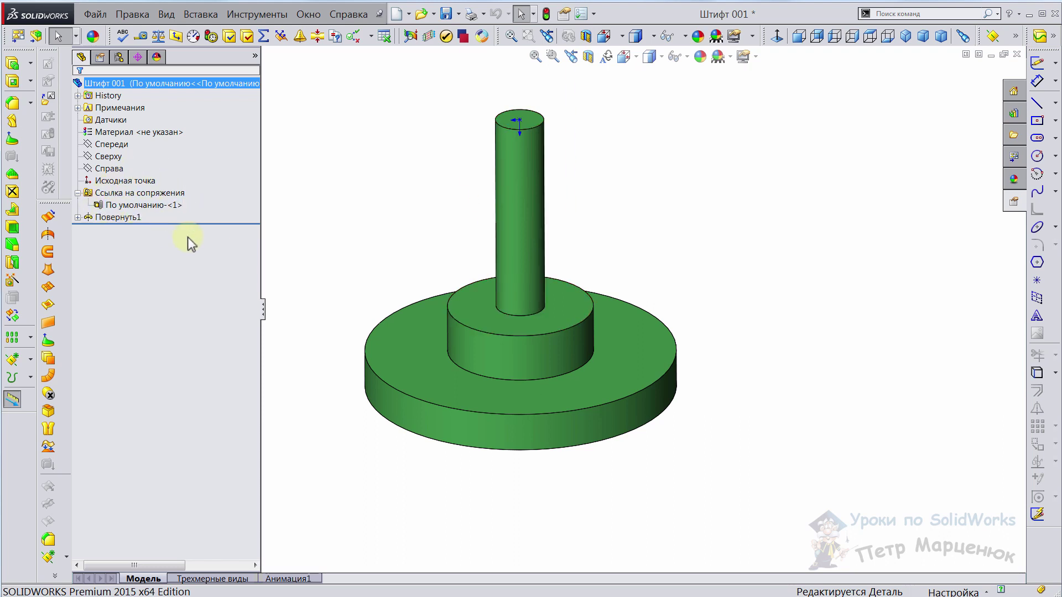
pyautogui.click(803, 209)
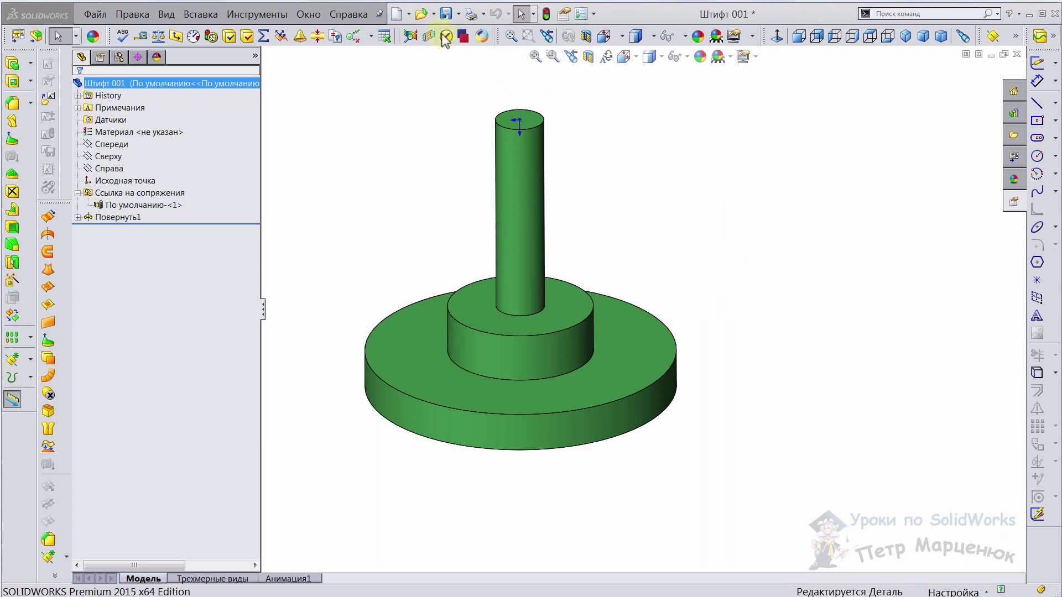
pyautogui.click(446, 14)
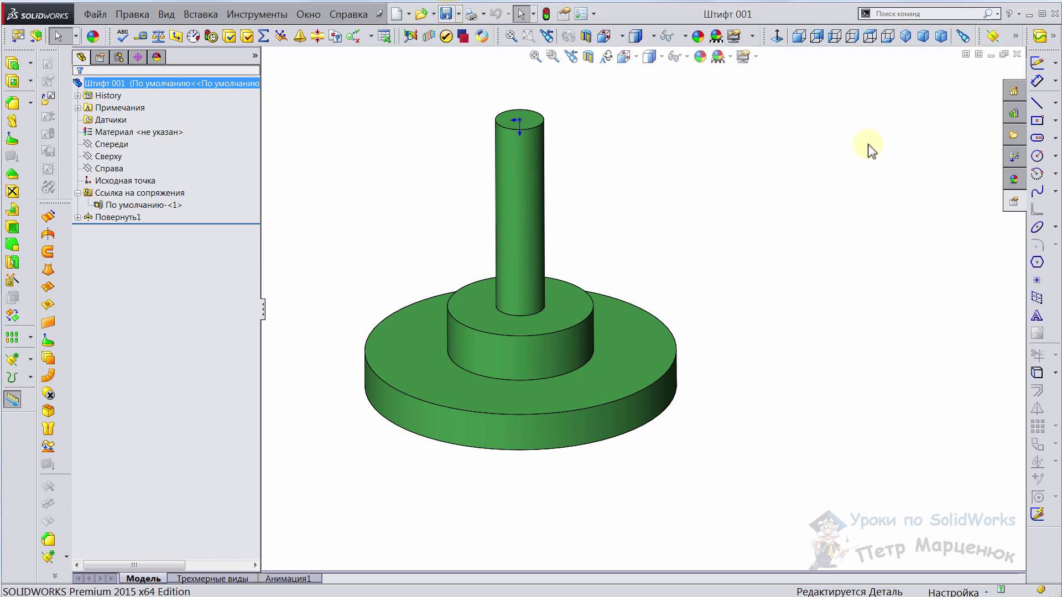
pyautogui.click(1016, 55)
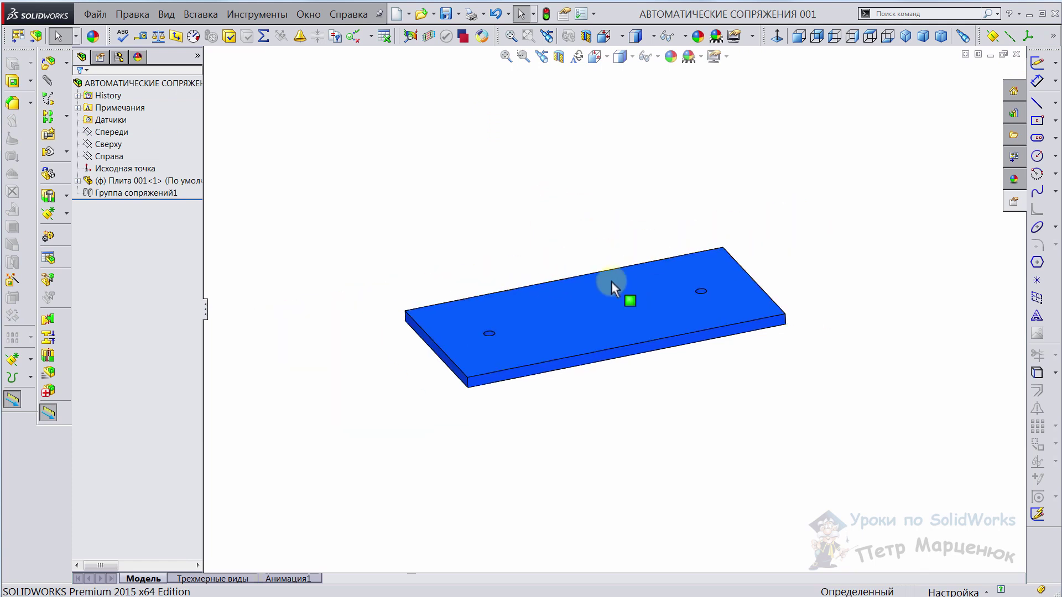
# Load the Штифт 001 pin part for insertion into the assembly.
pyautogui.scroll(-2, 611, 281)
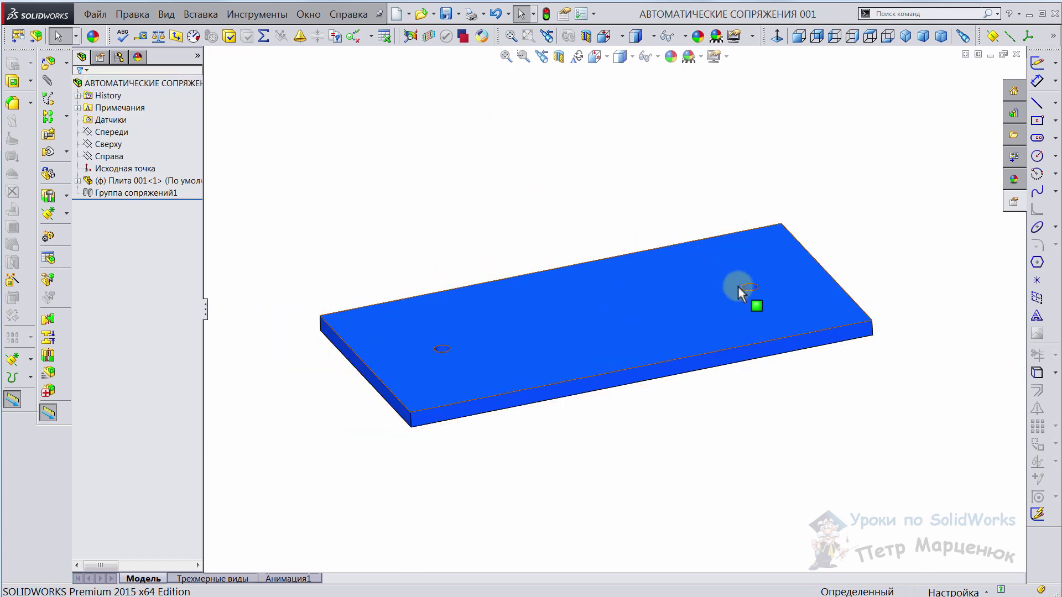
pyautogui.scroll(-1, 740, 292)
pyautogui.scroll(-1, 813, 265)
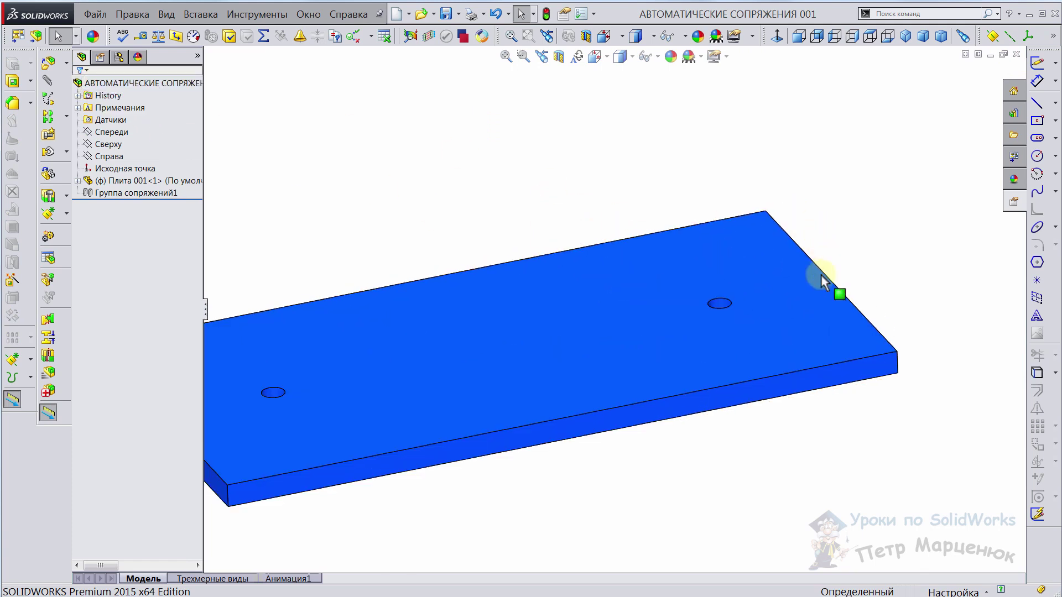
pyautogui.click(49, 65)
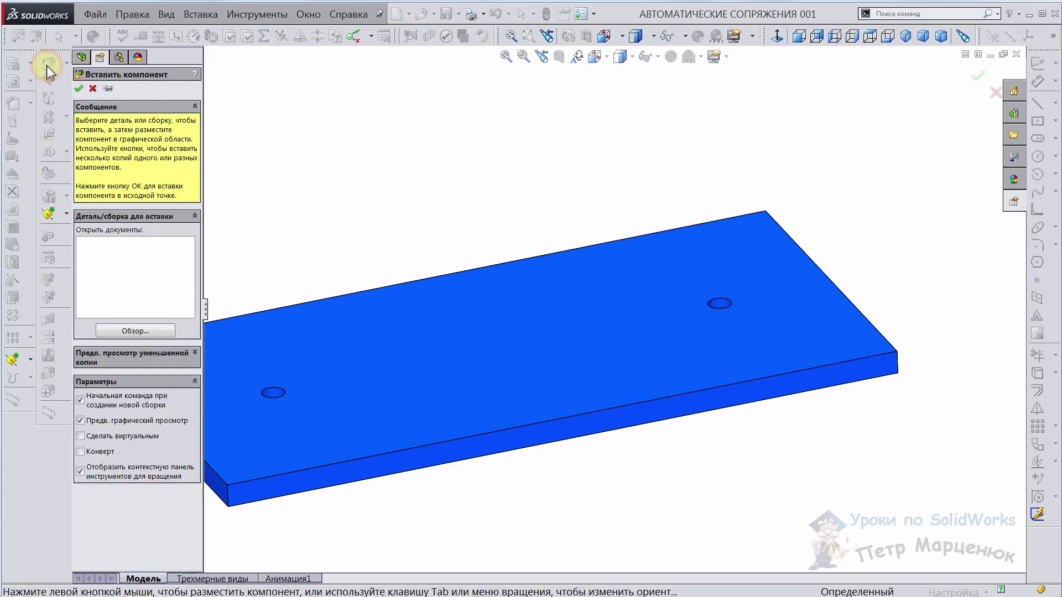
pyautogui.click(134, 332)
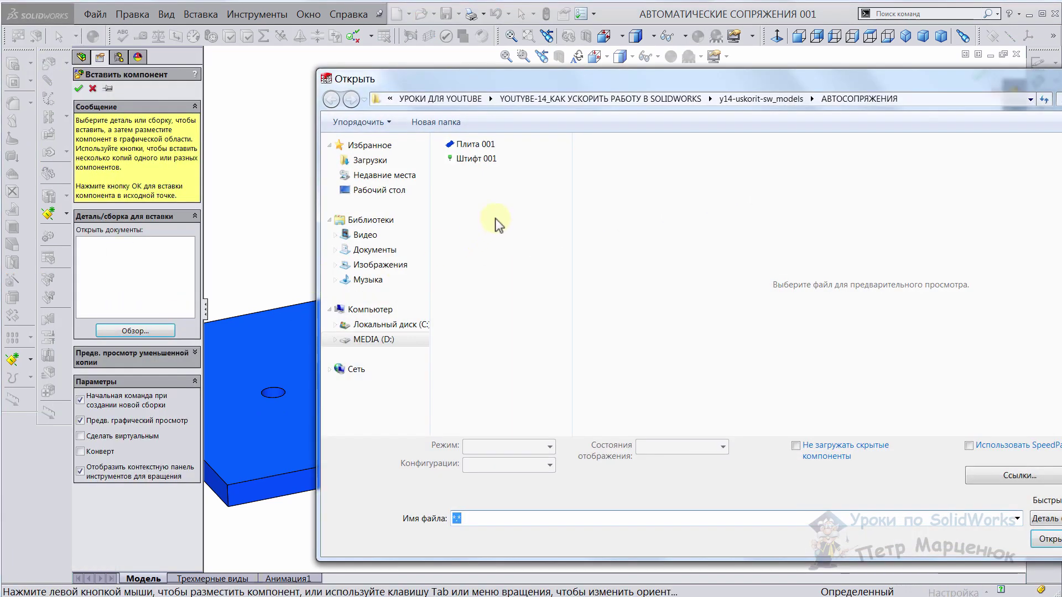
pyautogui.moveTo(369, 59); pyautogui.dragTo(306, 56)
pyautogui.click(276, 134)
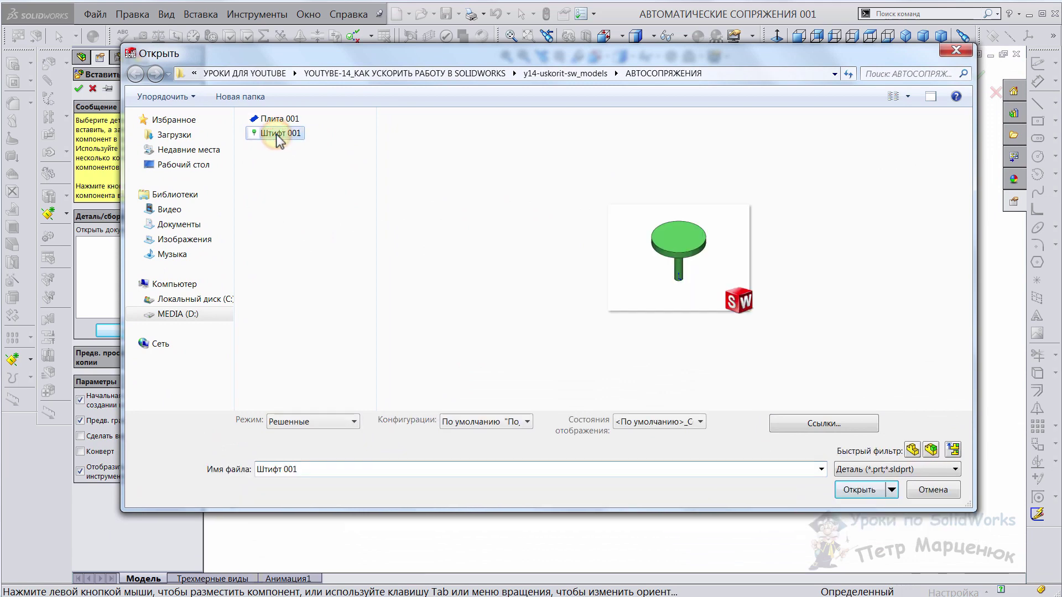
pyautogui.click(858, 490)
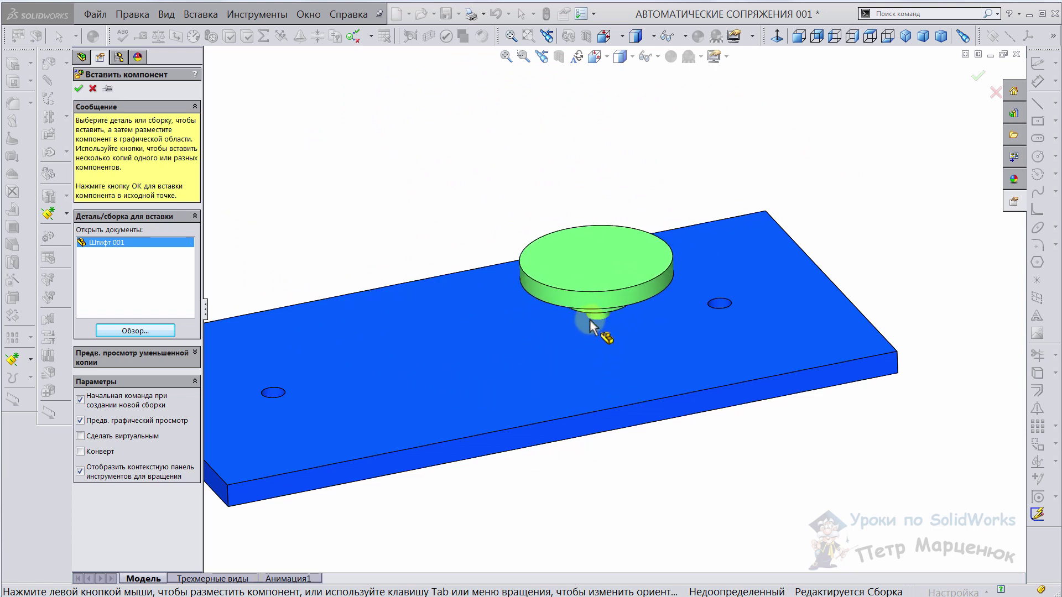
# Seat the pin in the plate's hole with flipped alignment and accept the placement.
pyautogui.scroll(-5, 775, 271)
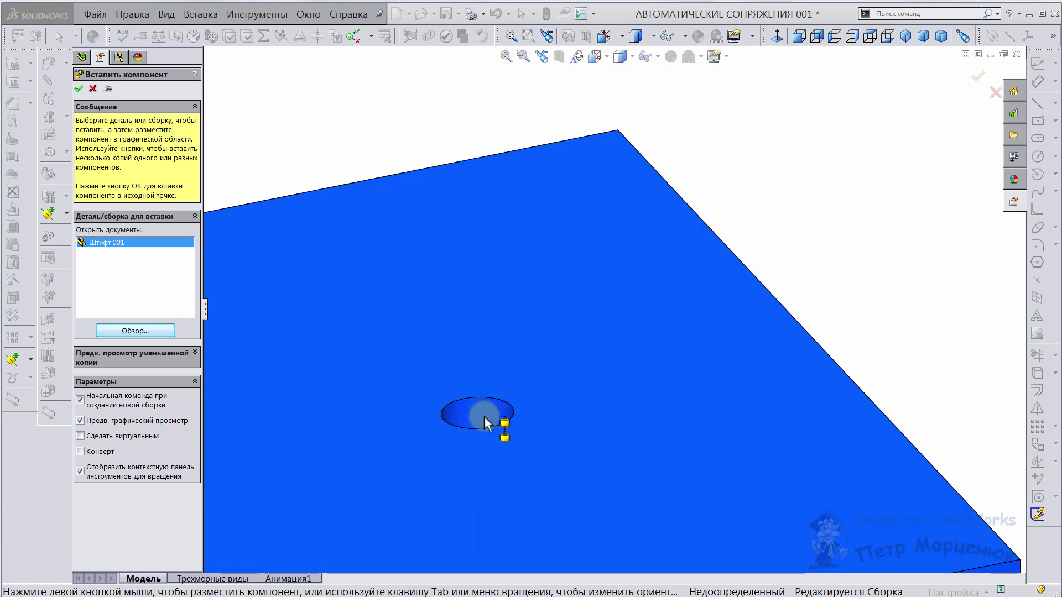
pyautogui.scroll(5, 608, 357)
pyautogui.scroll(3, 622, 351)
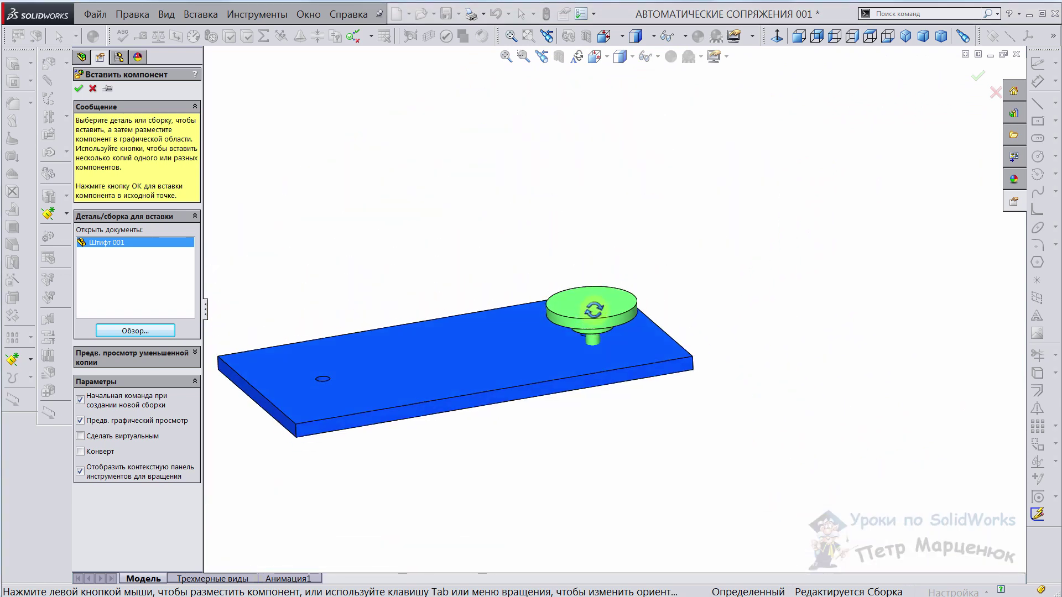
pyautogui.moveTo(592, 315)
pyautogui.mouseDown(button='middle')
pyautogui.moveTo(599, 220)
pyautogui.moveTo(635, 427)
pyautogui.mouseUp(button='middle')
pyautogui.scroll(-4, 611, 367)
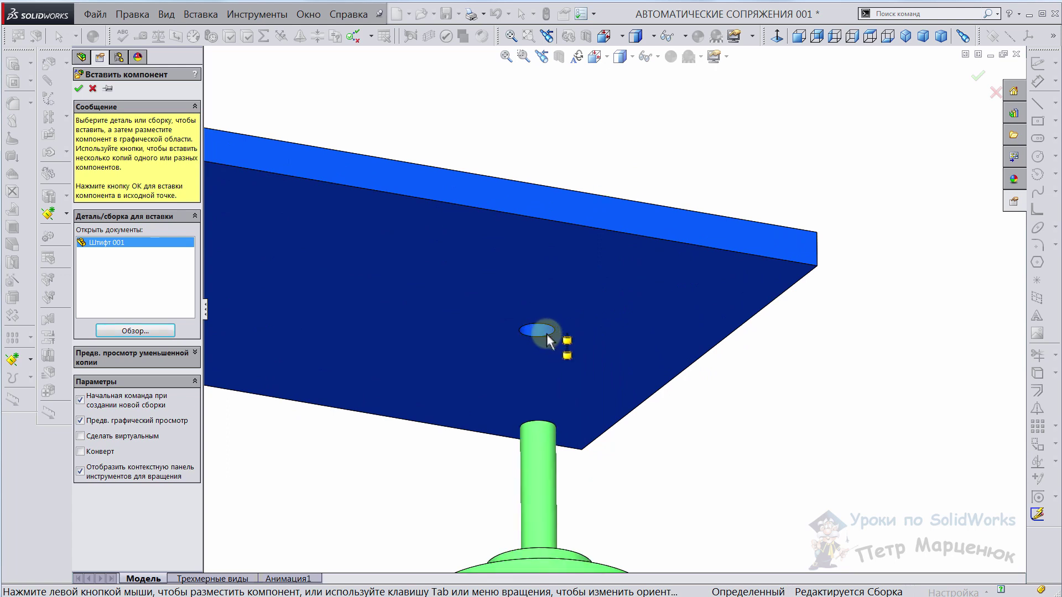
pyautogui.scroll(3, 538, 334)
pyautogui.scroll(3, 679, 335)
pyautogui.scroll(-2, 593, 311)
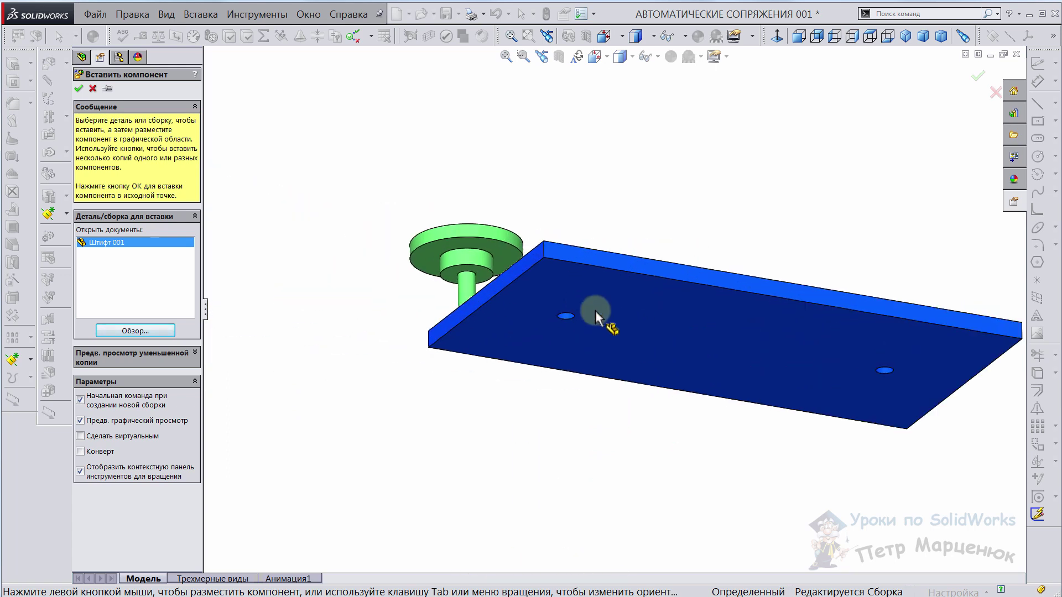
pyautogui.scroll(-4, 595, 310)
pyautogui.scroll(1, 496, 319)
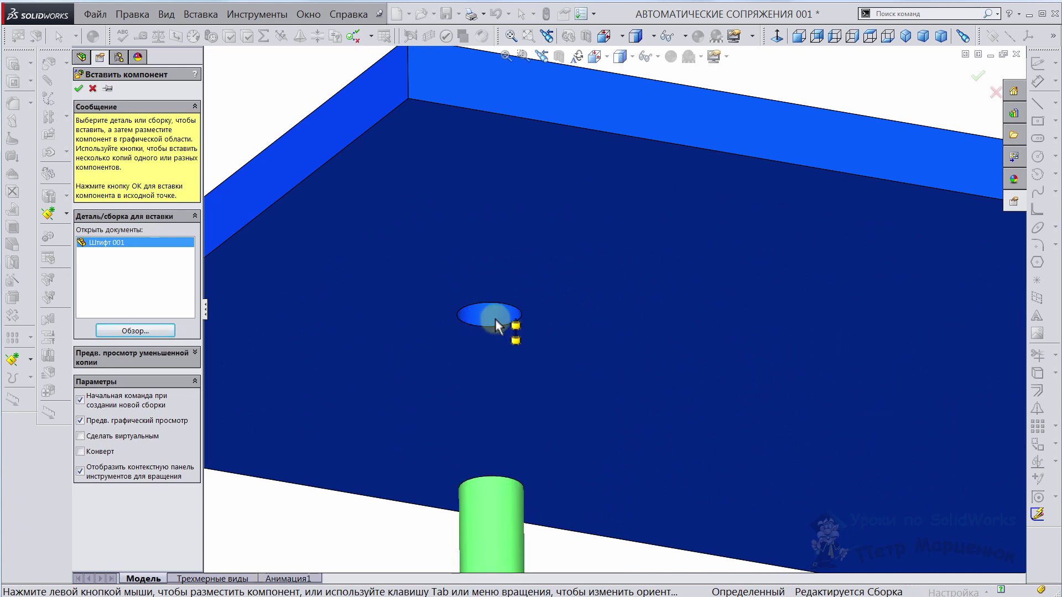
pyautogui.scroll(3, 570, 368)
pyautogui.scroll(1, 774, 410)
pyautogui.scroll(-2, 626, 380)
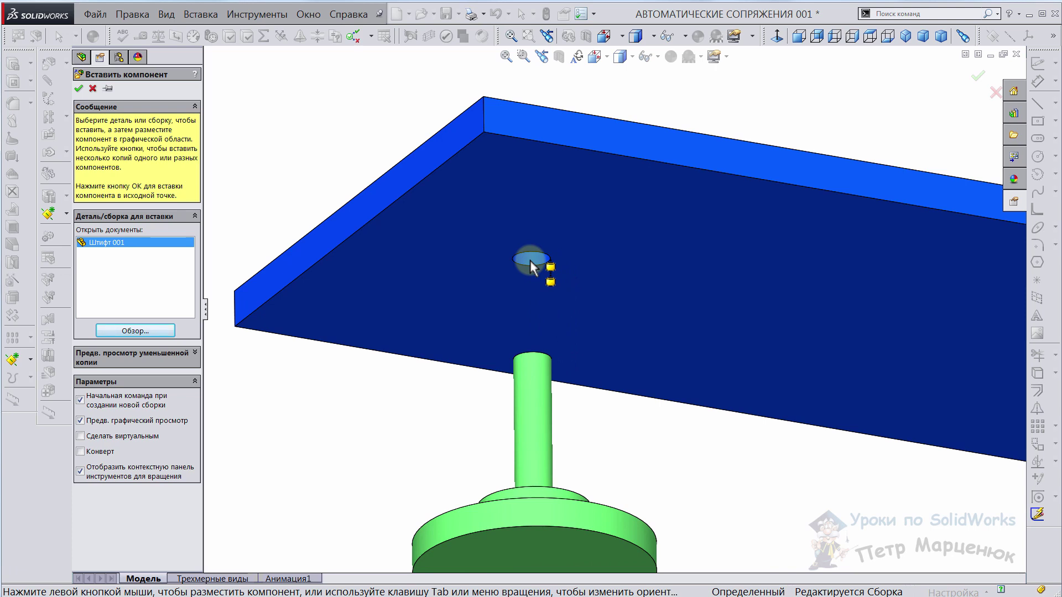
pyautogui.click(530, 260)
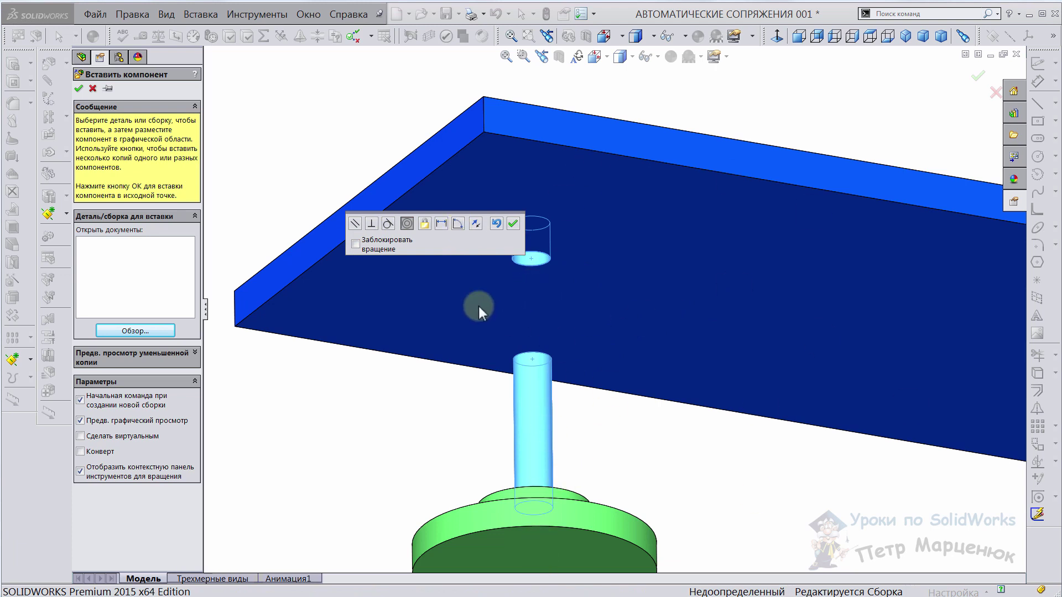
pyautogui.click(474, 223)
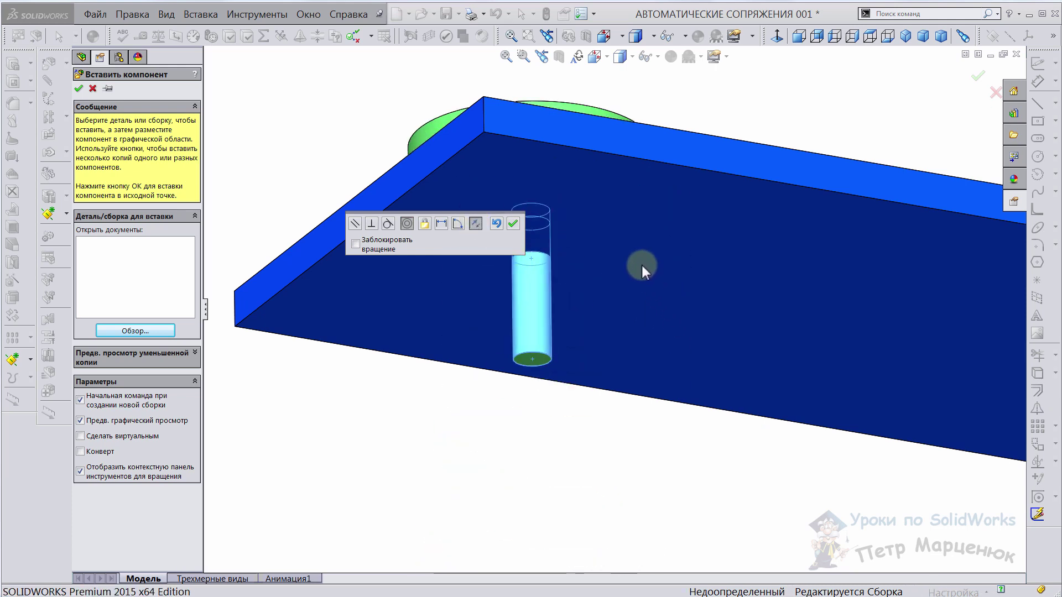
pyautogui.click(513, 224)
# Drag the pin above the plate along its hole axis and start a new mate.
pyautogui.moveTo(509, 225); pyautogui.dragTo(707, 348, button='middle')
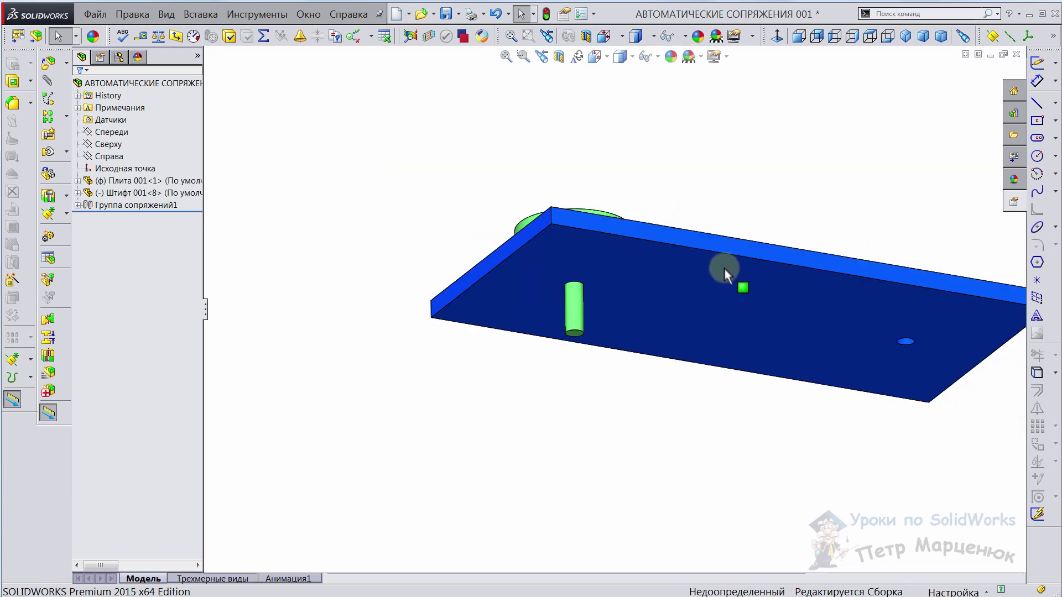
pyautogui.scroll(-5, 580, 327)
pyautogui.moveTo(553, 297)
pyautogui.mouseDown(button='middle')
pyautogui.moveTo(590, 327)
pyautogui.moveTo(568, 287)
pyautogui.mouseUp(button='middle')
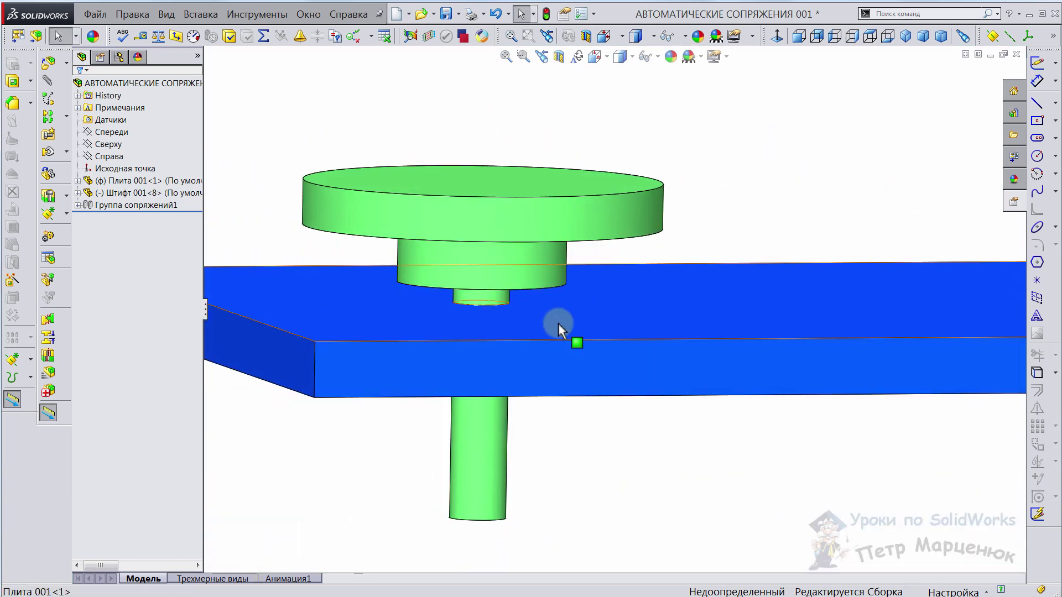
pyautogui.moveTo(559, 323)
pyautogui.mouseDown(button='middle')
pyautogui.moveTo(545, 288)
pyautogui.moveTo(540, 308)
pyautogui.moveTo(564, 332)
pyautogui.mouseUp(button='middle')
pyautogui.scroll(3, 564, 332)
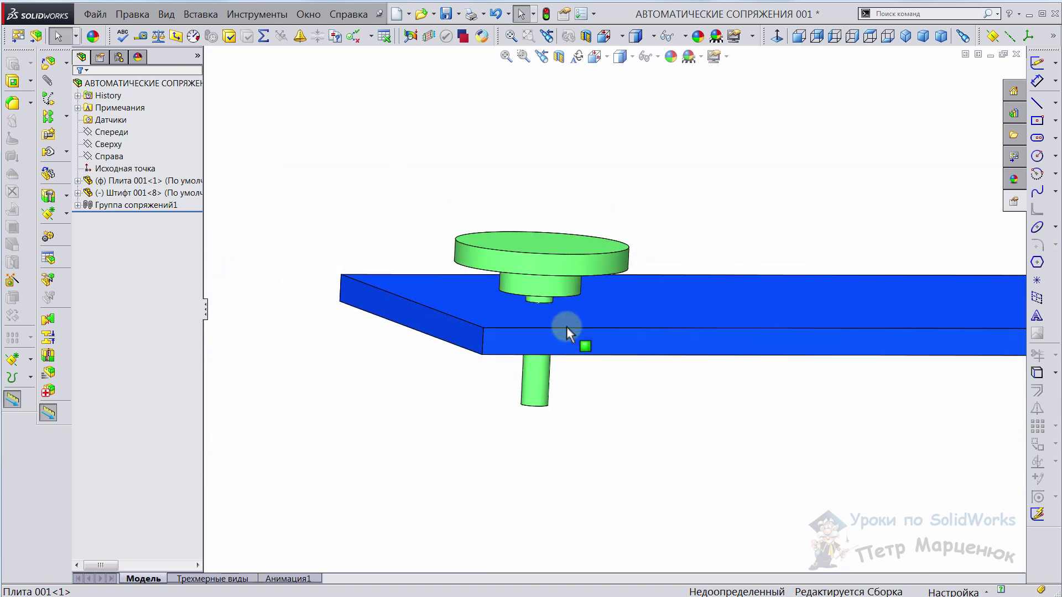
pyautogui.scroll(-2, 559, 221)
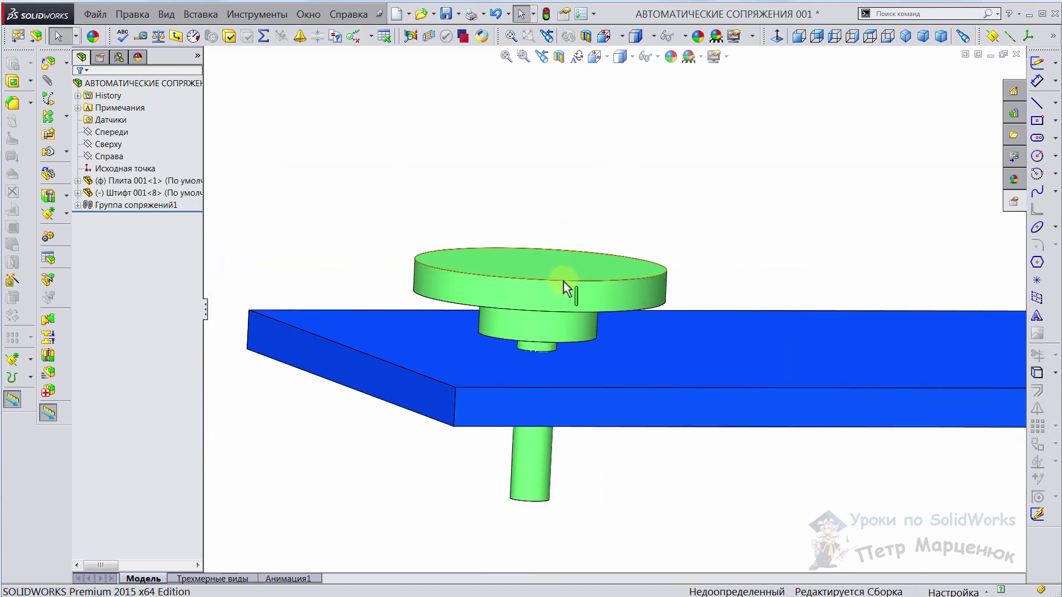
pyautogui.moveTo(564, 284)
pyautogui.mouseDown()
pyautogui.moveTo(536, 127)
pyautogui.moveTo(627, 285)
pyautogui.mouseUp()
pyautogui.moveTo(735, 260)
pyautogui.mouseDown(button='middle')
pyautogui.moveTo(728, 204)
pyautogui.moveTo(729, 227)
pyautogui.mouseUp(button='middle')
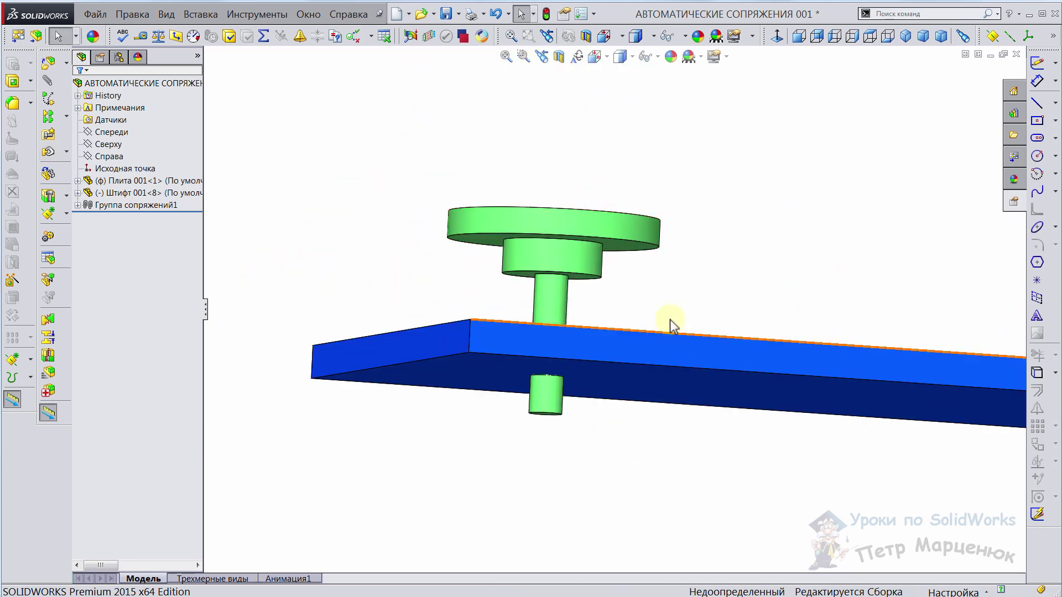
pyautogui.moveTo(669, 321)
pyautogui.mouseDown(button='middle')
pyautogui.moveTo(660, 406)
pyautogui.moveTo(673, 280)
pyautogui.moveTo(666, 301)
pyautogui.mouseUp(button='middle')
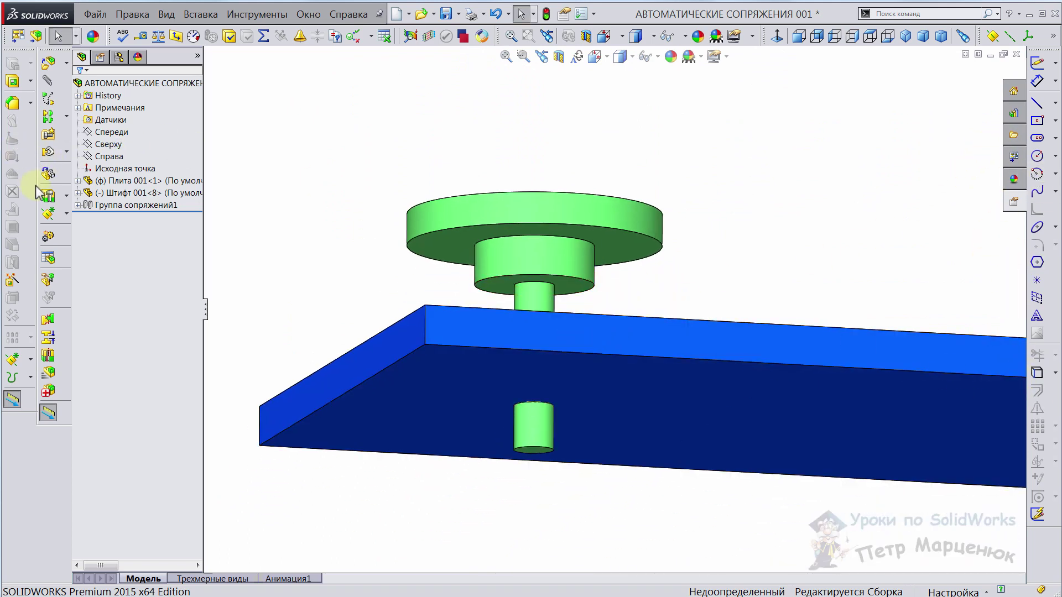
pyautogui.click(48, 80)
# Mate the pin's shoulder face coincident with the plate's top face.
pyautogui.click(574, 284)
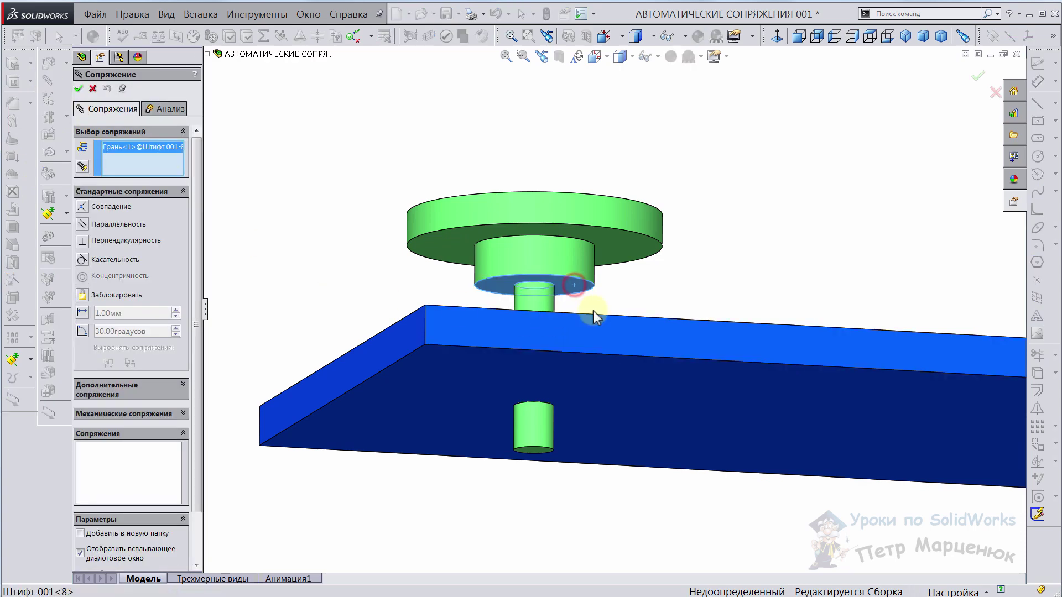
pyautogui.moveTo(593, 311); pyautogui.dragTo(617, 360, button='middle')
pyautogui.click(646, 278)
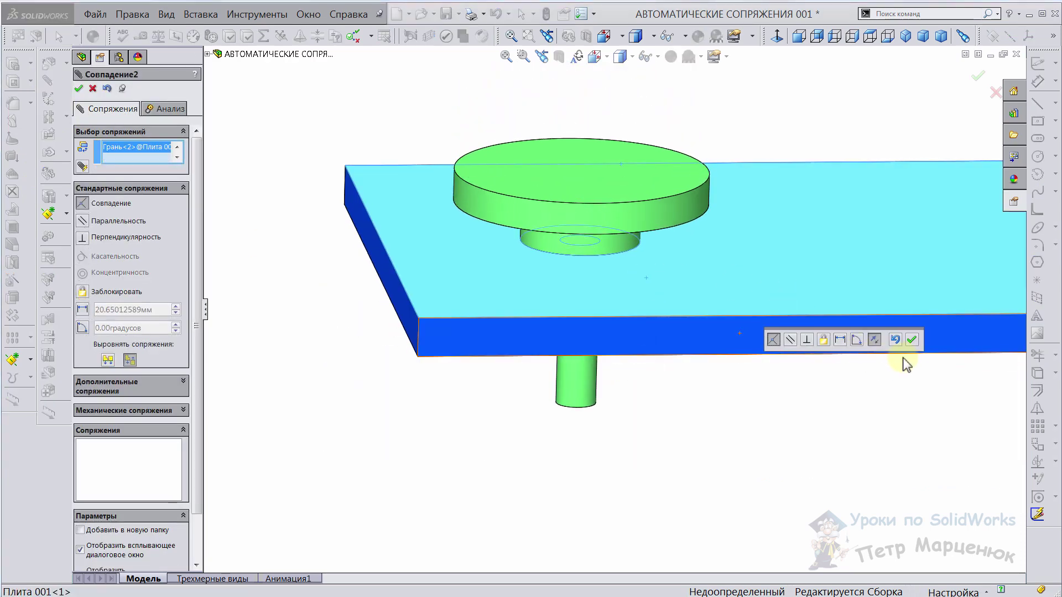
pyautogui.click(912, 339)
pyautogui.moveTo(629, 182)
pyautogui.mouseDown(button='middle')
pyautogui.moveTo(701, 239)
pyautogui.moveTo(671, 291)
pyautogui.moveTo(680, 310)
pyautogui.mouseUp(button='middle')
pyautogui.click(527, 170)
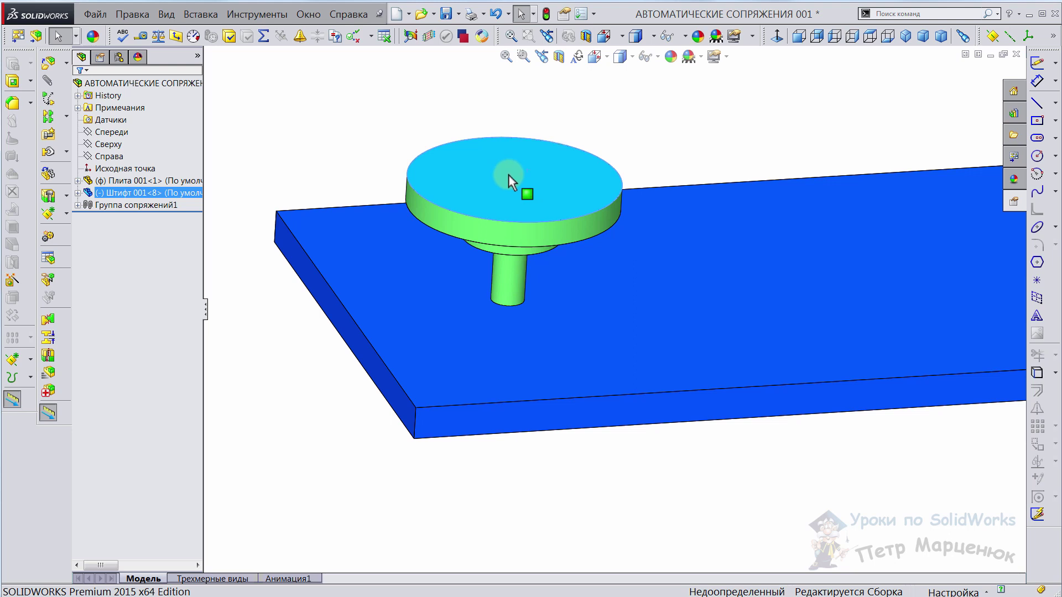
# Delete the pin from the assembly, fit the plate in view and save.
pyautogui.click(507, 174)
pyautogui.press('Delete')
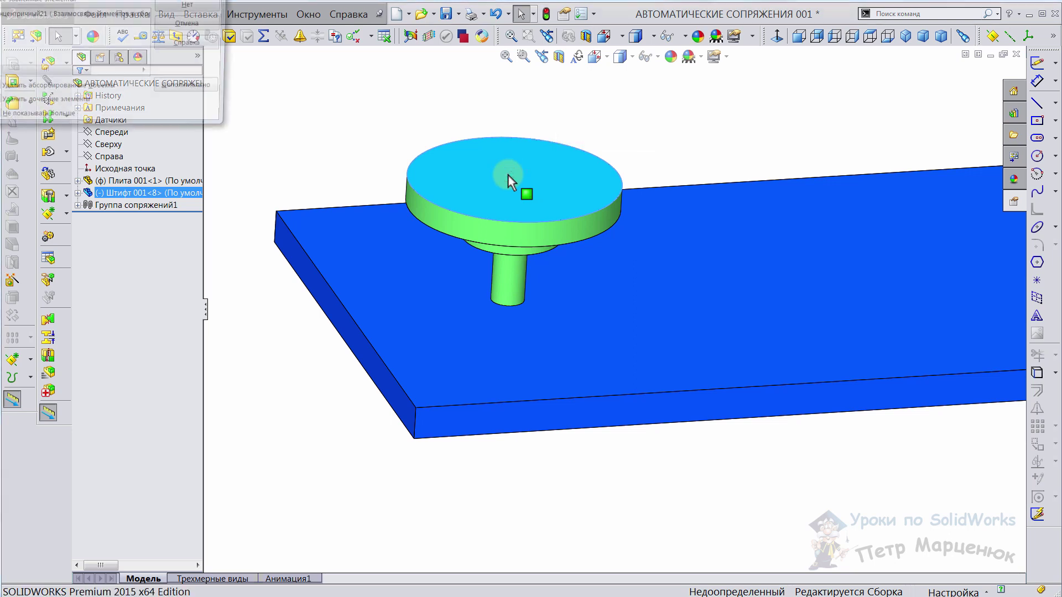
pyautogui.press('Return')
pyautogui.scroll(3, 506, 187)
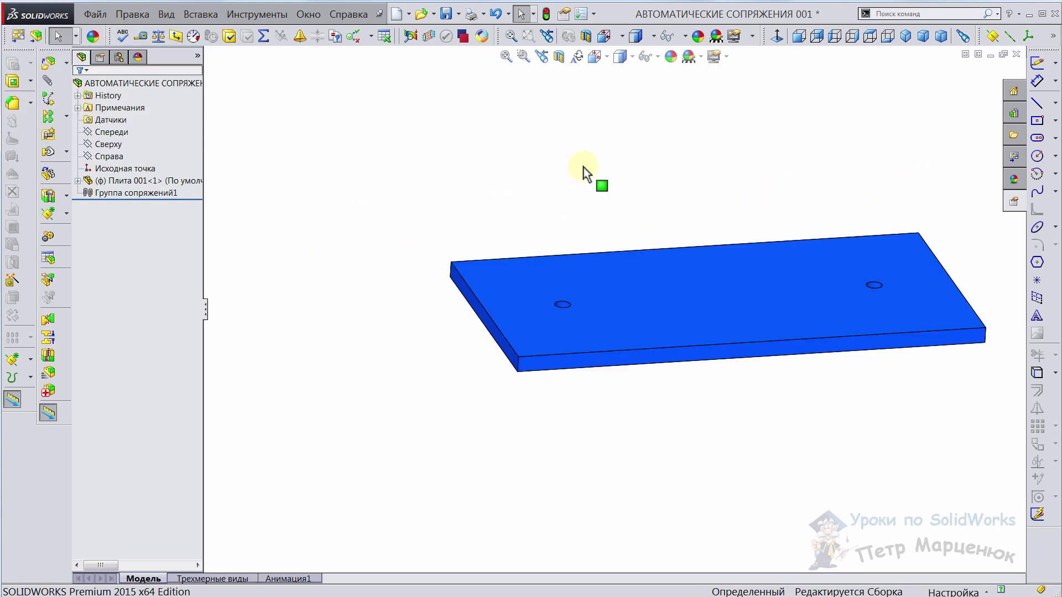
pyautogui.moveTo(753, 284); pyautogui.dragTo(654, 335, button='middle')
pyautogui.hotkey('ctrl', '7')
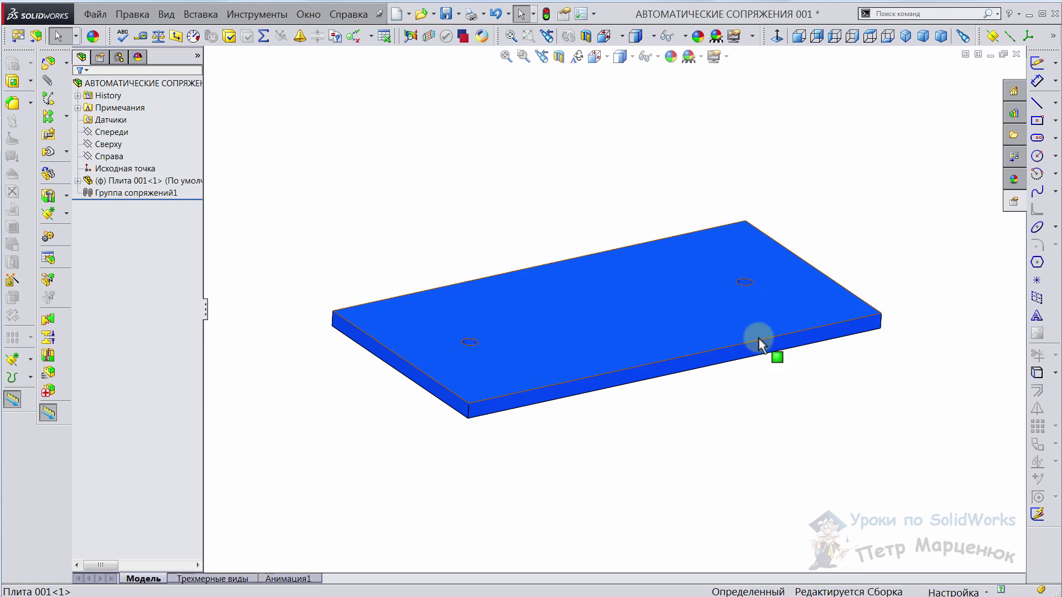
pyautogui.hotkey('ctrl', 's')
pyautogui.press('f')
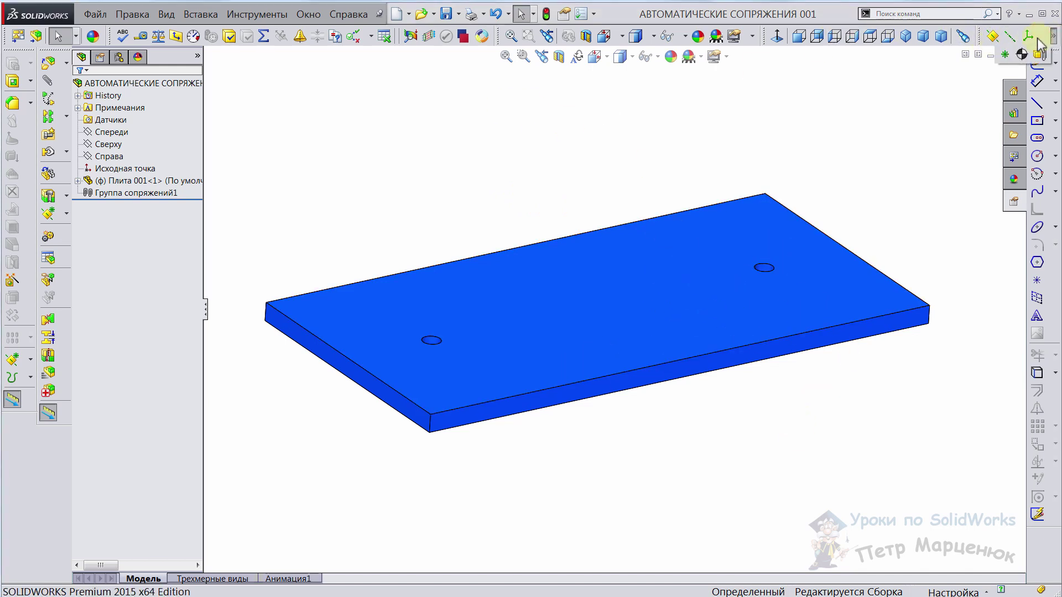
pyautogui.moveTo(1038, 54)
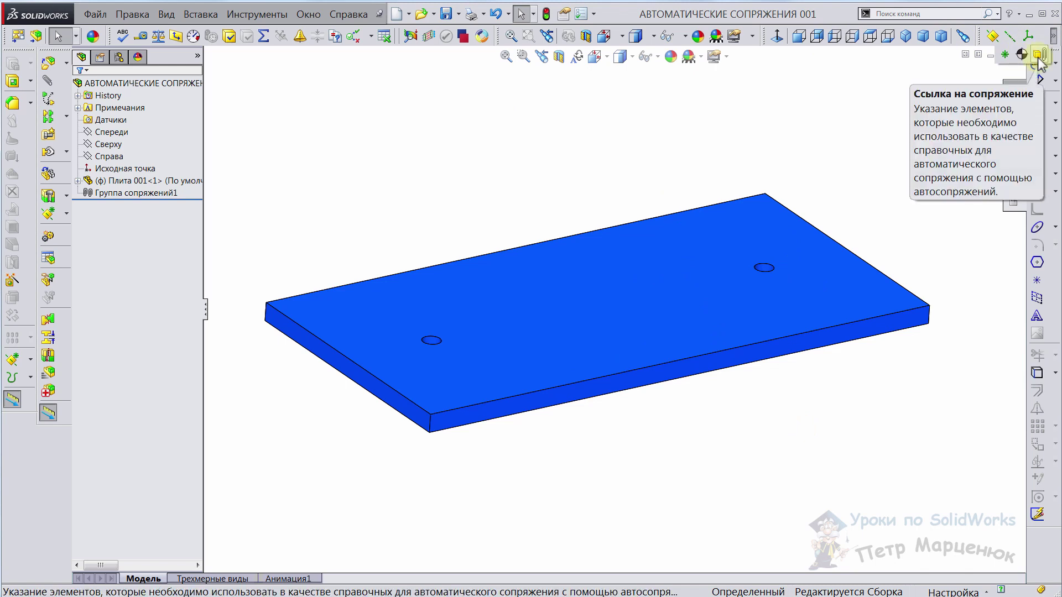
# Define a mate reference: hole face Концентричный as primary, plate top face Совпадение as secondary.
pyautogui.click(1039, 55)
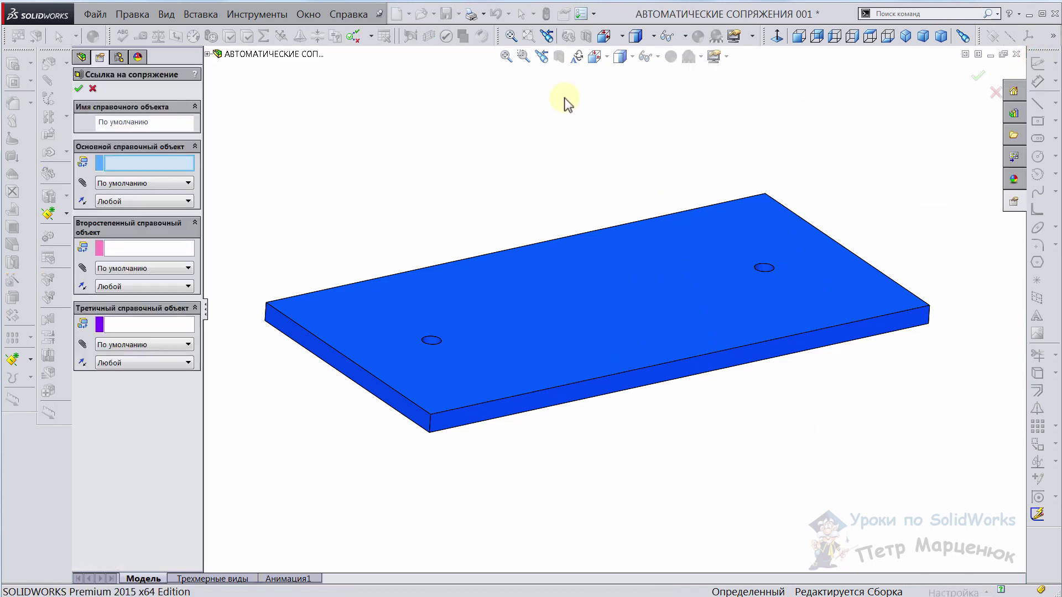
pyautogui.scroll(-2, 801, 271)
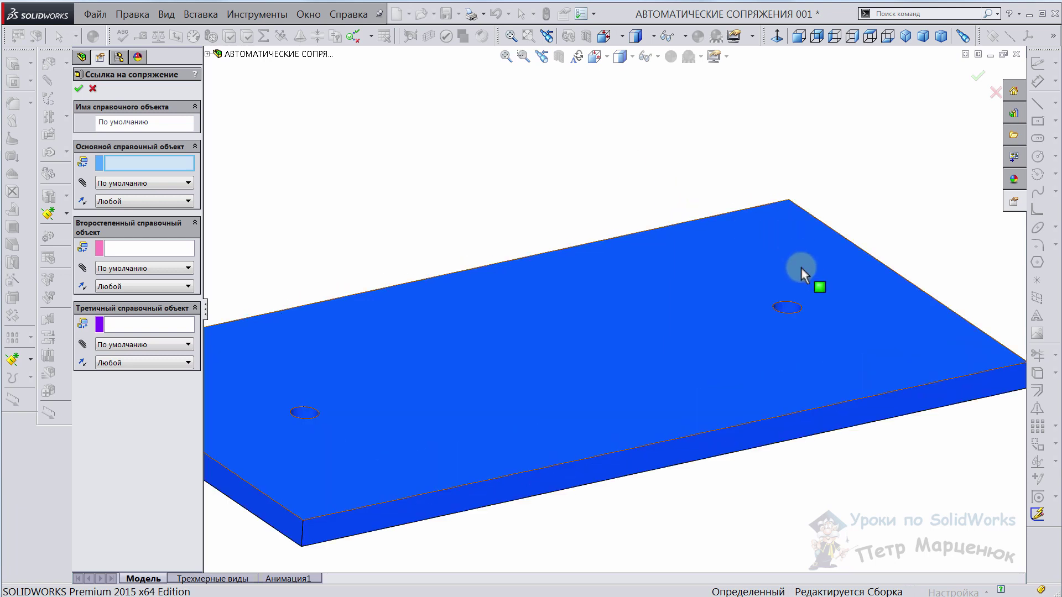
pyautogui.scroll(-1, 775, 310)
pyautogui.click(762, 338)
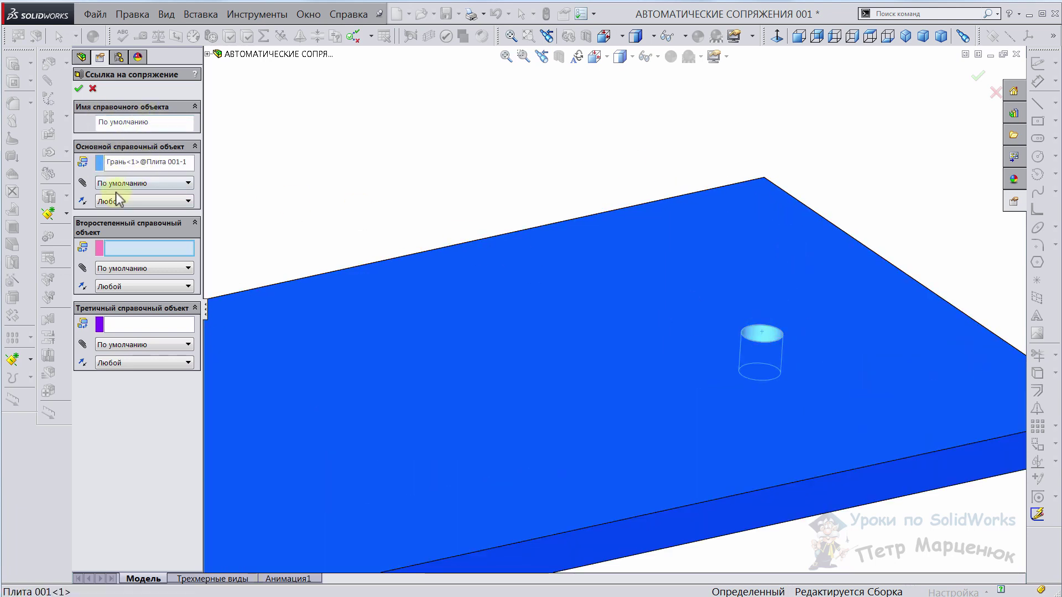
pyautogui.click(135, 188)
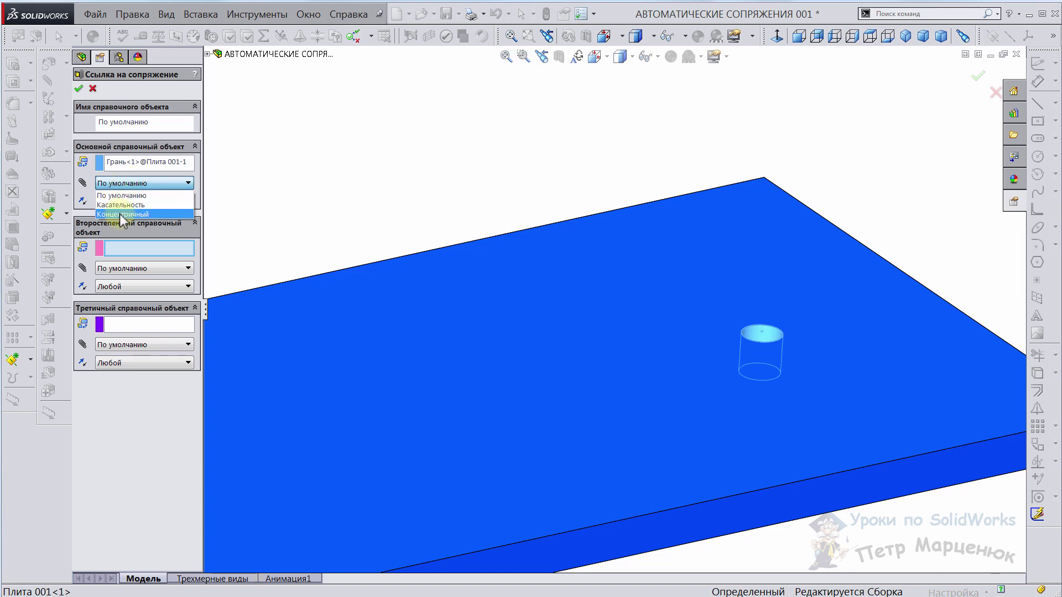
pyautogui.click(126, 209)
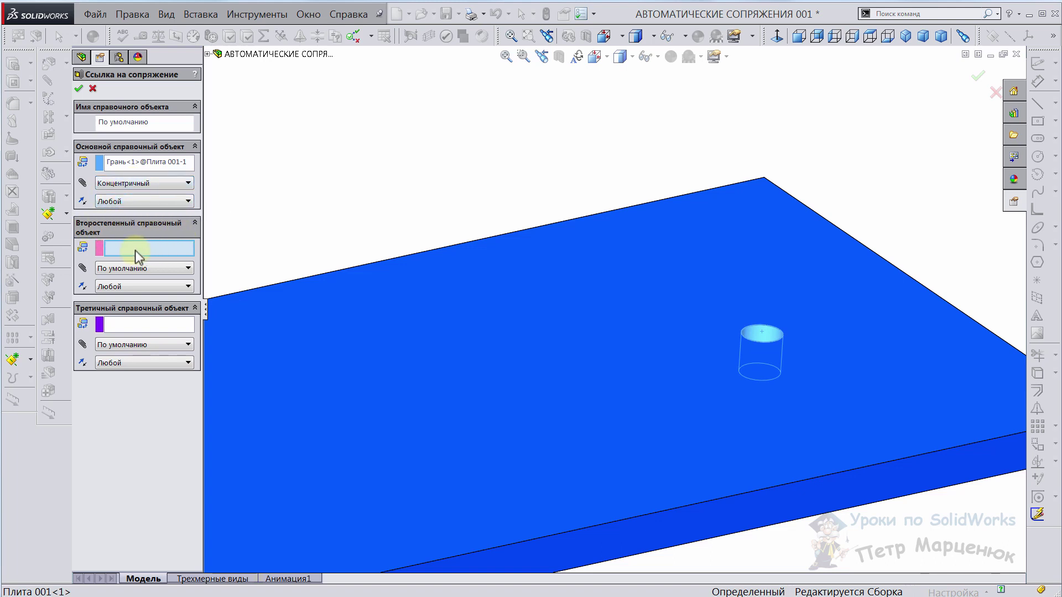
pyautogui.click(718, 299)
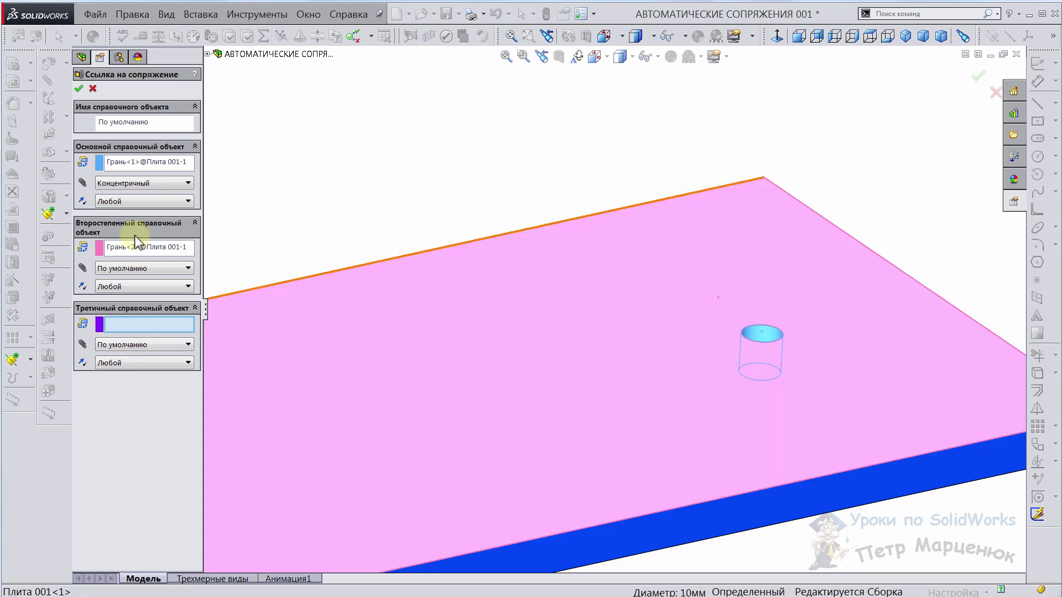
pyautogui.click(128, 268)
pyautogui.click(119, 298)
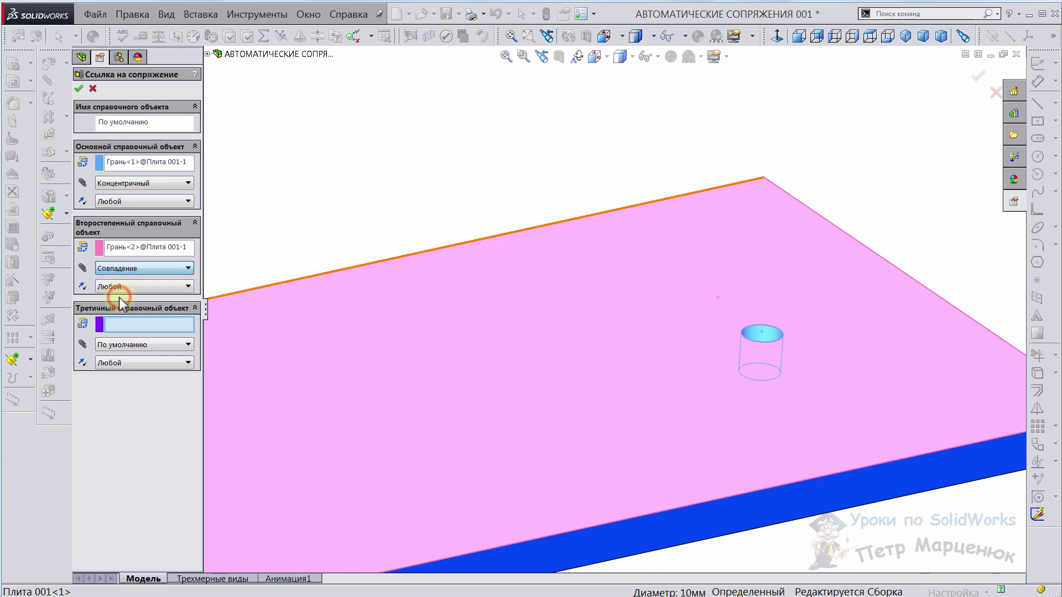
# Confirm the mate reference and inspect По умолчанию-<1> and its hole in the tree.
pyautogui.click(78, 88)
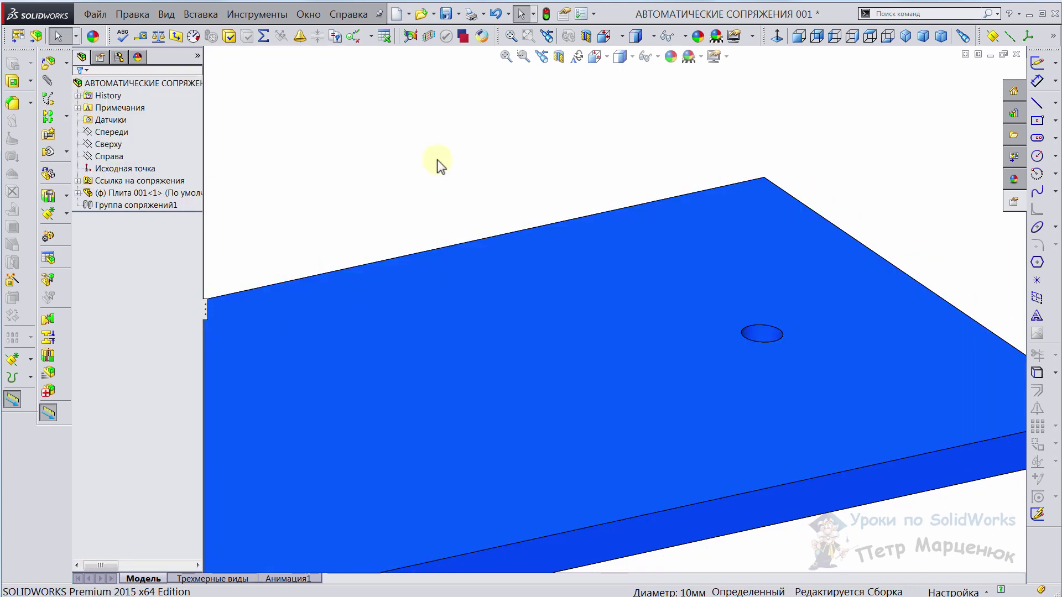
pyautogui.click(78, 180)
pyautogui.click(128, 193)
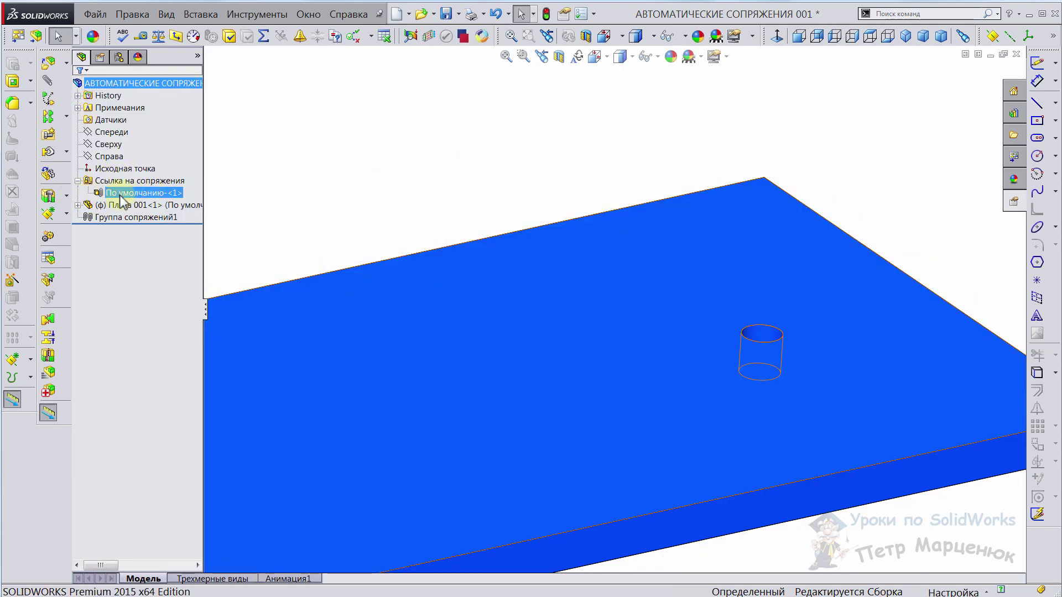
pyautogui.click(119, 195)
pyautogui.press('f')
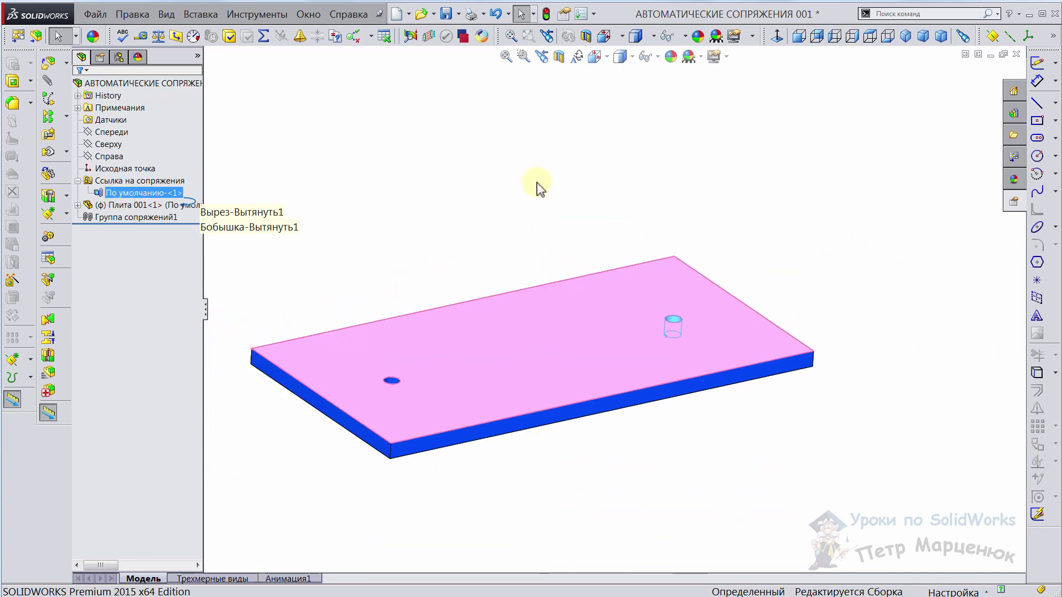
pyautogui.scroll(-3, 566, 306)
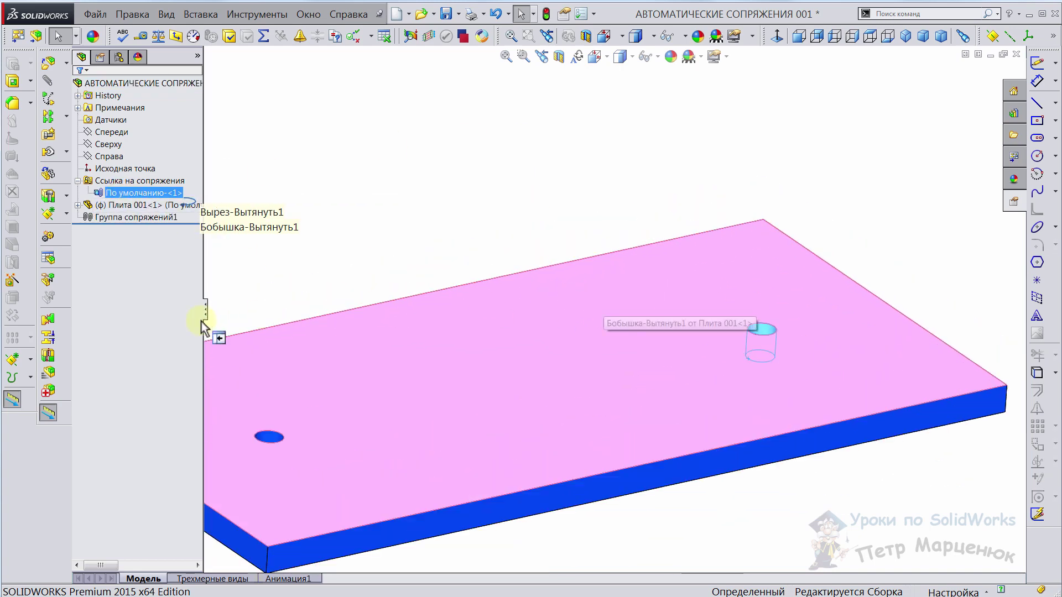
pyautogui.click(763, 331)
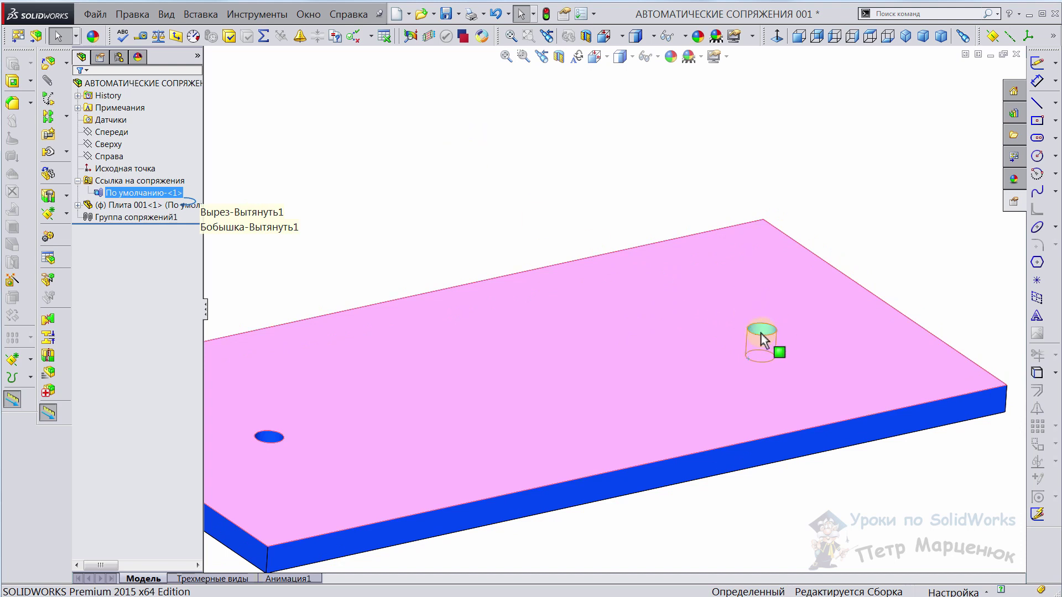
pyautogui.click(362, 146)
# Try dragging the plate to verify that it stays fixed.
pyautogui.middleClick(834, 118)
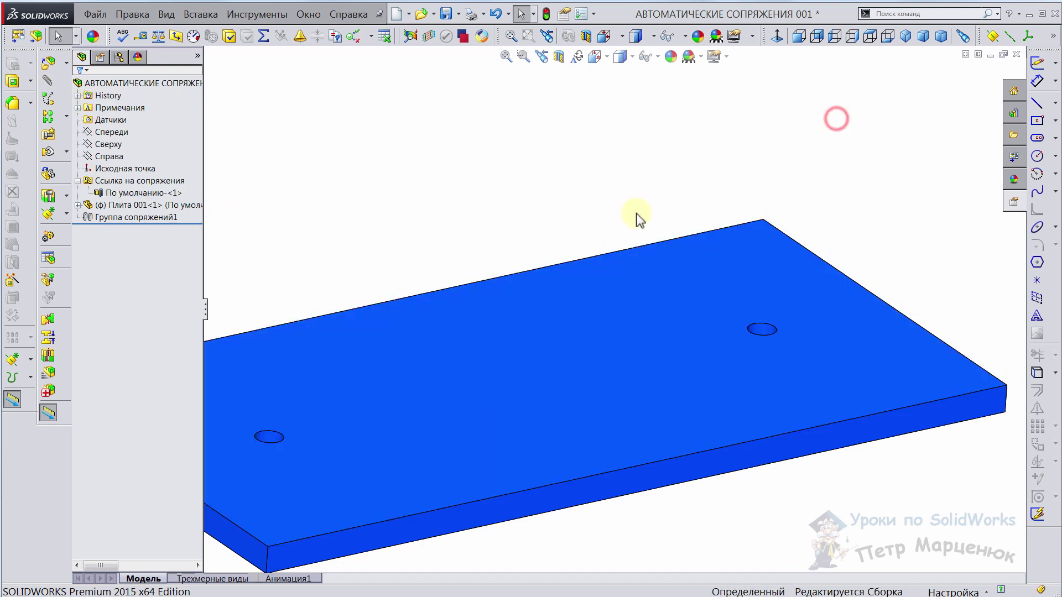
pyautogui.scroll(-3, 487, 403)
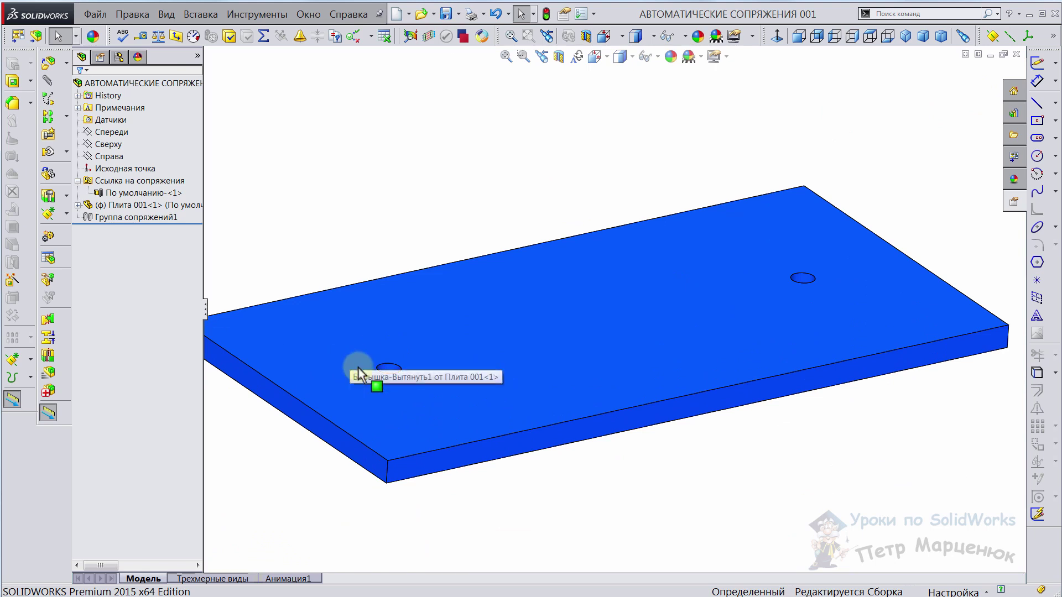
pyautogui.moveTo(803, 303); pyautogui.dragTo(836, 281)
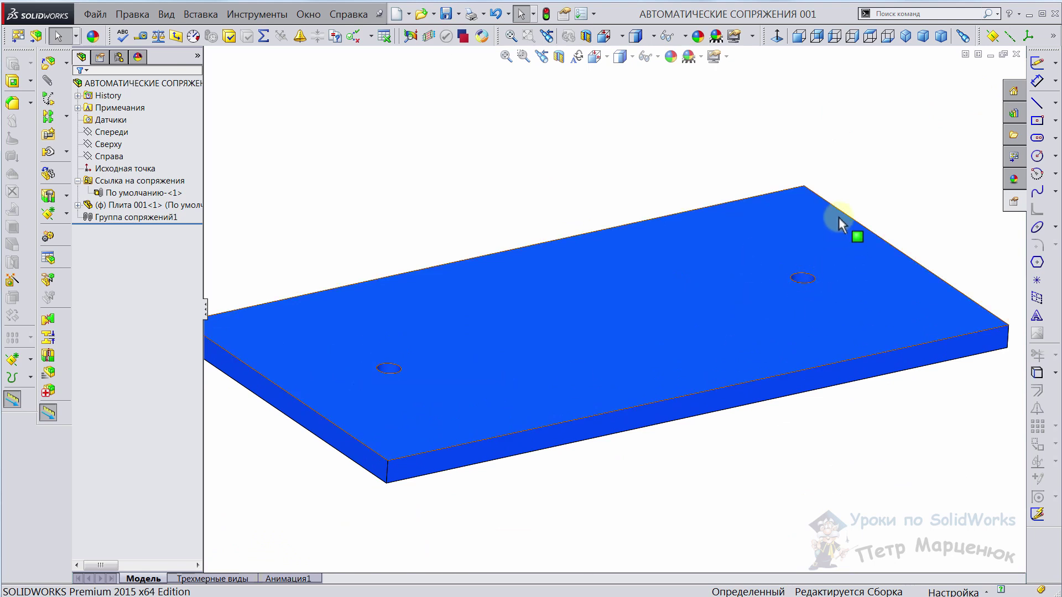
pyautogui.moveTo(838, 217); pyautogui.dragTo(825, 195)
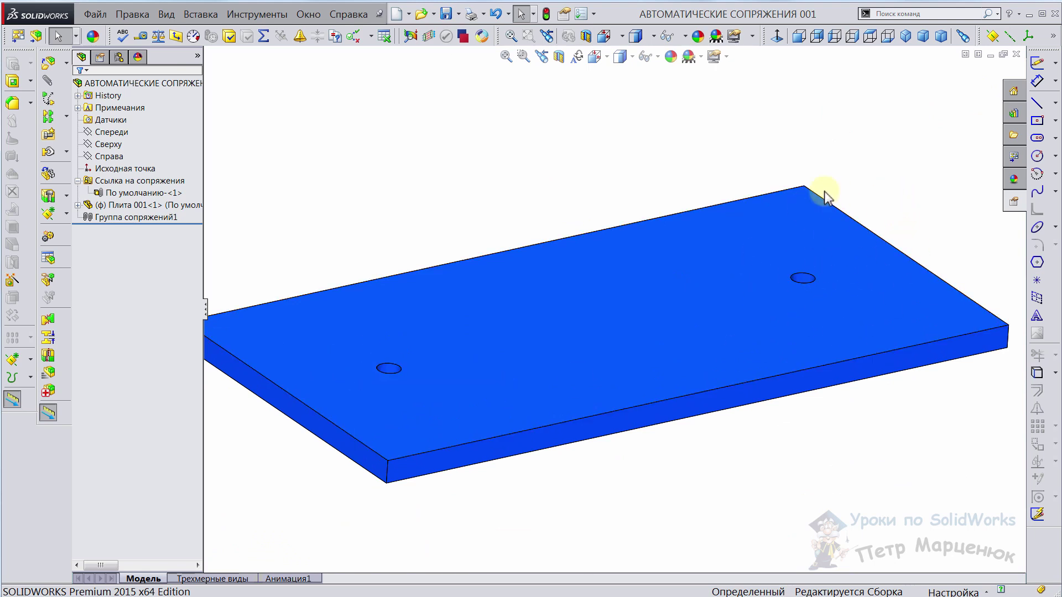
pyautogui.moveTo(388, 333); pyautogui.dragTo(388, 333)
pyautogui.moveTo(371, 373)
pyautogui.mouseDown()
pyautogui.moveTo(403, 368)
pyautogui.moveTo(373, 274)
pyautogui.moveTo(973, 127)
pyautogui.mouseUp()
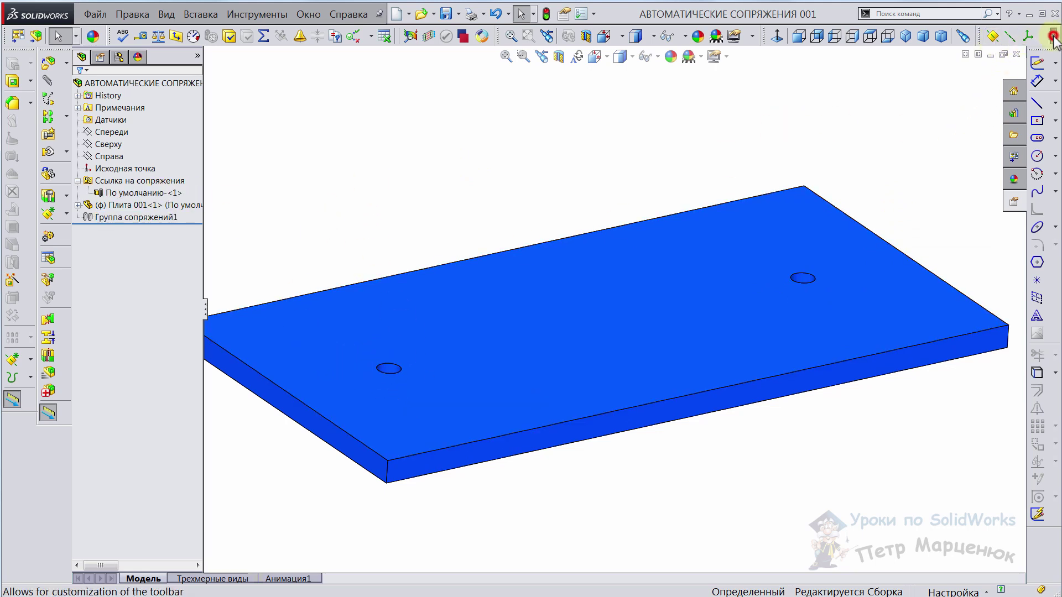
pyautogui.click(1052, 35)
# Add a second mate reference: other hole face Концентричный, plate top face Совпадение.
pyautogui.click(1040, 54)
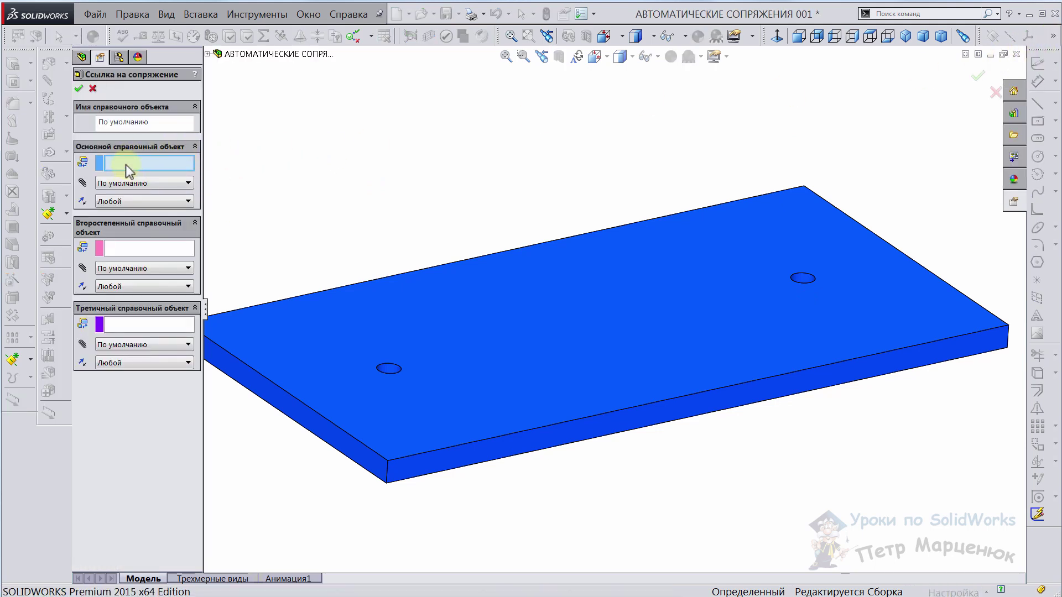
pyautogui.scroll(-5, 343, 348)
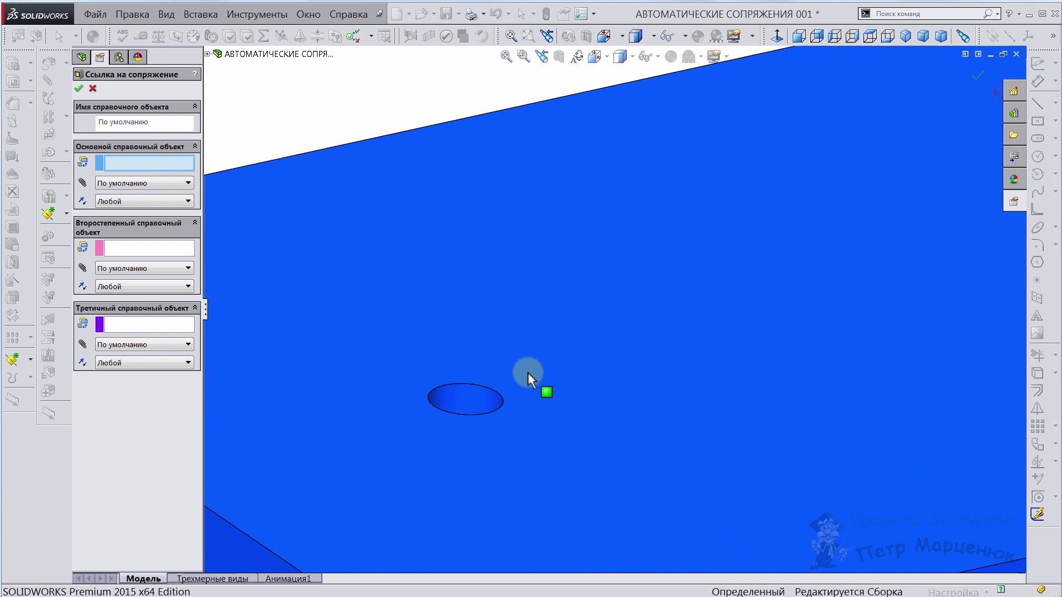
pyautogui.click(466, 405)
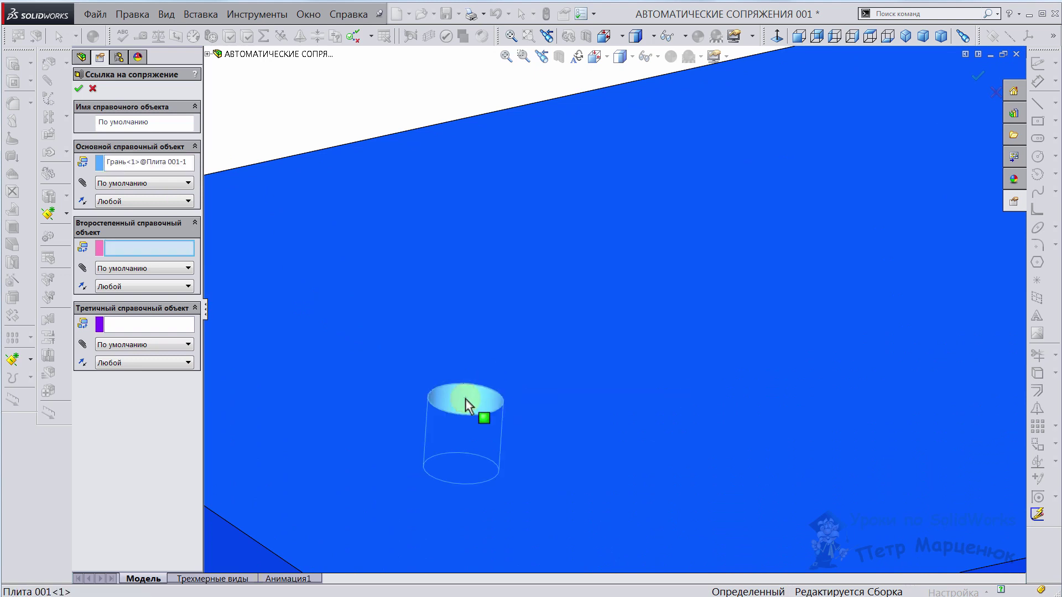
pyautogui.click(138, 182)
pyautogui.click(135, 204)
pyautogui.click(138, 182)
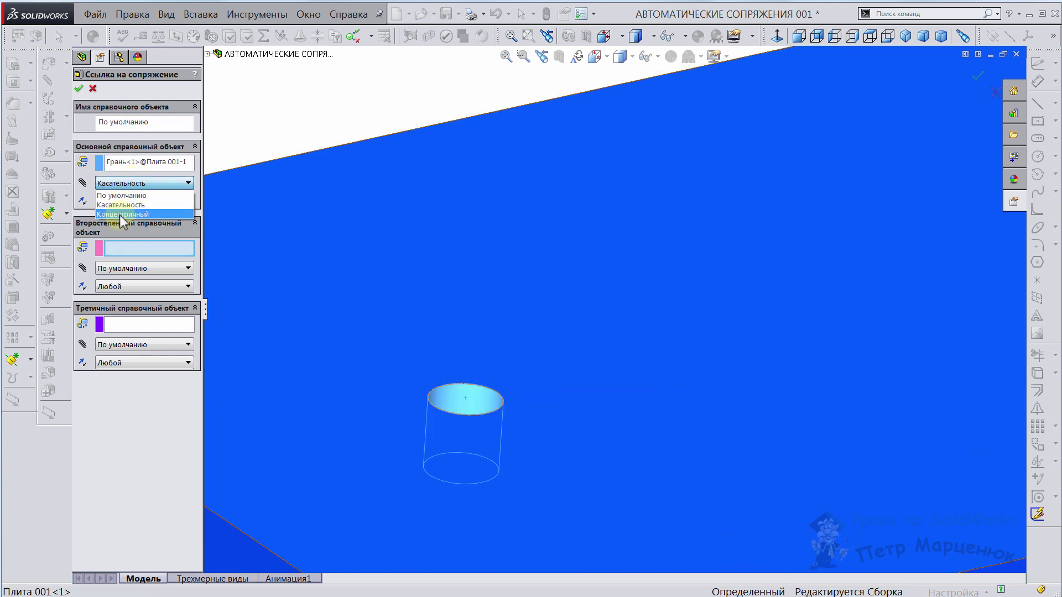
pyautogui.click(125, 220)
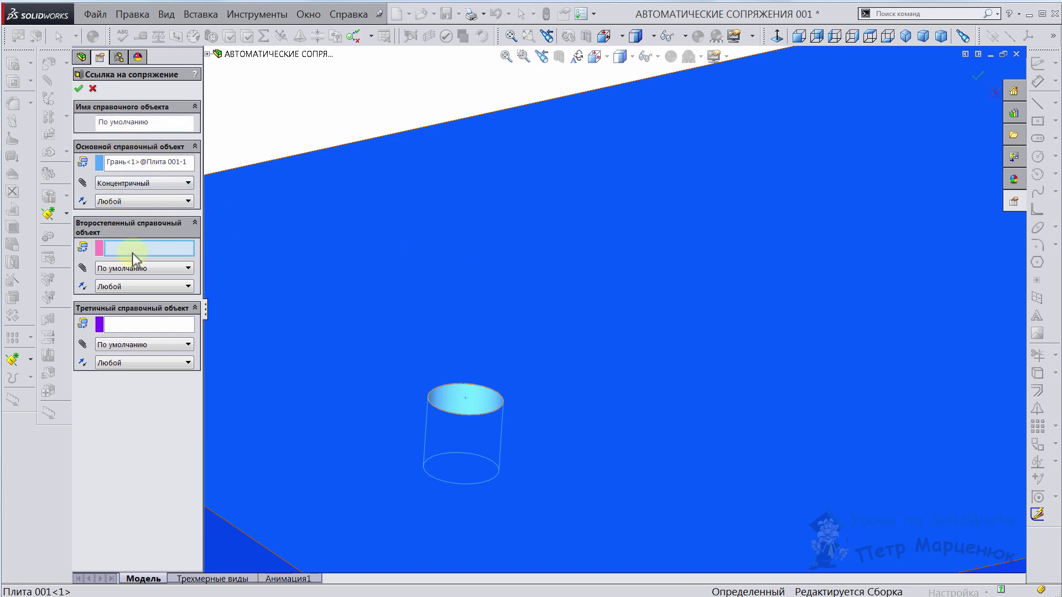
pyautogui.scroll(3, 618, 306)
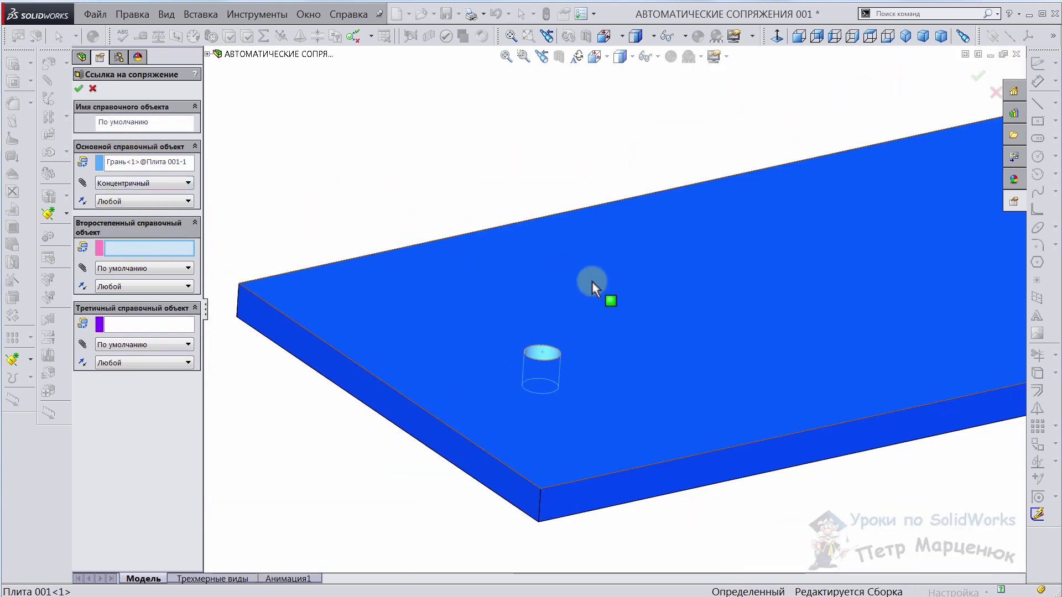
pyautogui.click(573, 266)
pyautogui.click(120, 264)
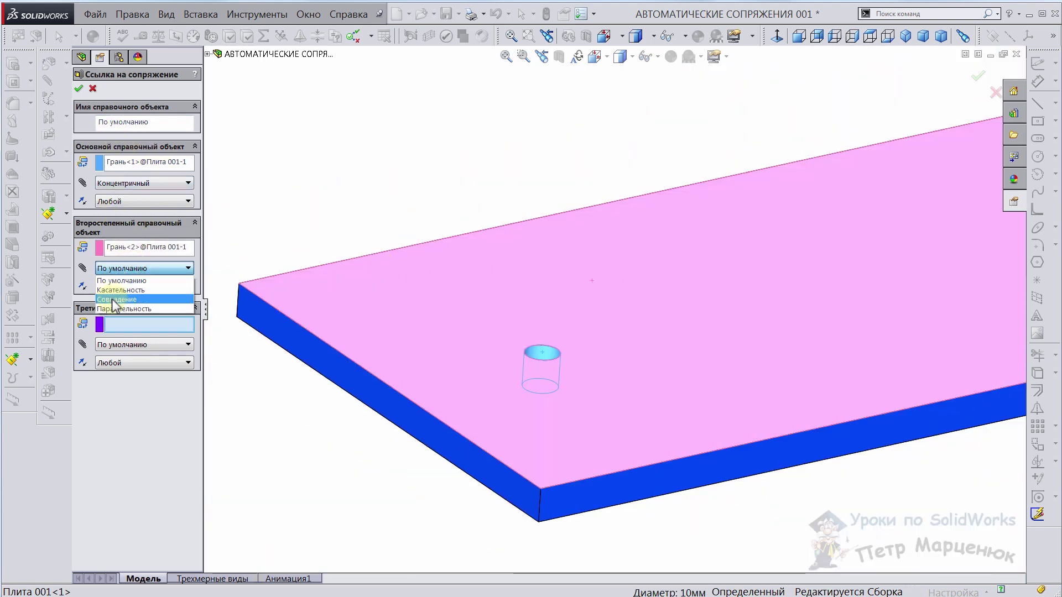
pyautogui.click(117, 301)
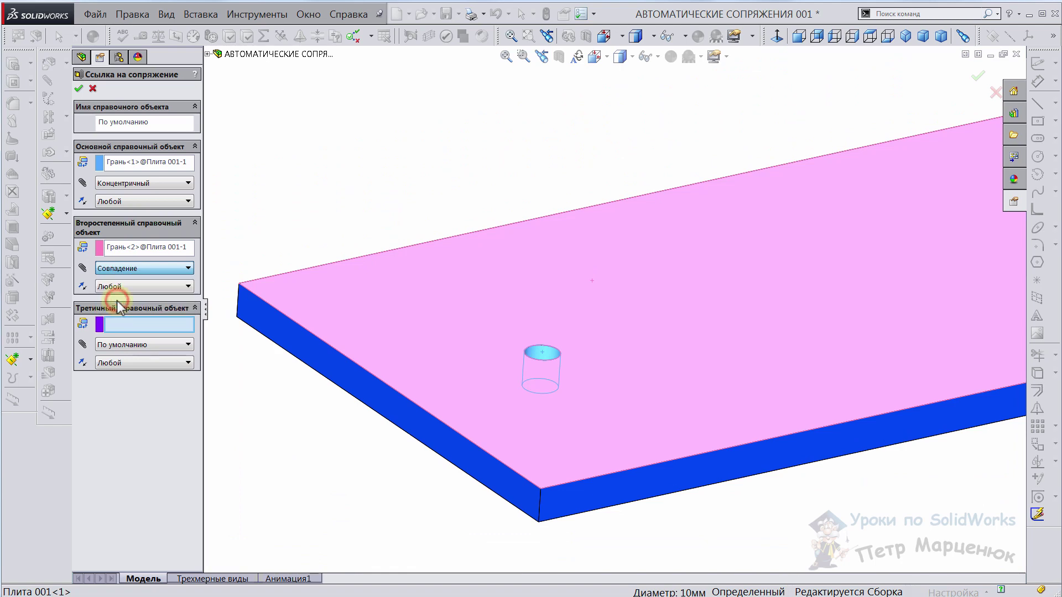
pyautogui.click(82, 88)
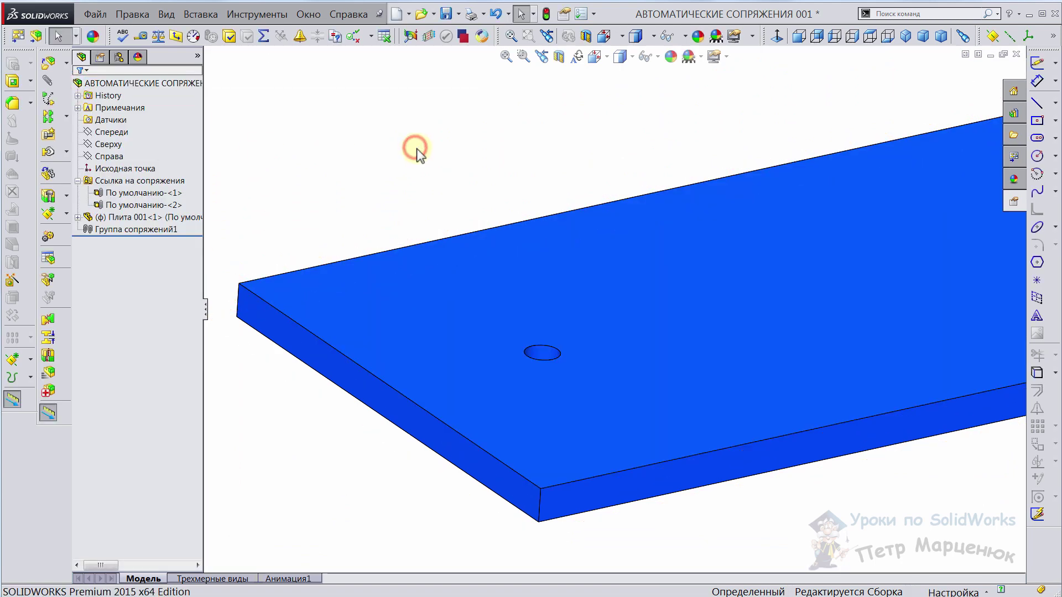
pyautogui.scroll(4, 608, 310)
pyautogui.scroll(-2, 831, 304)
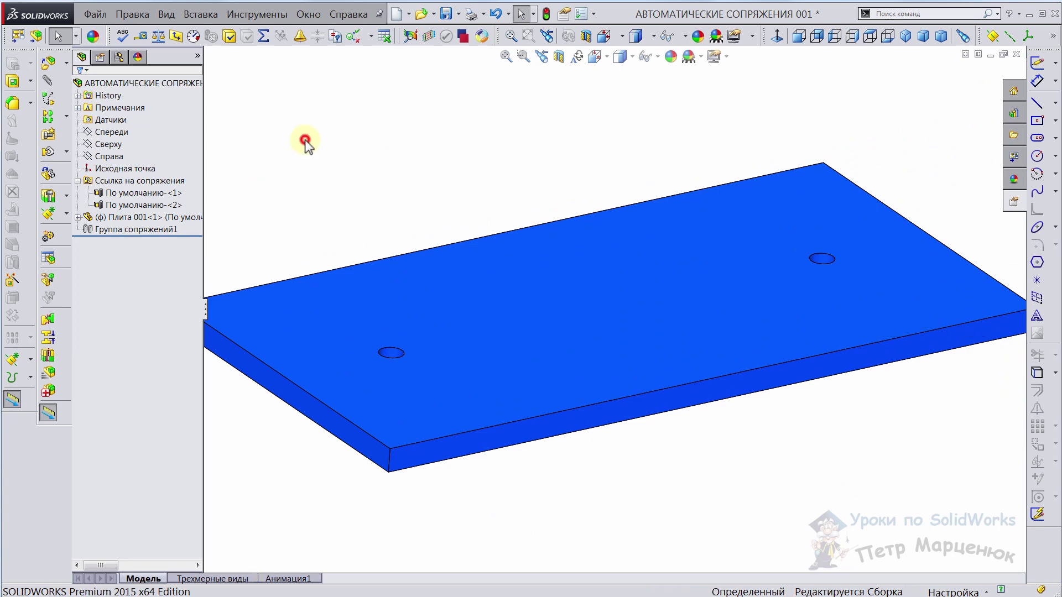
pyautogui.click(118, 181)
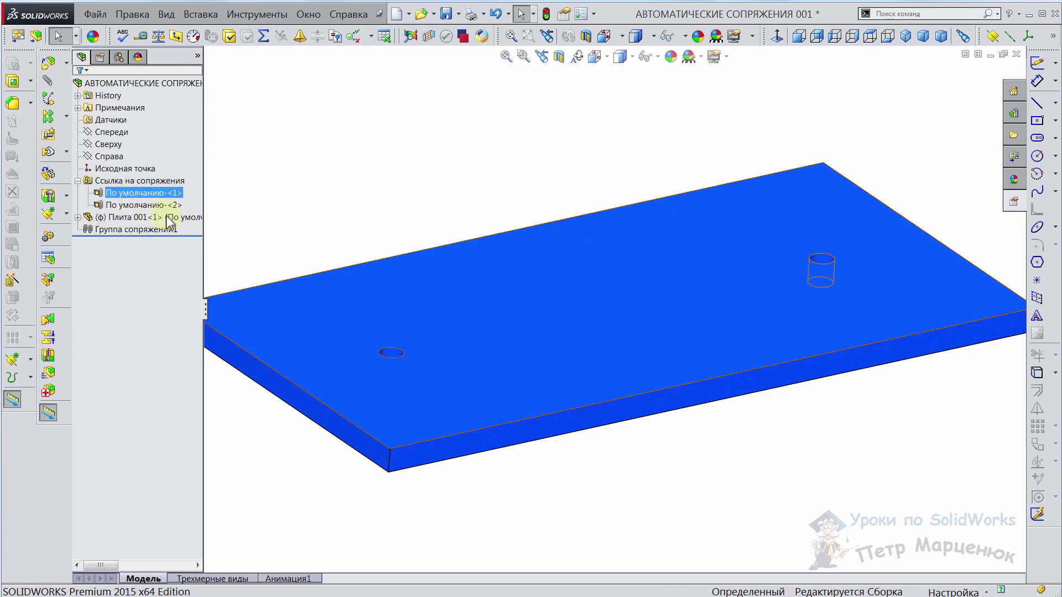
pyautogui.click(519, 181)
pyautogui.moveTo(538, 341); pyautogui.dragTo(592, 321)
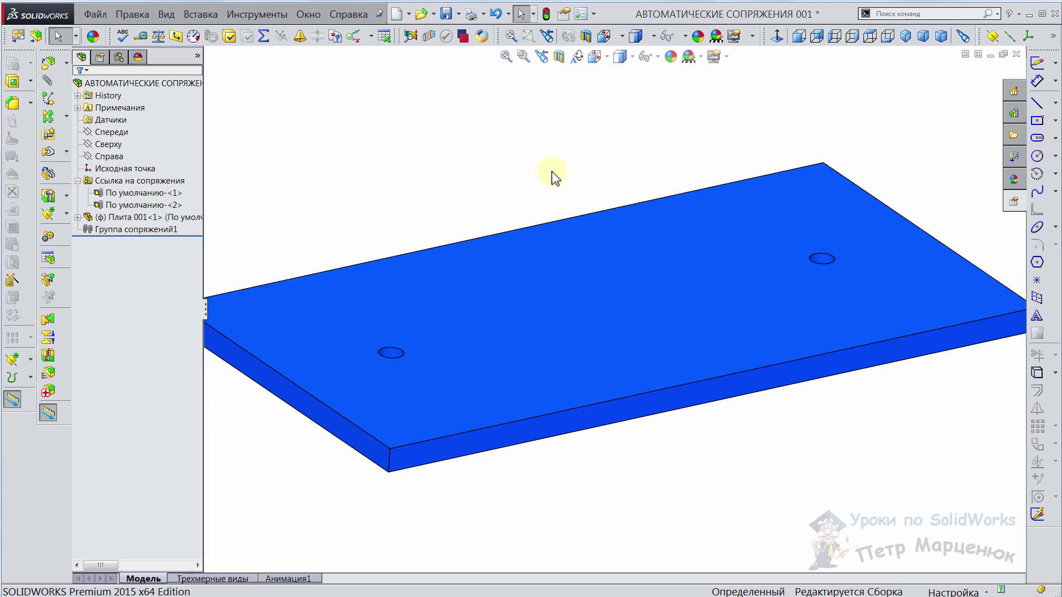
pyautogui.moveTo(470, 315)
pyautogui.mouseDown()
pyautogui.moveTo(510, 318)
pyautogui.moveTo(506, 273)
pyautogui.mouseUp()
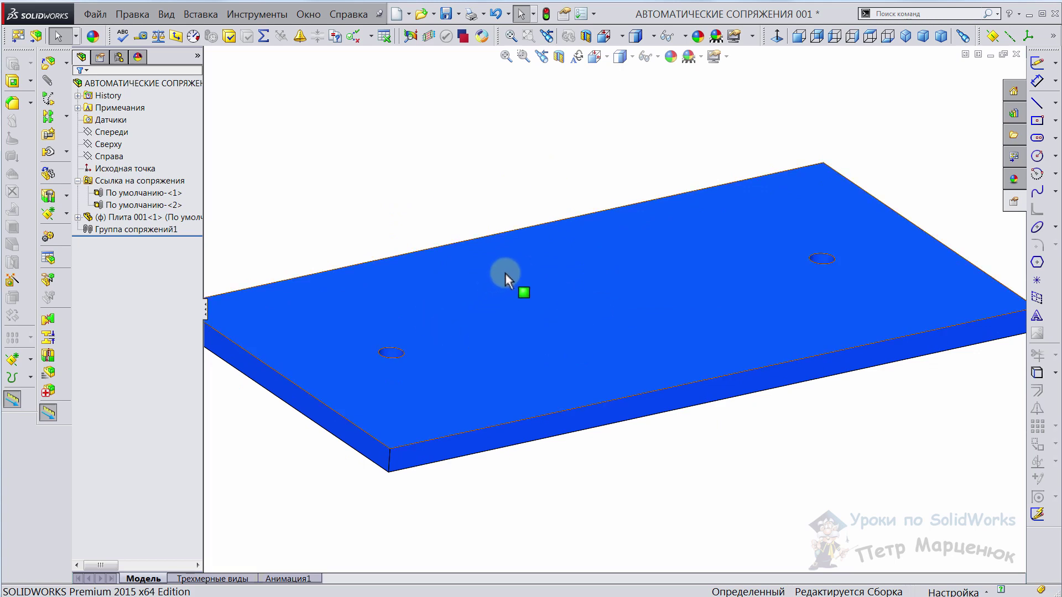
pyautogui.rightClick(506, 273)
pyautogui.click(513, 215)
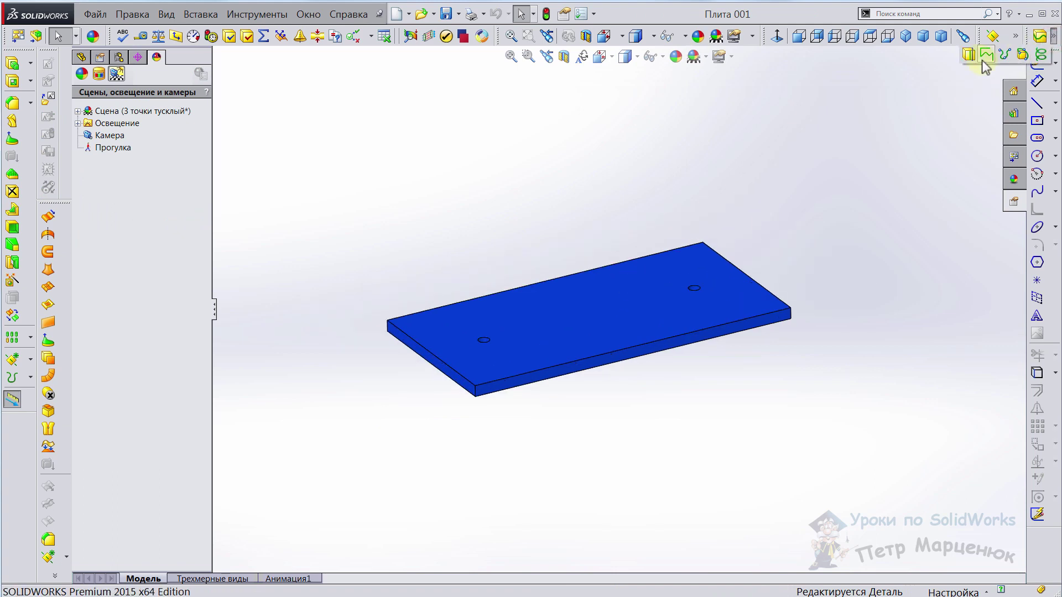
pyautogui.click(1016, 36)
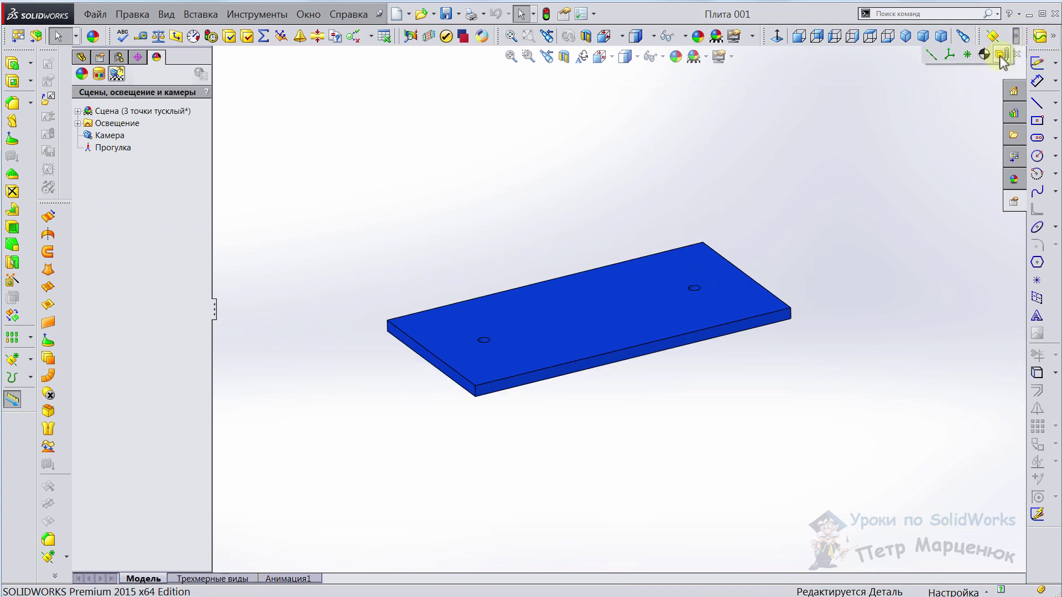
pyautogui.click(1001, 54)
pyautogui.press('Escape')
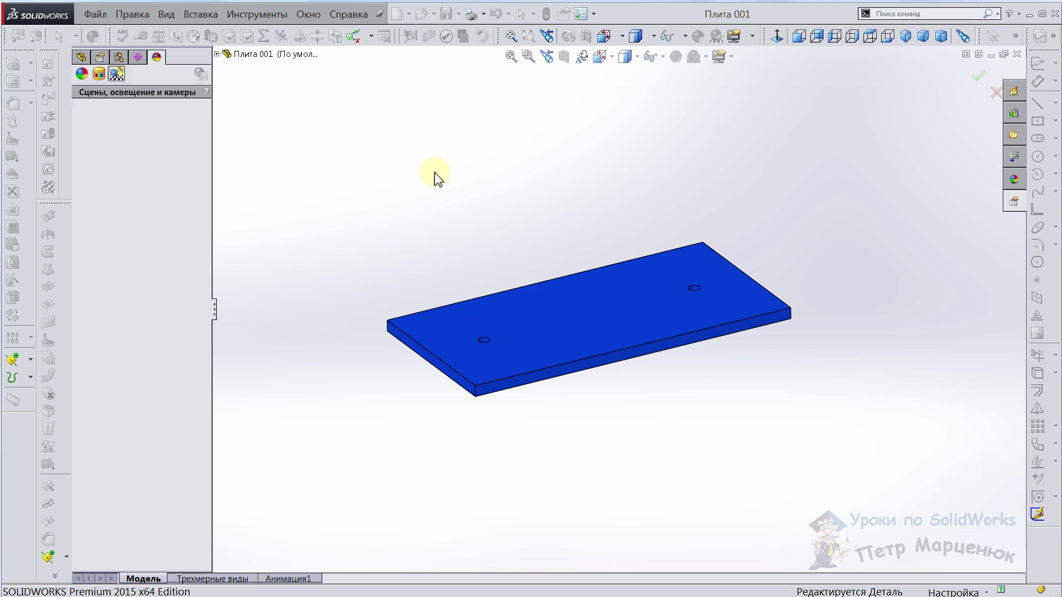
pyautogui.click(1016, 54)
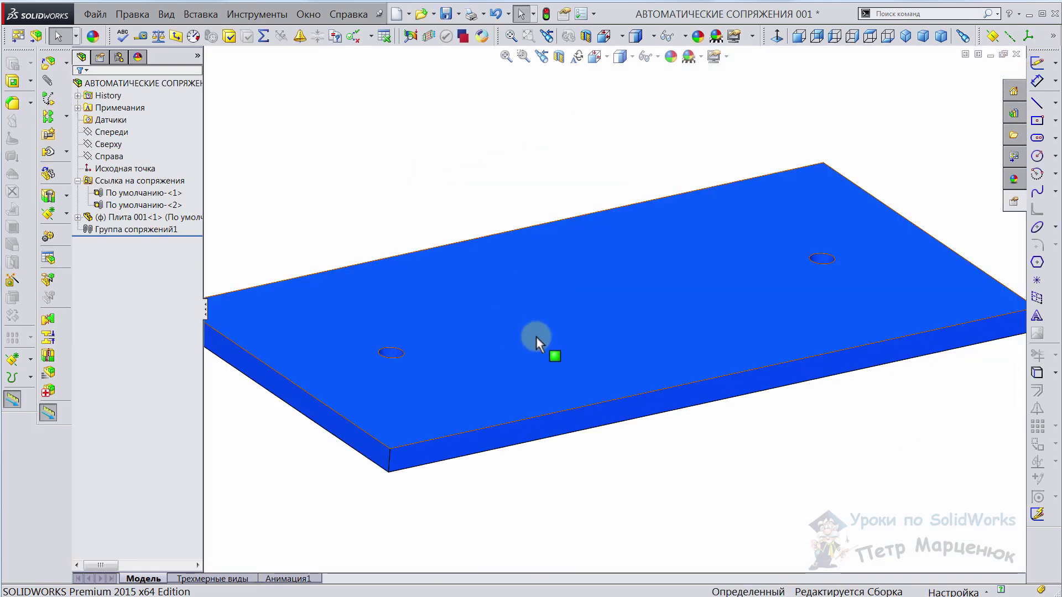
pyautogui.click(453, 249)
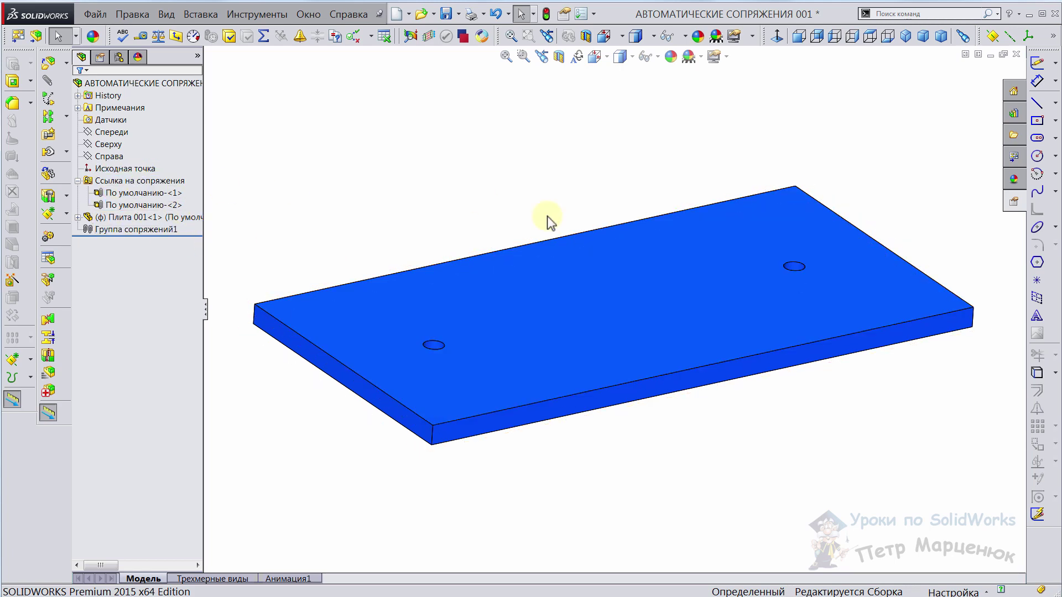
pyautogui.scroll(-1, 519, 294)
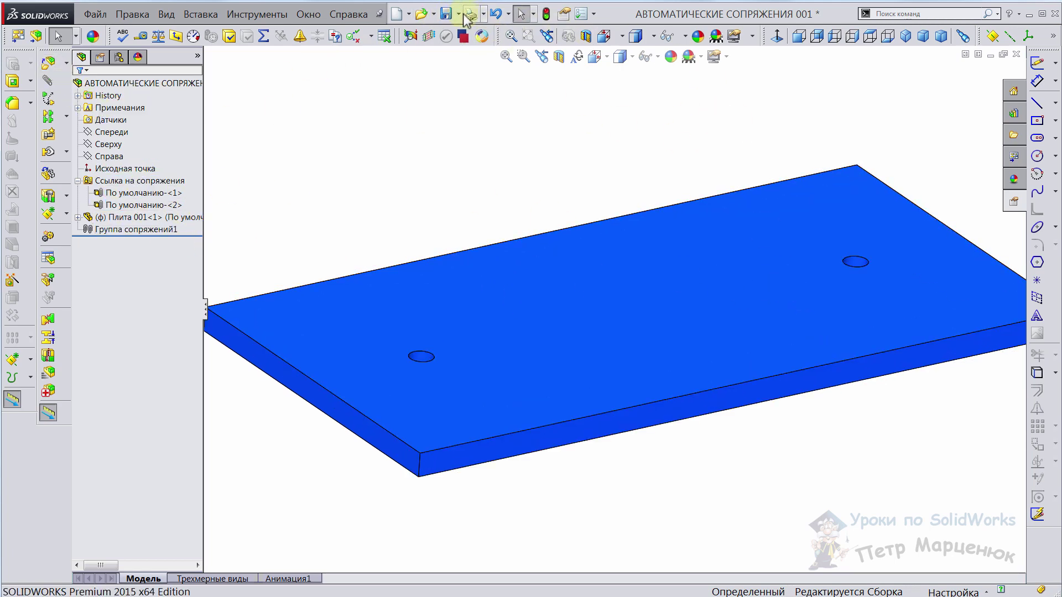
# Insert Штифт 001 and drop it into the plate's right-hand hole.
pyautogui.click(49, 62)
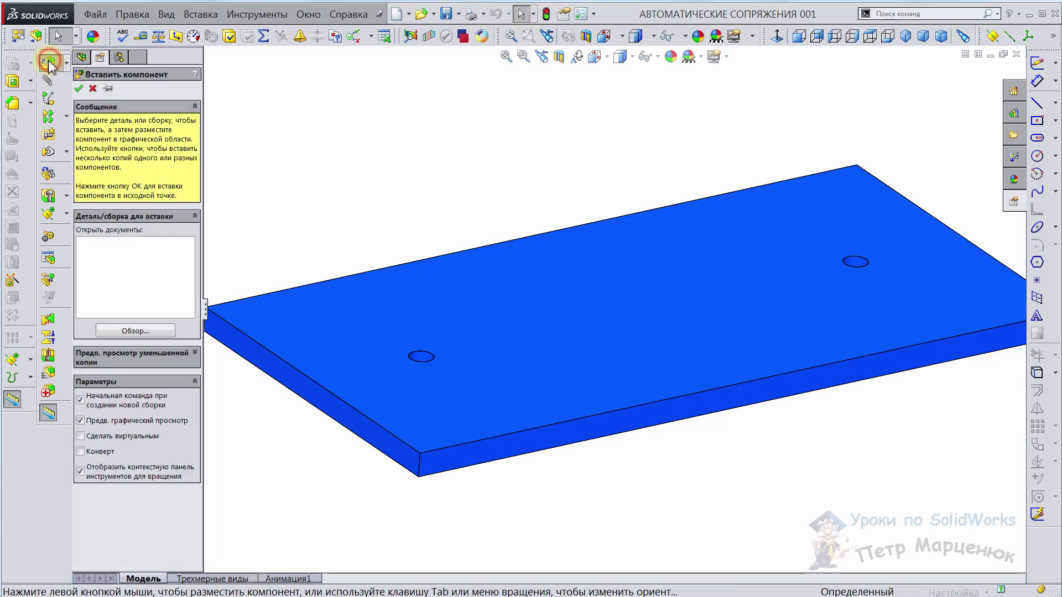
pyautogui.click(130, 331)
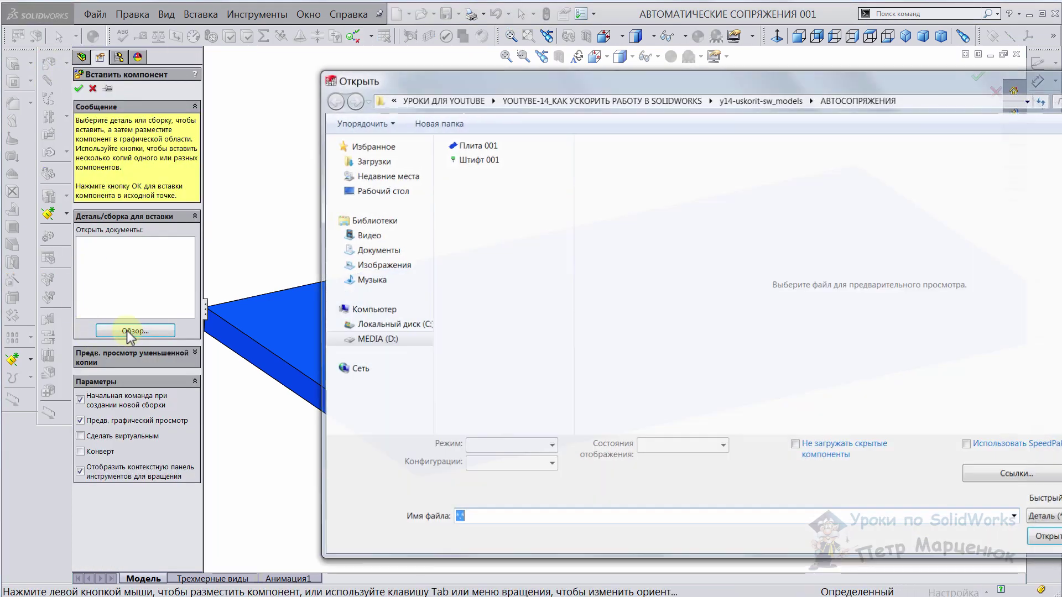
pyautogui.click(477, 159)
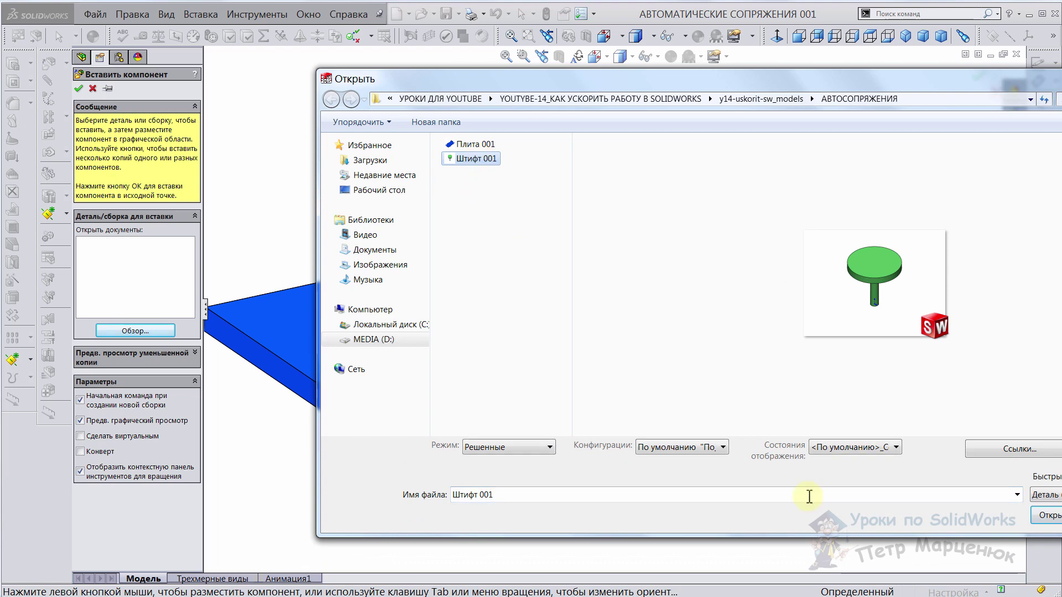
pyautogui.click(1032, 518)
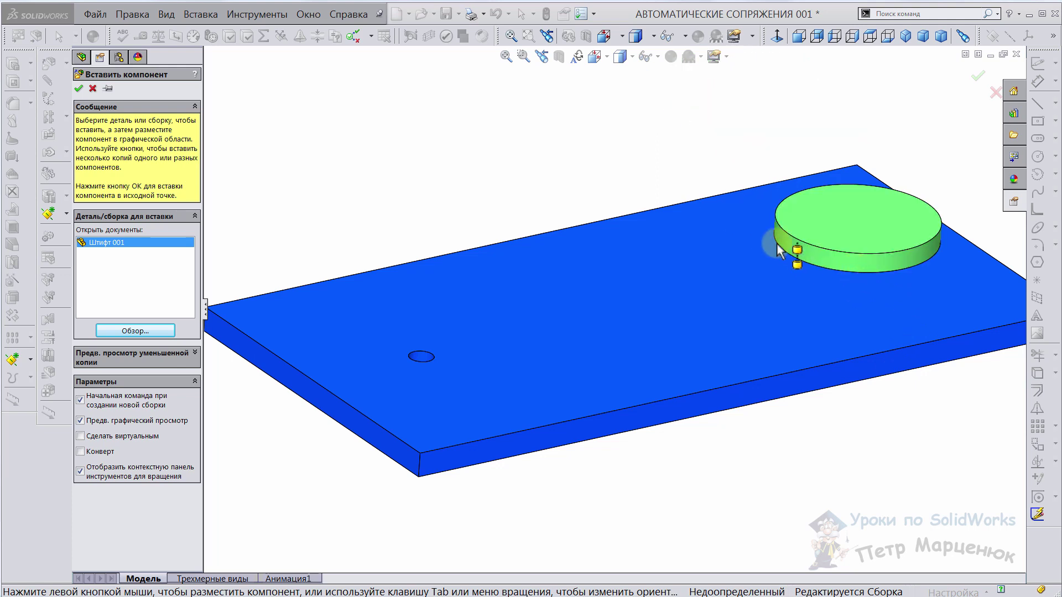
pyautogui.click(839, 271)
# Review the pin's automatic mates Концентричный31 and Совпадение31 in the mate group.
pyautogui.moveTo(772, 458)
pyautogui.mouseDown(button='middle')
pyautogui.moveTo(757, 342)
pyautogui.moveTo(869, 264)
pyautogui.mouseUp(button='middle')
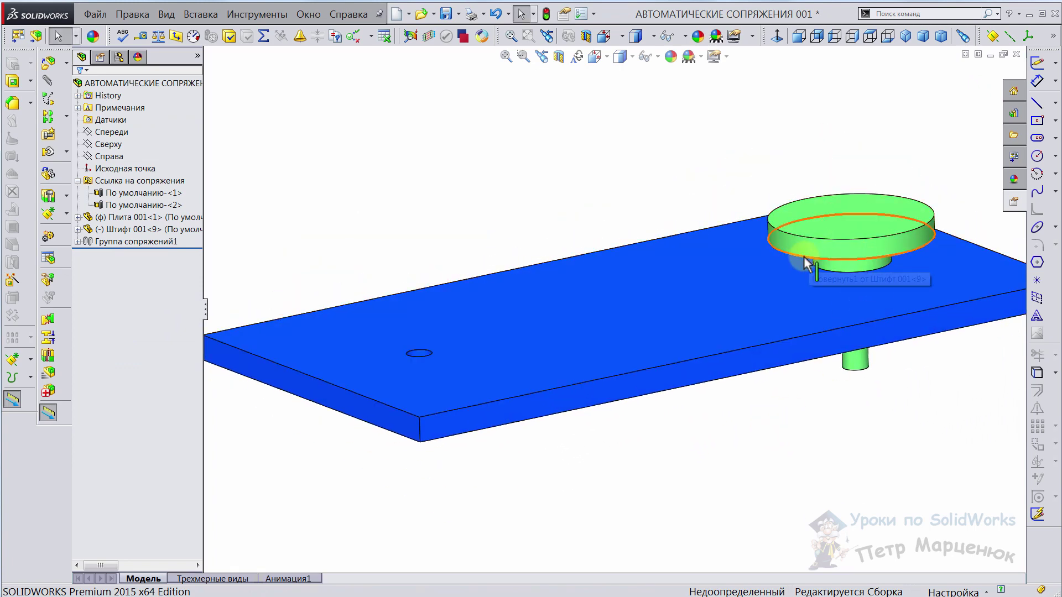
pyautogui.click(78, 241)
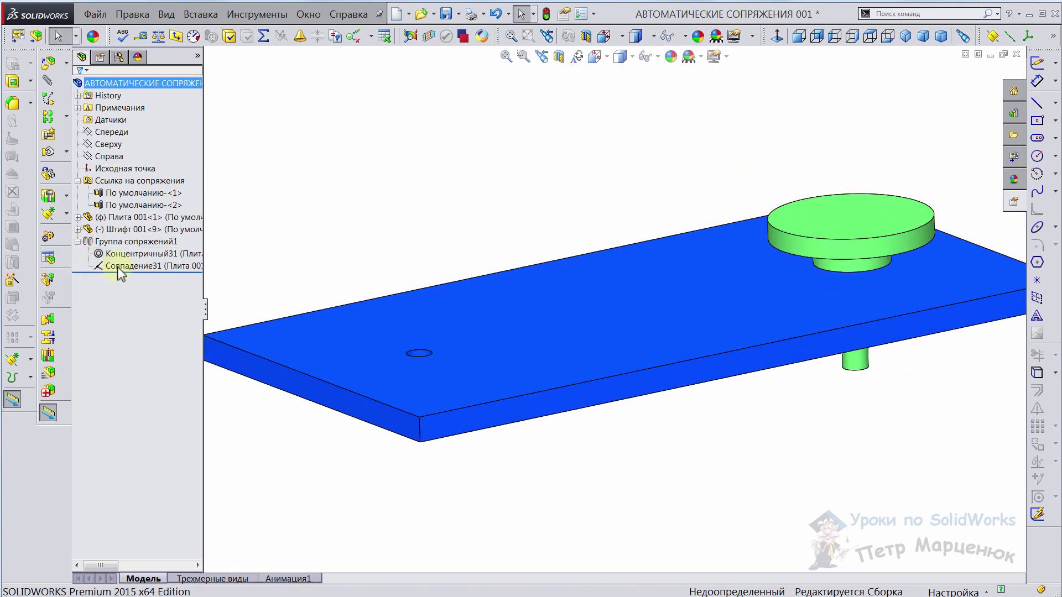
pyautogui.click(131, 255)
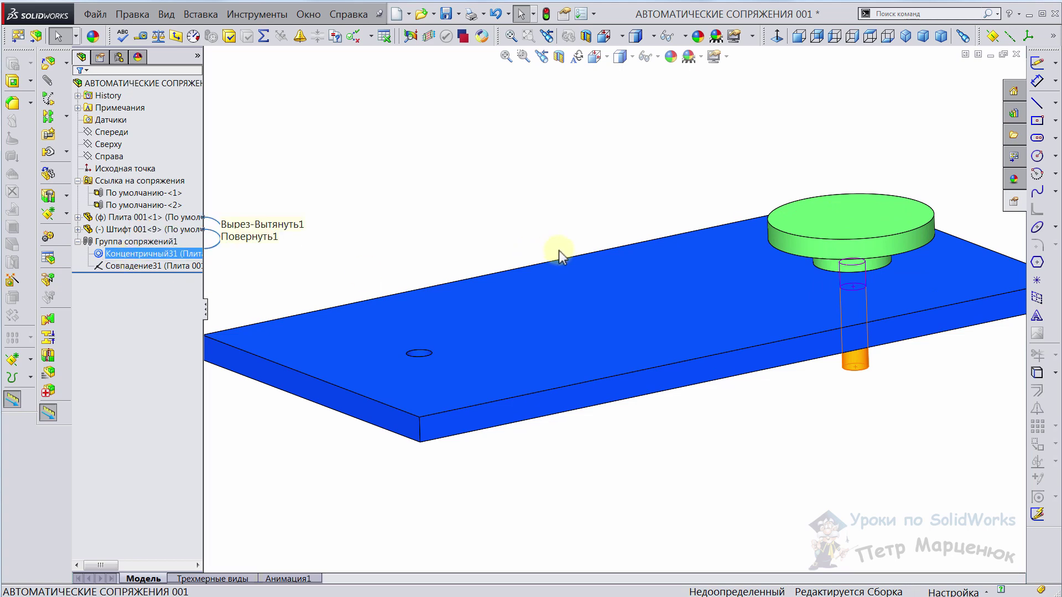
pyautogui.moveTo(555, 252); pyautogui.dragTo(553, 178, button='middle')
pyautogui.click(141, 265)
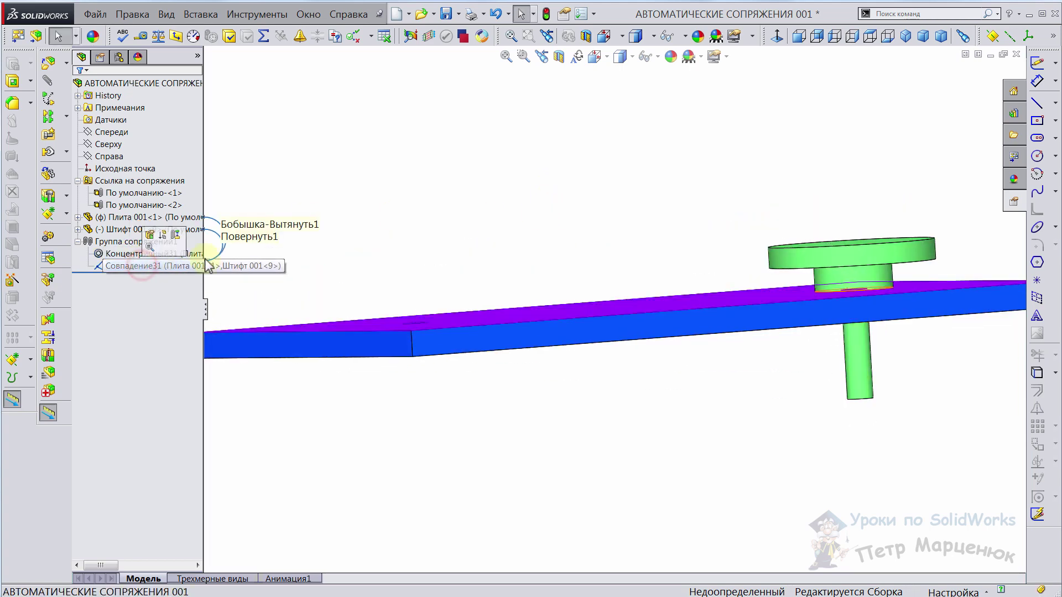
pyautogui.moveTo(531, 256); pyautogui.dragTo(570, 191, button='middle')
pyautogui.click(570, 191)
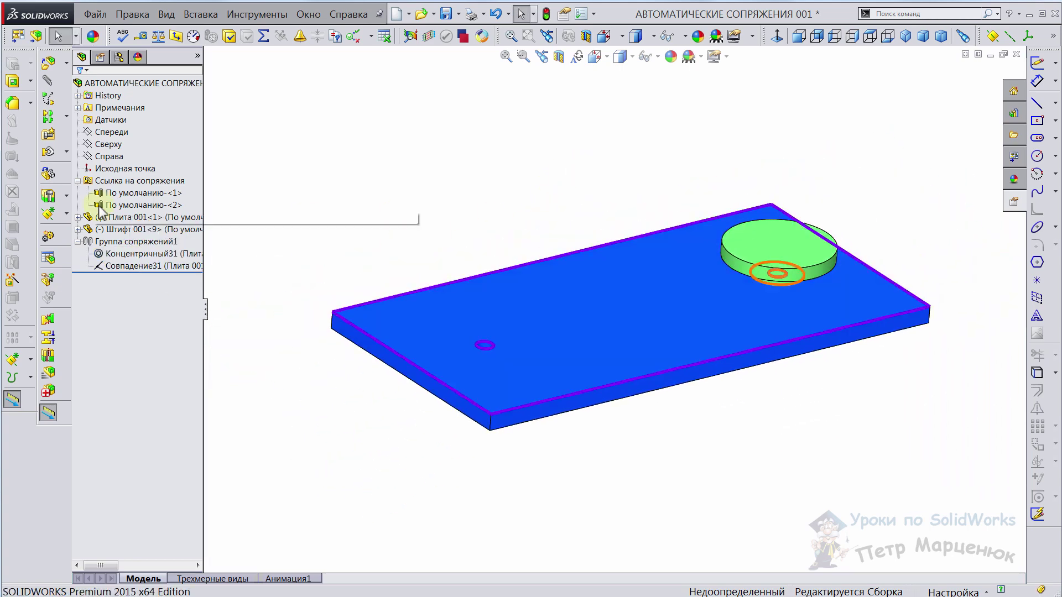
pyautogui.scroll(-3, 615, 298)
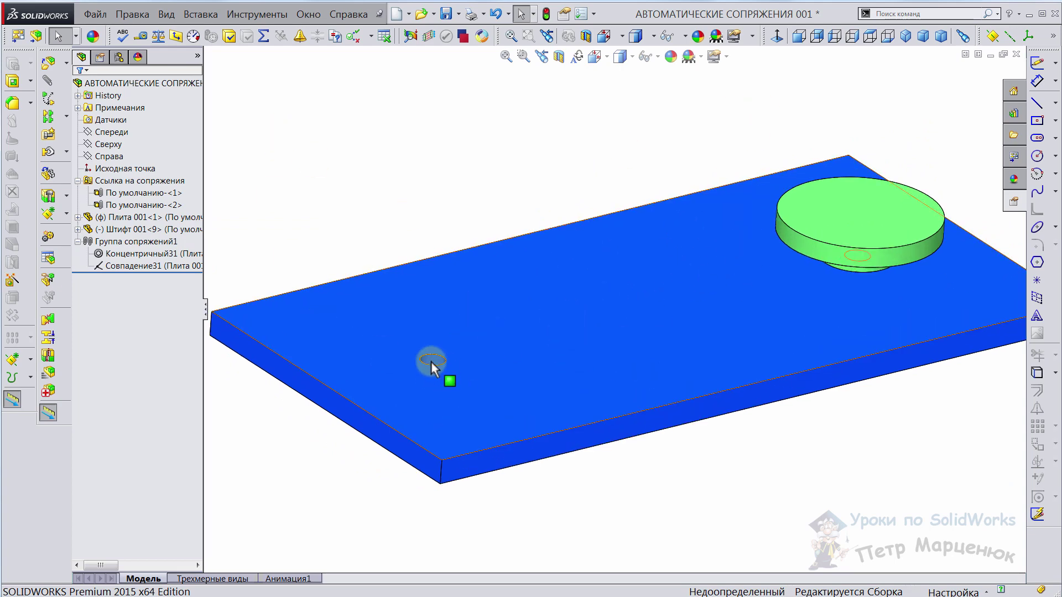
# Insert another Штифт 001 into the left hole, auto-mated by Концентричный41 and Совпадение41.
pyautogui.click(47, 64)
pyautogui.click(128, 332)
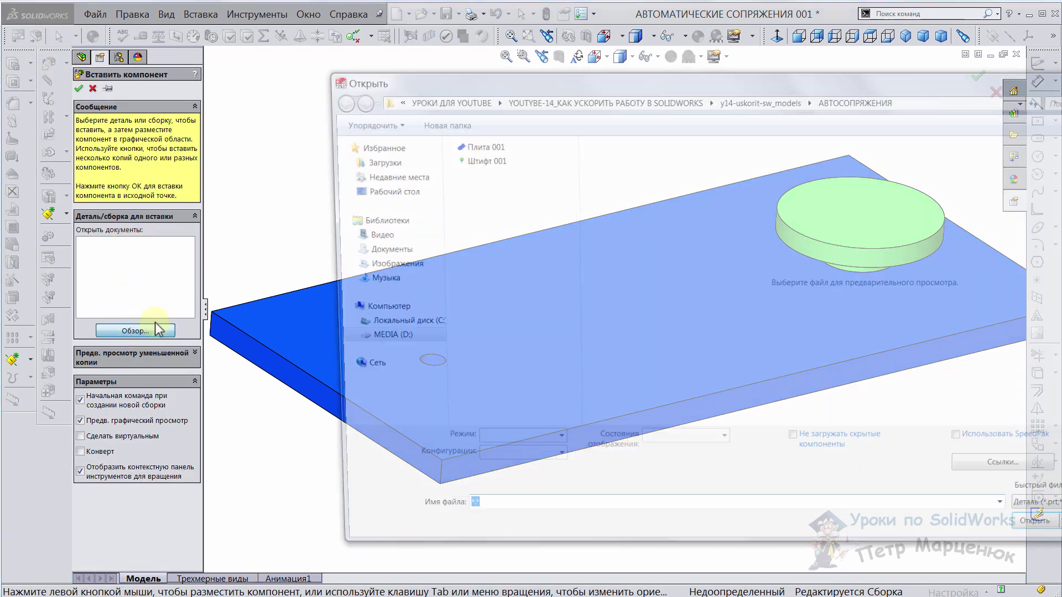
pyautogui.click(475, 159)
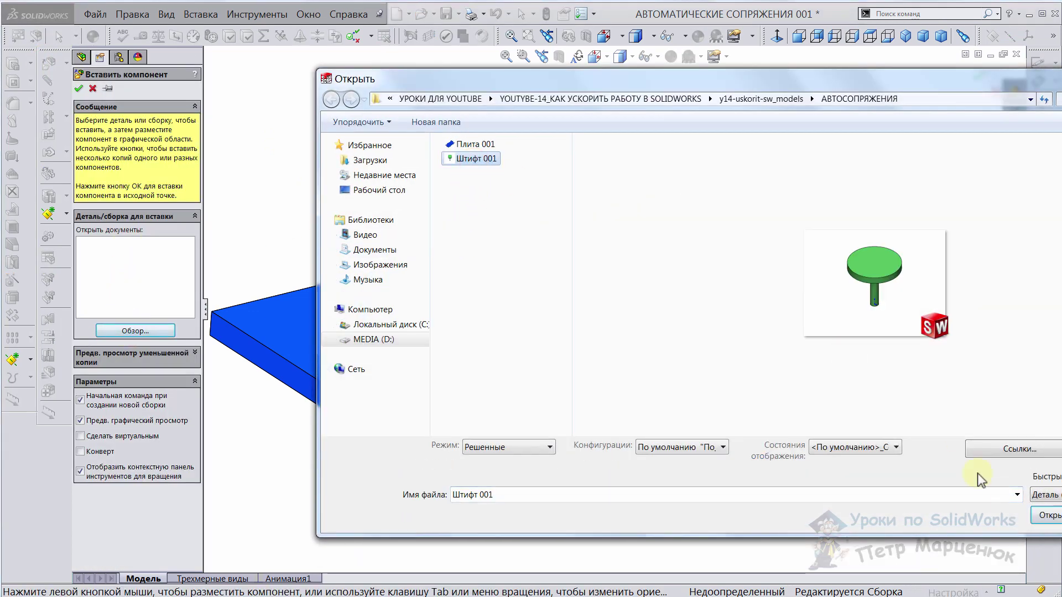
pyautogui.click(1047, 519)
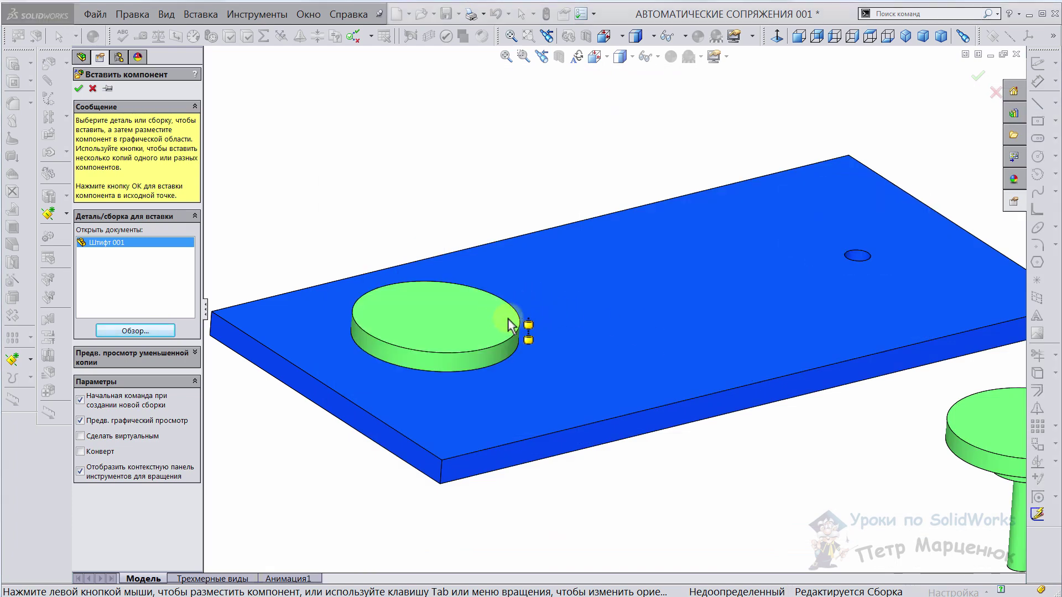
pyautogui.click(431, 362)
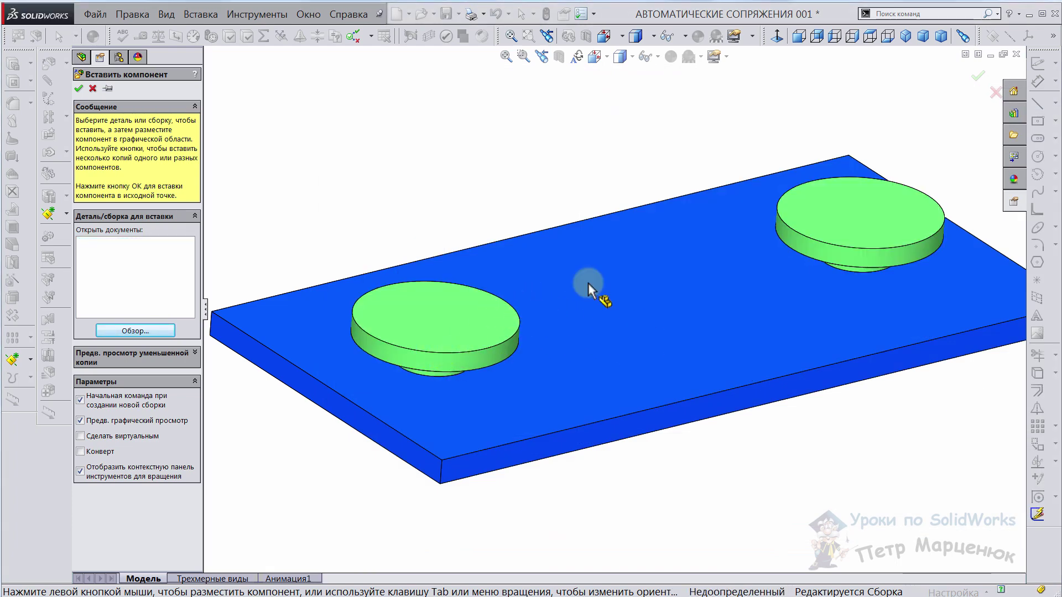
pyautogui.scroll(5, 592, 293)
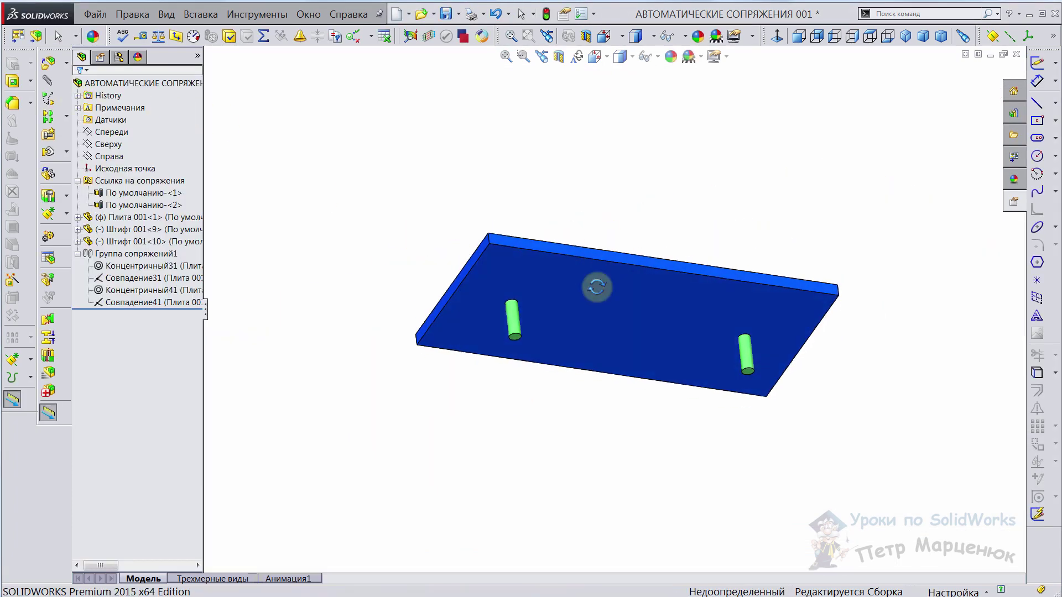
pyautogui.moveTo(591, 294); pyautogui.dragTo(615, 363, button='middle')
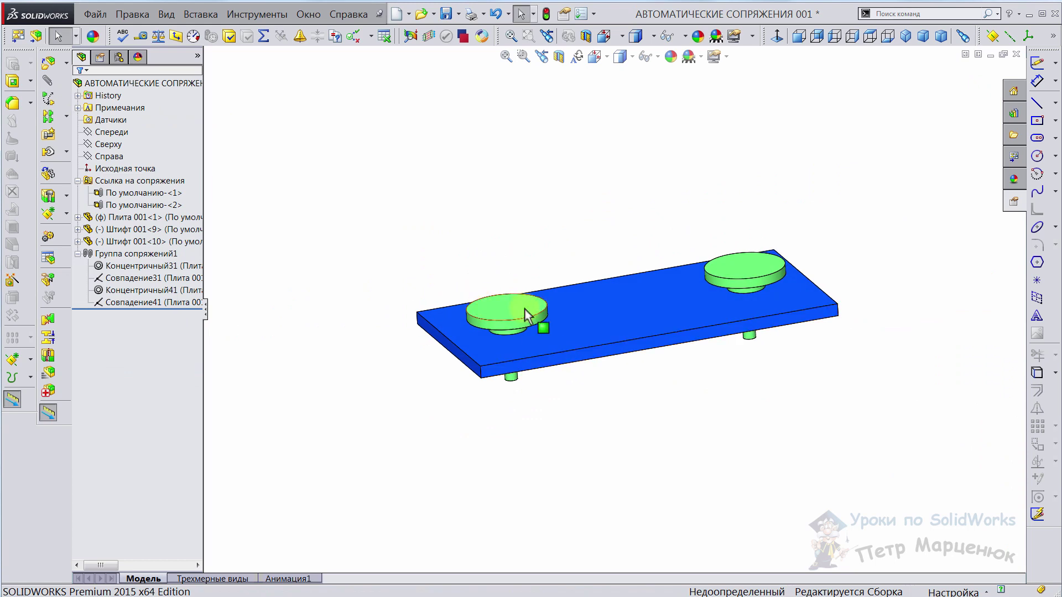
pyautogui.click(128, 265)
pyautogui.click(237, 363)
pyautogui.moveTo(658, 304)
pyautogui.mouseDown(button='middle')
pyautogui.moveTo(671, 346)
pyautogui.moveTo(621, 249)
pyautogui.mouseUp(button='middle')
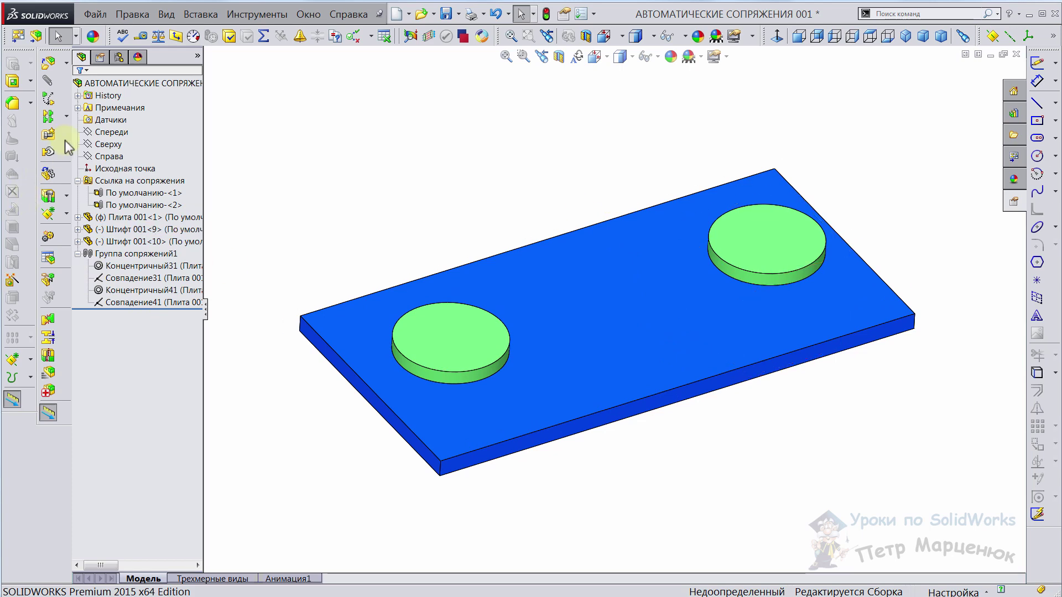
pyautogui.click(129, 182)
pyautogui.click(133, 205)
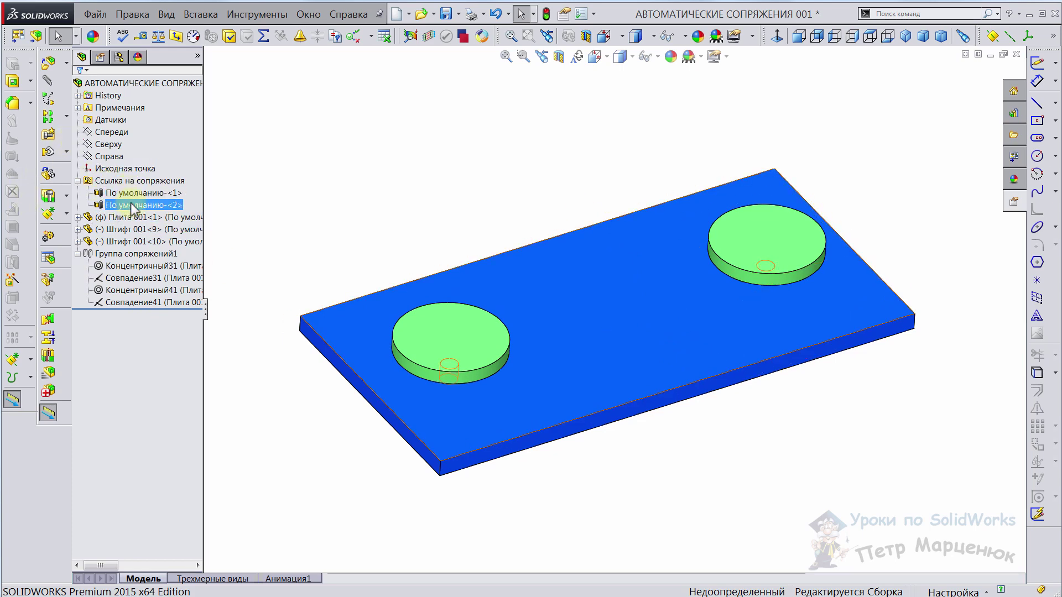
pyautogui.click(469, 162)
pyautogui.click(636, 327)
pyautogui.moveTo(636, 328); pyautogui.dragTo(639, 293, button='middle')
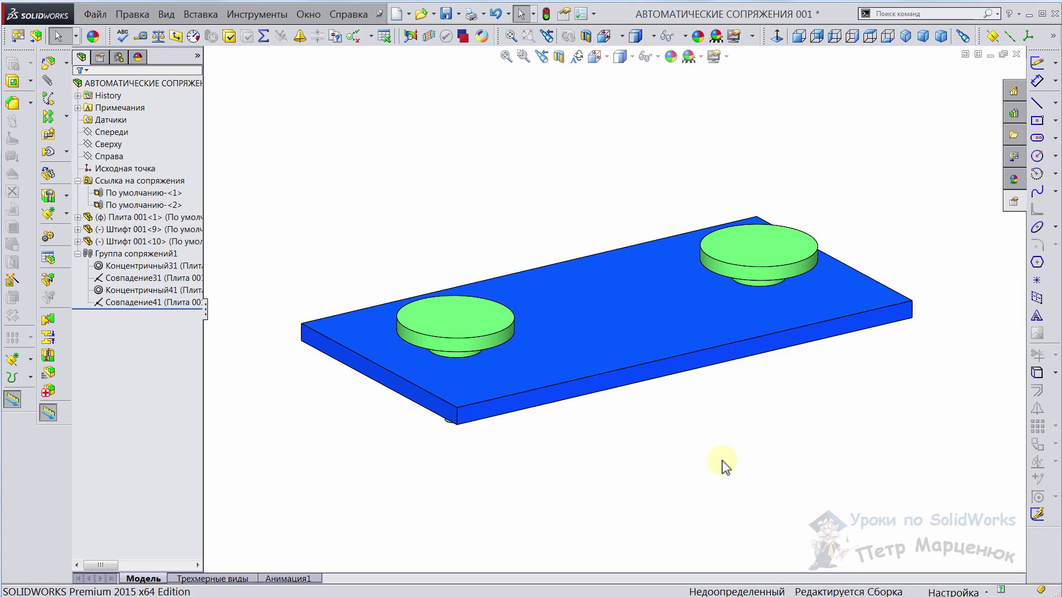
pyautogui.click(139, 205)
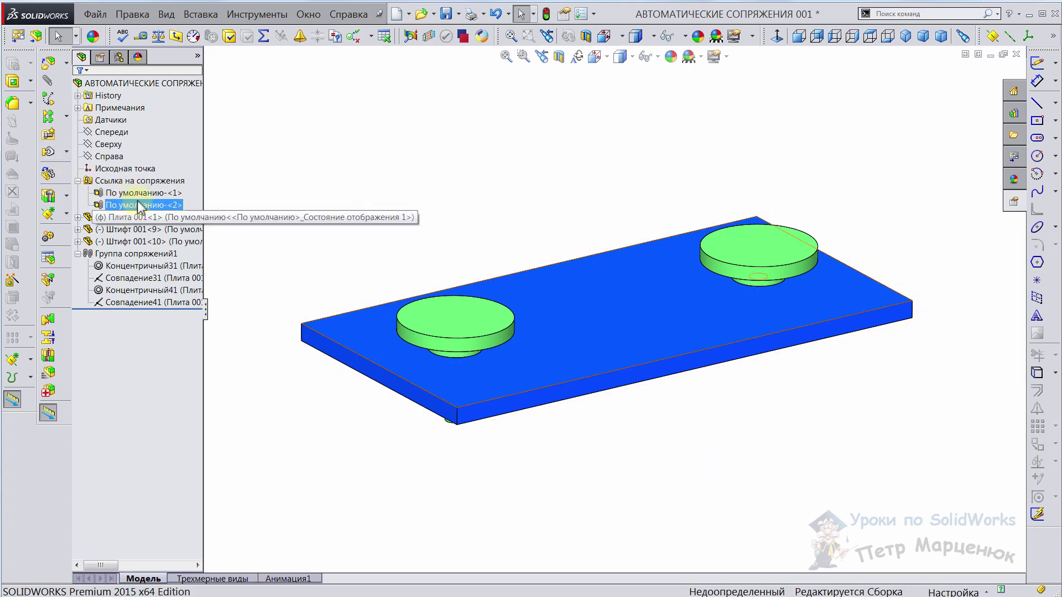
pyautogui.click(576, 229)
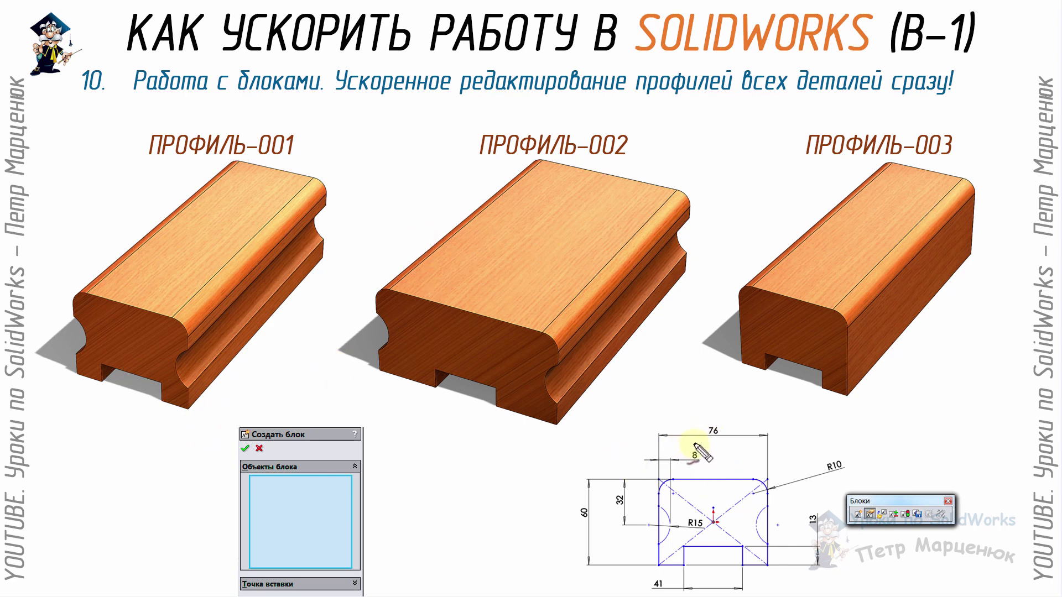
# In red, underline the 76 and 60 dimensions and circle ПРОФИЛЬ-001, ПРОФИЛЬ-003 and the Блоки toolbar.
pyautogui.moveTo(696, 442); pyautogui.dragTo(738, 442)
pyautogui.moveTo(574, 491); pyautogui.dragTo(572, 537)
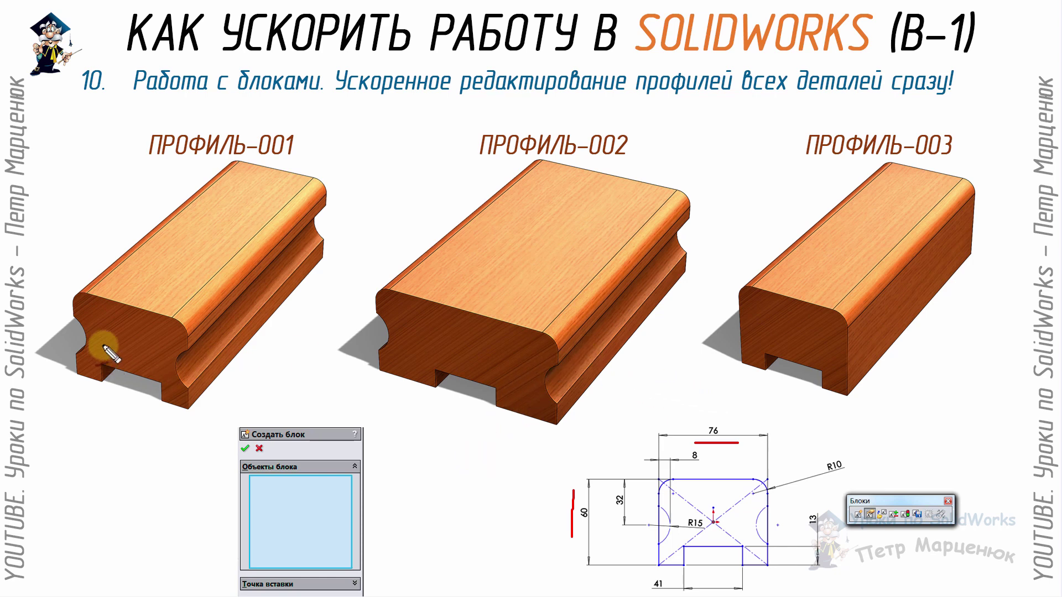
pyautogui.moveTo(69, 277); pyautogui.dragTo(175, 285)
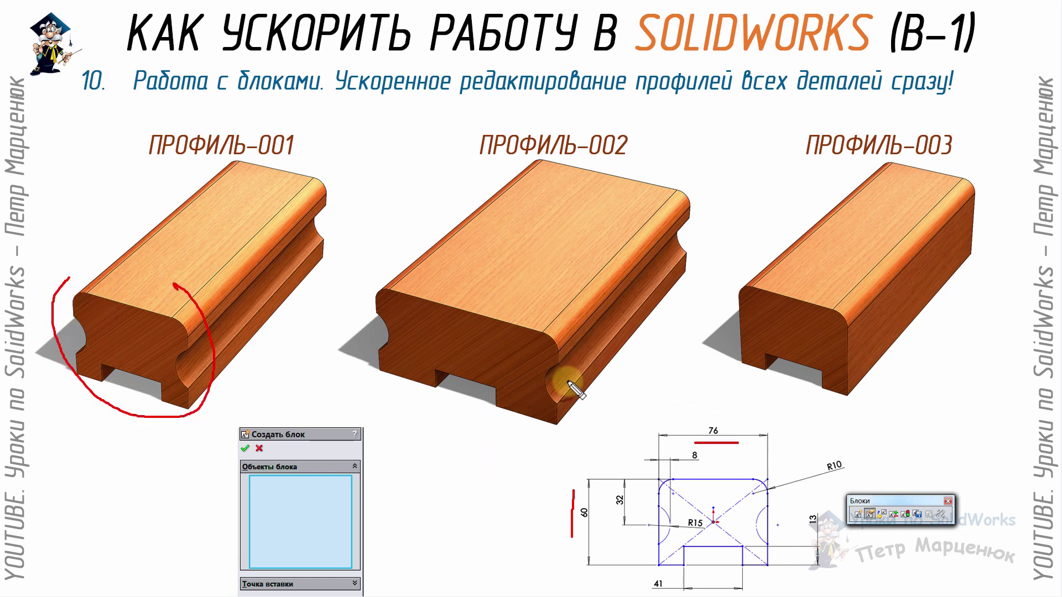
pyautogui.moveTo(722, 275); pyautogui.dragTo(732, 289)
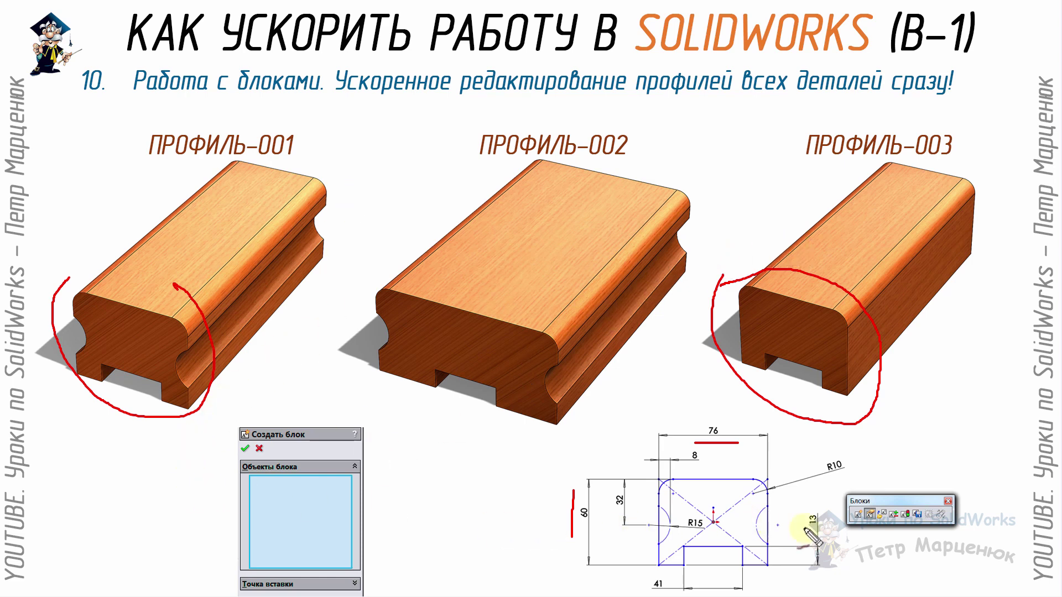
pyautogui.moveTo(837, 482); pyautogui.dragTo(982, 470)
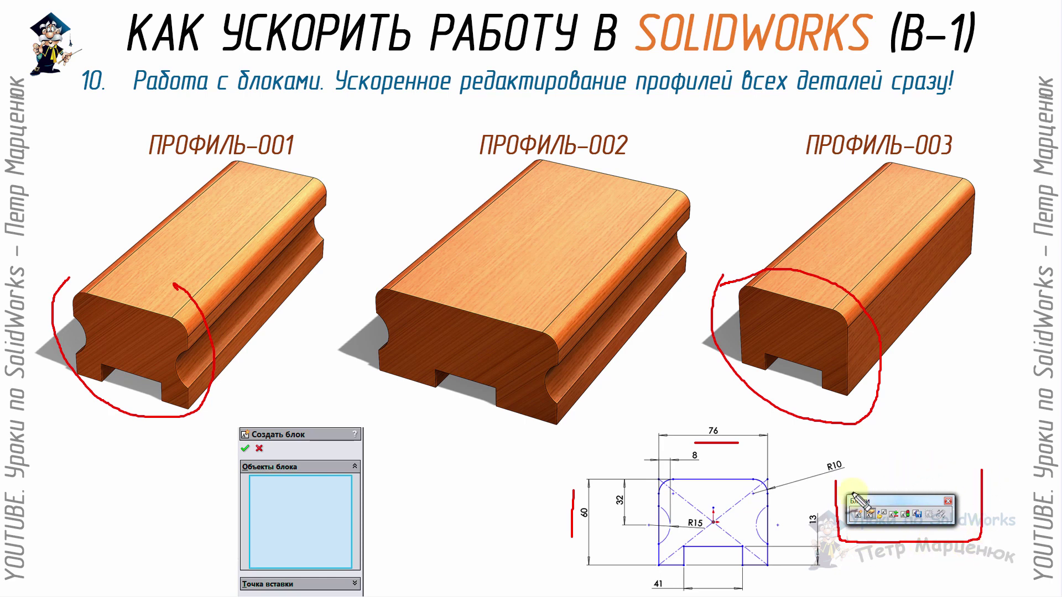
pyautogui.moveTo(885, 444); pyautogui.dragTo(896, 442)
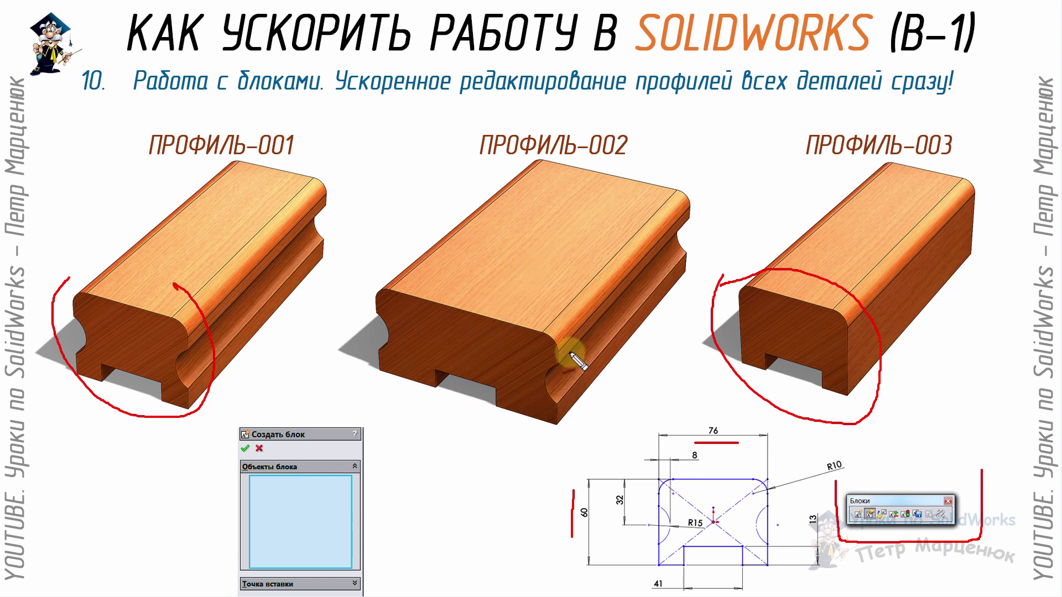
# Strike through ПРОФИЛЬ-002's groove and top face in red, also marking ПРОФИЛЬ-003's front edge.
pyautogui.moveTo(568, 352)
pyautogui.mouseDown()
pyautogui.moveTo(579, 356)
pyautogui.moveTo(566, 391)
pyautogui.mouseUp()
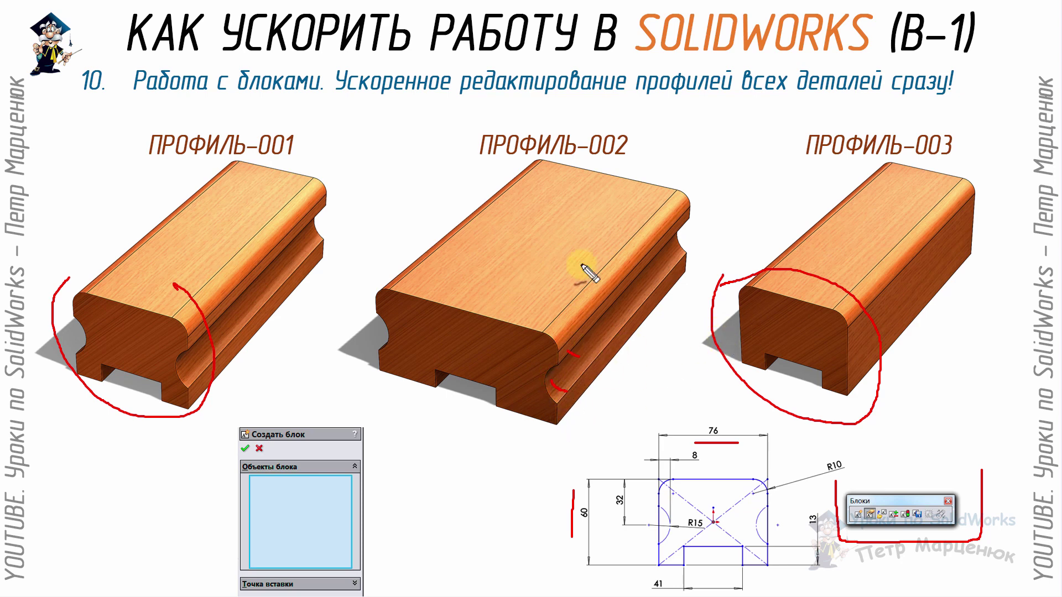
pyautogui.moveTo(856, 319); pyautogui.dragTo(863, 372)
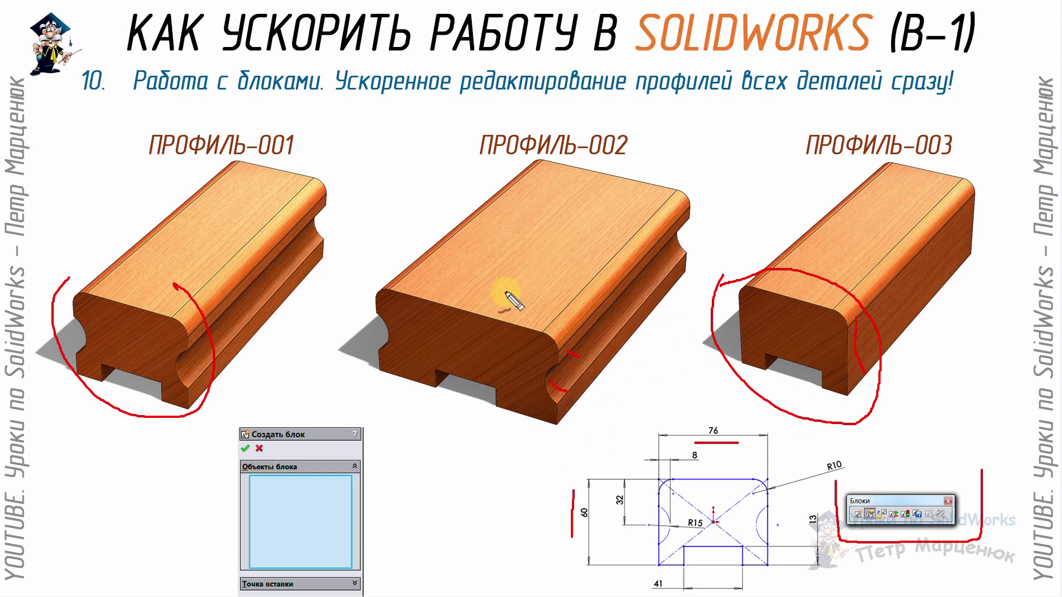
pyautogui.moveTo(460, 322); pyautogui.dragTo(603, 176)
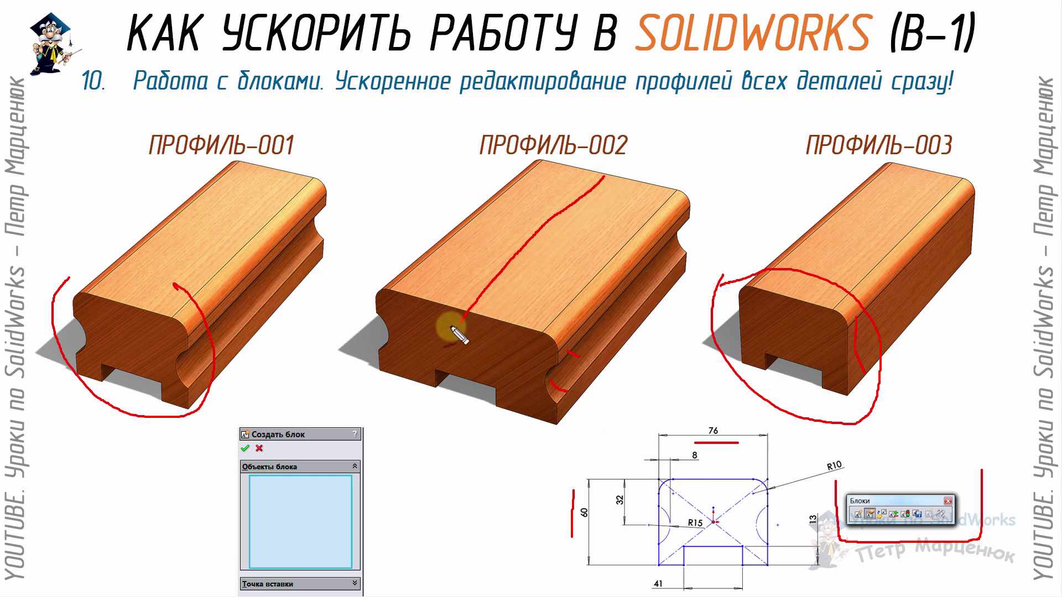
pyautogui.moveTo(456, 322)
pyautogui.mouseDown()
pyautogui.moveTo(450, 437)
pyautogui.moveTo(669, 224)
pyautogui.mouseUp()
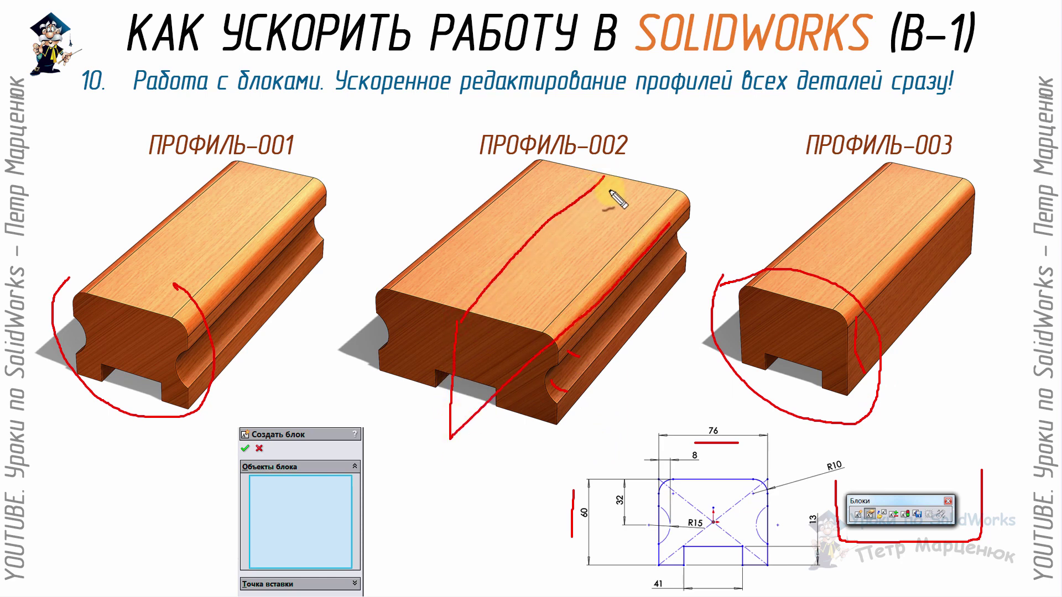
pyautogui.moveTo(612, 176); pyautogui.dragTo(606, 302)
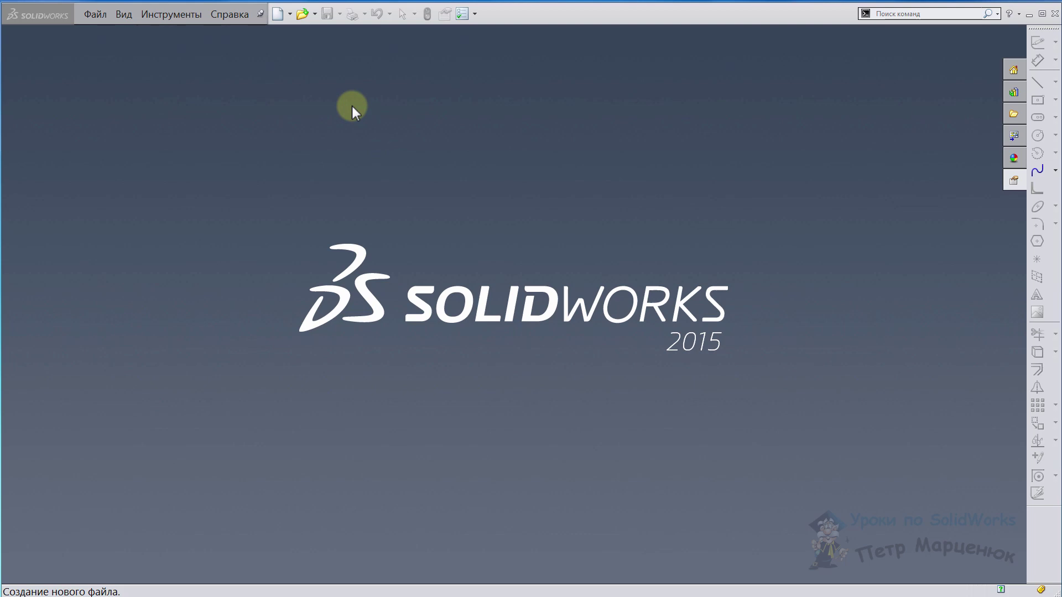
# Create a new part and start a sketch on the Front plane.
pyautogui.click(278, 22)
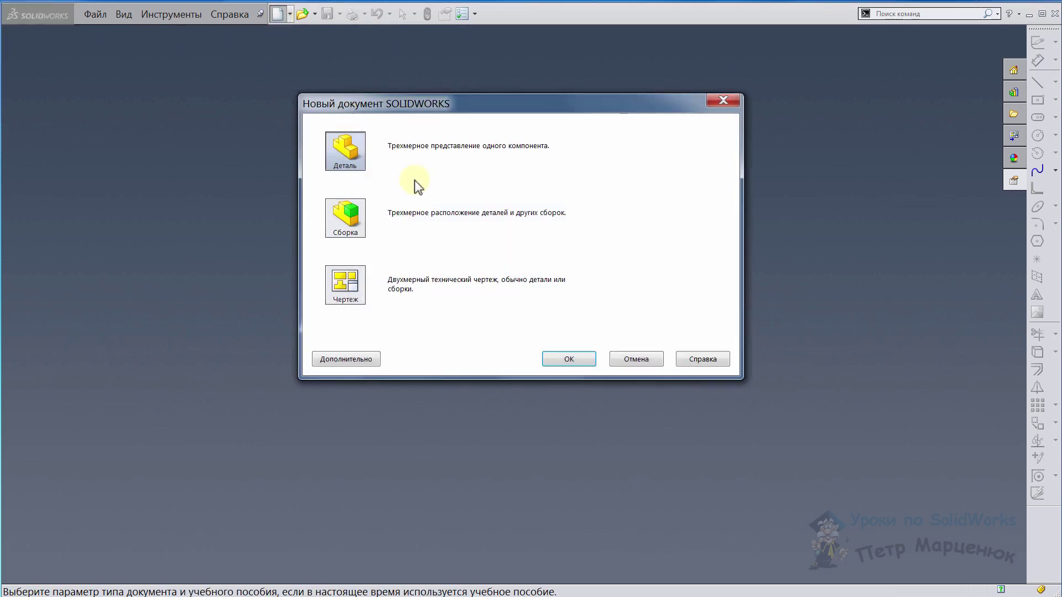
pyautogui.moveTo(503, 107); pyautogui.dragTo(514, 94)
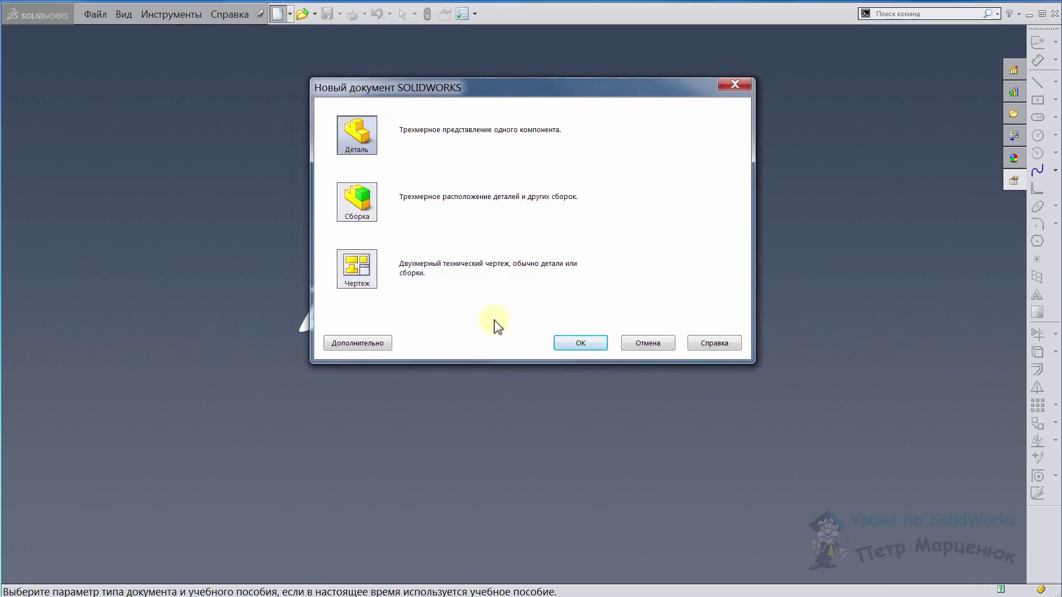
pyautogui.click(581, 344)
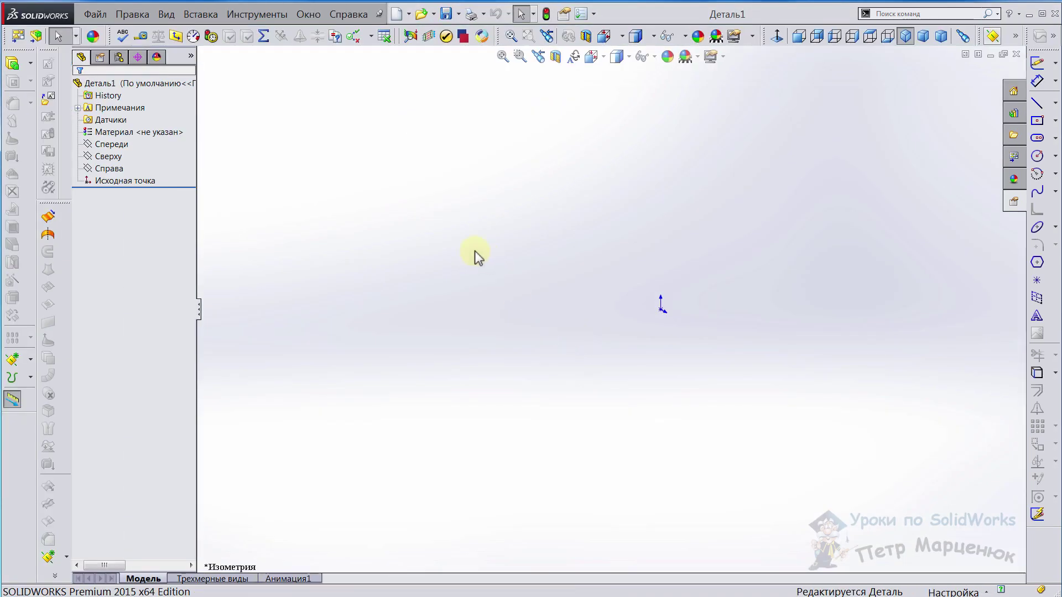
pyautogui.click(103, 146)
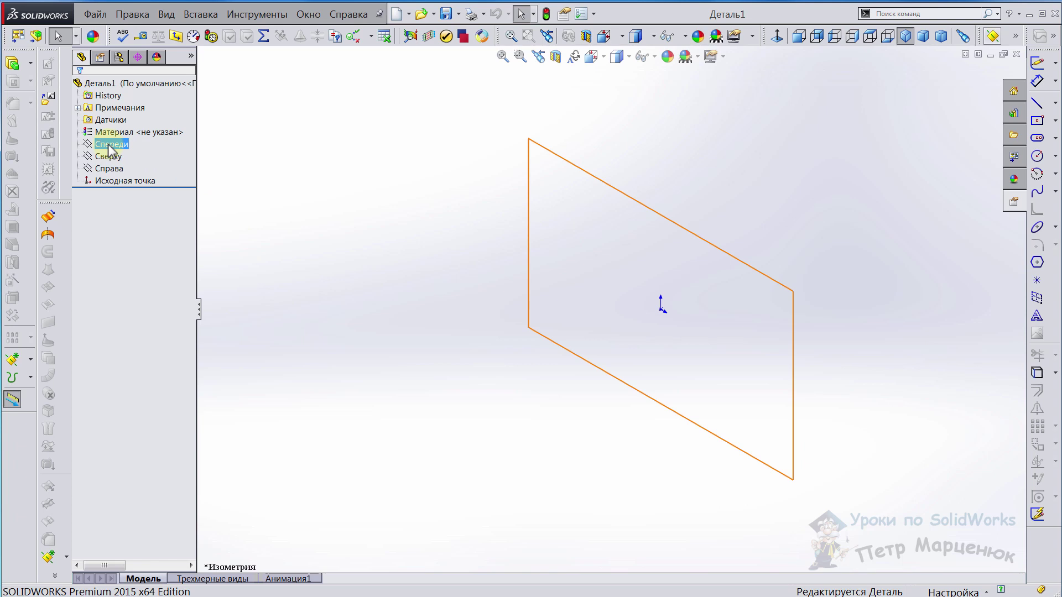
pyautogui.rightClick(111, 150)
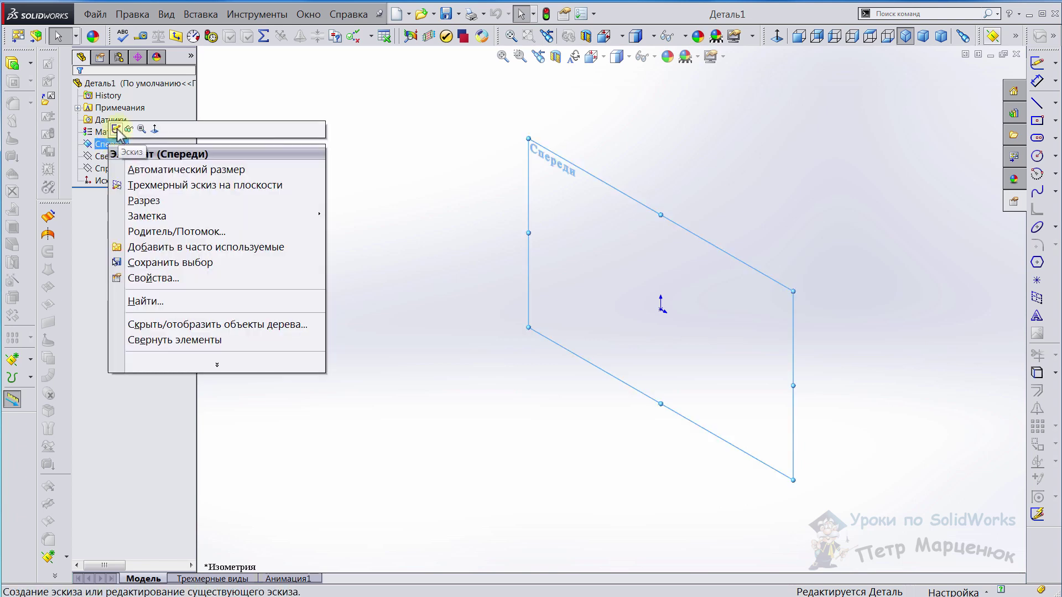
pyautogui.click(116, 128)
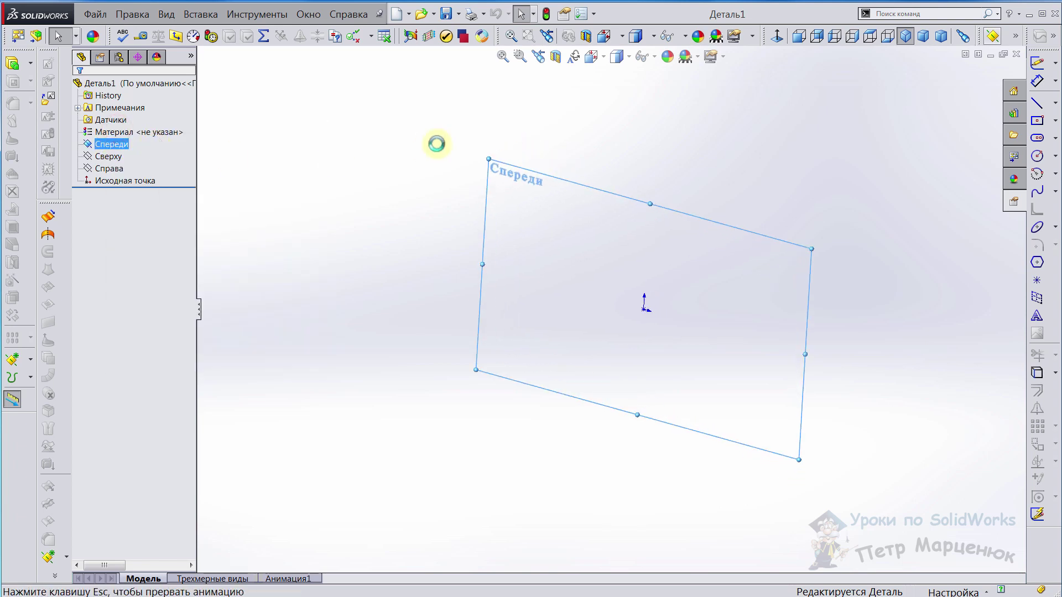
# Draw a centre rectangle centred on the origin.
pyautogui.click(1037, 121)
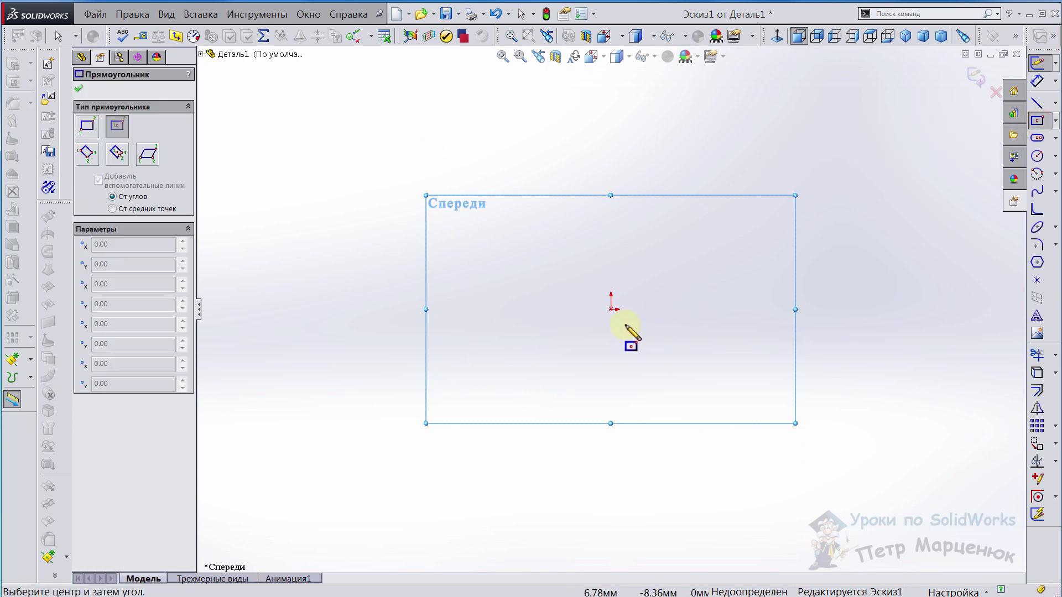
pyautogui.click(611, 308)
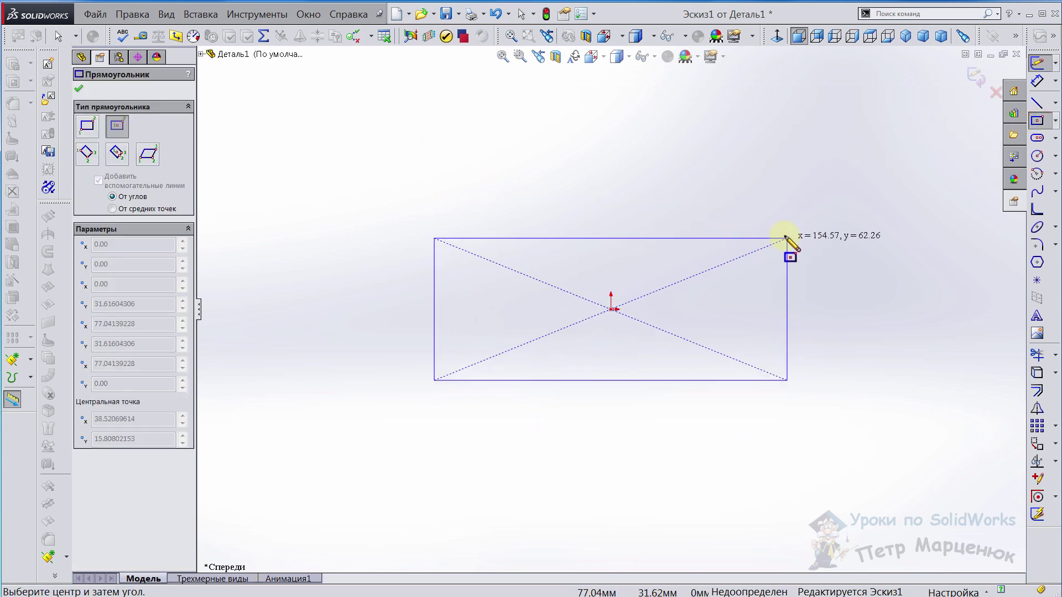
pyautogui.click(781, 233)
pyautogui.press('Escape')
# Dimension the rectangle's width as 70 mm, placed above it.
pyautogui.click(1037, 81)
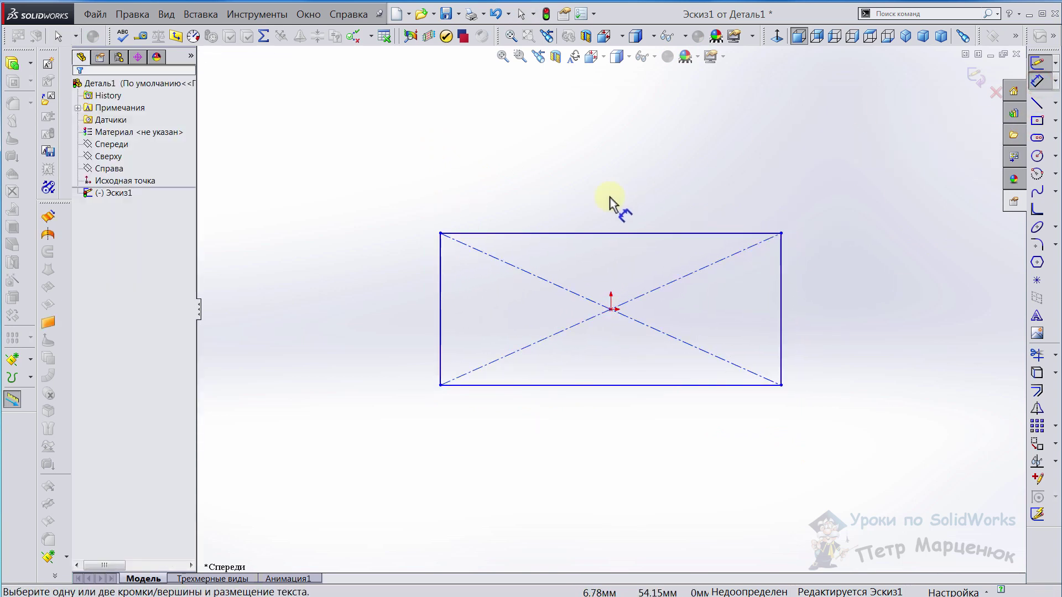
pyautogui.click(441, 302)
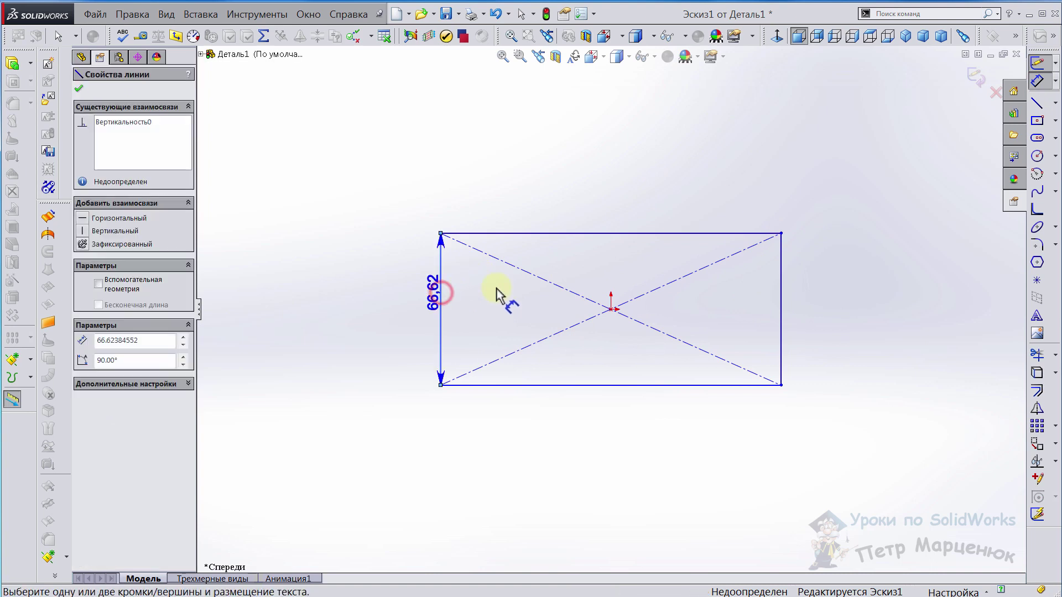
pyautogui.click(781, 299)
pyautogui.click(620, 152)
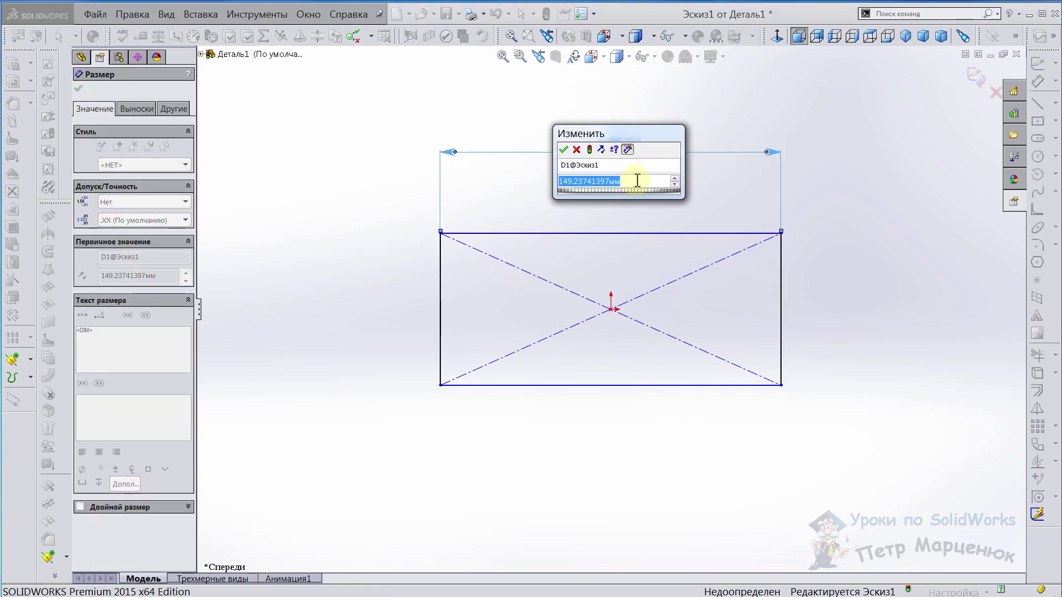
pyautogui.write('100')
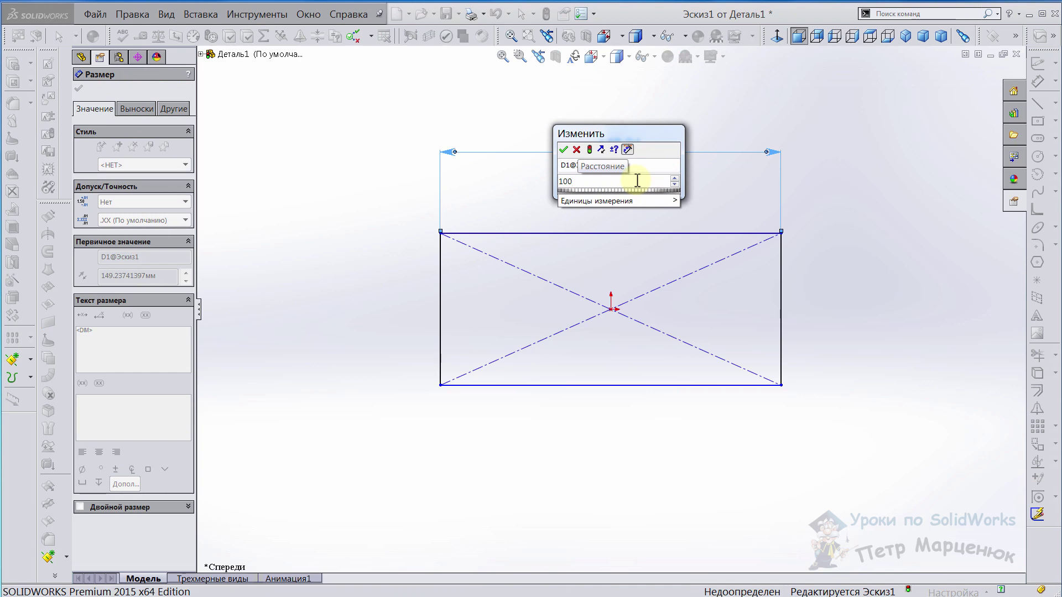
pyautogui.press('BackSpace')
pyautogui.press('BackSpace')
pyautogui.press('BackSpace')
pyautogui.write('70')
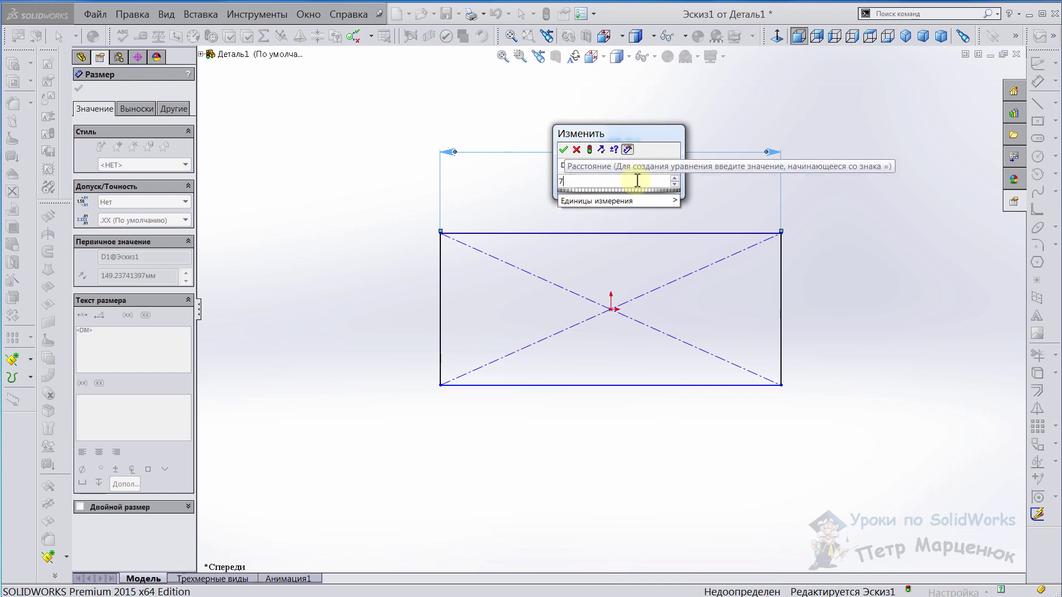
pyautogui.press('Return')
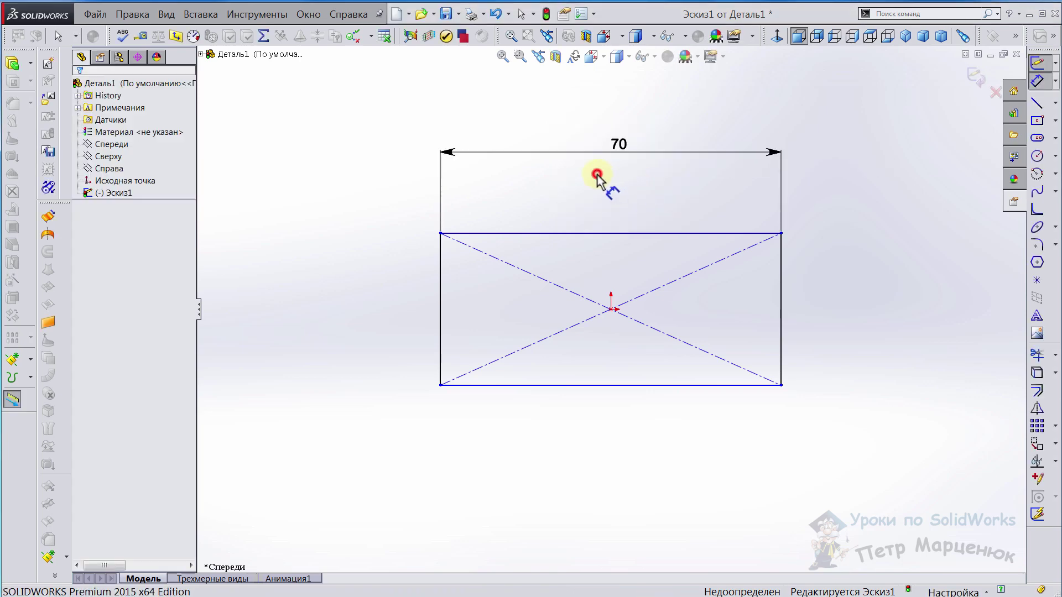
# Dimension the rectangle's height as 50 mm, placed to its left.
pyautogui.click(547, 234)
pyautogui.click(570, 385)
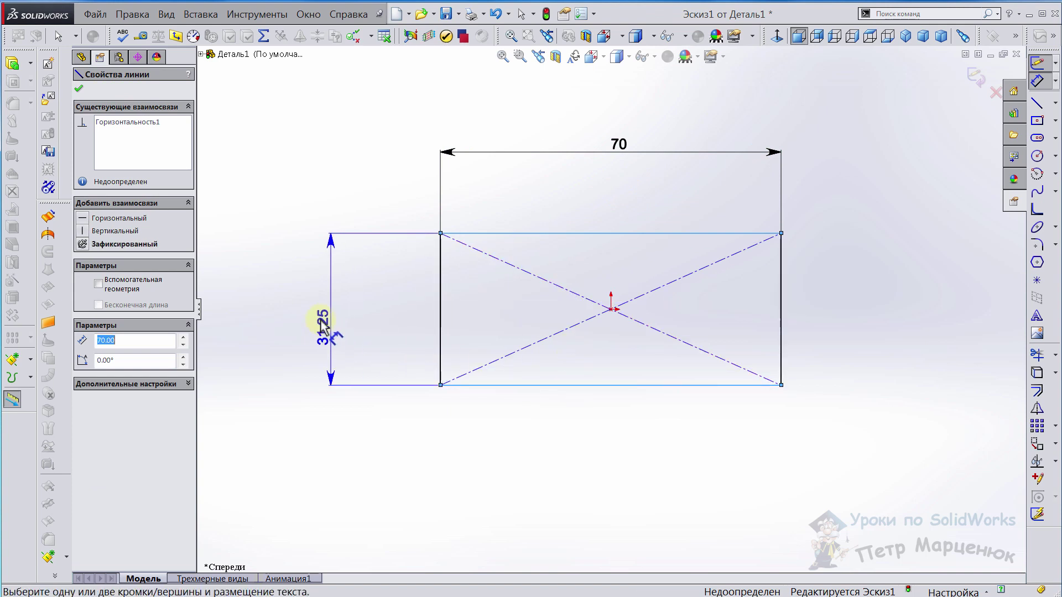
pyautogui.click(316, 328)
pyautogui.write('5')
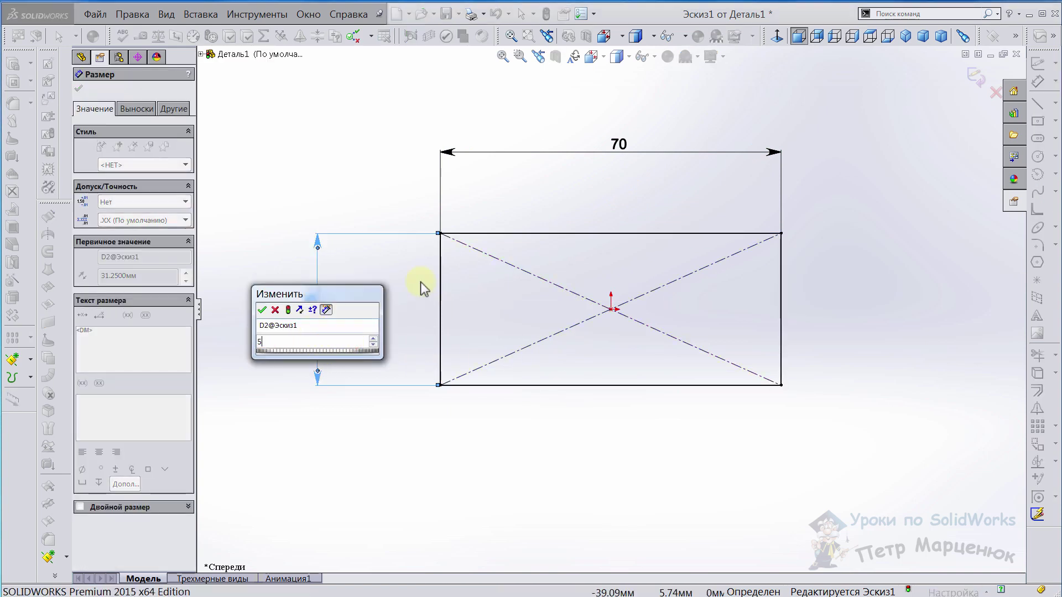
pyautogui.write('0')
pyautogui.press('Return')
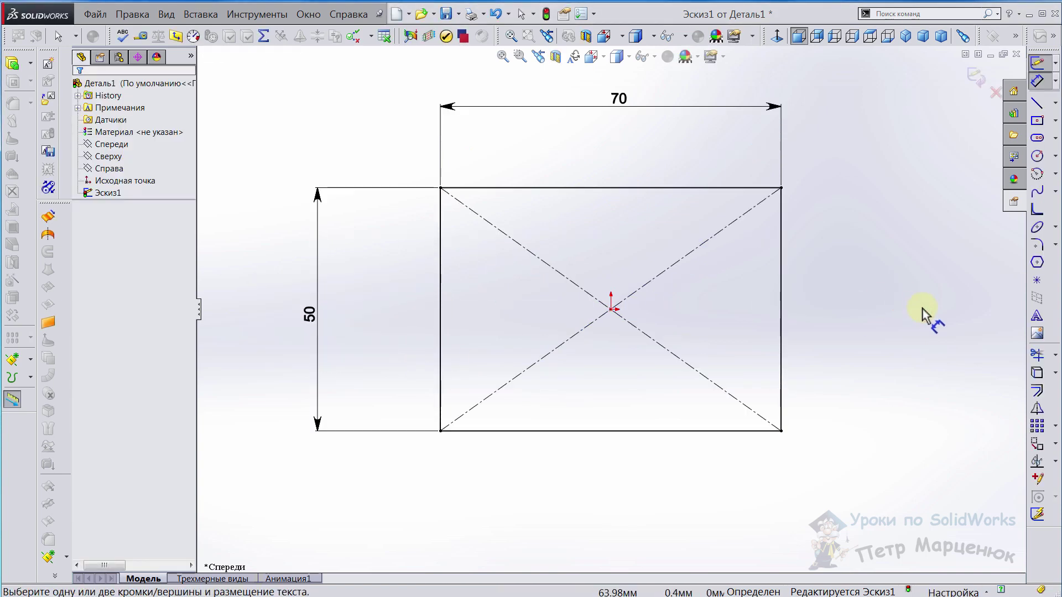
pyautogui.scroll(5, 764, 318)
pyautogui.moveTo(664, 326)
pyautogui.mouseDown(button='middle')
pyautogui.moveTo(628, 336)
pyautogui.moveTo(635, 297)
pyautogui.moveTo(597, 218)
pyautogui.moveTo(655, 190)
pyautogui.mouseUp(button='middle')
# Fillet the top-left and top-right corners with a 10 mm sketch fillet.
pyautogui.click(1037, 244)
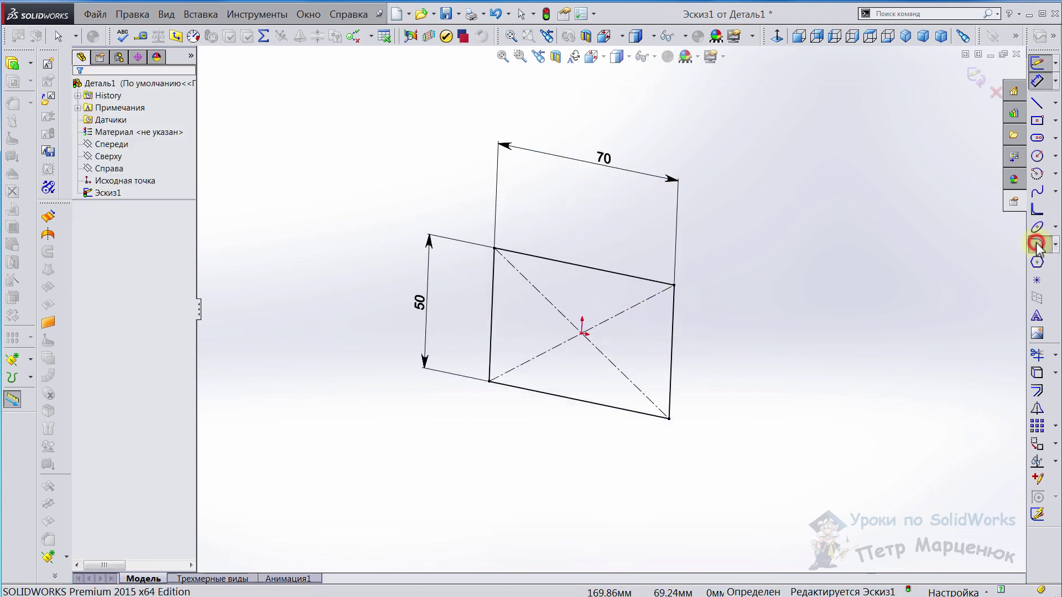
pyautogui.click(674, 286)
pyautogui.click(495, 248)
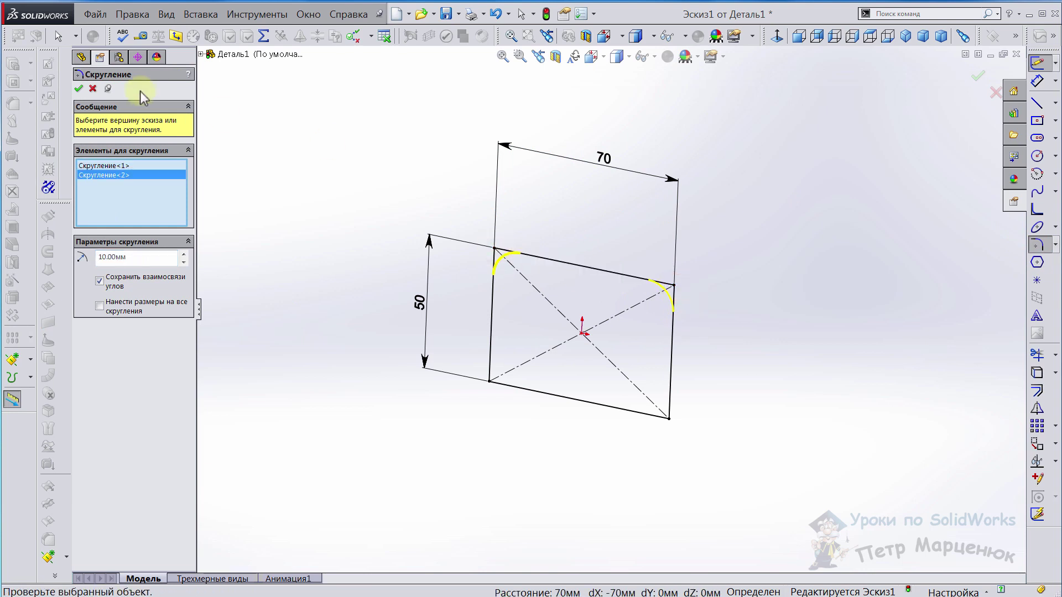
pyautogui.click(78, 88)
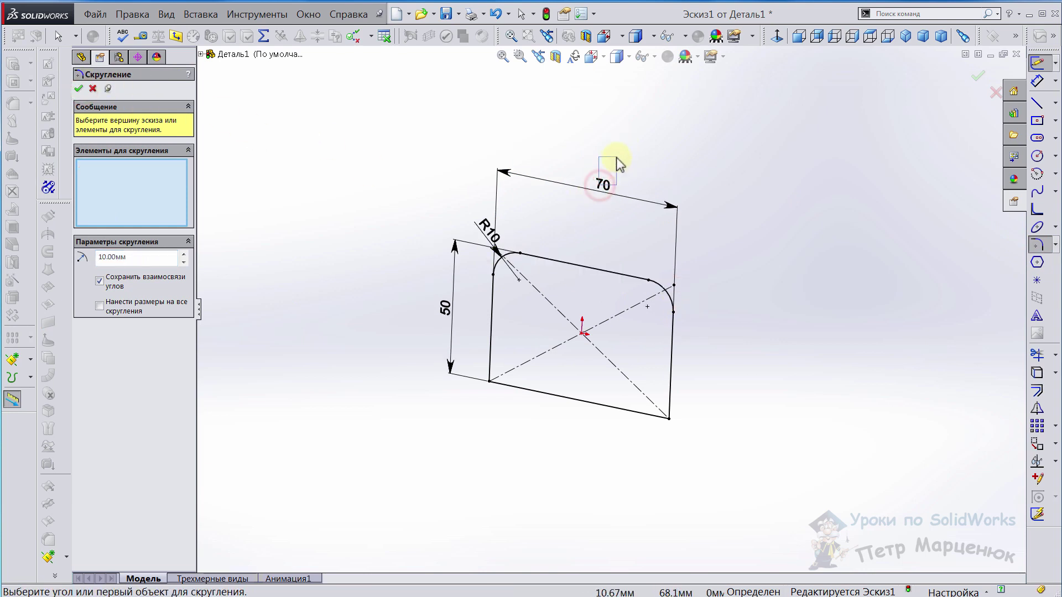
pyautogui.scroll(-2, 564, 285)
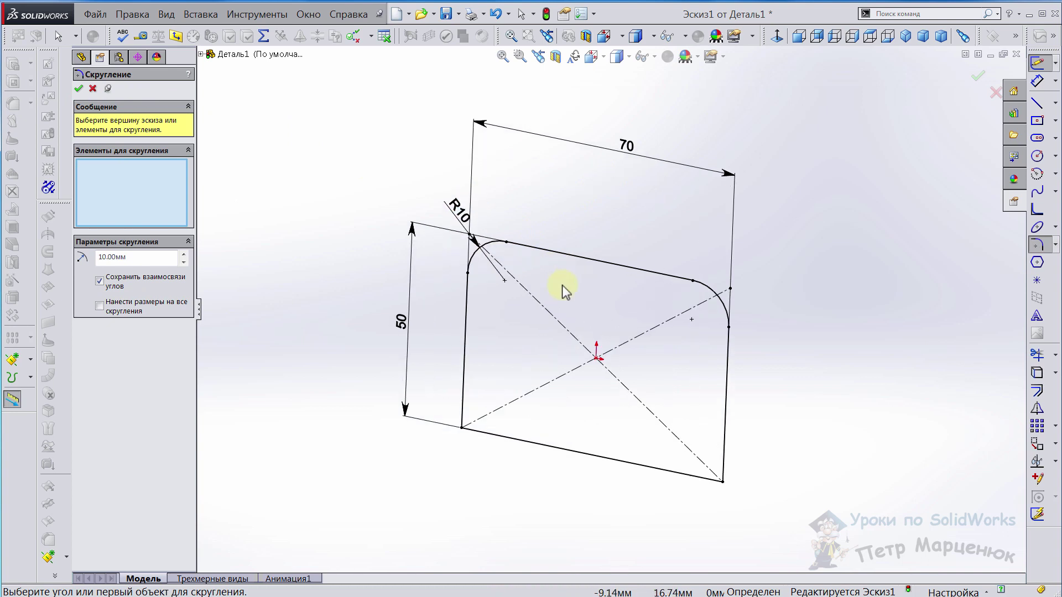
pyautogui.click(78, 88)
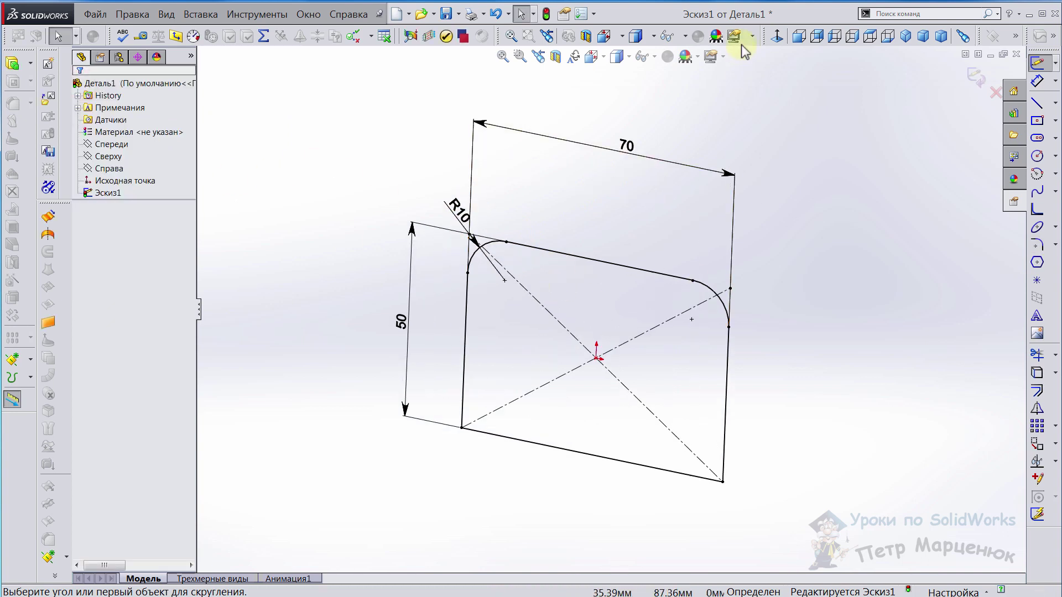
# Switch to Front view and move the 50 and R10 dimensions outward.
pyautogui.click(799, 36)
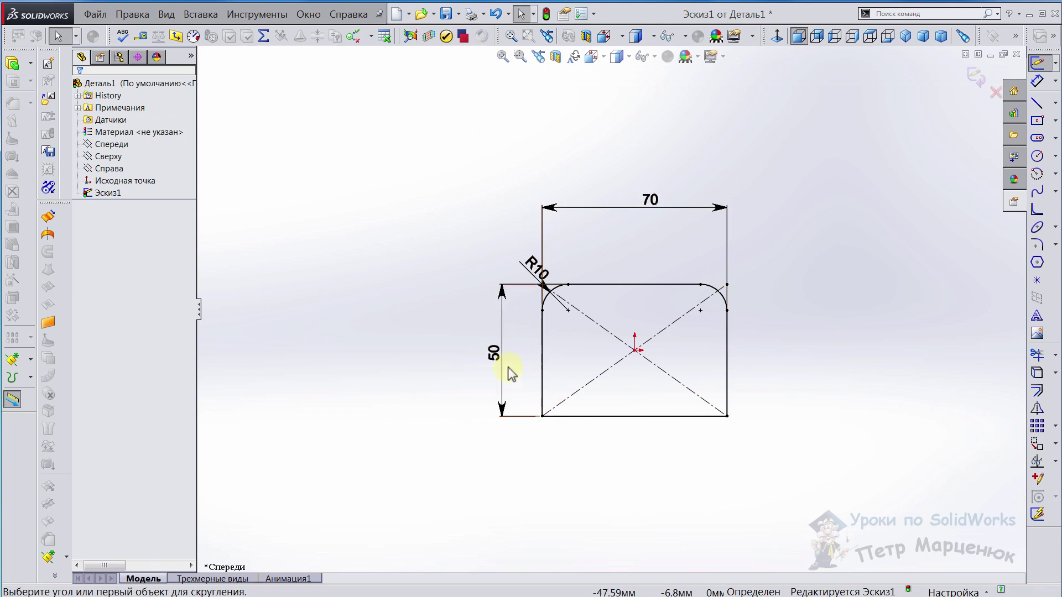
pyautogui.moveTo(501, 357); pyautogui.dragTo(440, 356)
pyautogui.moveTo(545, 280); pyautogui.dragTo(466, 232)
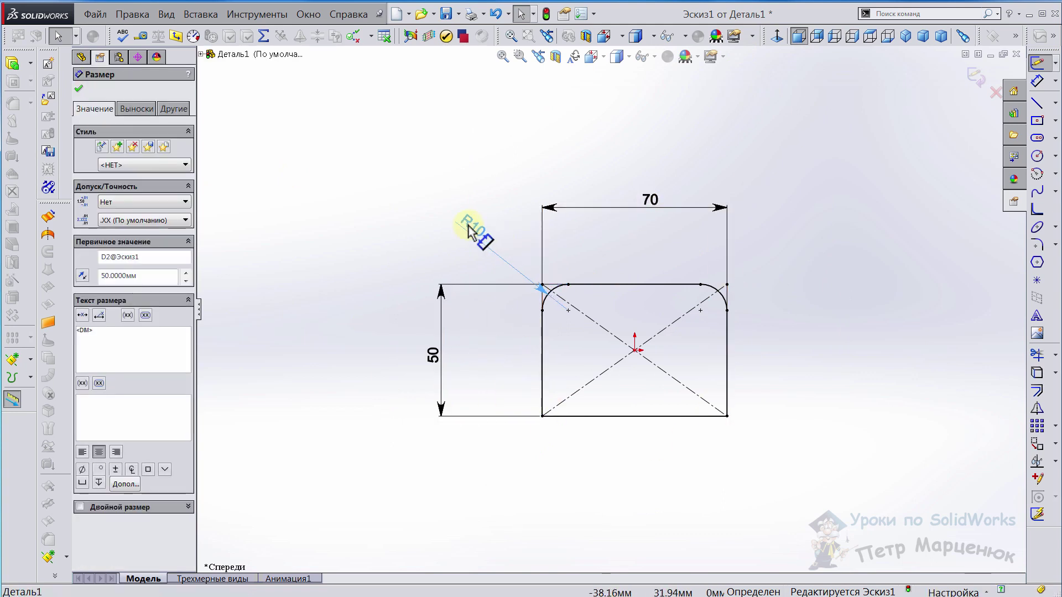
pyautogui.click(561, 129)
pyautogui.scroll(-1, 638, 274)
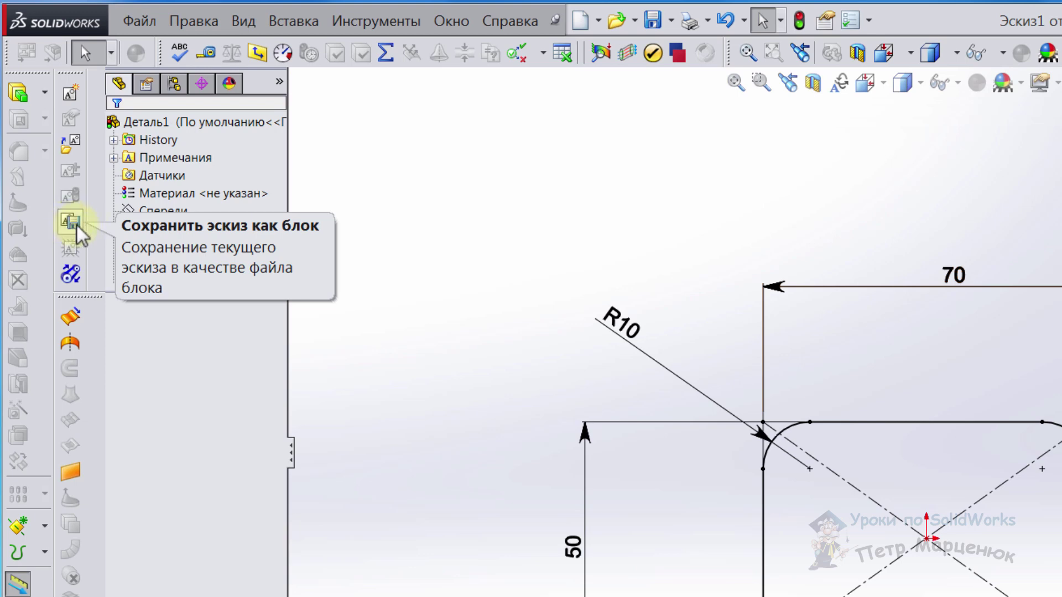
pyautogui.moveTo(69, 75); pyautogui.dragTo(463, 139)
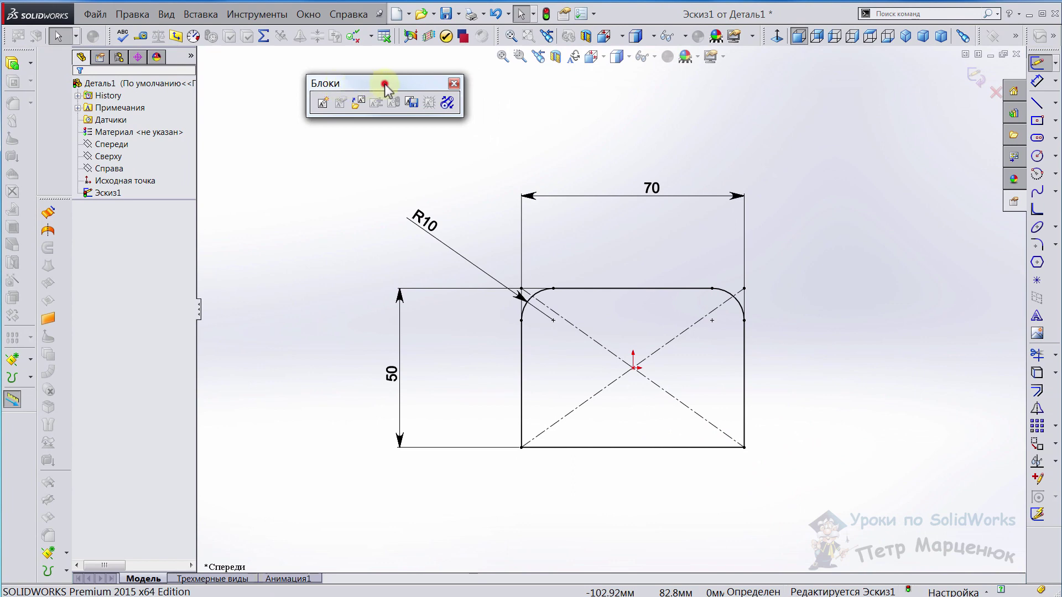
pyautogui.moveTo(384, 85); pyautogui.dragTo(59, 97)
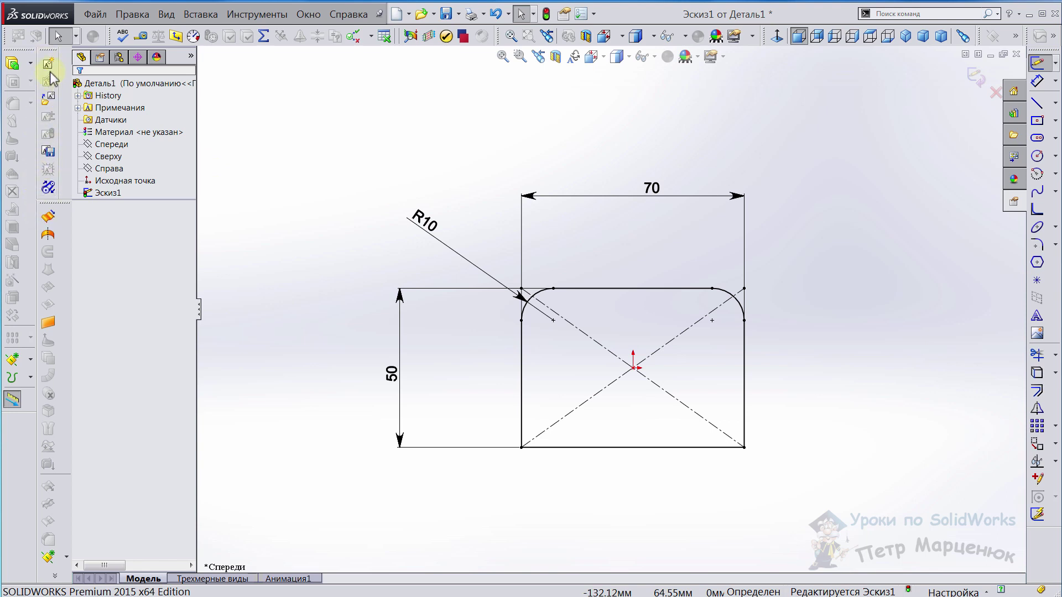
pyautogui.scroll(1, 388, 233)
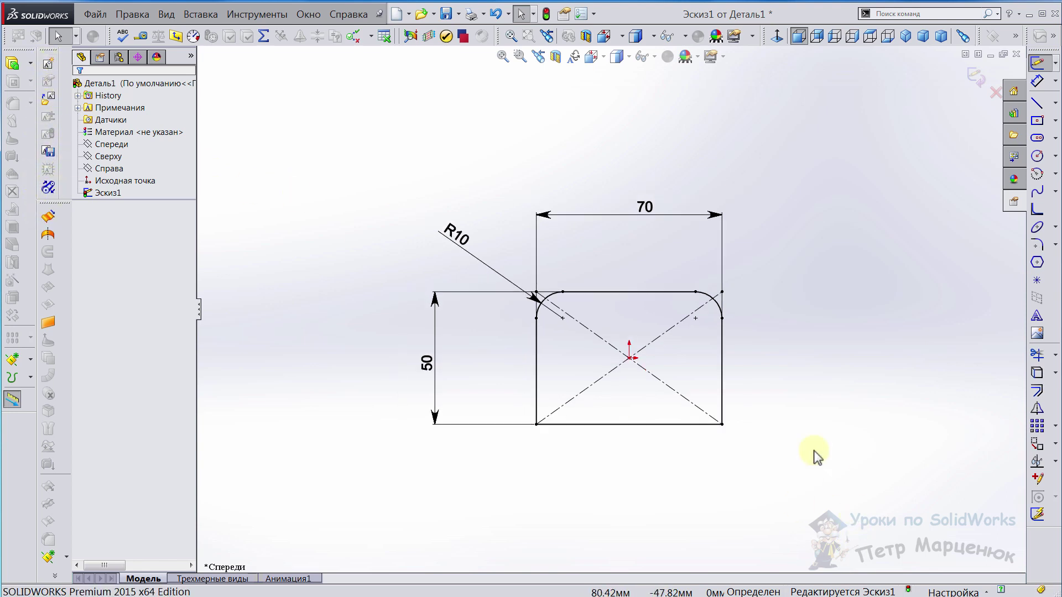
pyautogui.scroll(-1, 608, 316)
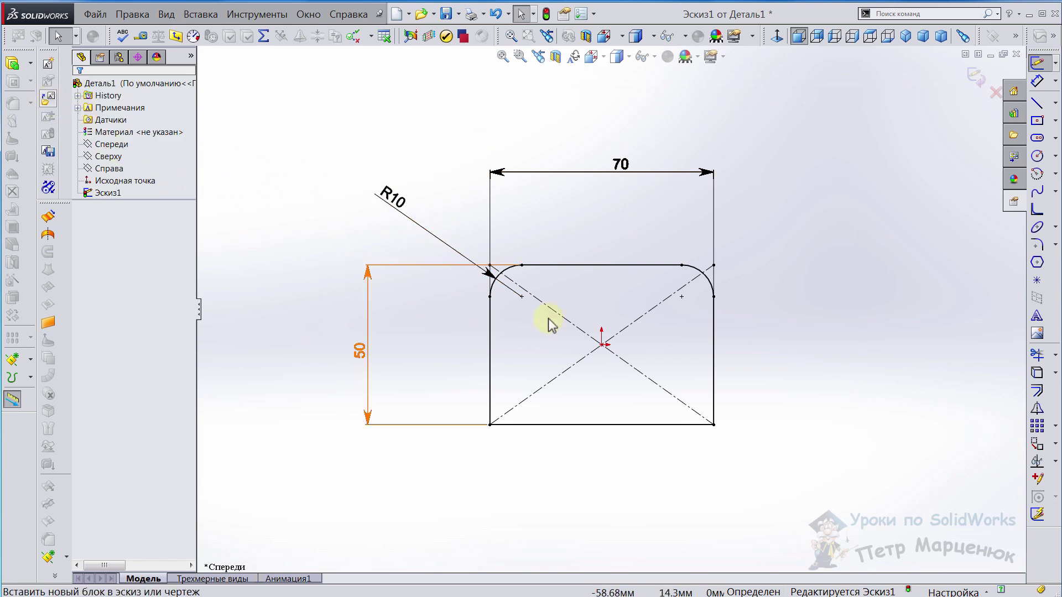
# Save the sketch as block file ПУ-БЛОК-001.sldblk in the БЛОКИ В ЭСКИЗАХ folder.
pyautogui.click(88, 178)
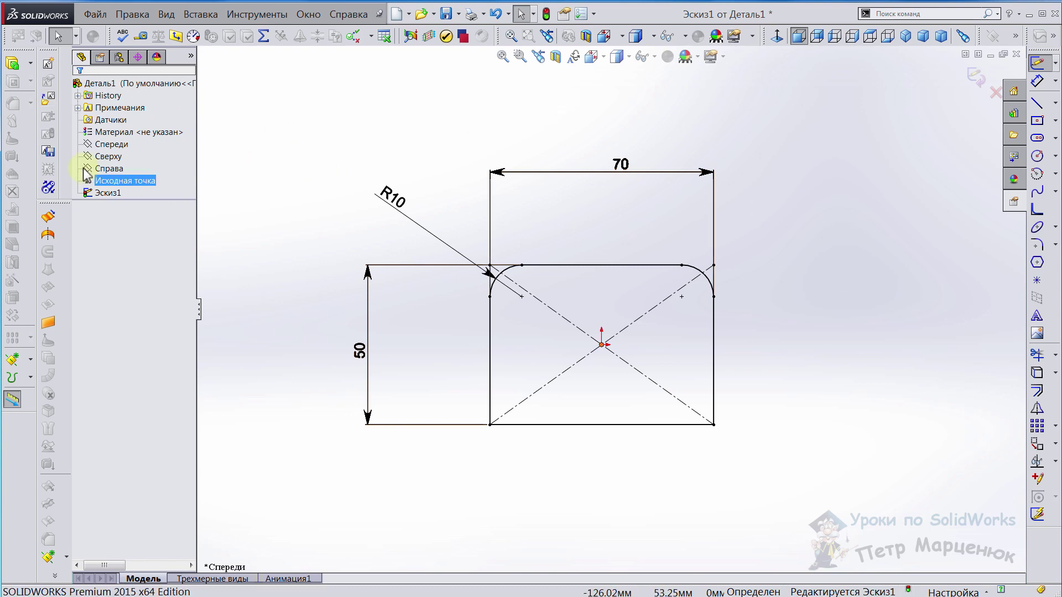
pyautogui.click(47, 155)
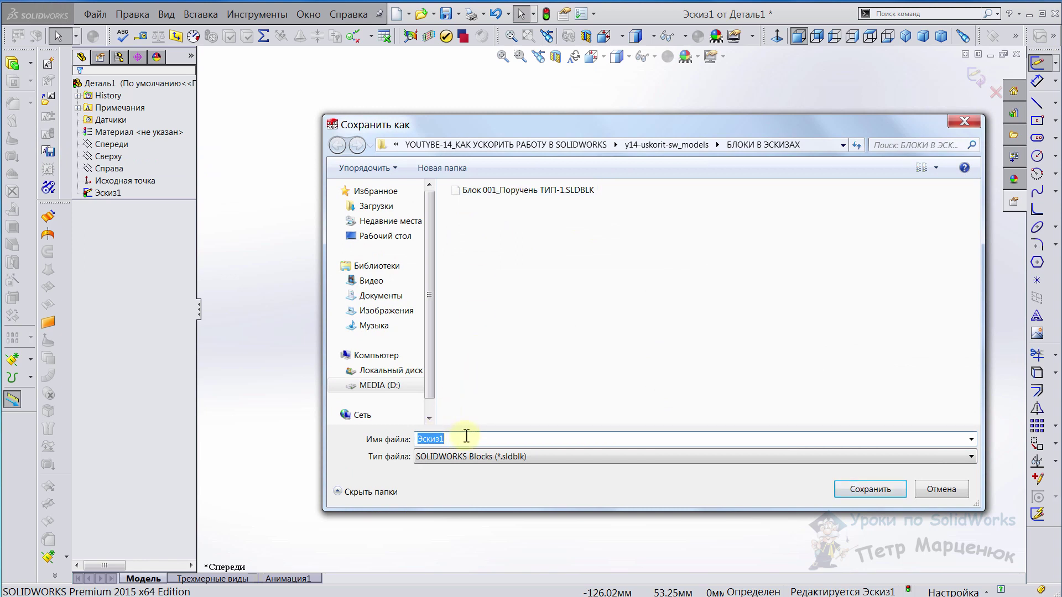
pyautogui.write('П')
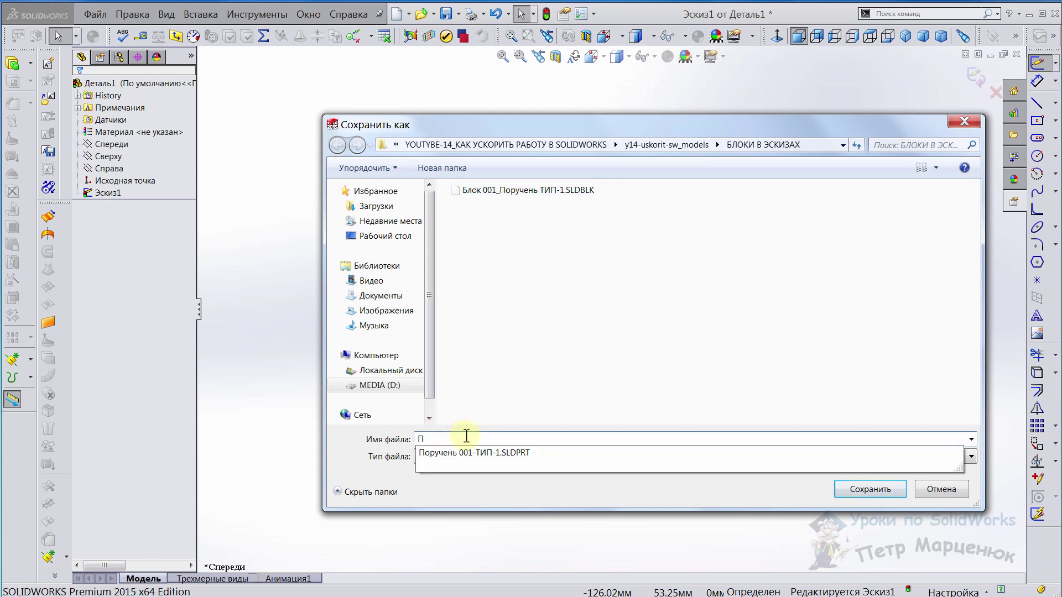
pyautogui.write('У-БЛОК-001')
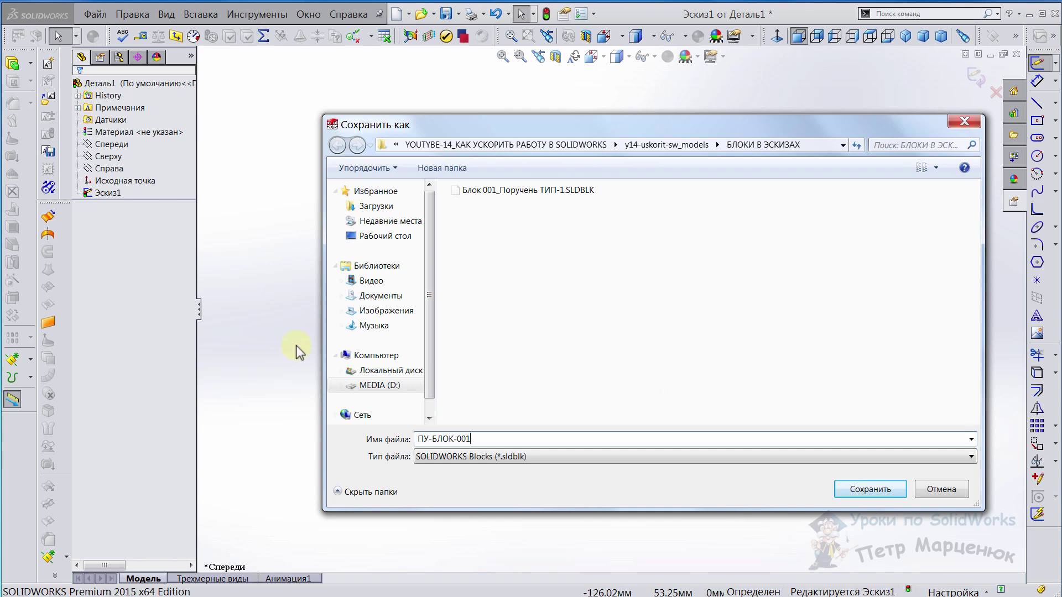
pyautogui.click(870, 492)
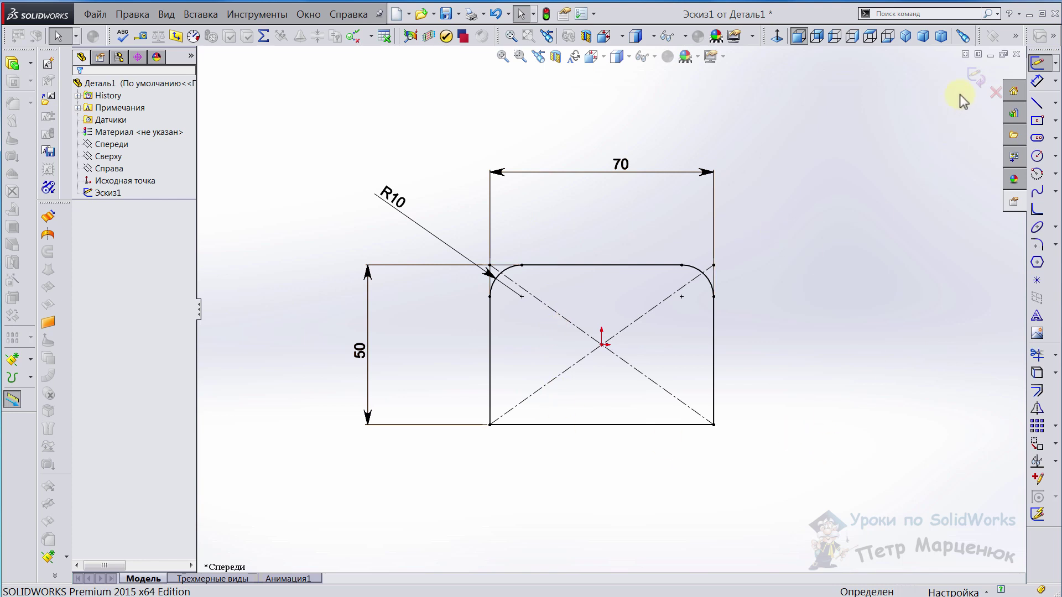
# Exit the sketch and close Деталь1, choosing Не сохранять to discard changes.
pyautogui.click(976, 80)
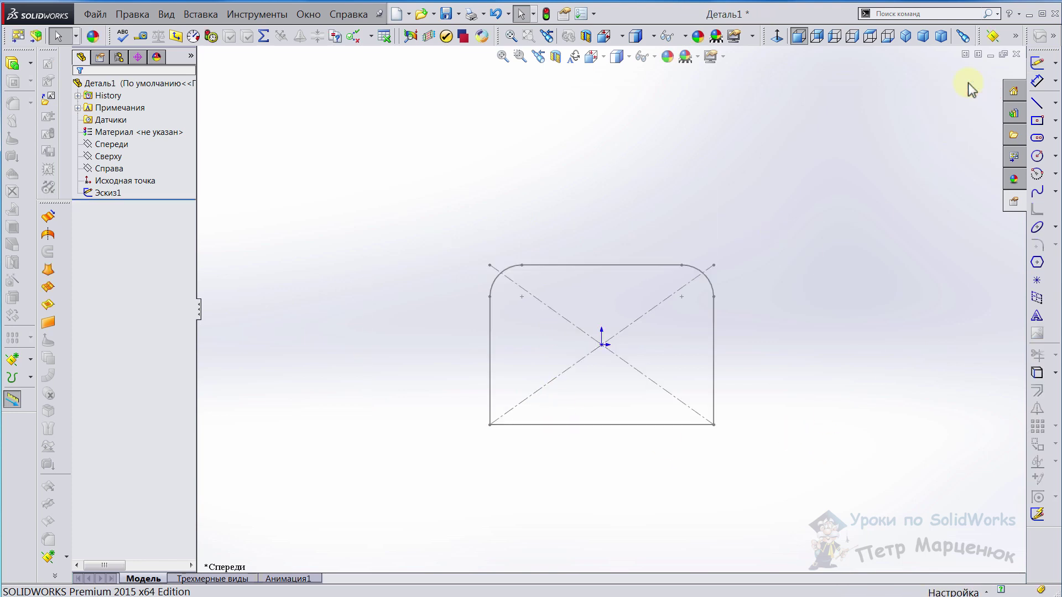
pyautogui.click(1016, 55)
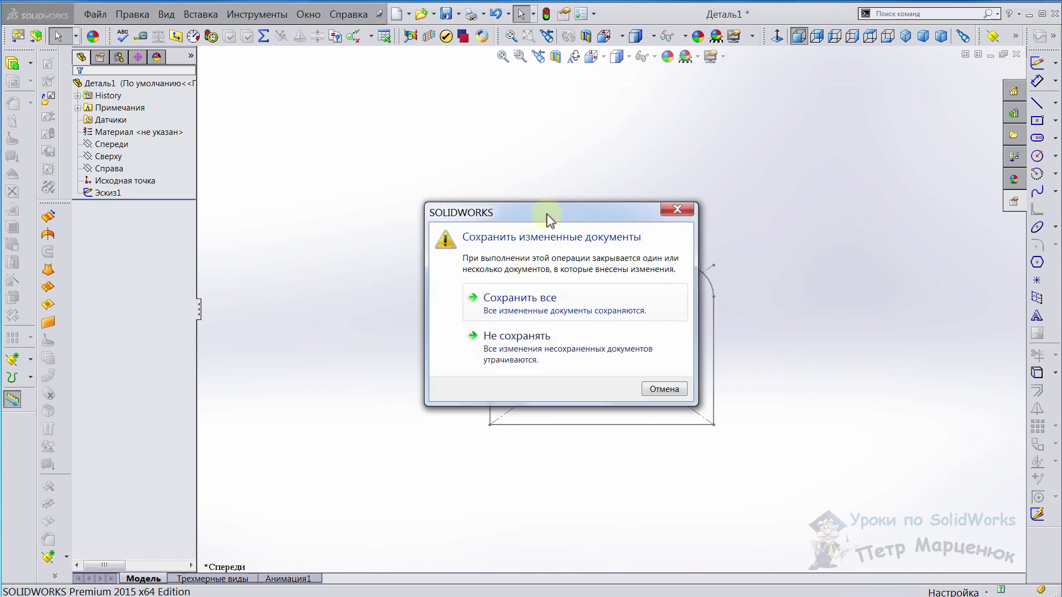
pyautogui.moveTo(546, 221); pyautogui.dragTo(358, 100)
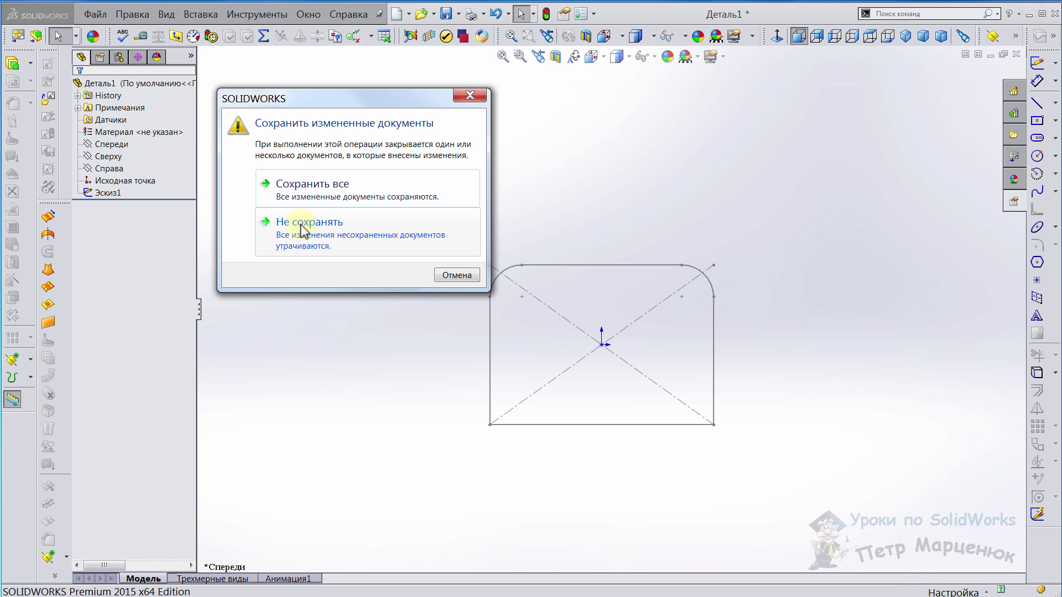
pyautogui.click(300, 224)
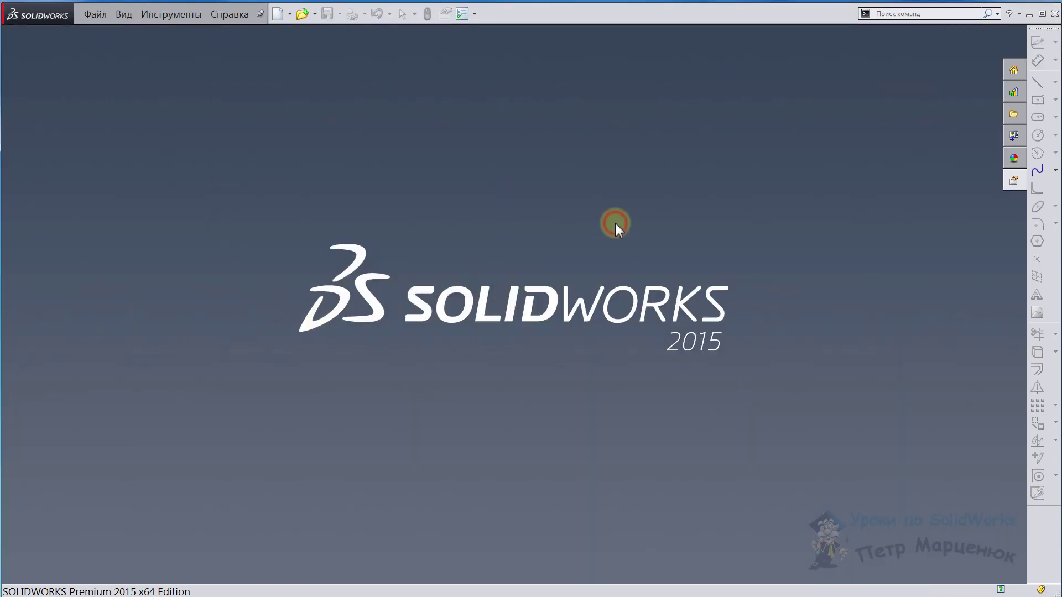
# Create a new Деталь part and save it into БЛОКИ В ЭСКИЗАХ as 'Поручень 001 ПУ'.
pyautogui.click(277, 19)
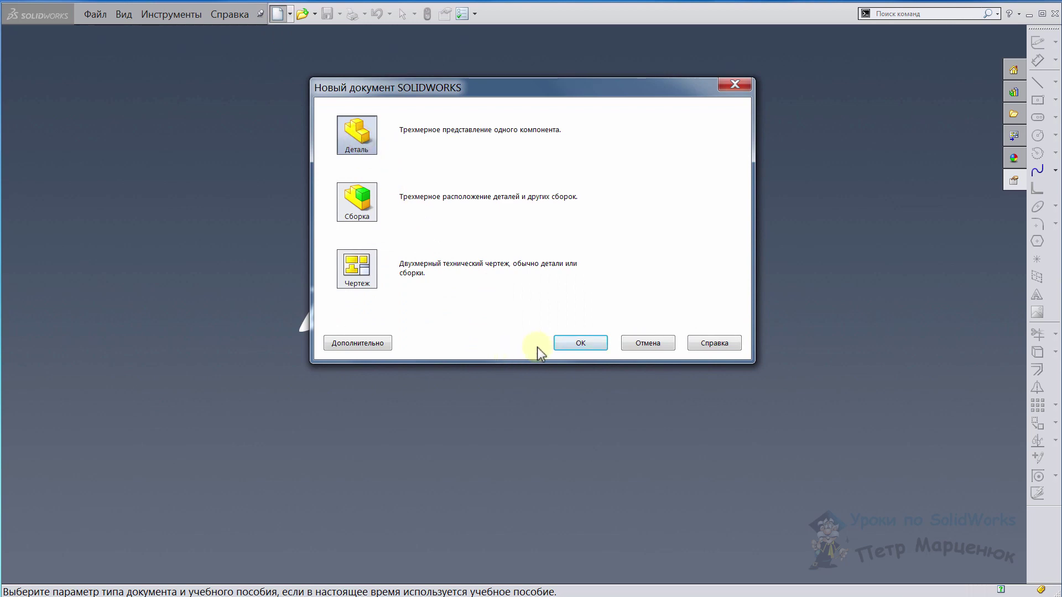
pyautogui.click(567, 342)
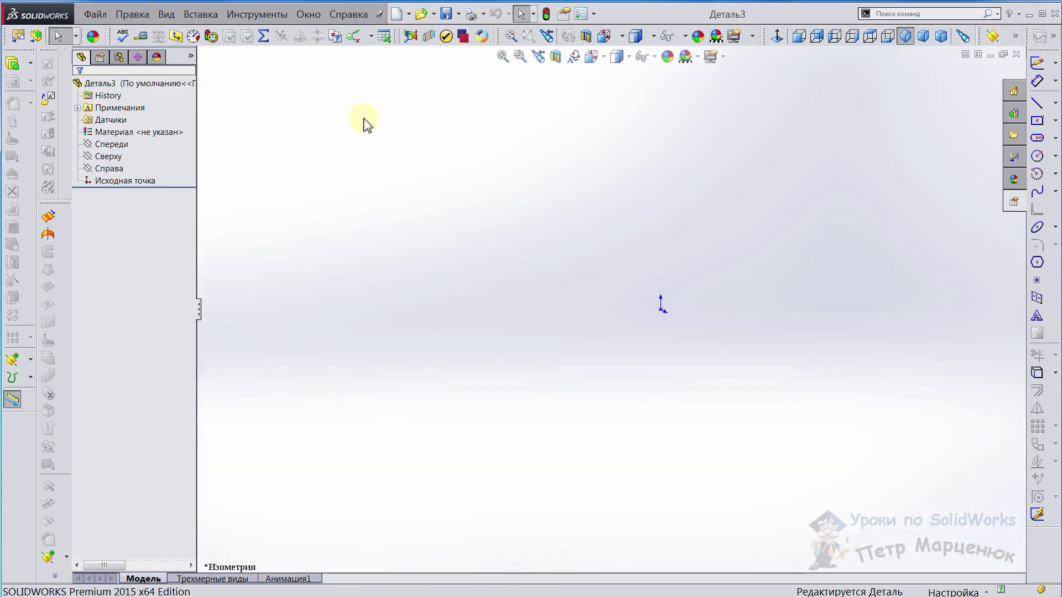
pyautogui.click(452, 18)
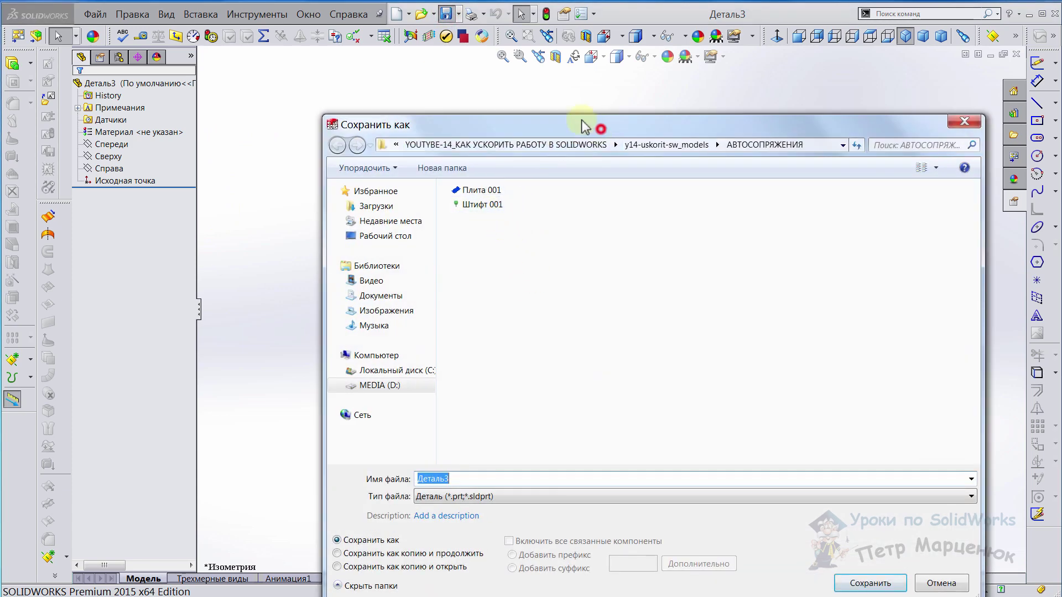
pyautogui.moveTo(584, 127); pyautogui.dragTo(496, 79)
pyautogui.click(581, 96)
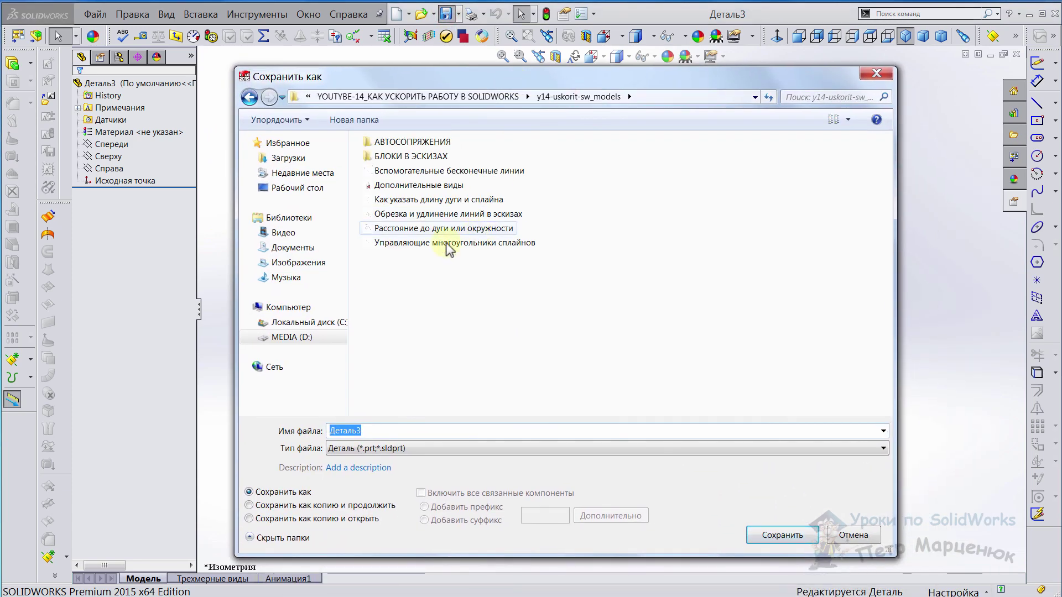
pyautogui.doubleClick(412, 156)
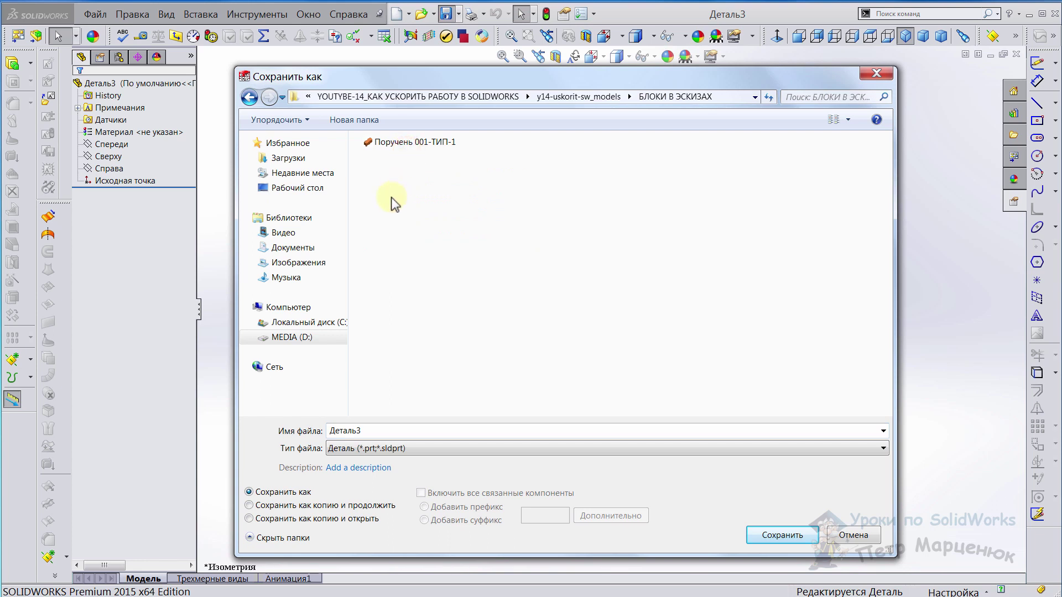
pyautogui.doubleClick(372, 431)
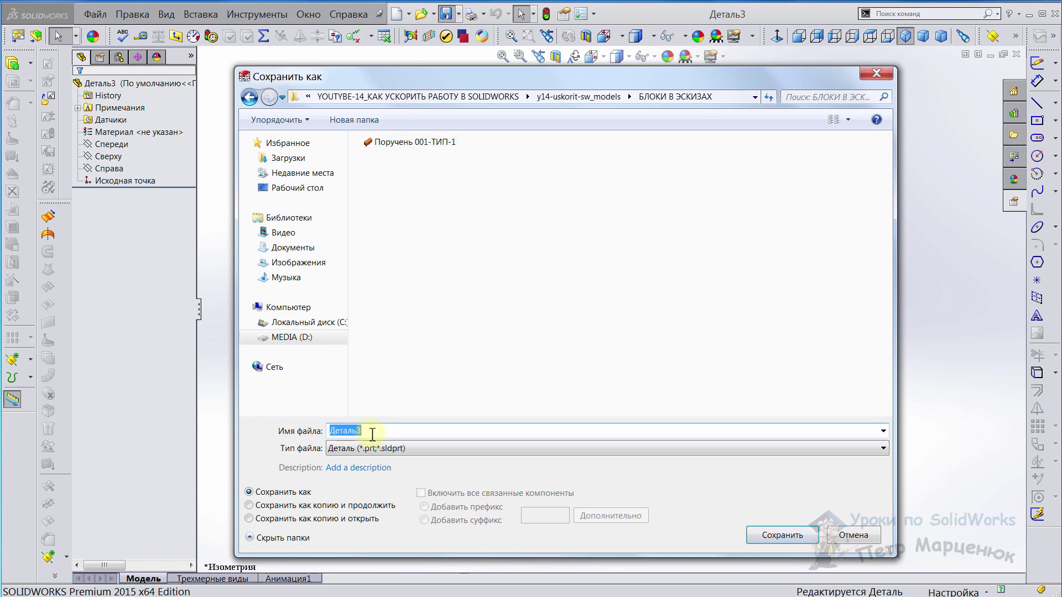
pyautogui.write('Пору')
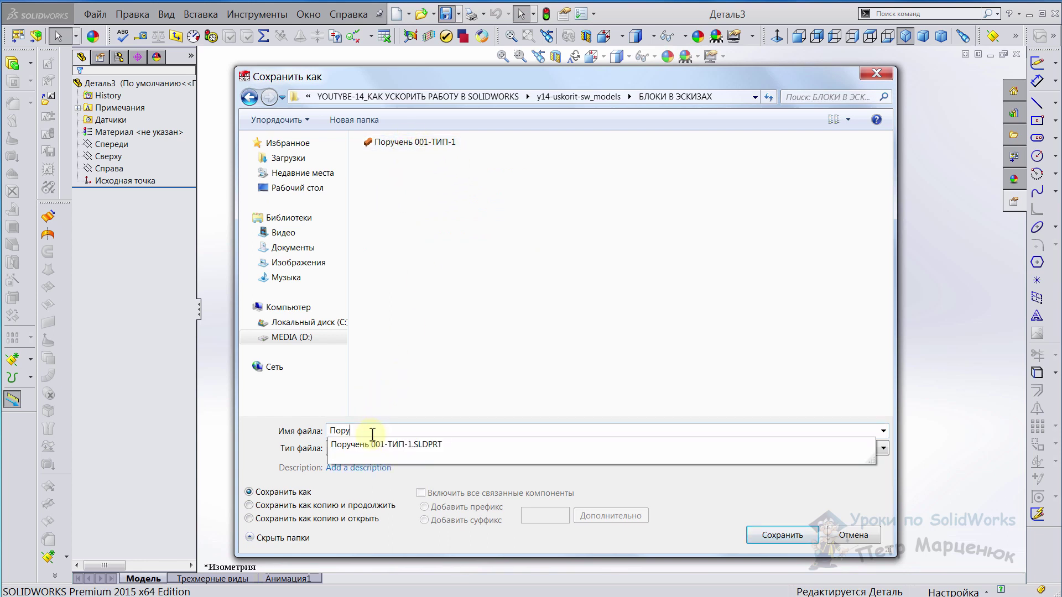
pyautogui.write('чень 001 ПУ')
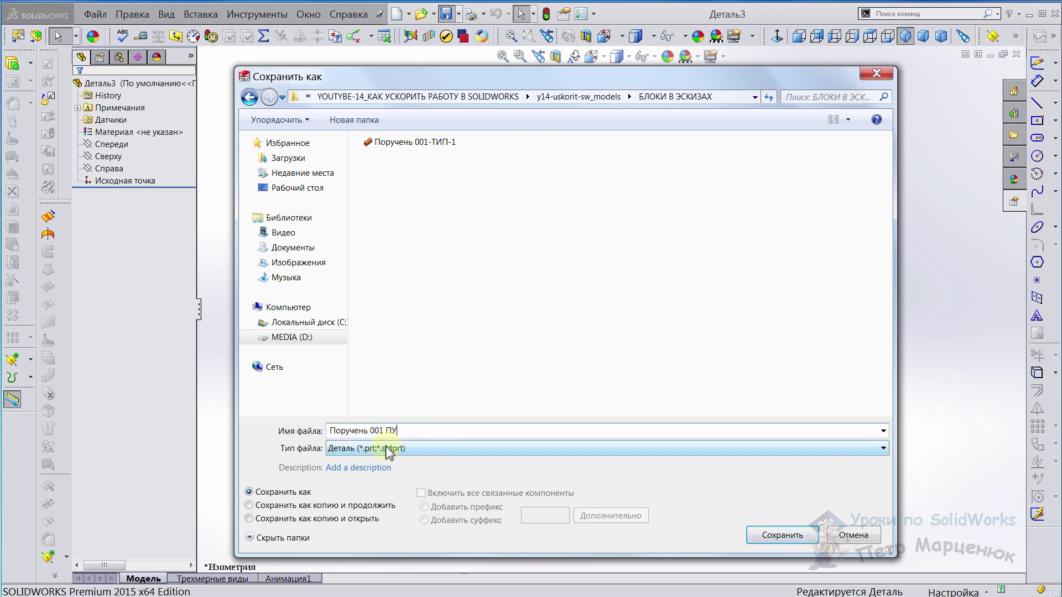
pyautogui.click(782, 537)
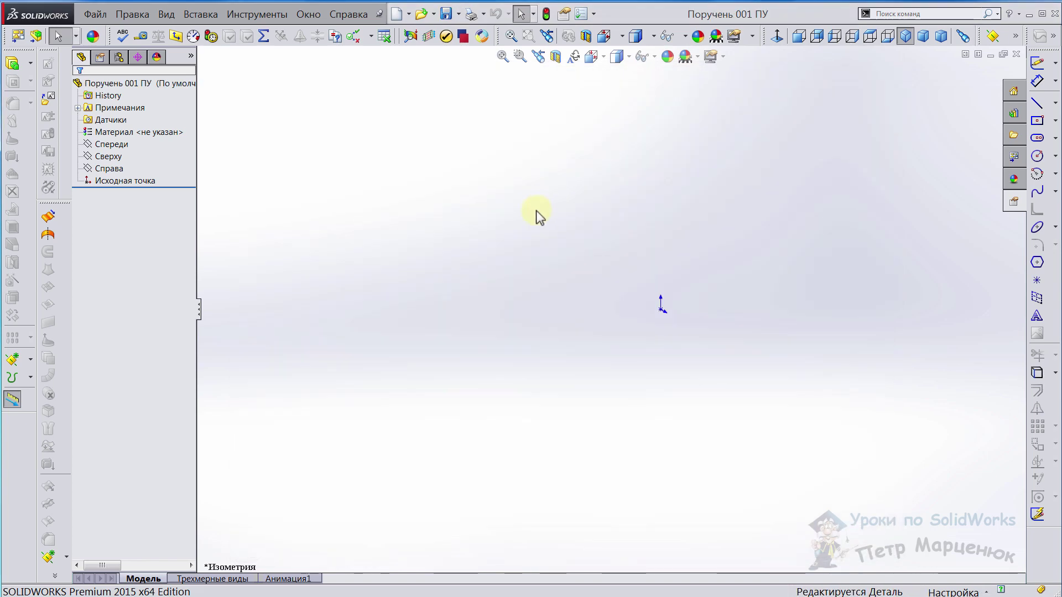
# Open a new sketch Эскиз1 on the Спереди (Front) plane.
pyautogui.click(111, 144)
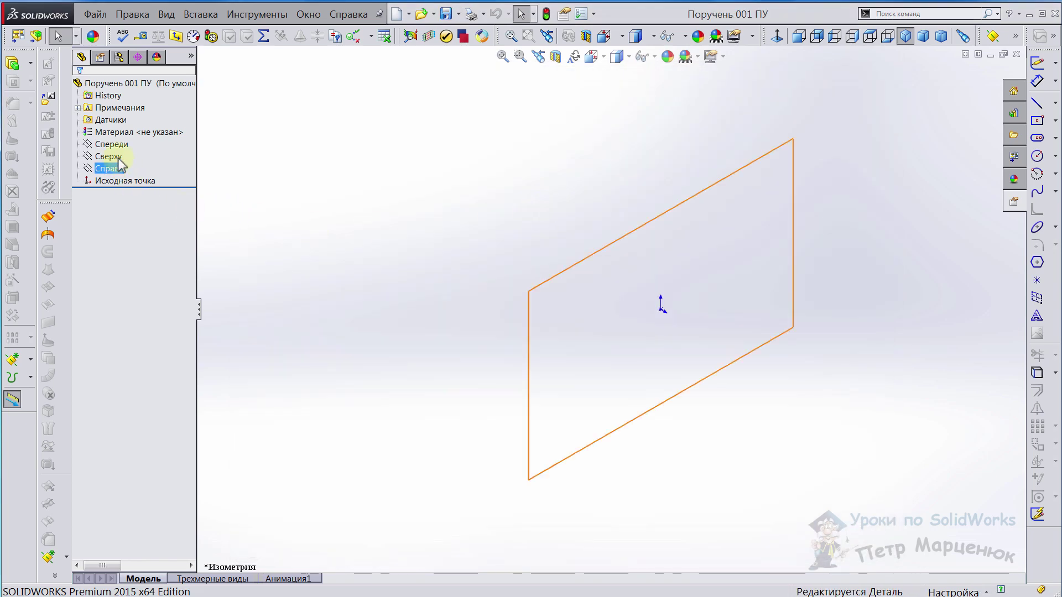
pyautogui.rightClick(109, 145)
pyautogui.click(121, 130)
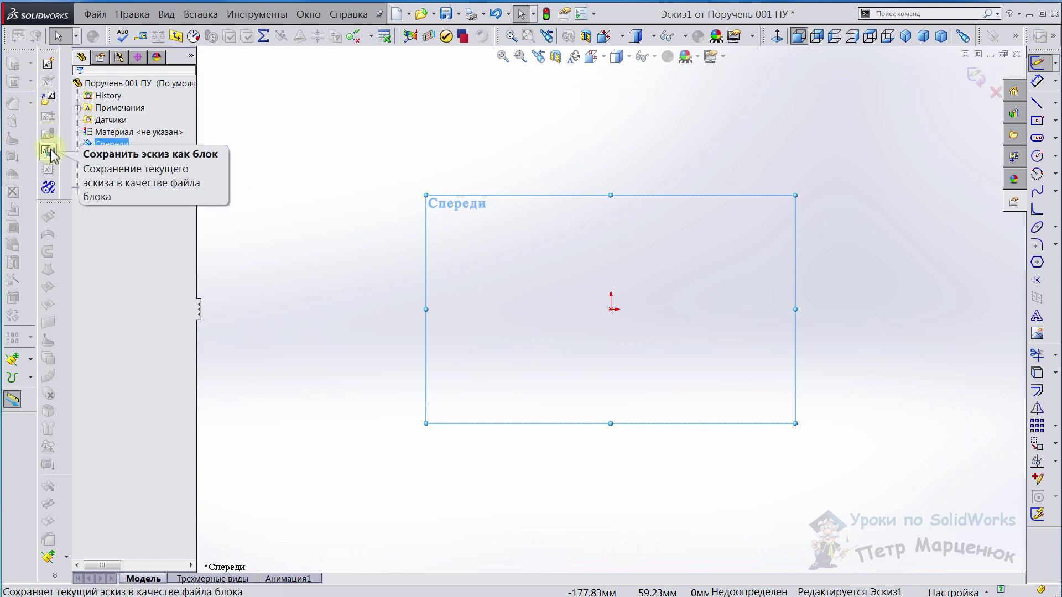
# Insert Block: browse from MEDIA (D:) to БЛОКИ В ЭСКИЗАХ and load ПУ-БЛОК-001.SLDBLK.
pyautogui.click(50, 101)
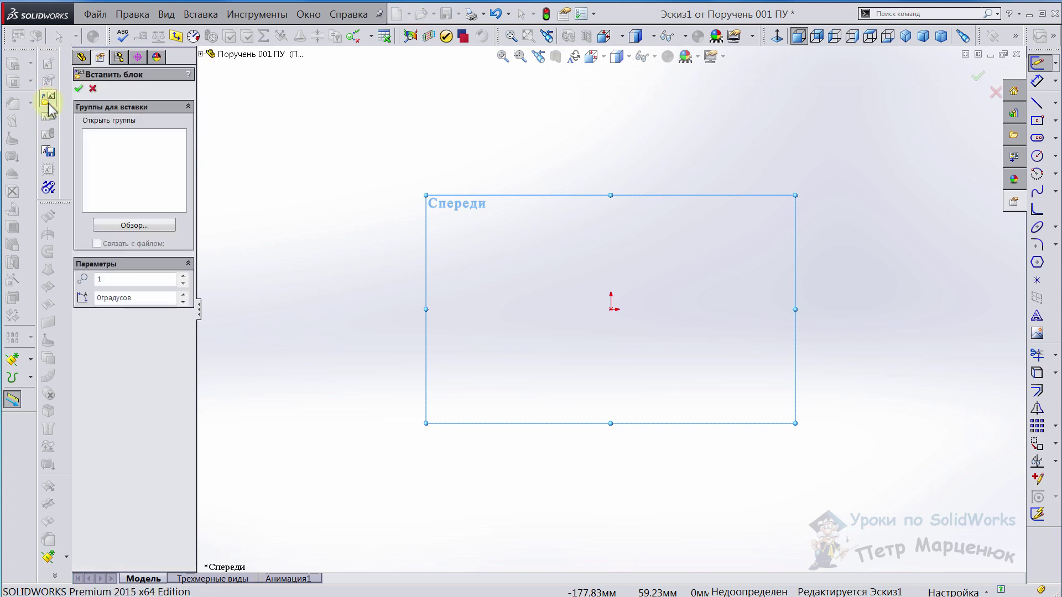
pyautogui.click(134, 225)
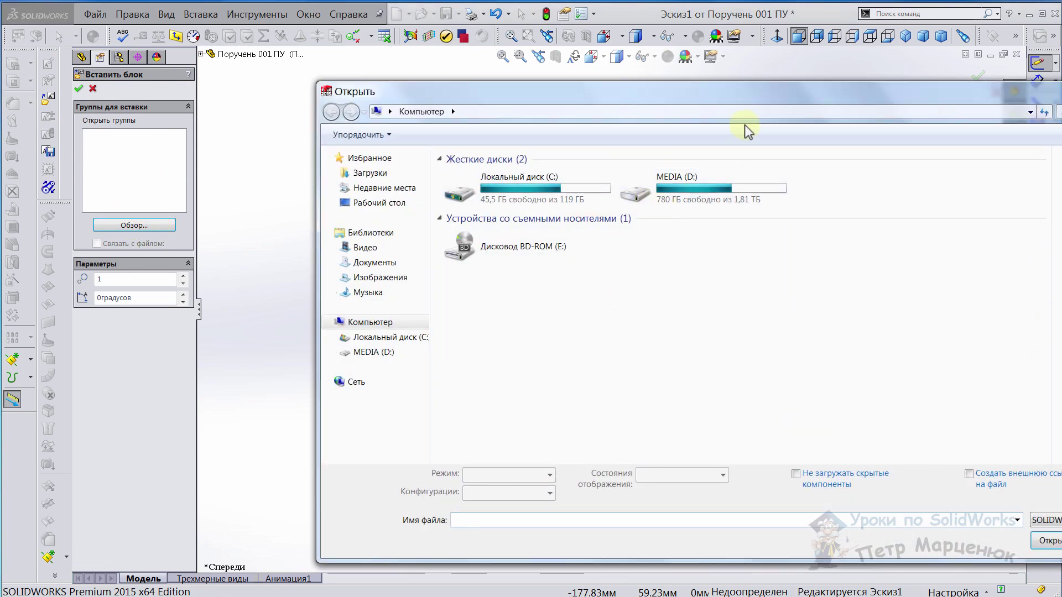
pyautogui.moveTo(732, 92); pyautogui.dragTo(576, 72)
pyautogui.doubleClick(489, 177)
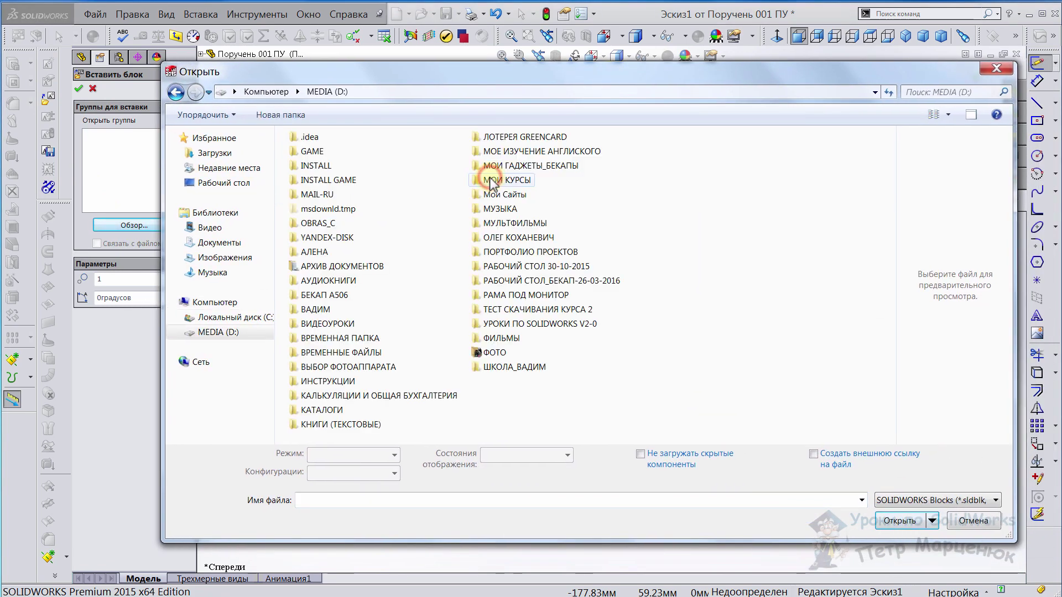
pyautogui.doubleClick(559, 324)
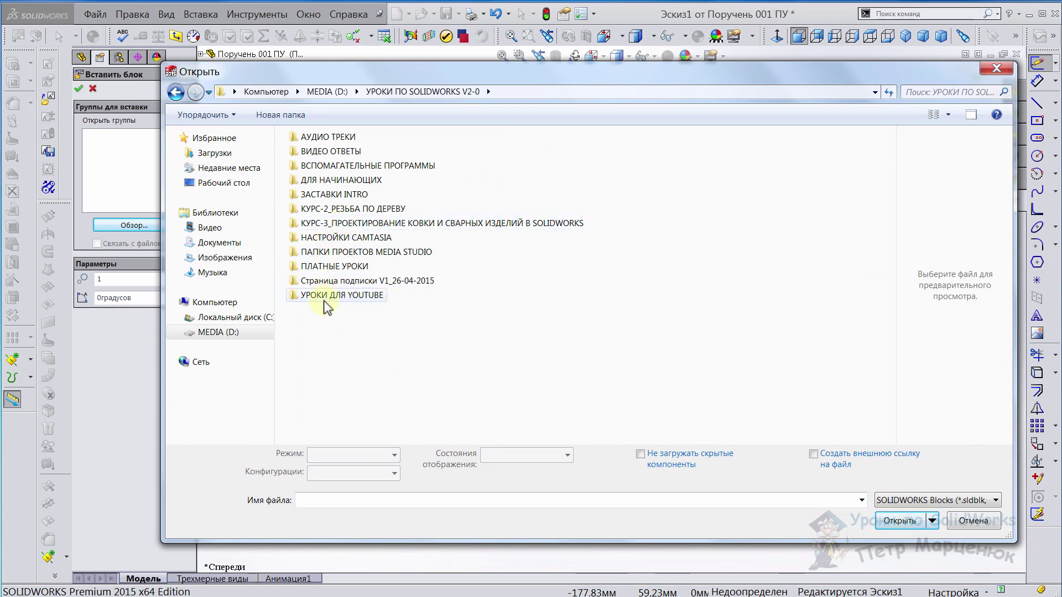
pyautogui.doubleClick(341, 296)
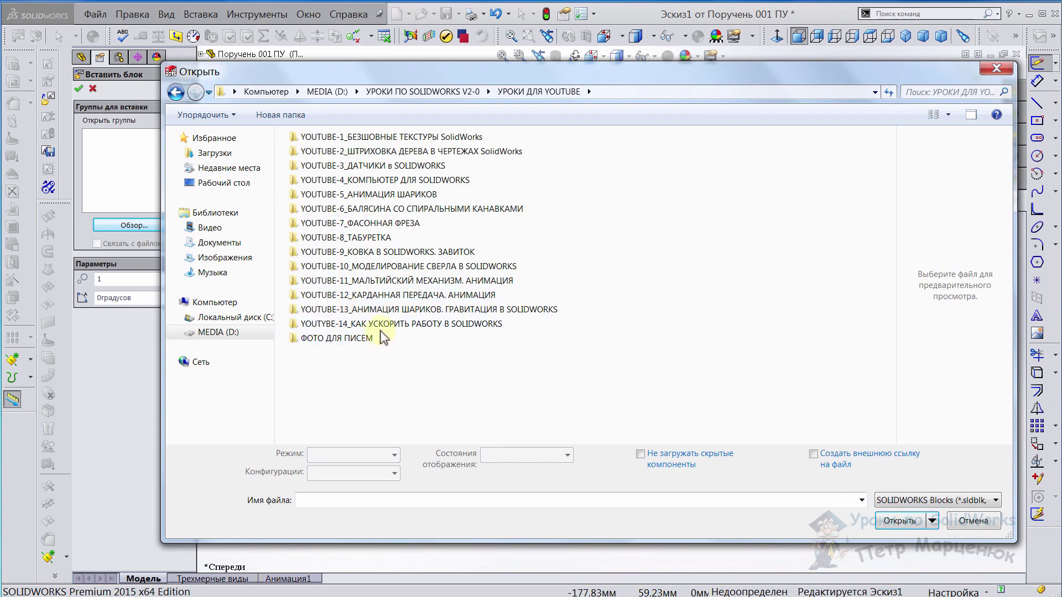
pyautogui.doubleClick(387, 328)
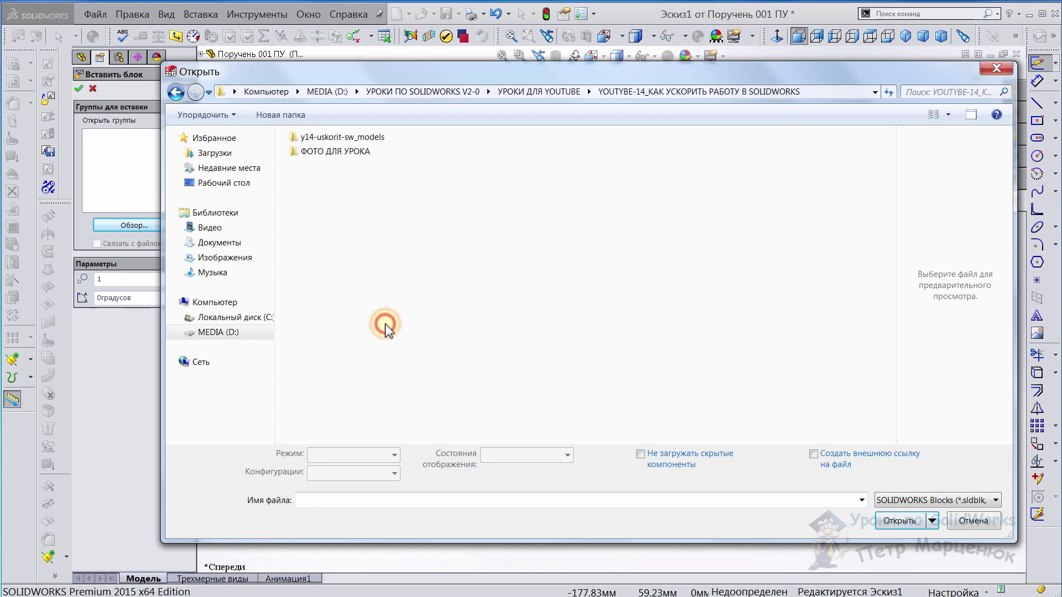
pyautogui.doubleClick(340, 137)
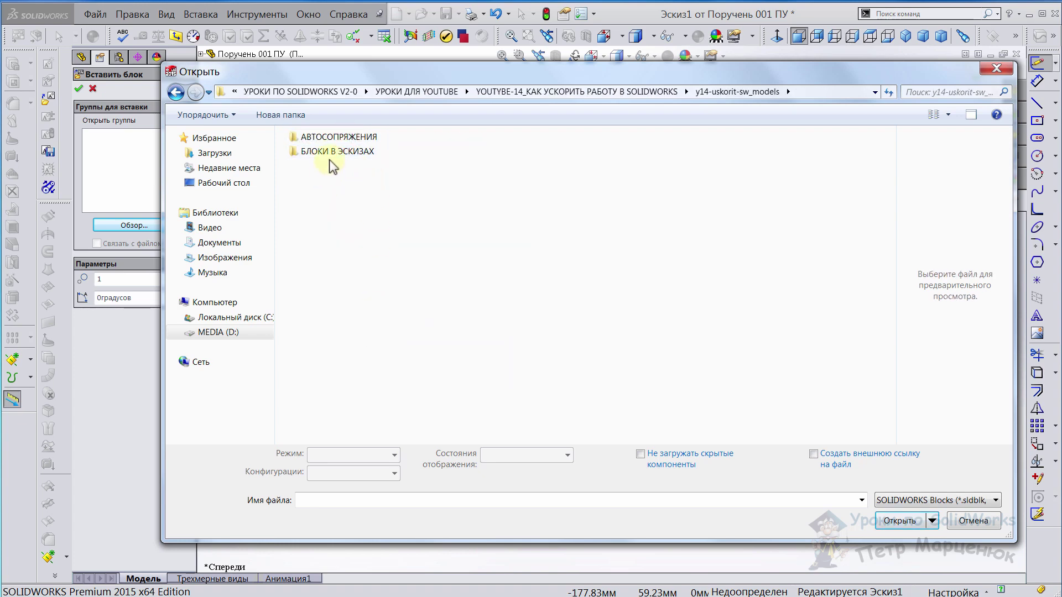
pyautogui.doubleClick(336, 158)
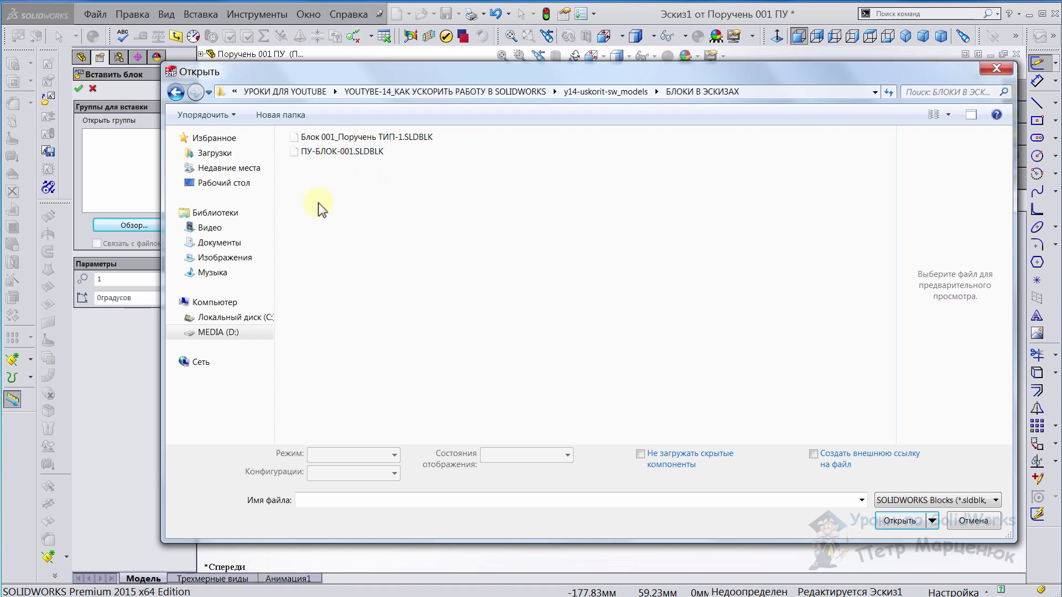
pyautogui.click(326, 157)
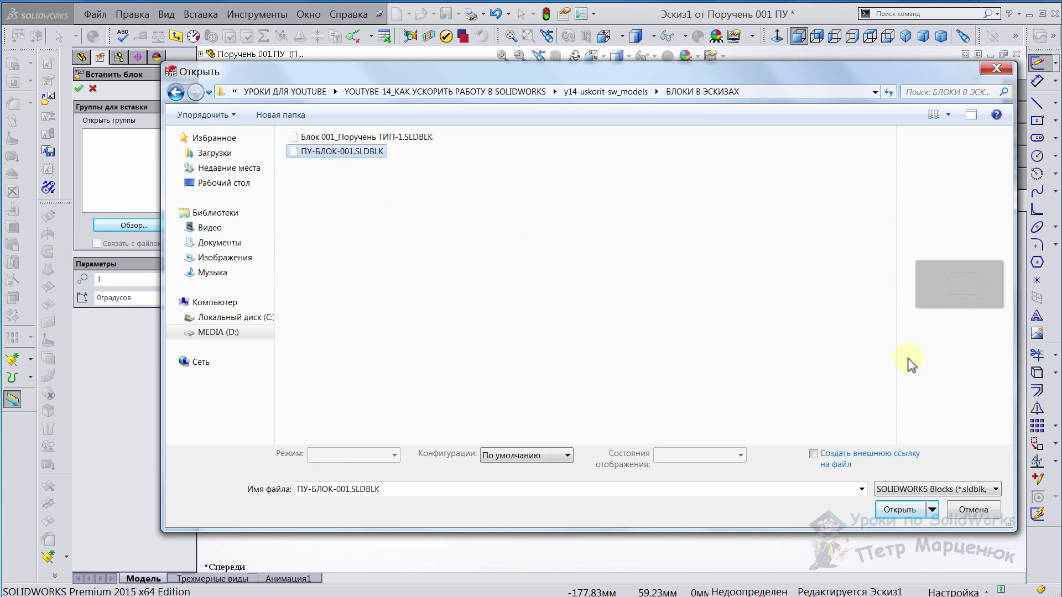
pyautogui.moveTo(896, 356); pyautogui.dragTo(523, 356)
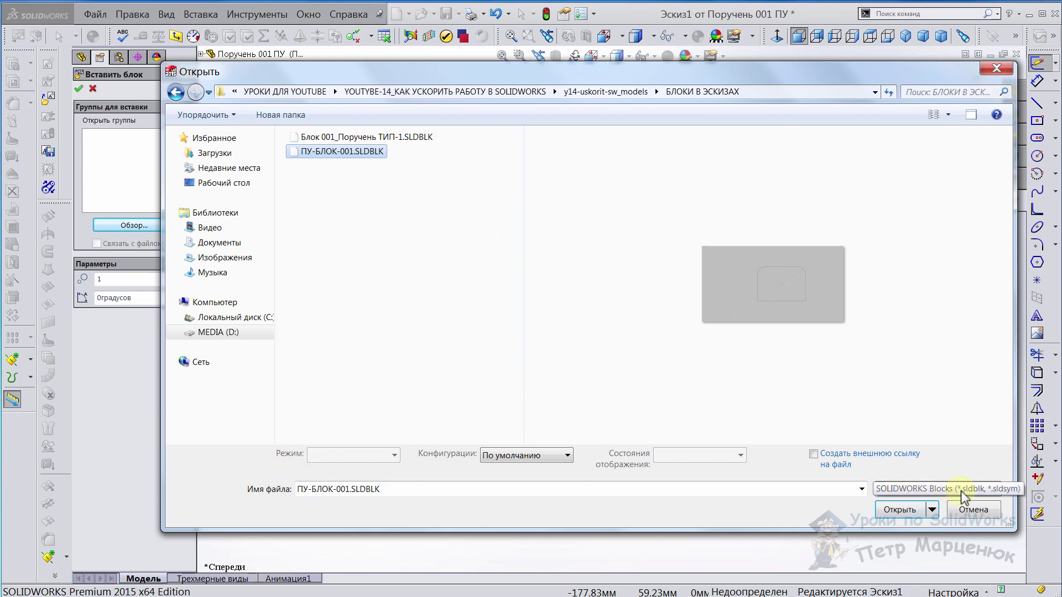
pyautogui.click(898, 509)
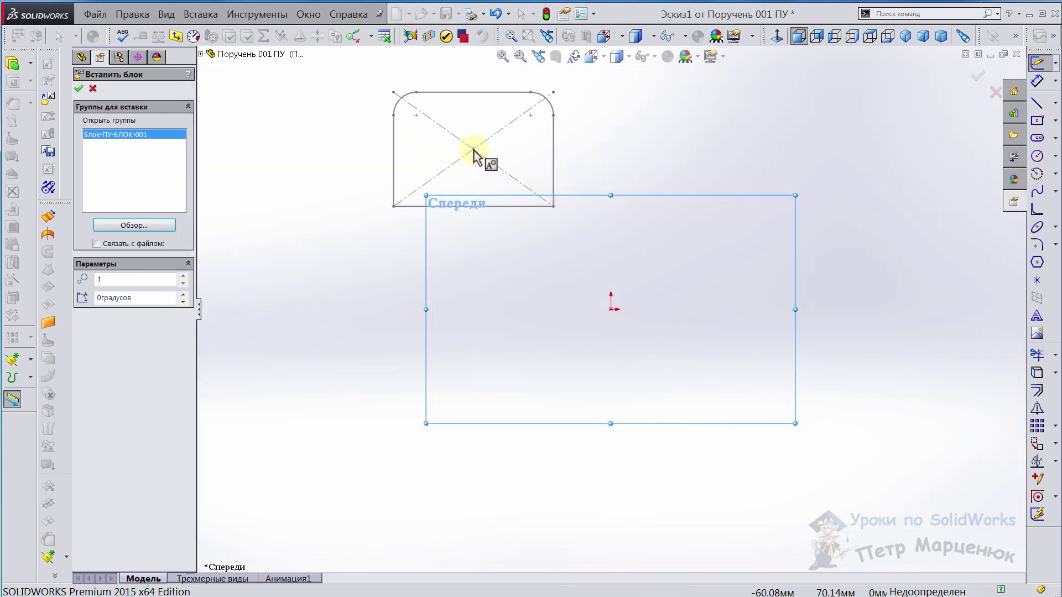
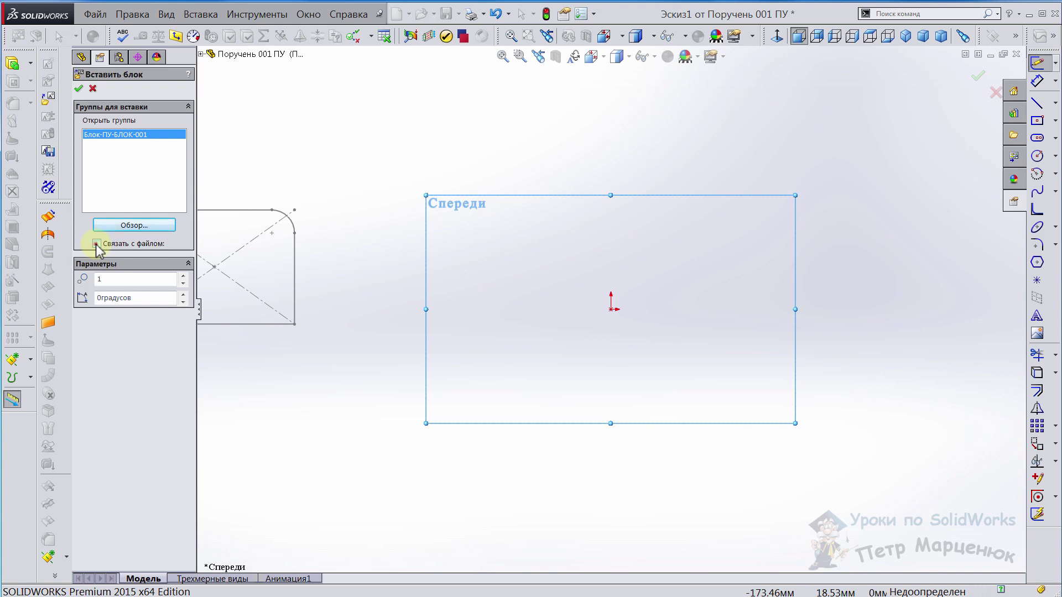
# Insert the file-linked block Блок-ПУ-БЛОК-001 at the Эскиз1 origin on the Спереди plane.
pyautogui.click(97, 243)
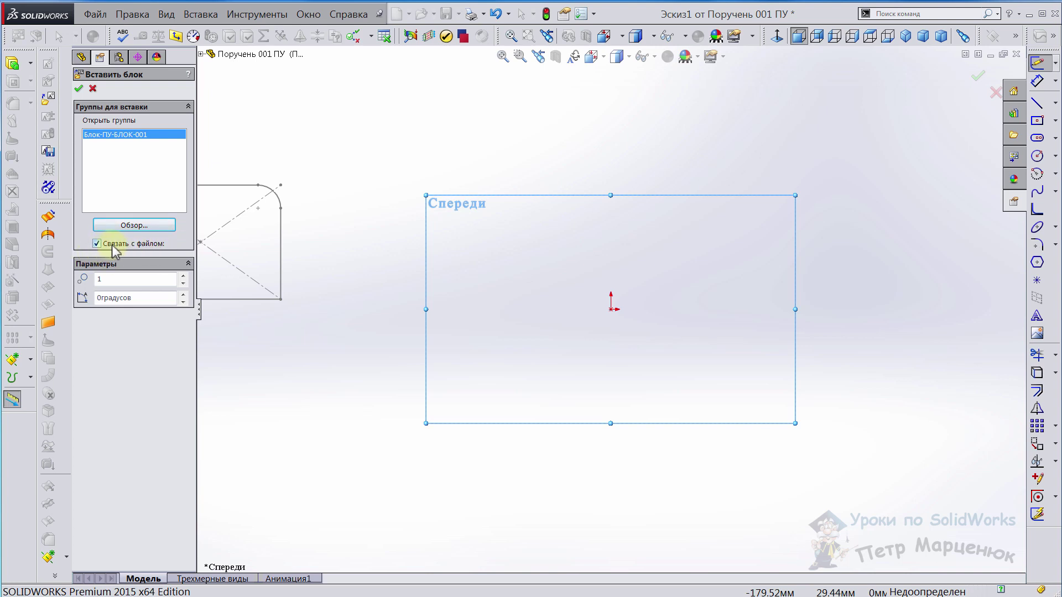
pyautogui.click(611, 310)
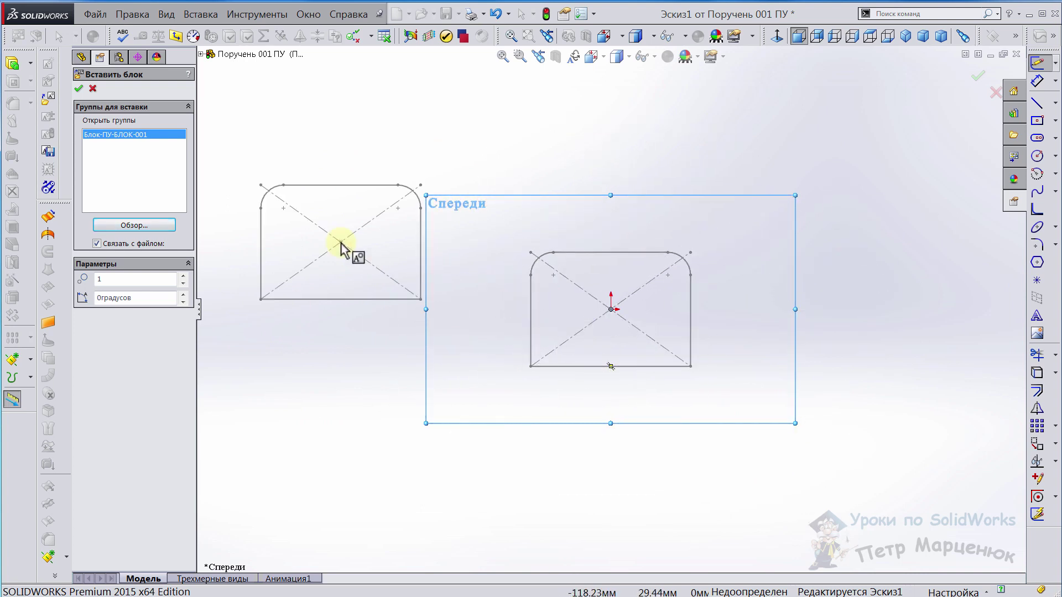
pyautogui.press('Escape')
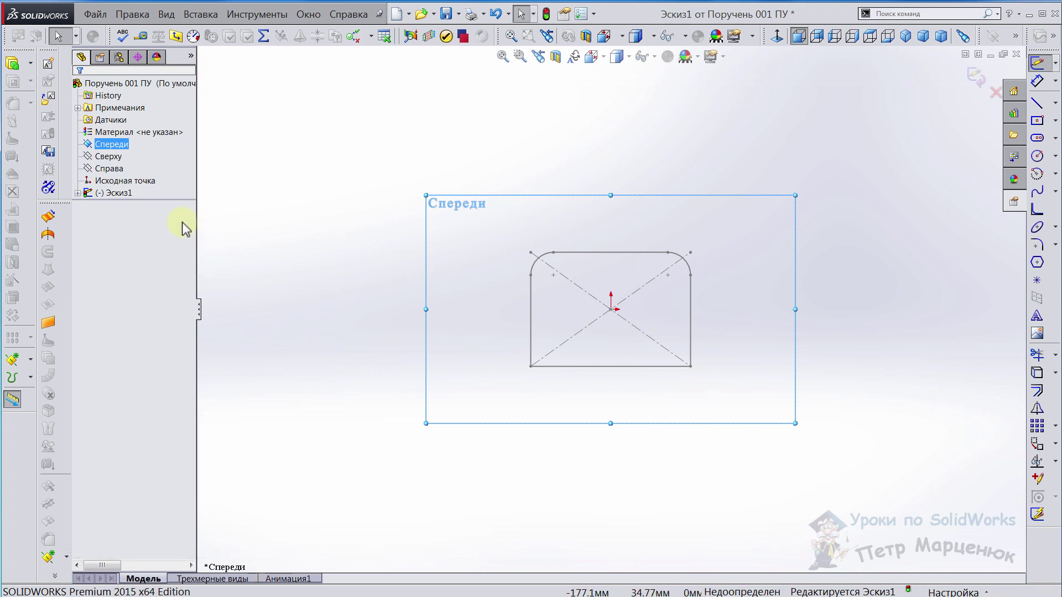
# Extrude Эскиз1 as a Mid Plane boss 100 mm deep (Бобышка-Вытянуть1).
pyautogui.moveTo(724, 317); pyautogui.dragTo(688, 433, button='middle')
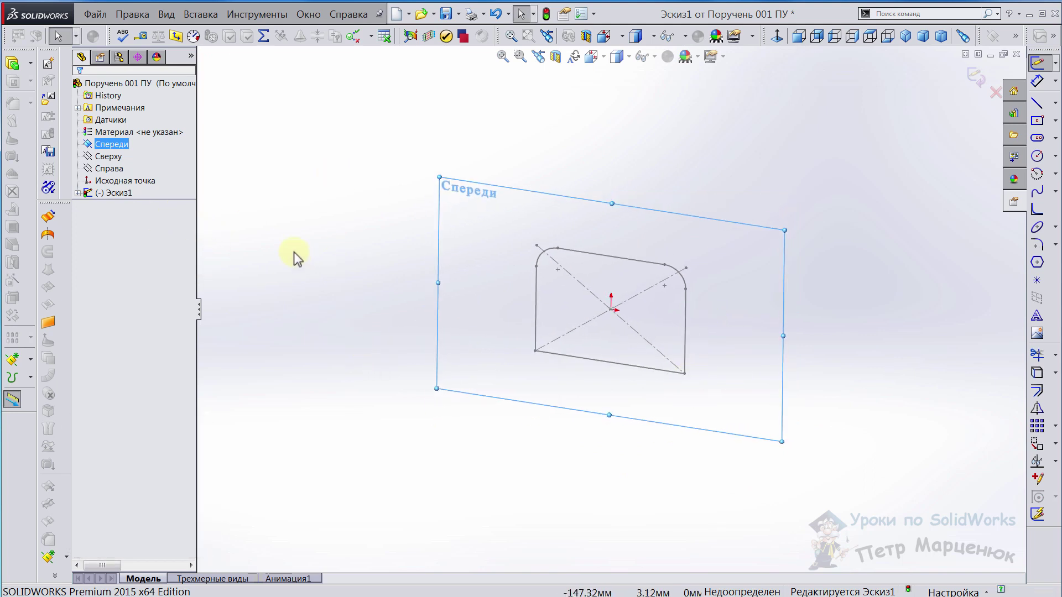
pyautogui.click(14, 65)
pyautogui.click(141, 159)
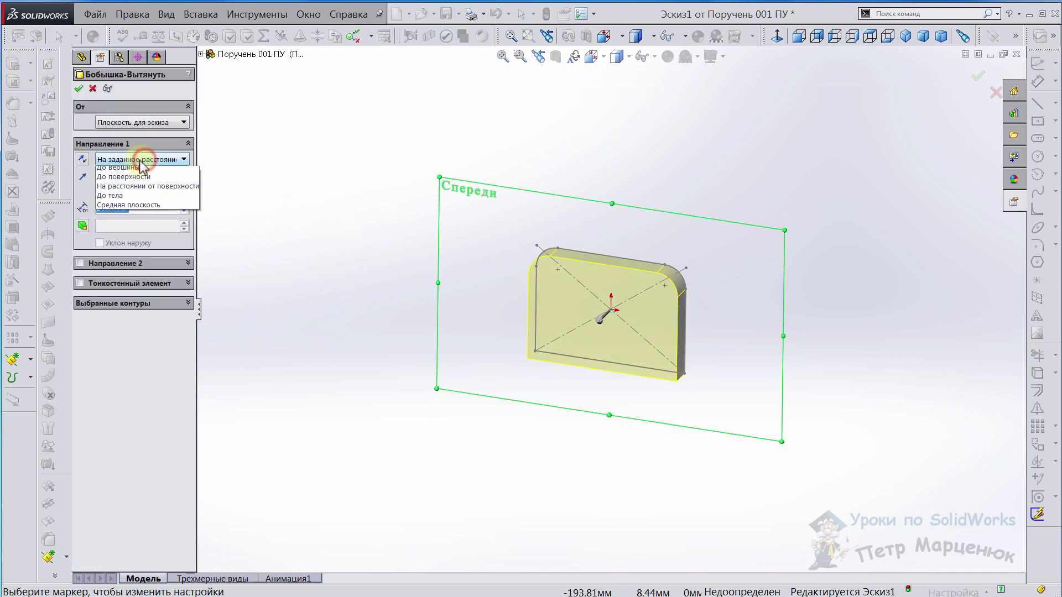
pyautogui.click(126, 219)
pyautogui.click(150, 205)
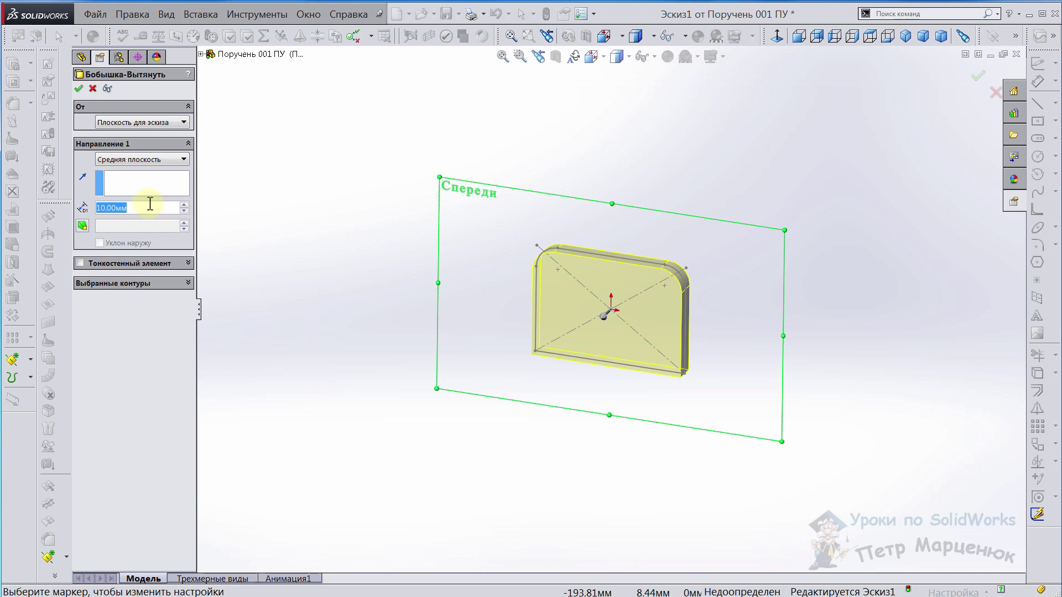
pyautogui.write('100')
pyautogui.press('Return')
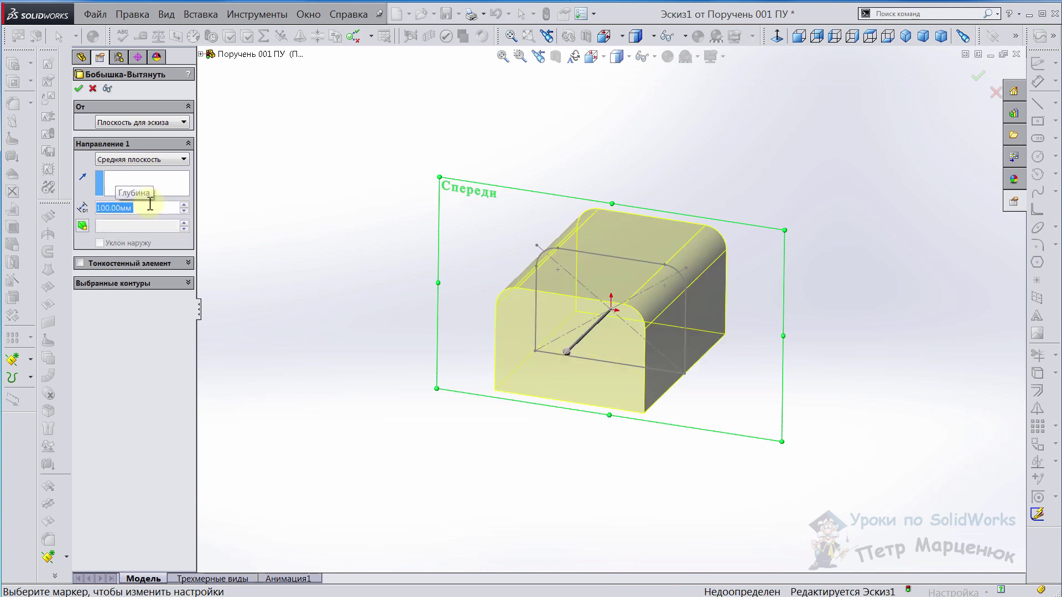
pyautogui.click(78, 88)
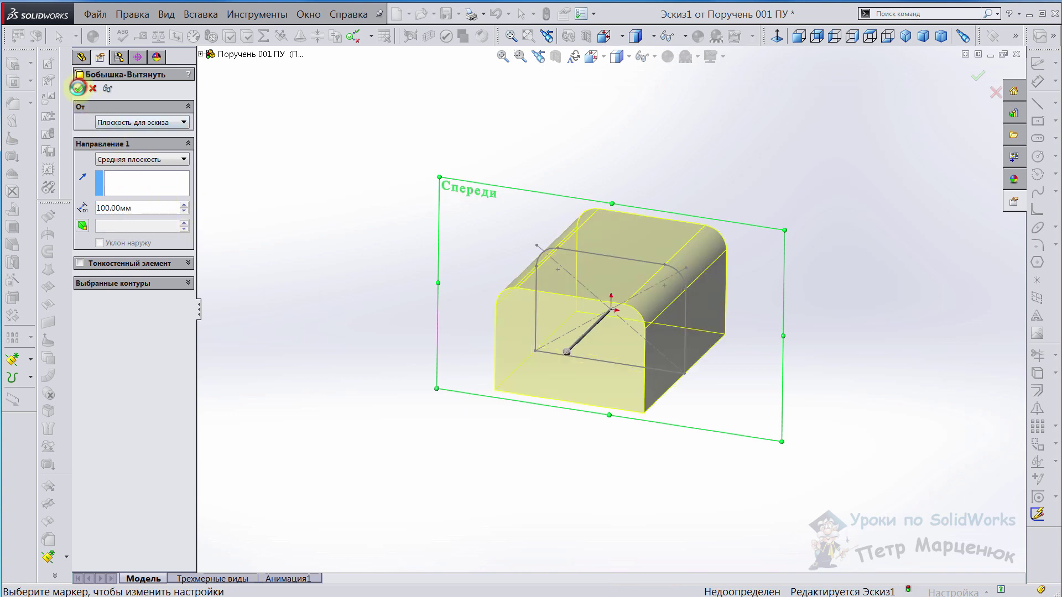
pyautogui.moveTo(449, 370); pyautogui.dragTo(419, 208, button='middle')
pyautogui.click(420, 208)
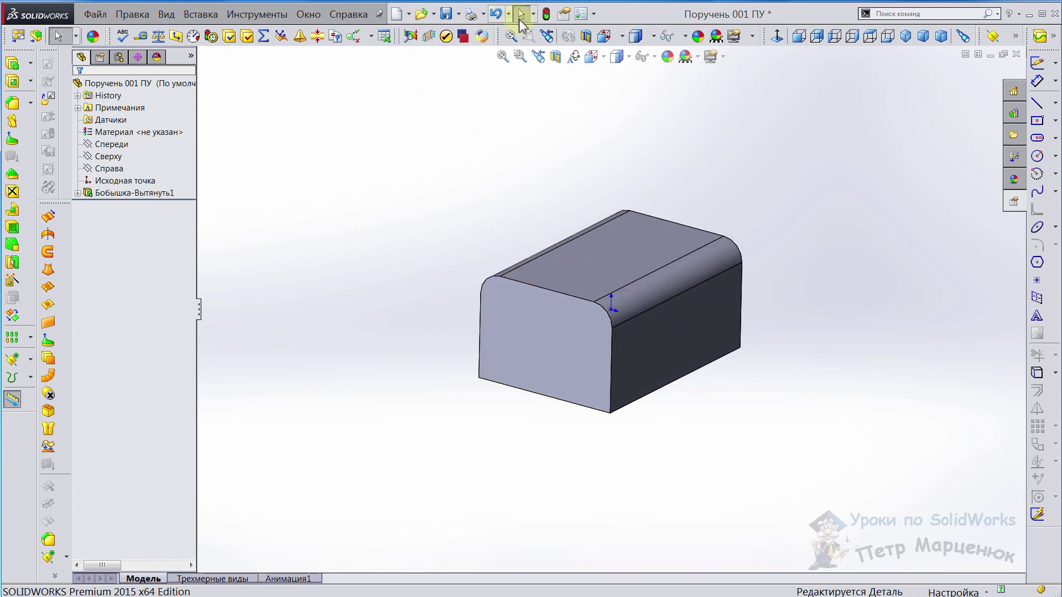
# Save the part and inspect the extruded box from a standard view and other angles.
pyautogui.click(448, 15)
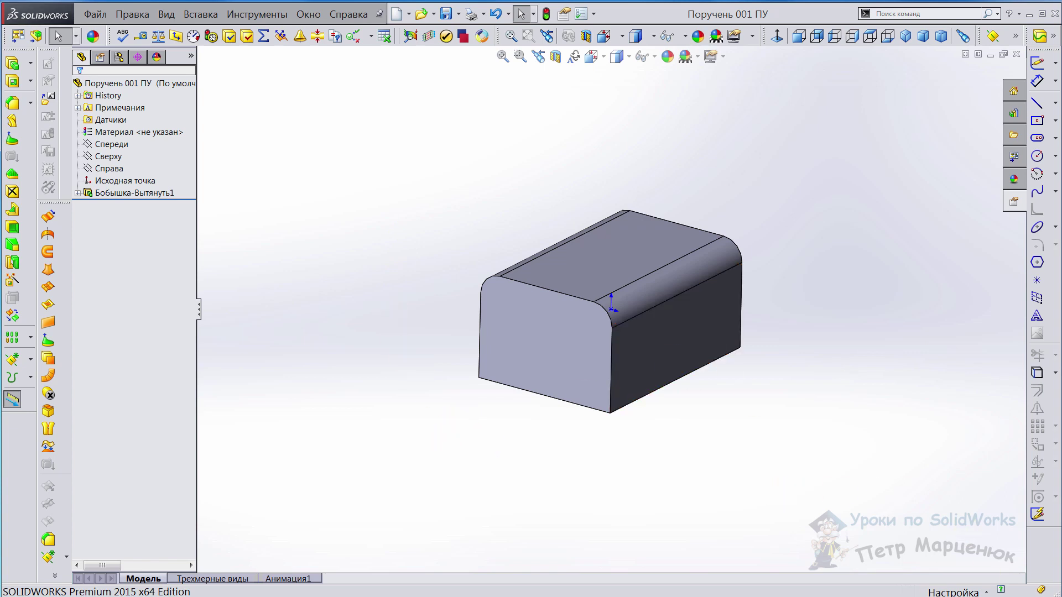
pyautogui.hotkey('ctrl', '7')
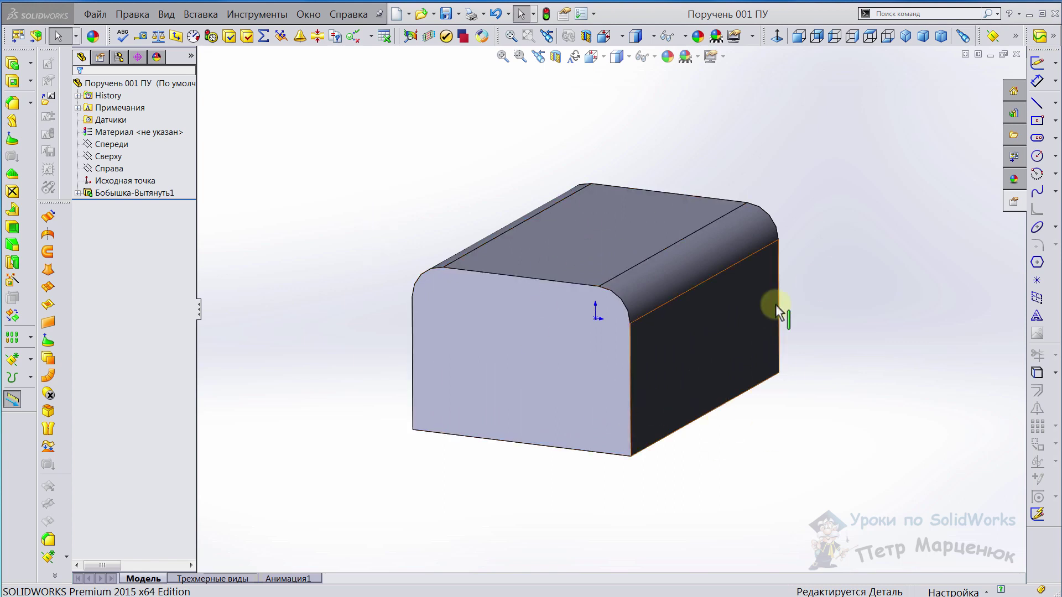
pyautogui.moveTo(652, 367)
pyautogui.mouseDown(button='middle')
pyautogui.moveTo(546, 438)
pyautogui.moveTo(664, 371)
pyautogui.moveTo(630, 363)
pyautogui.moveTo(644, 391)
pyautogui.moveTo(635, 438)
pyautogui.moveTo(550, 366)
pyautogui.moveTo(559, 415)
pyautogui.mouseUp(button='middle')
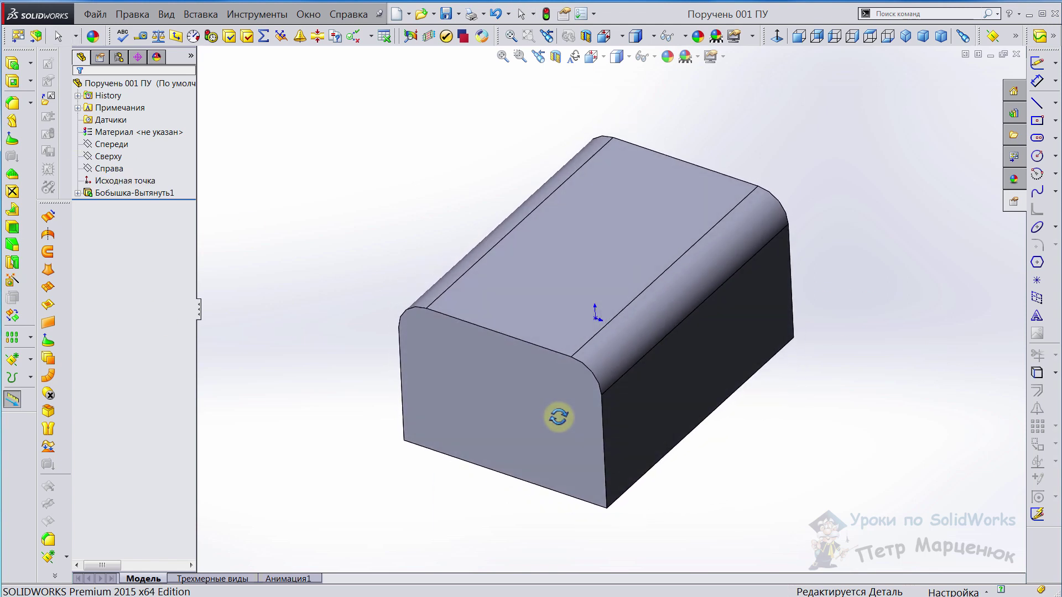
pyautogui.click(421, 16)
# Open ПУ-БЛОК-001.SLDBLK and put Блок-ПУ-БЛОК-001-1 into block editing.
pyautogui.moveTo(610, 77); pyautogui.dragTo(378, 69)
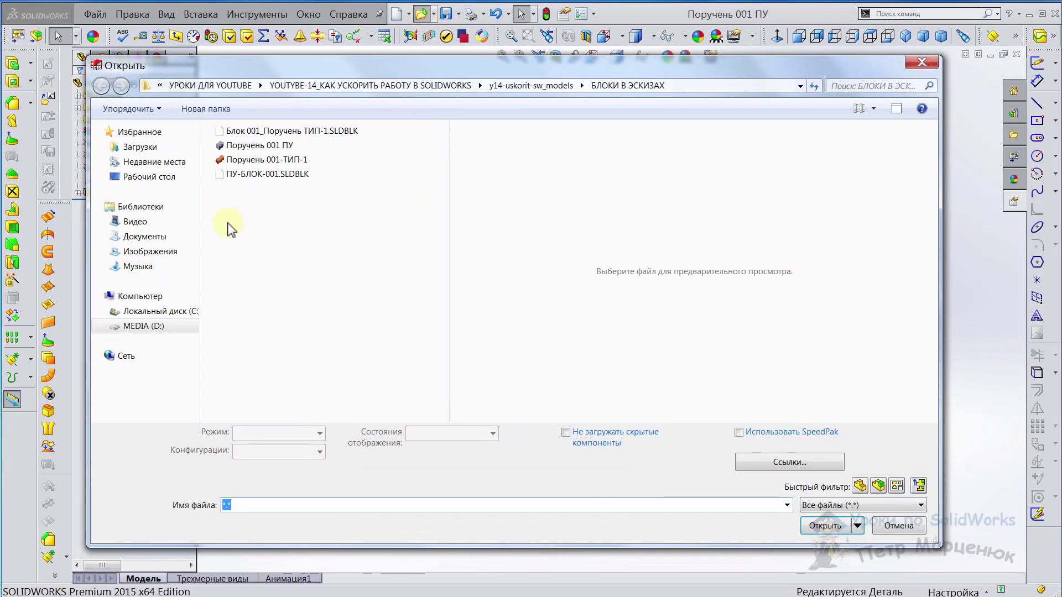
pyautogui.click(254, 176)
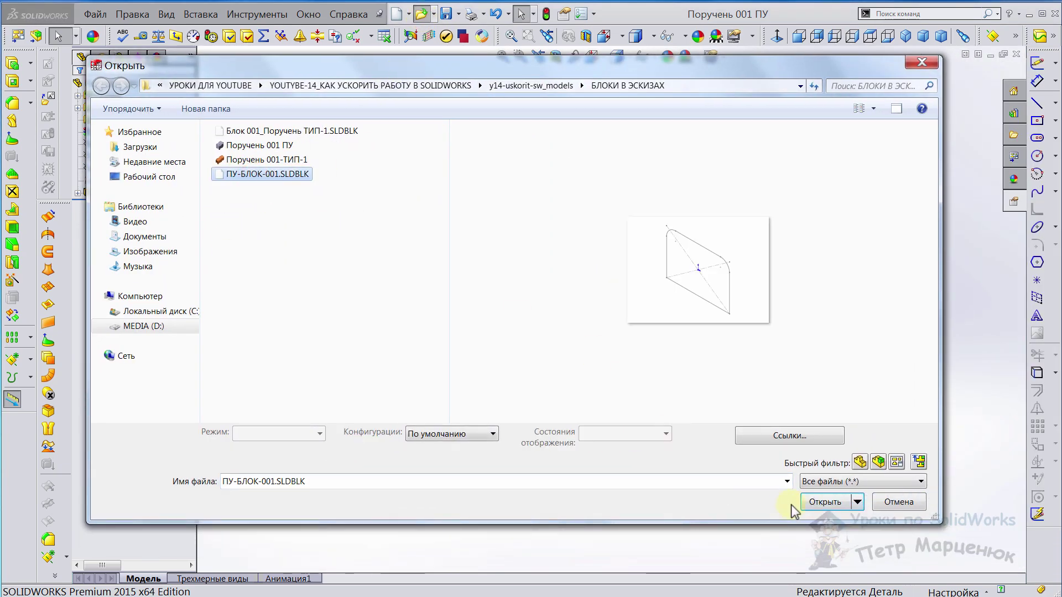
pyautogui.click(823, 502)
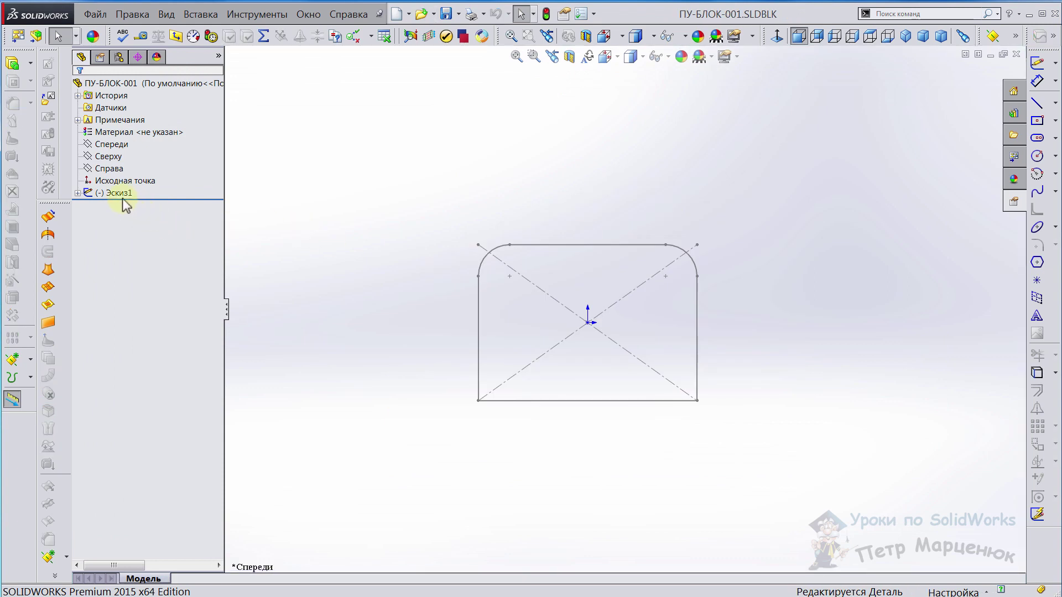
pyautogui.click(78, 193)
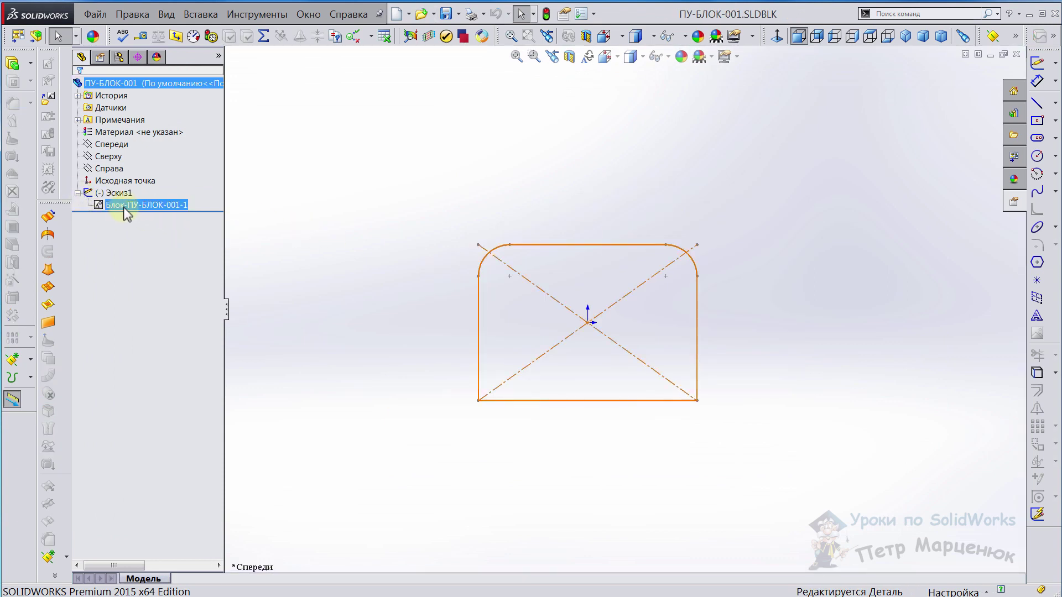
pyautogui.rightClick(142, 210)
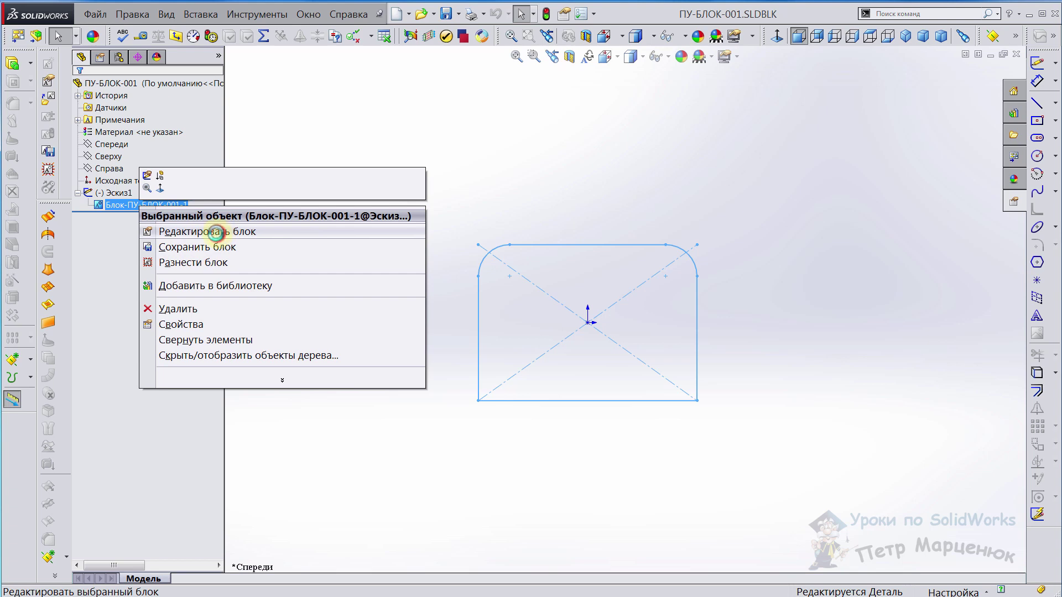
pyautogui.click(213, 231)
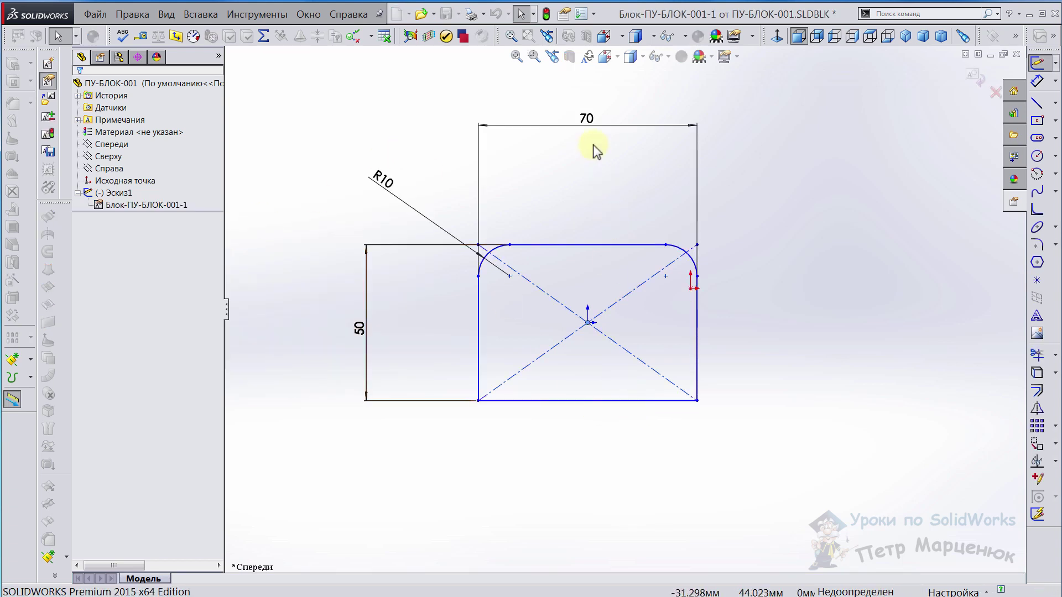
# Change the block's 70 width dimension to 120 and exit block editing.
pyautogui.doubleClick(588, 126)
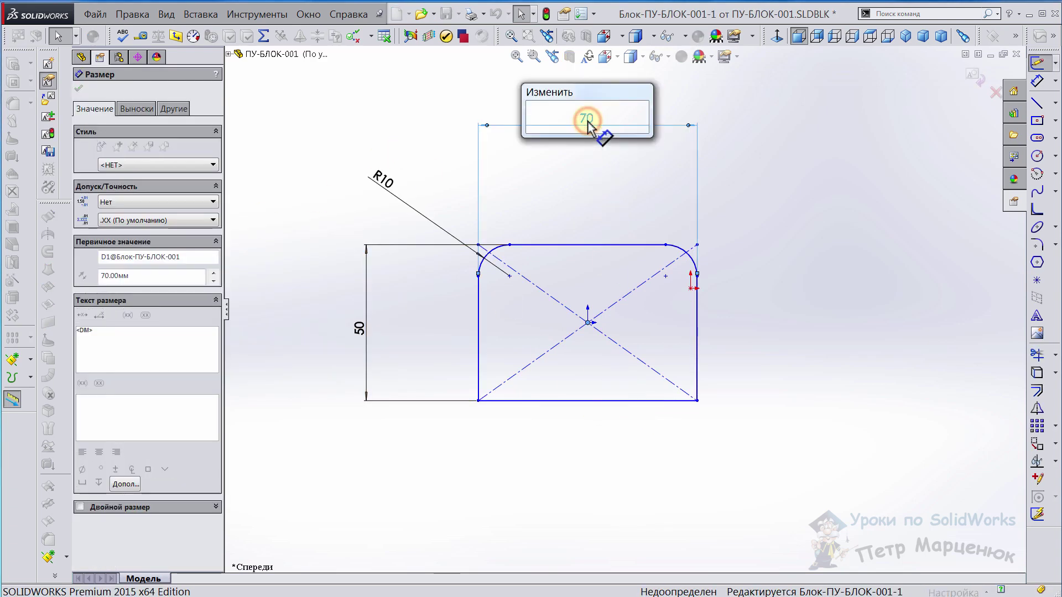
pyautogui.write('12')
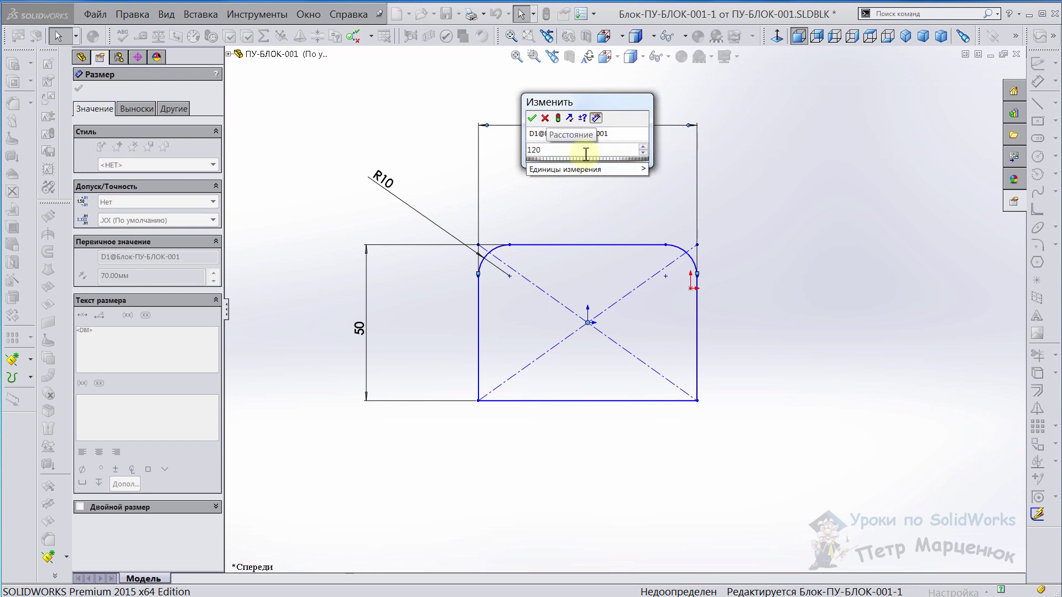
pyautogui.press('Return')
pyautogui.click(617, 198)
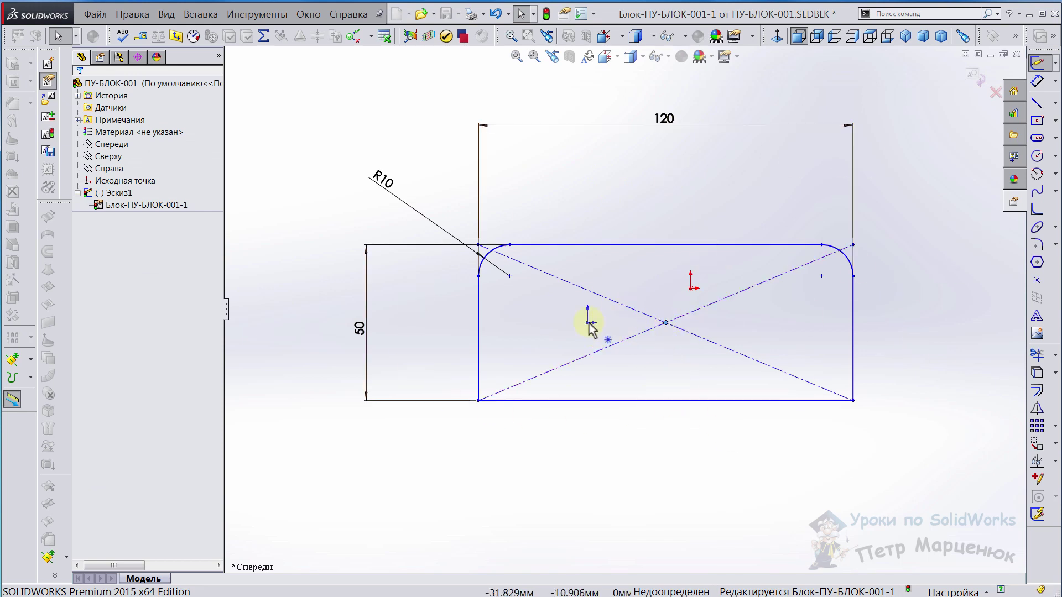
pyautogui.click(972, 73)
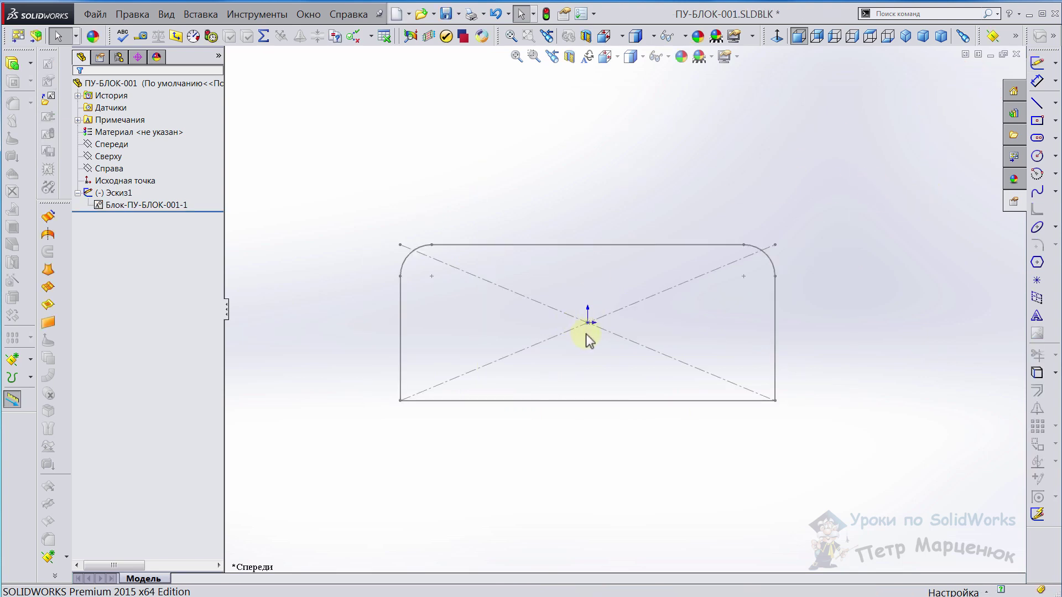
# Try rotating the block about the origin by dragging its corner to different angles.
pyautogui.click(702, 344)
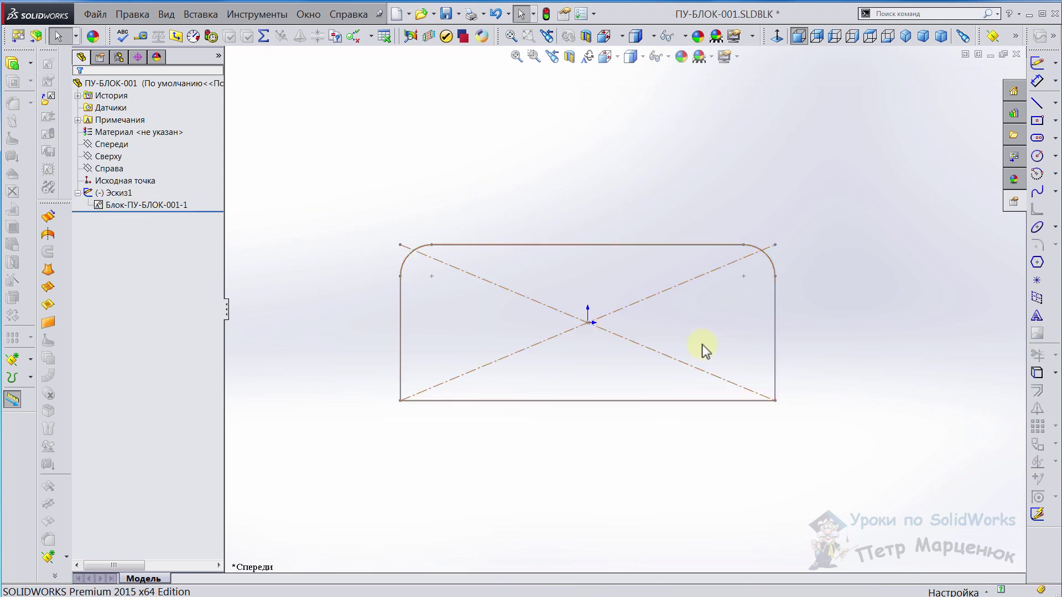
pyautogui.click(578, 340)
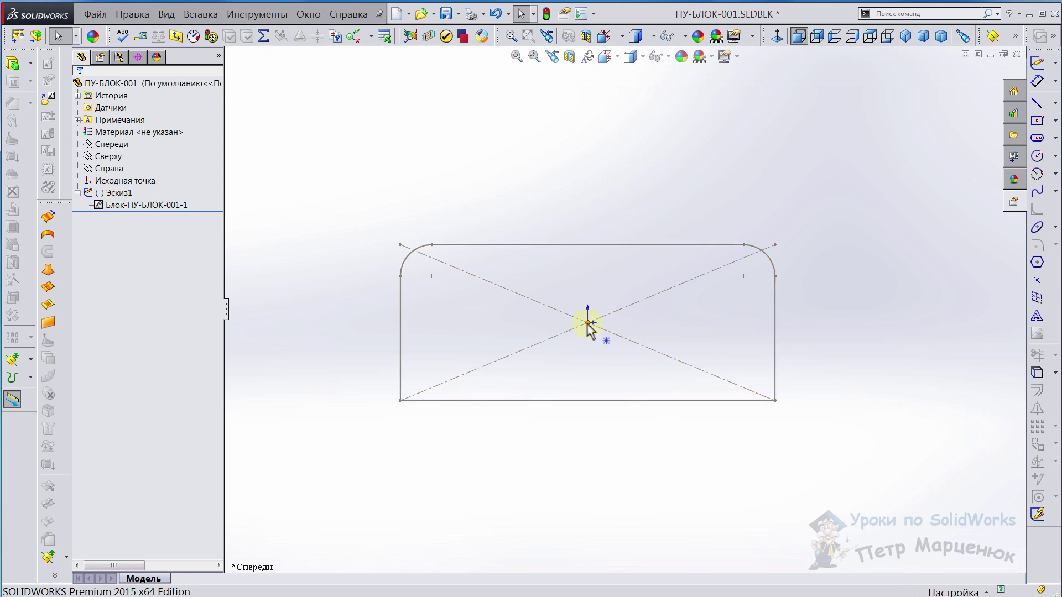
pyautogui.click(602, 400)
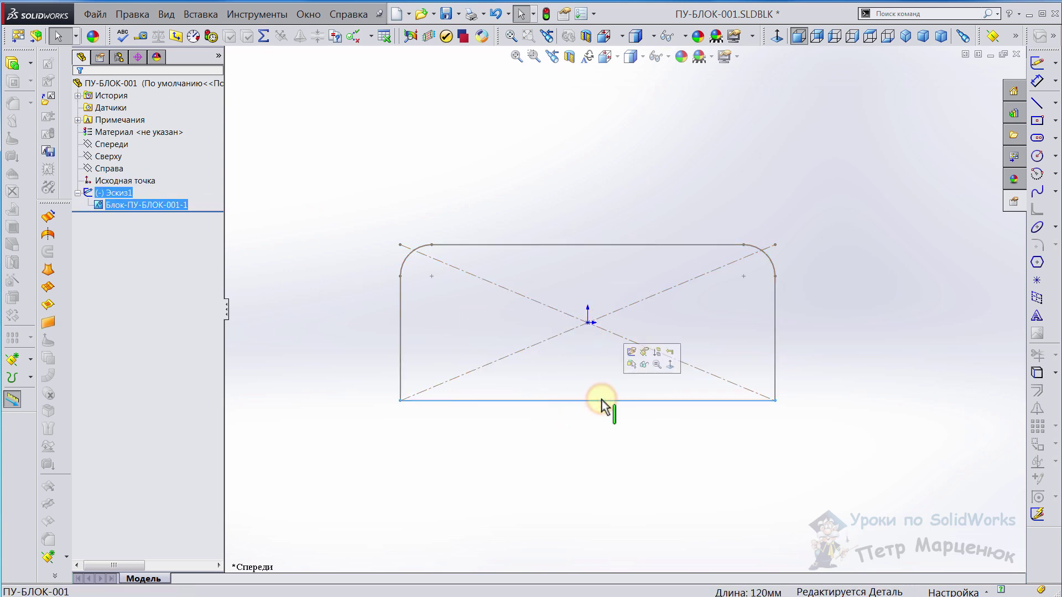
pyautogui.click(605, 334)
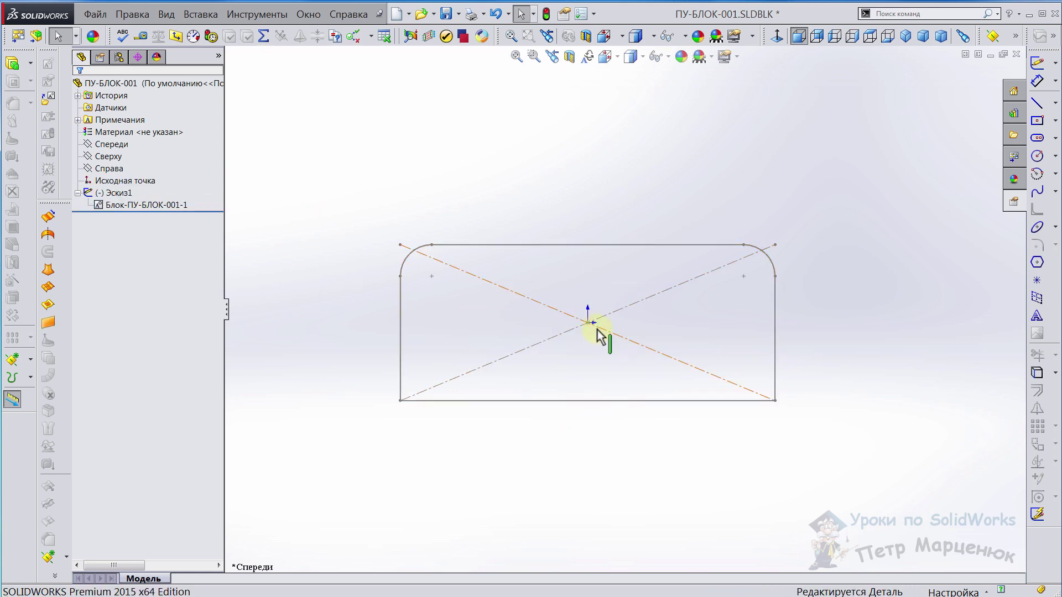
pyautogui.click(732, 442)
pyautogui.moveTo(774, 243); pyautogui.dragTo(786, 284)
pyautogui.click(778, 242)
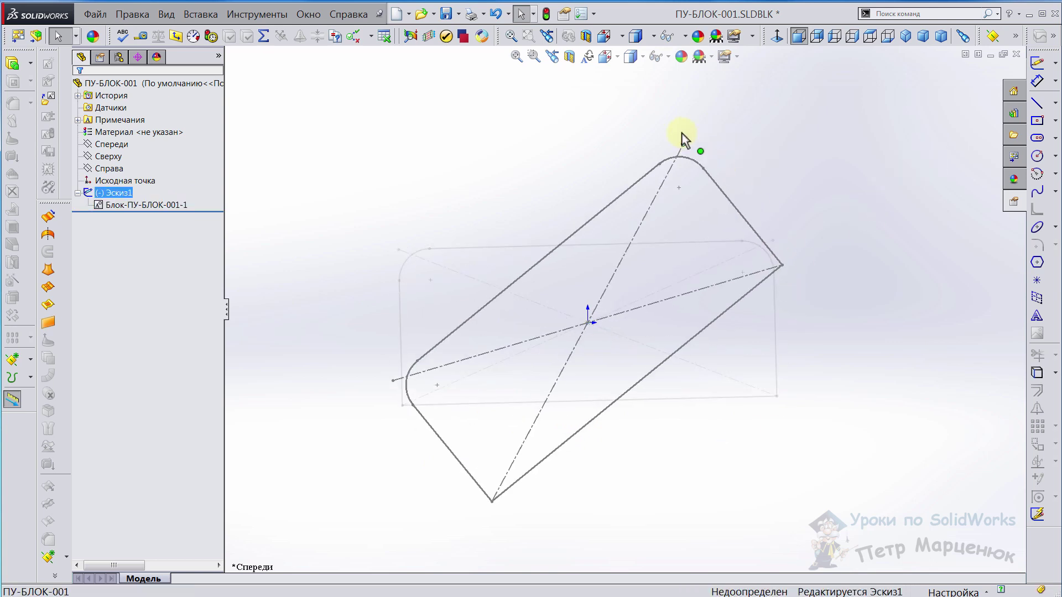
pyautogui.click(588, 327)
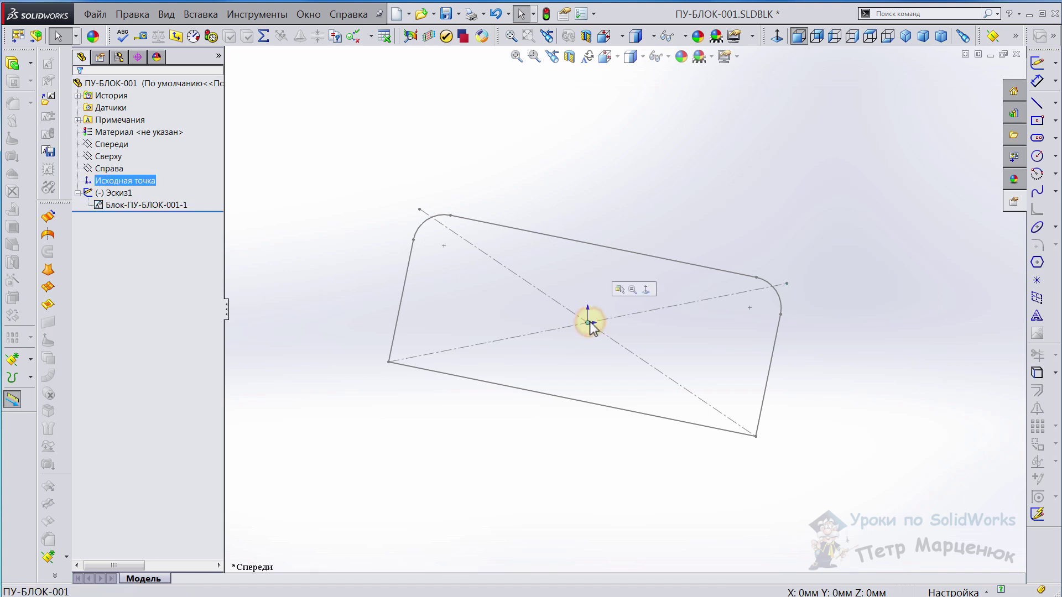
pyautogui.click(506, 481)
pyautogui.moveTo(785, 286); pyautogui.dragTo(776, 250)
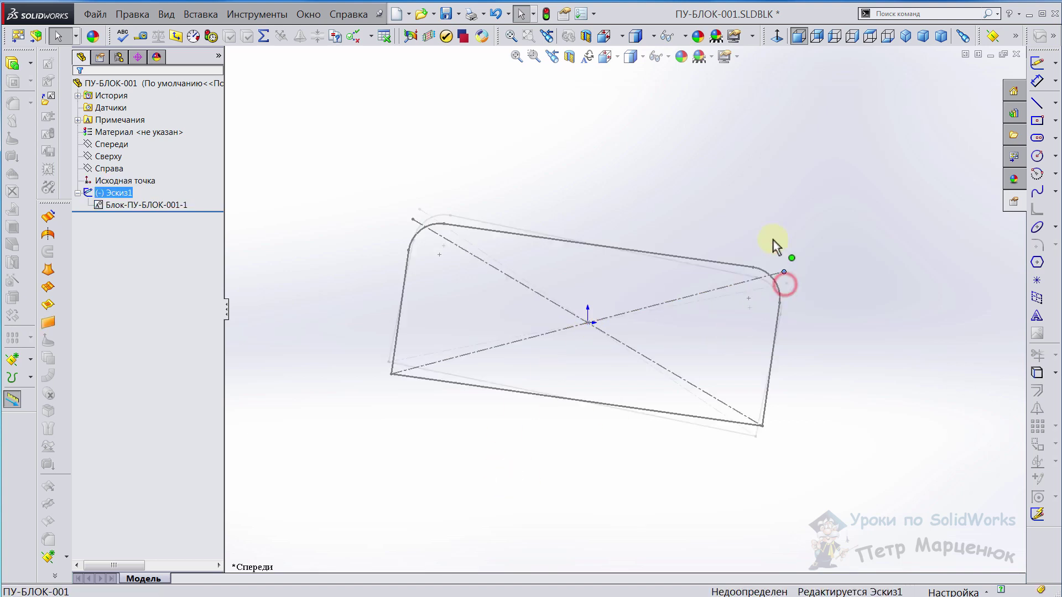
pyautogui.click(406, 196)
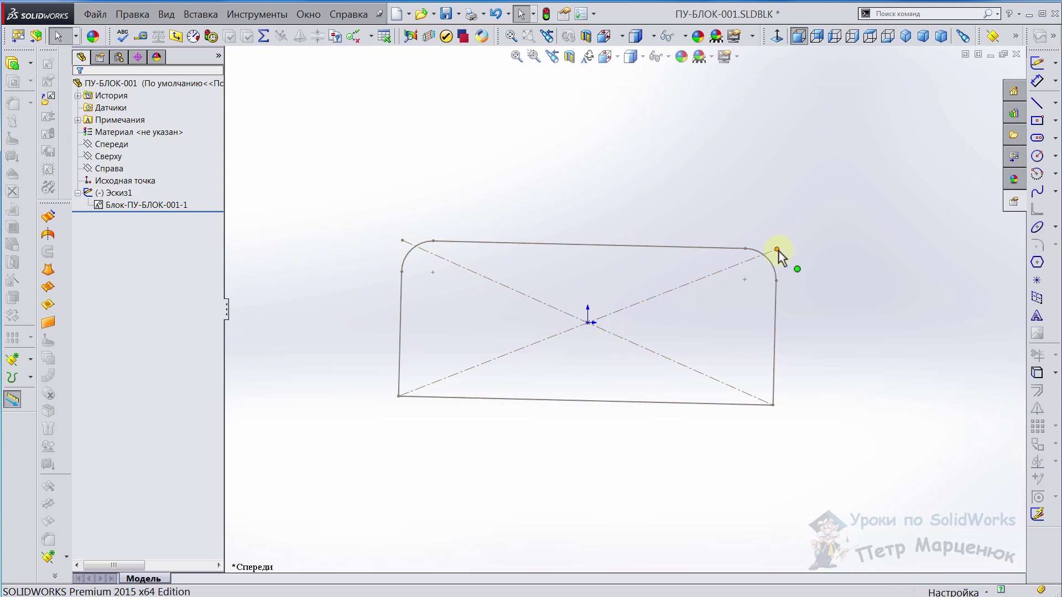
pyautogui.moveTo(777, 249)
pyautogui.mouseDown()
pyautogui.moveTo(661, 143)
pyautogui.moveTo(789, 375)
pyautogui.moveTo(741, 190)
pyautogui.mouseUp()
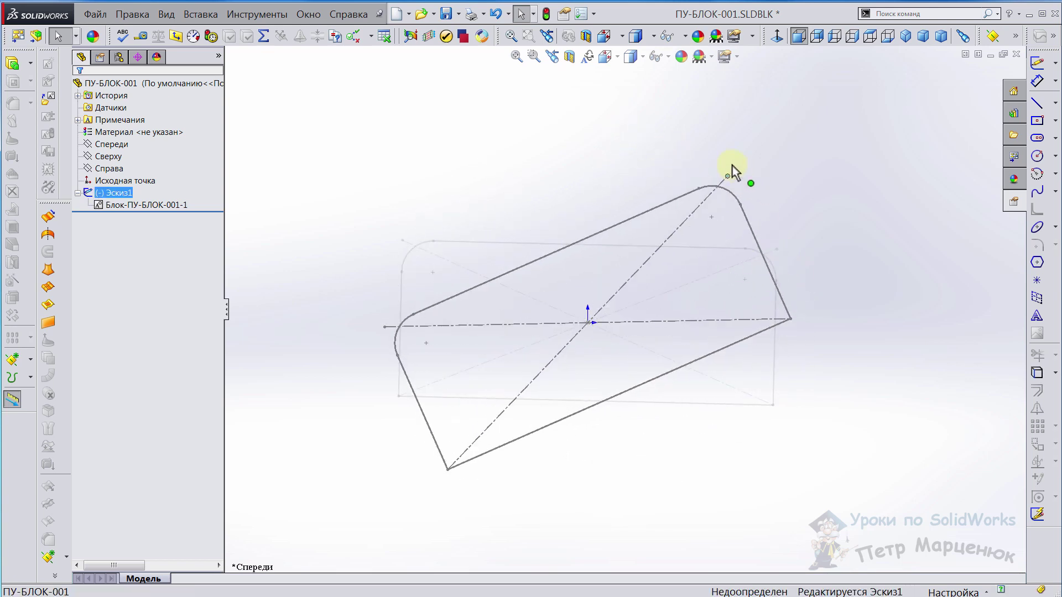
pyautogui.click(571, 251)
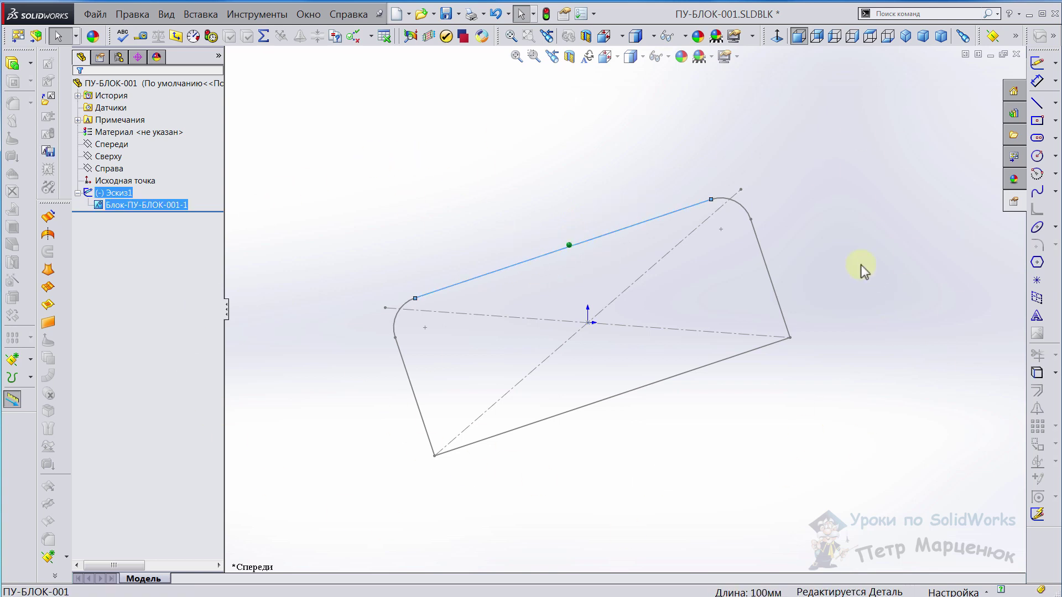
pyautogui.click(588, 189)
# Edit Эскиз1 and rotate the block within the sketch.
pyautogui.rightClick(108, 191)
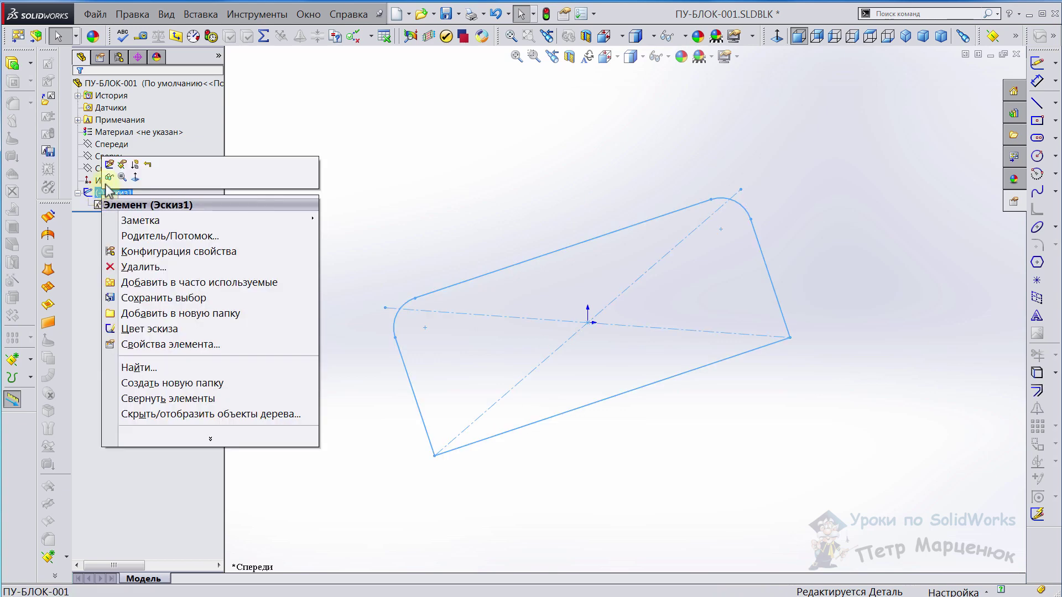
pyautogui.click(109, 163)
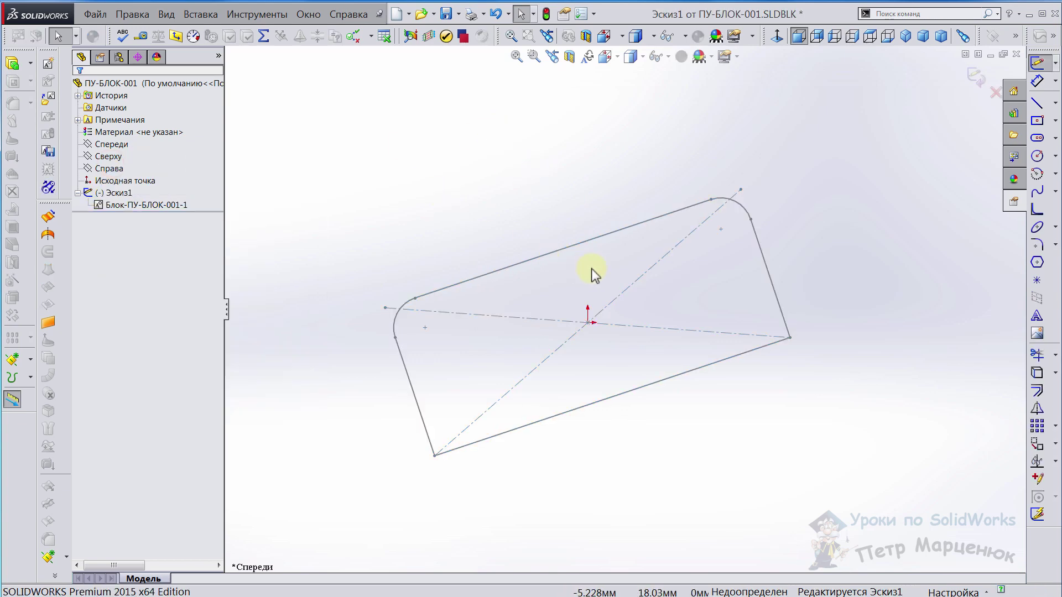
pyautogui.moveTo(743, 194)
pyautogui.mouseDown()
pyautogui.moveTo(748, 421)
pyautogui.moveTo(726, 203)
pyautogui.moveTo(770, 328)
pyautogui.moveTo(719, 202)
pyautogui.mouseUp()
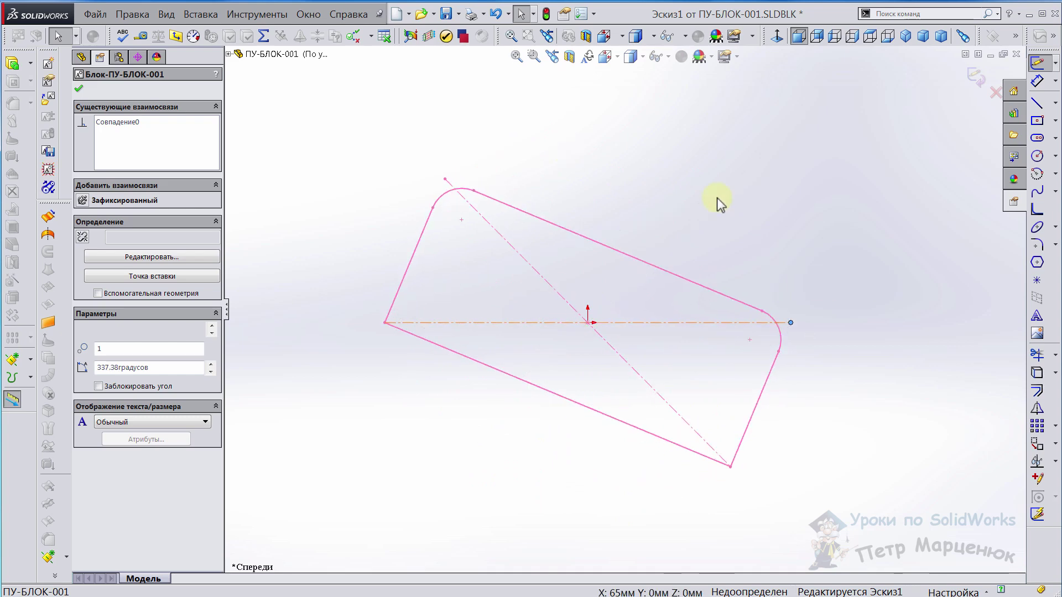
pyautogui.click(784, 254)
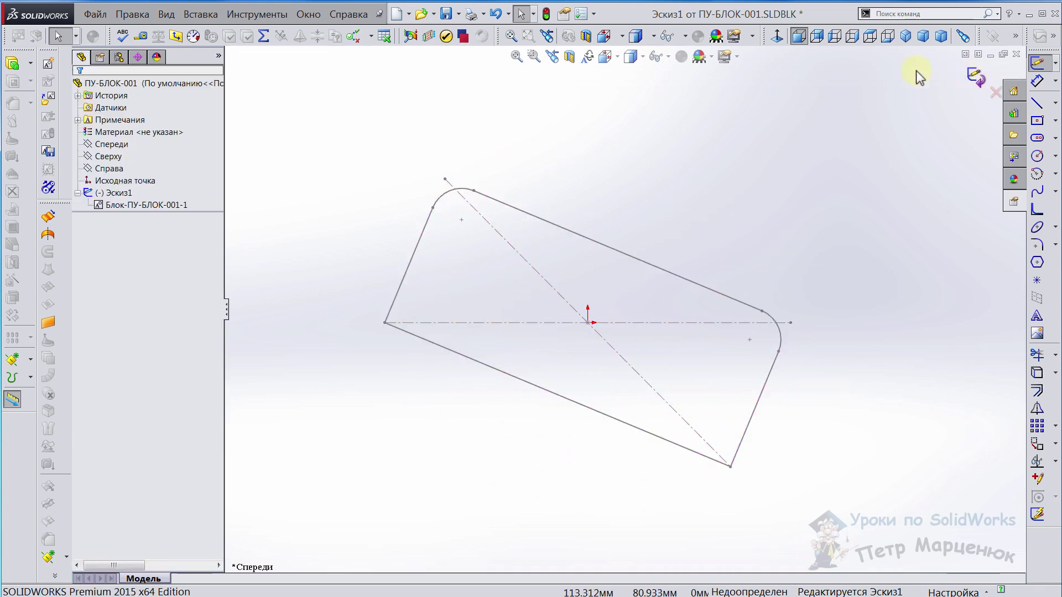
# Delete the block's Совпадение0 coincident relation and drag the block away from the origin.
pyautogui.click(150, 207)
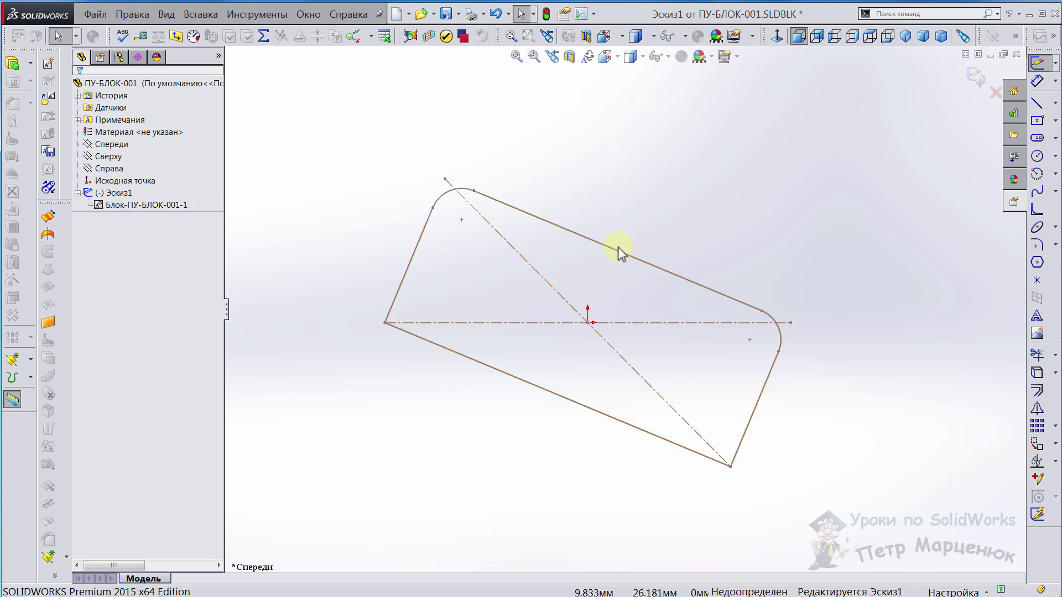
pyautogui.click(588, 325)
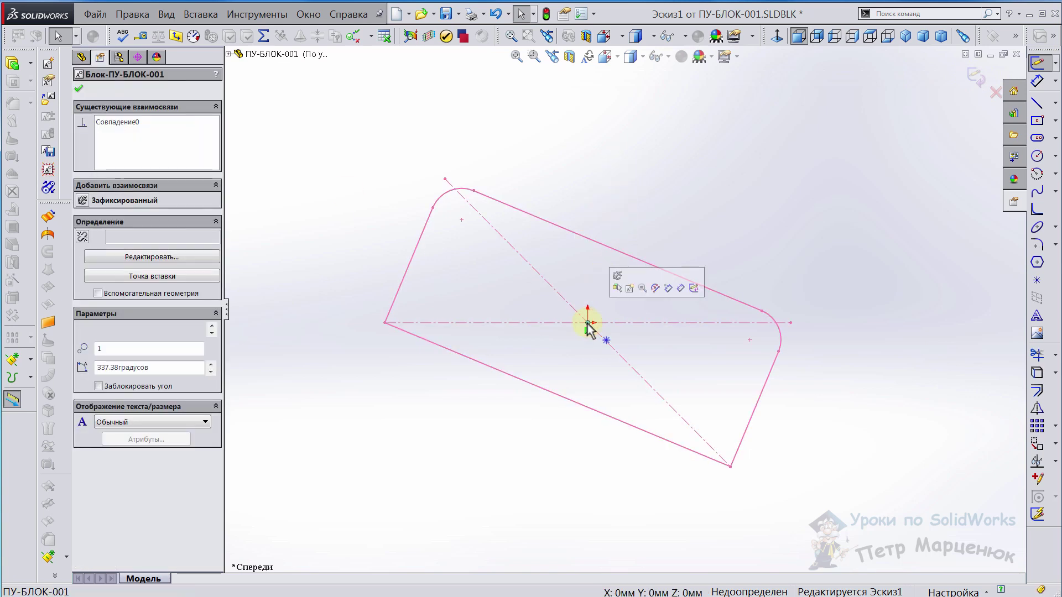
pyautogui.click(118, 131)
pyautogui.rightClick(125, 132)
pyautogui.click(145, 148)
pyautogui.click(352, 155)
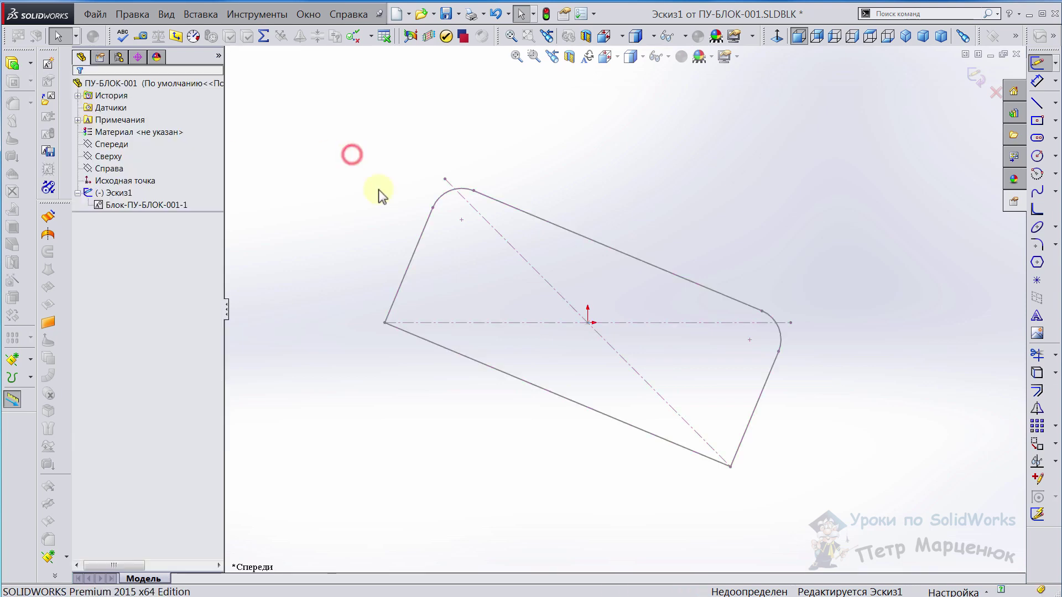
pyautogui.moveTo(588, 322)
pyautogui.mouseDown()
pyautogui.moveTo(574, 352)
pyautogui.moveTo(690, 439)
pyautogui.moveTo(437, 237)
pyautogui.moveTo(775, 360)
pyautogui.moveTo(446, 395)
pyautogui.mouseUp()
pyautogui.click(489, 475)
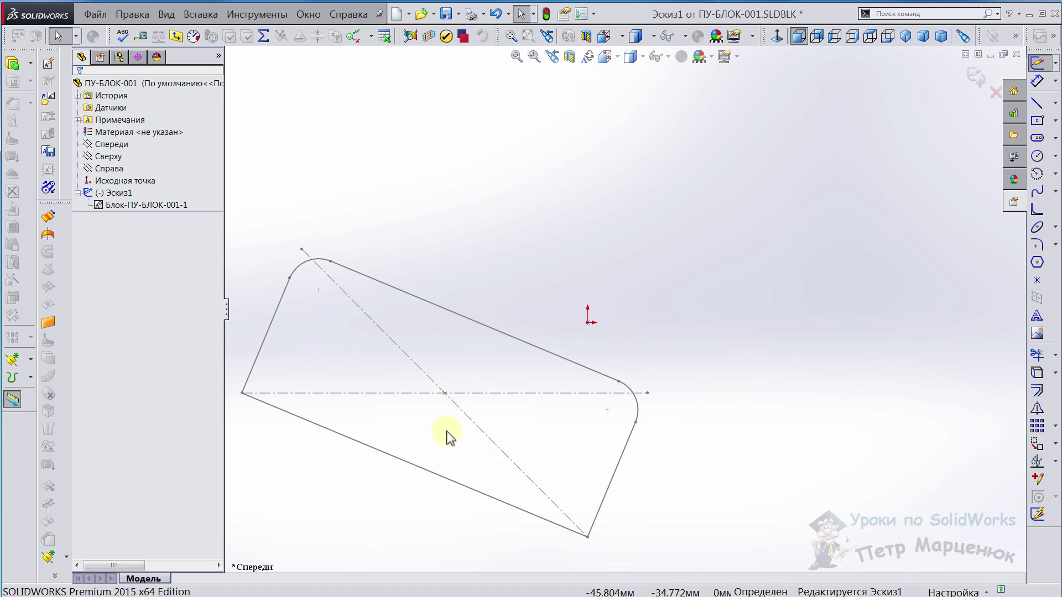
# Make the block's insertion point coincident with the origin again.
pyautogui.click(444, 394)
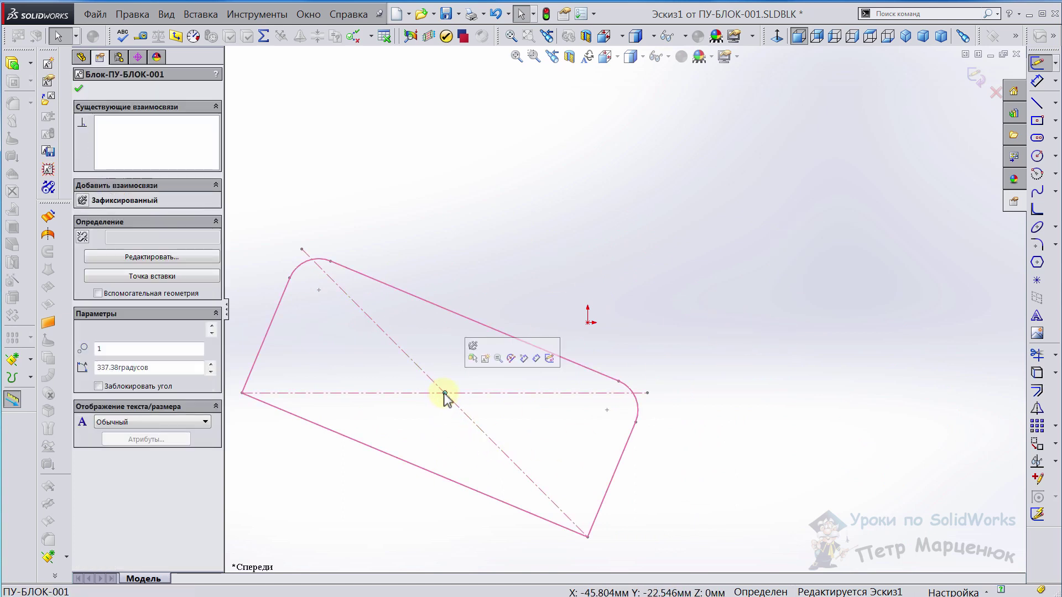
pyautogui.keyDown('ctrl'); pyautogui.click(587, 324); pyautogui.keyUp('ctrl')
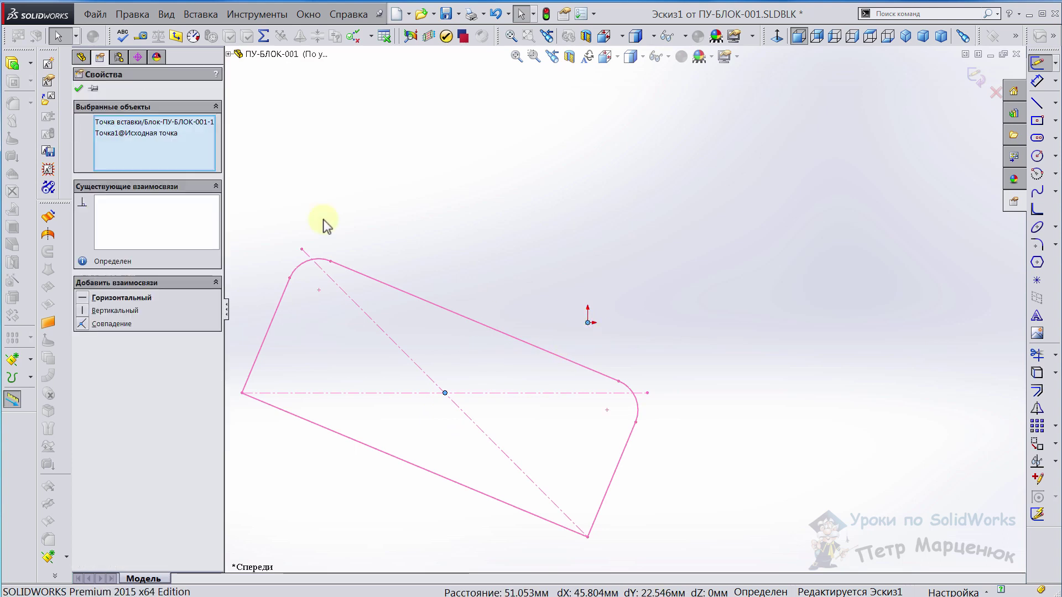
pyautogui.click(82, 324)
pyautogui.click(672, 187)
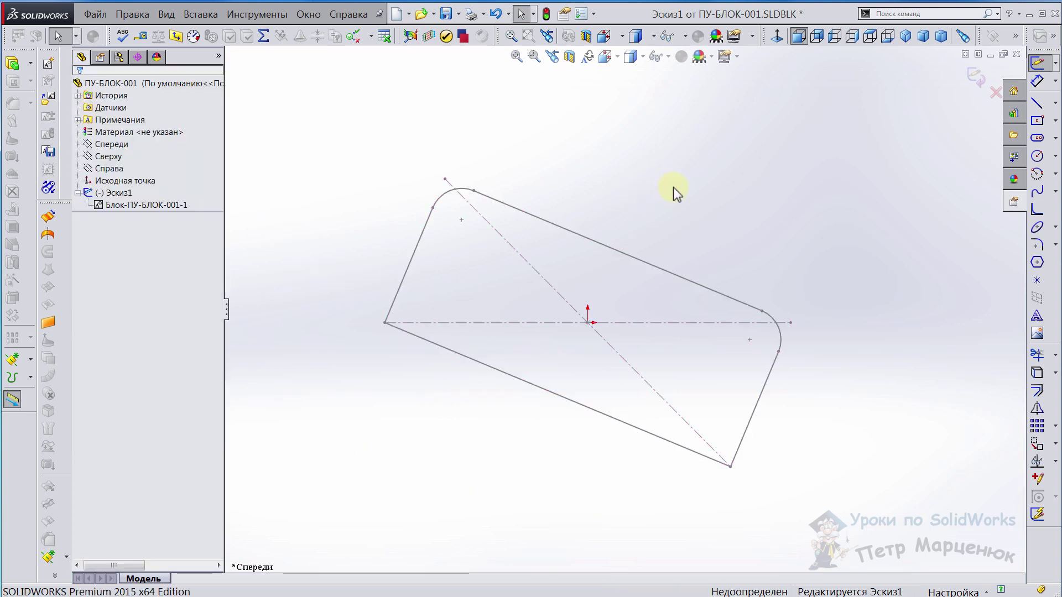
# Make the block's top edge horizontal, close Эскиз1 and save the block file.
pyautogui.click(673, 280)
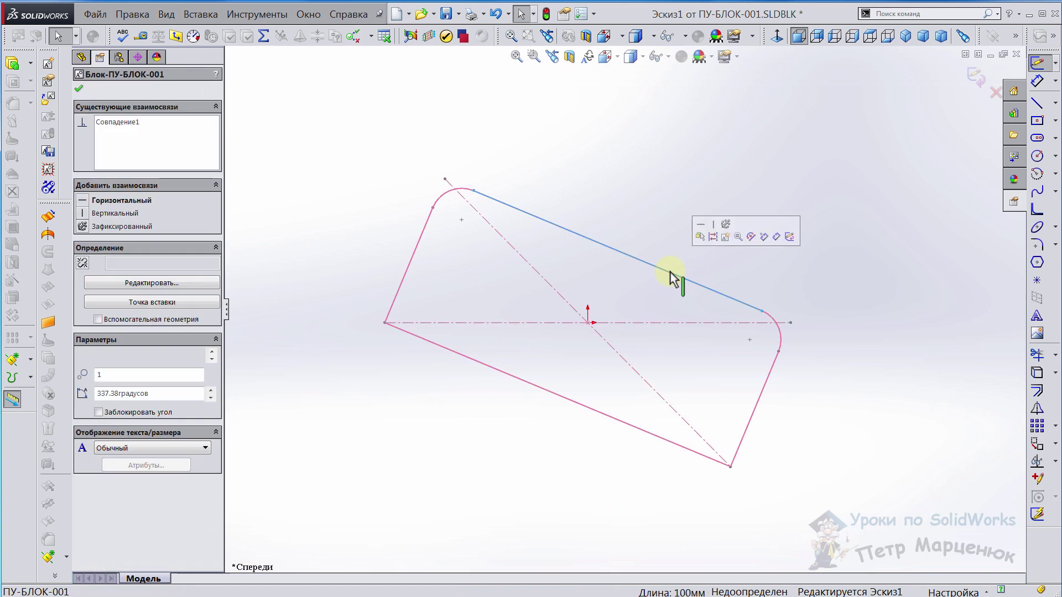
pyautogui.click(83, 203)
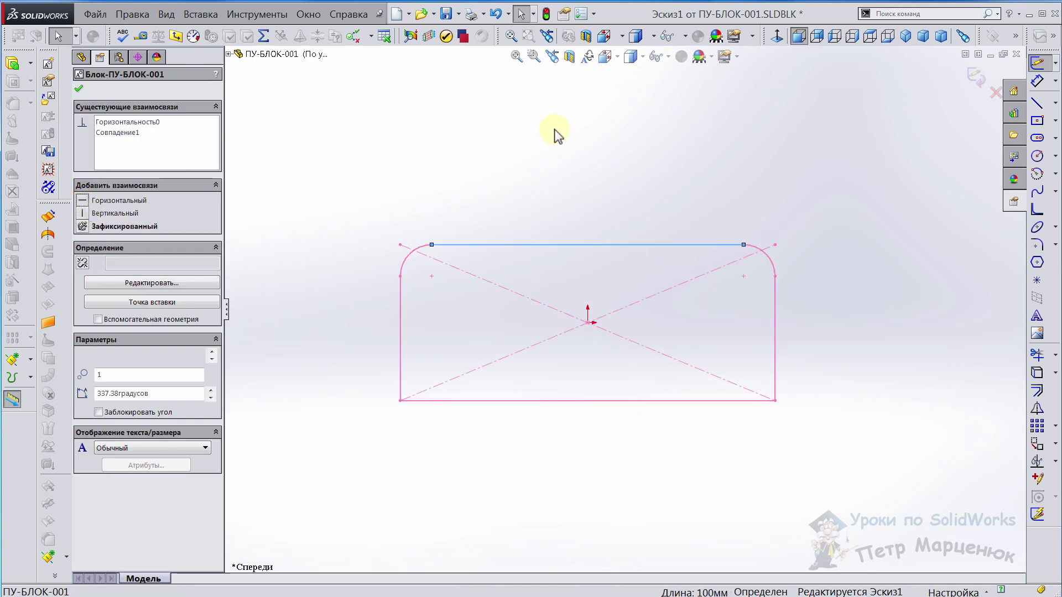
pyautogui.click(557, 130)
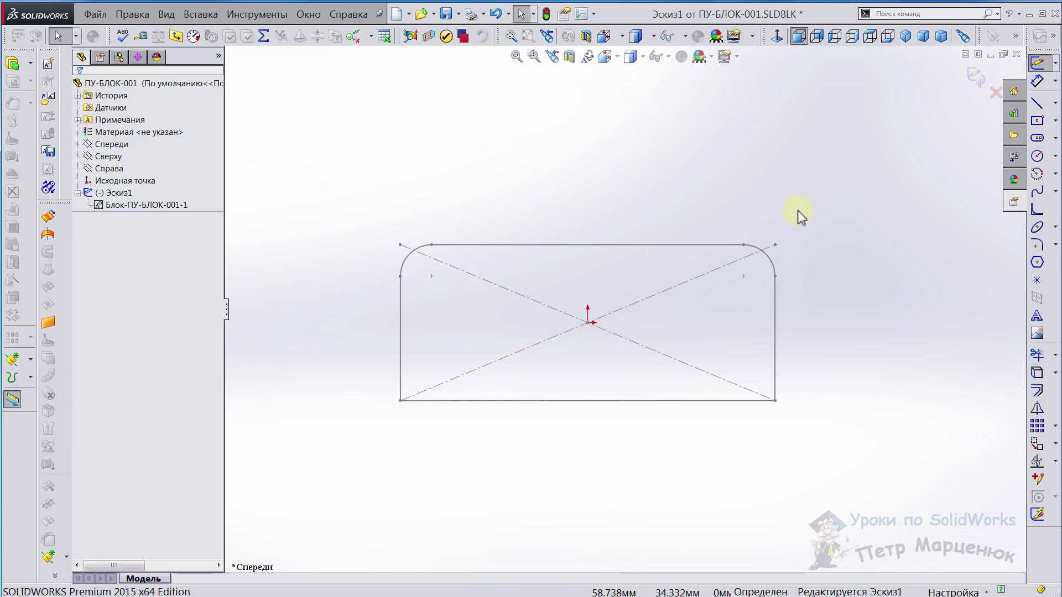
pyautogui.click(980, 83)
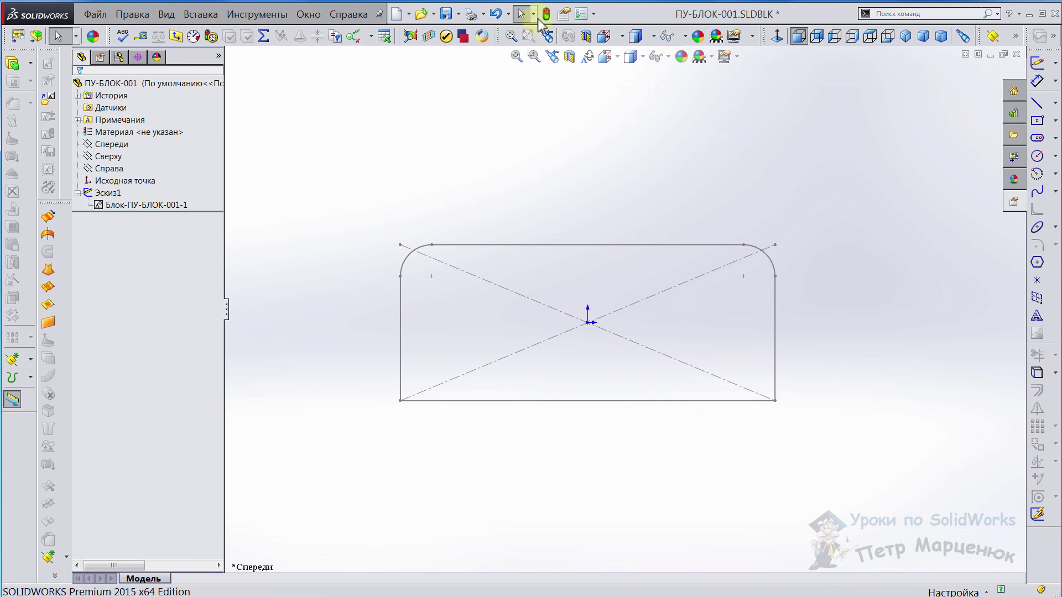
pyautogui.click(446, 14)
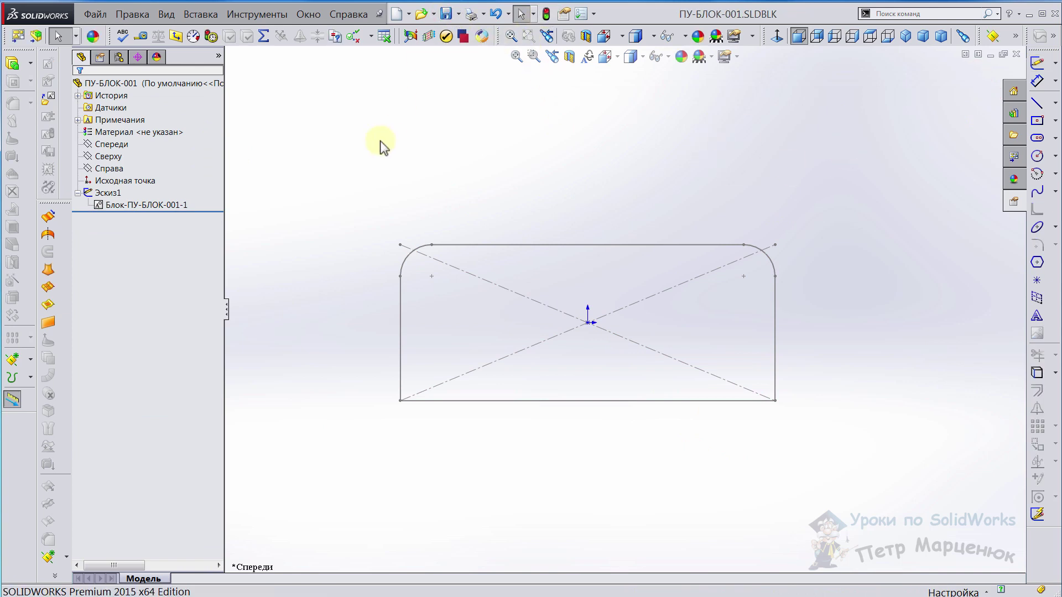
# Edit the block again and change its width dimension from 120 to 150 mm.
pyautogui.click(110, 204)
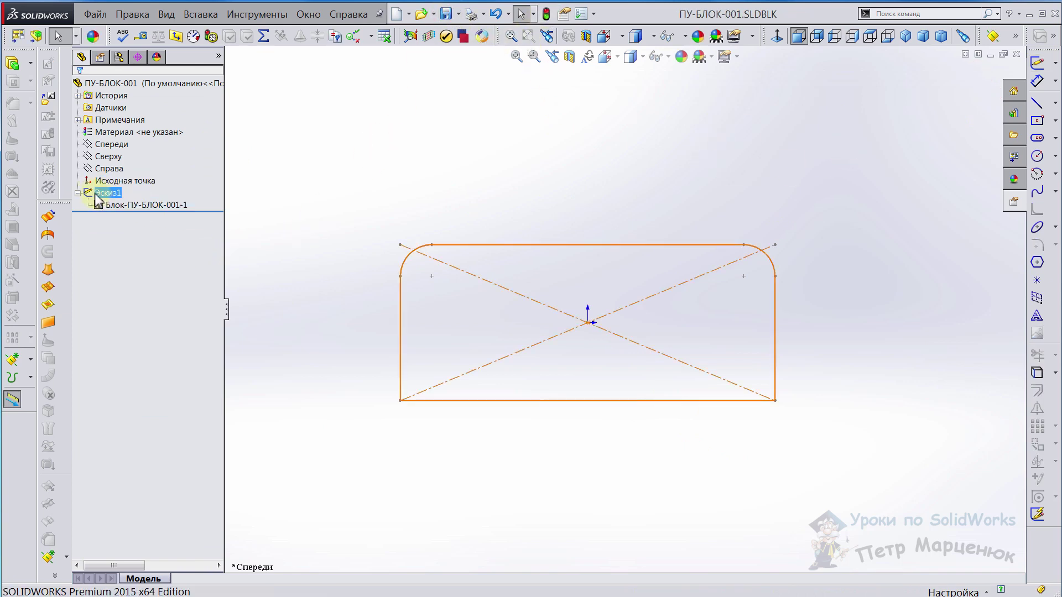
pyautogui.rightClick(143, 206)
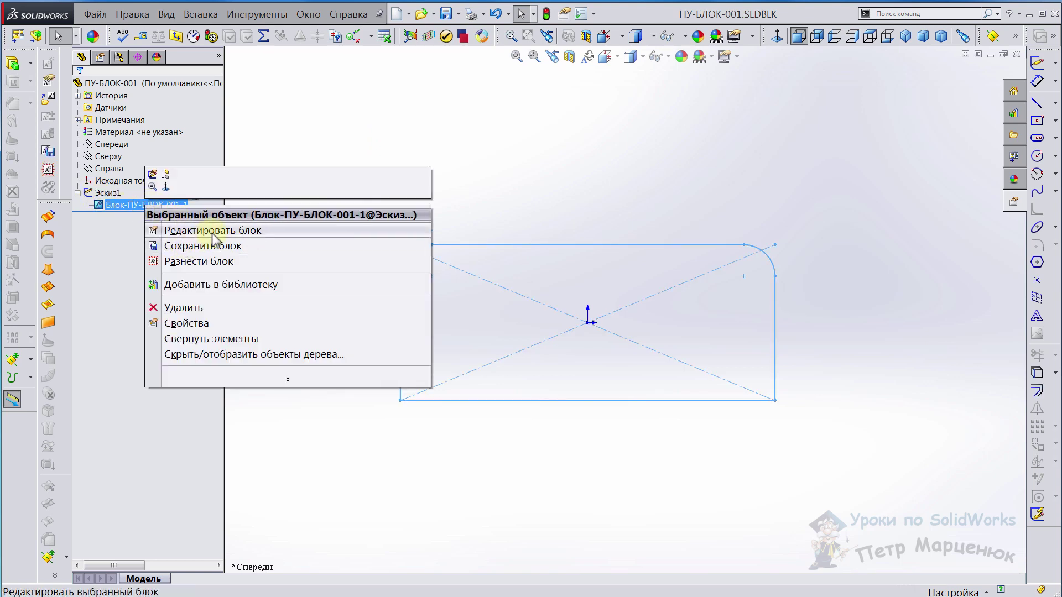
pyautogui.click(214, 238)
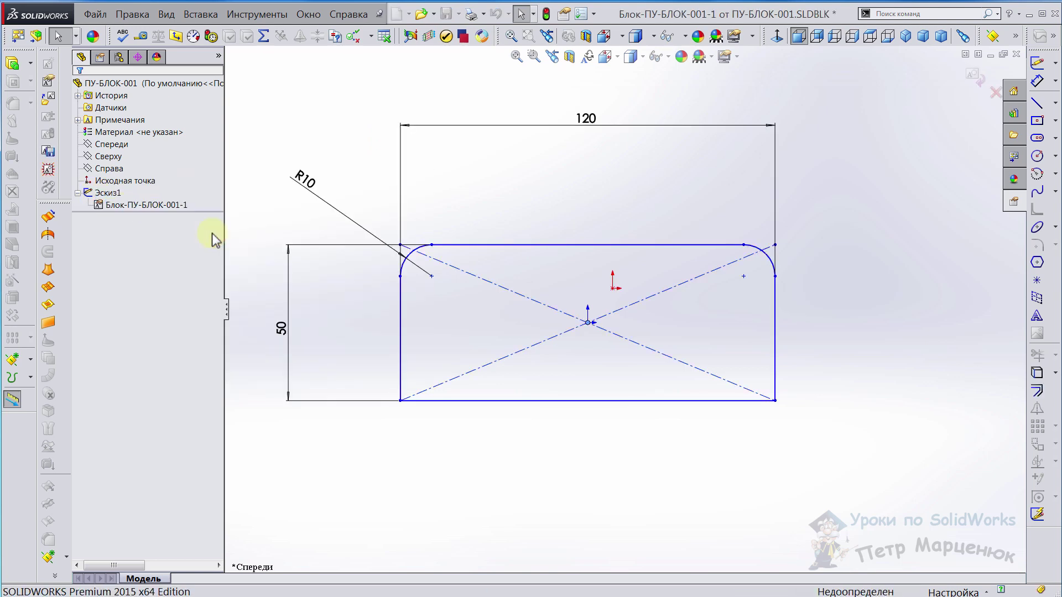
pyautogui.click(588, 119)
pyautogui.doubleClick(588, 119)
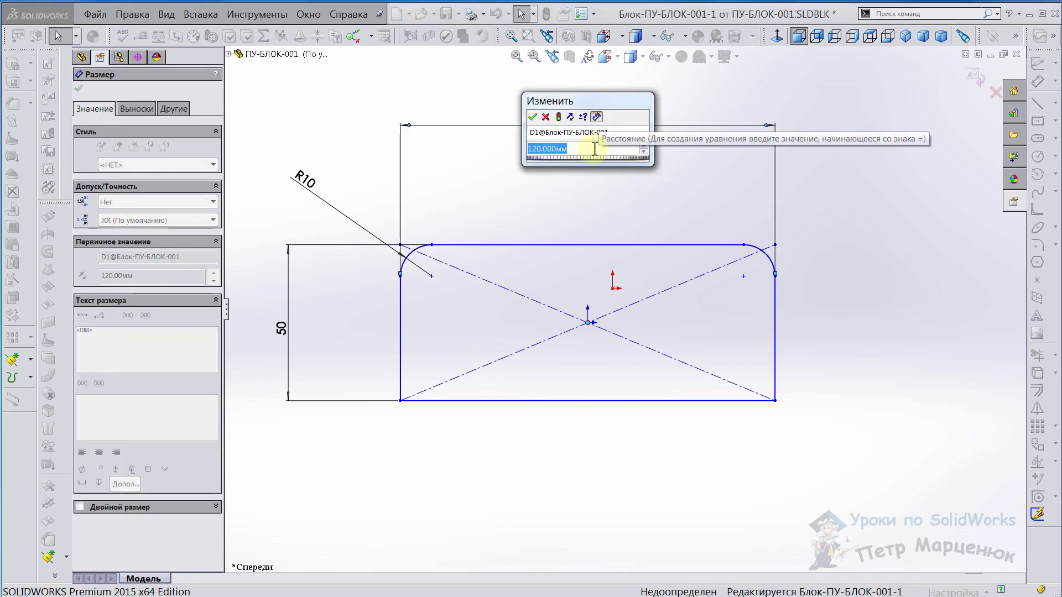
pyautogui.write('150')
pyautogui.press('Return')
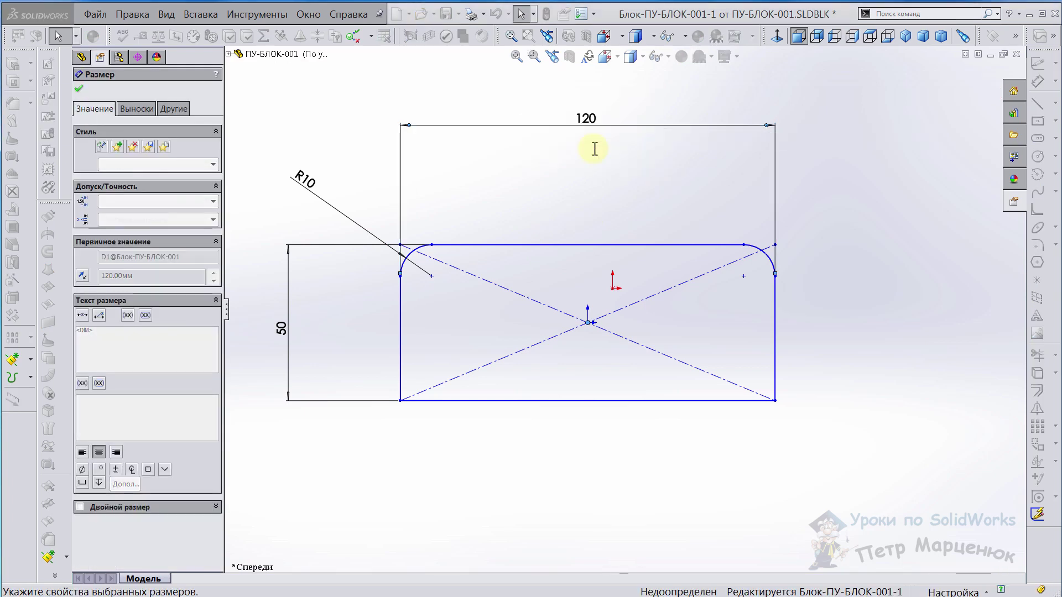
pyautogui.click(619, 185)
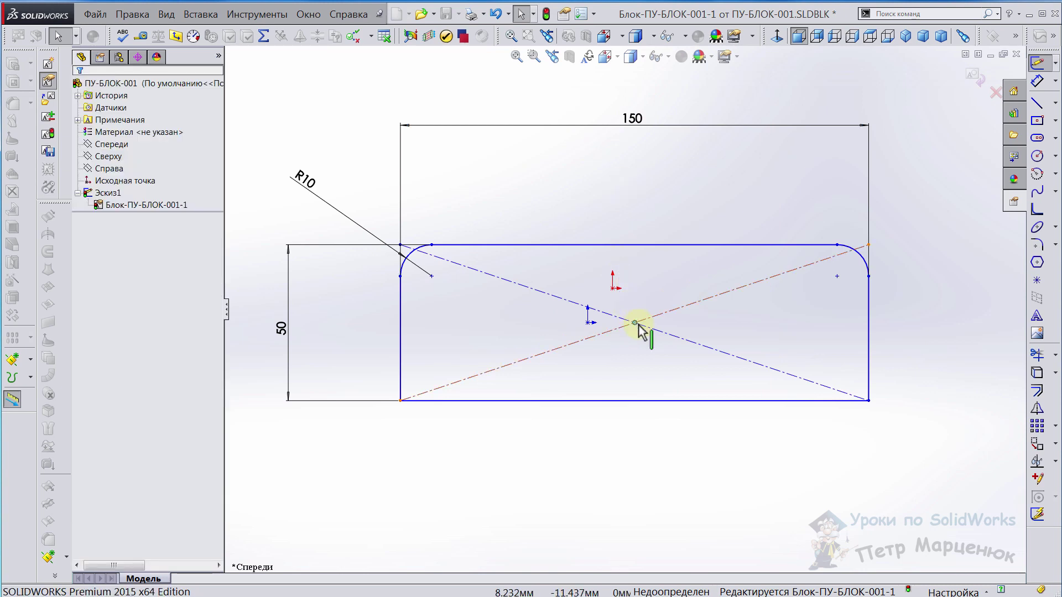
pyautogui.press('z')
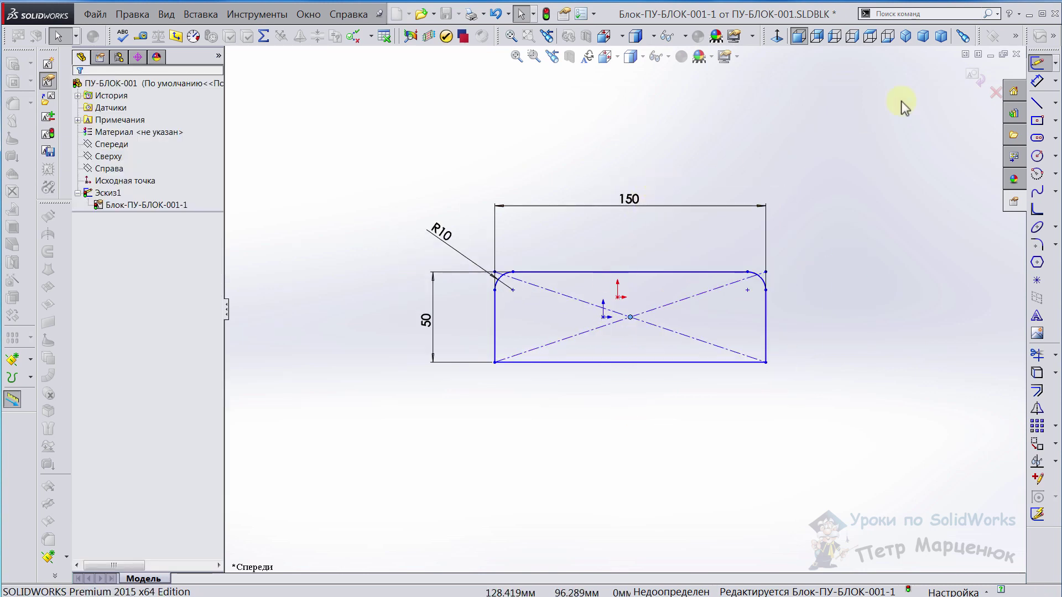
pyautogui.click(974, 76)
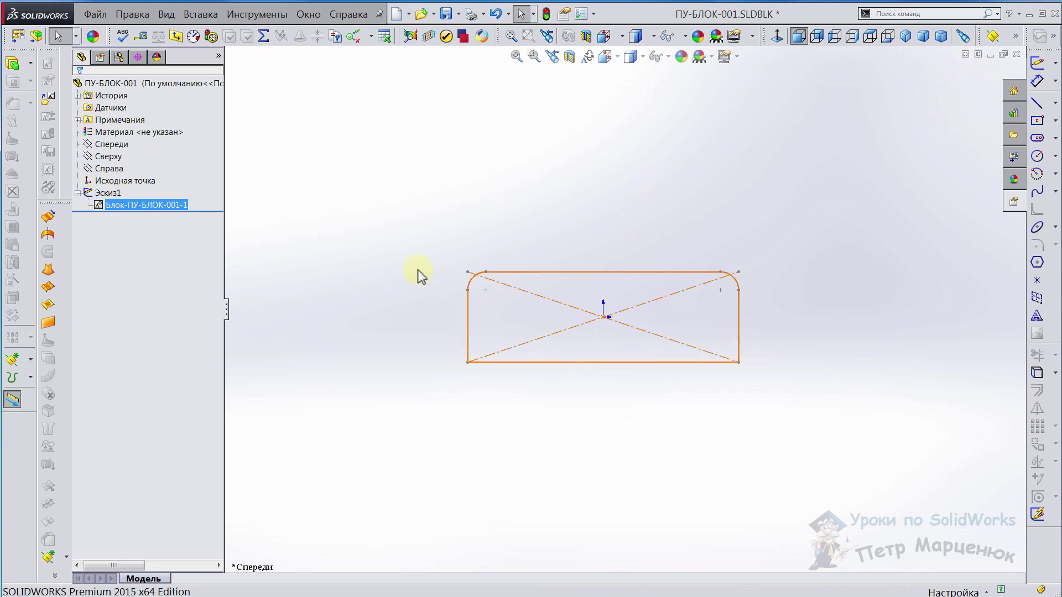
# Rebuild ПУ-БЛОК-001.SLDBLK with the 150 width and save it.
pyautogui.scroll(-3, 676, 307)
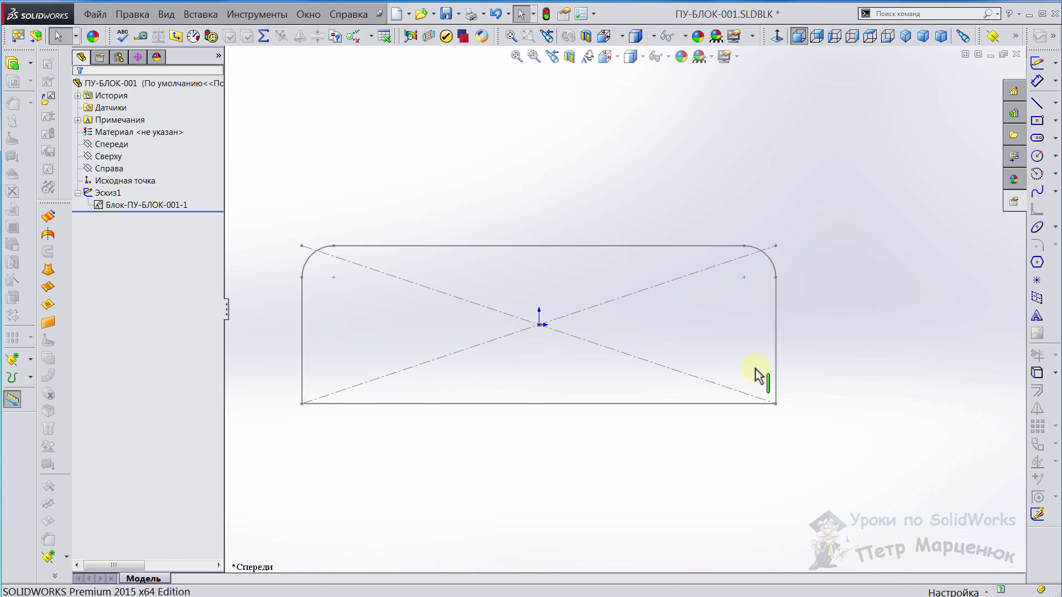
pyautogui.scroll(3, 624, 293)
pyautogui.scroll(-1, 550, 246)
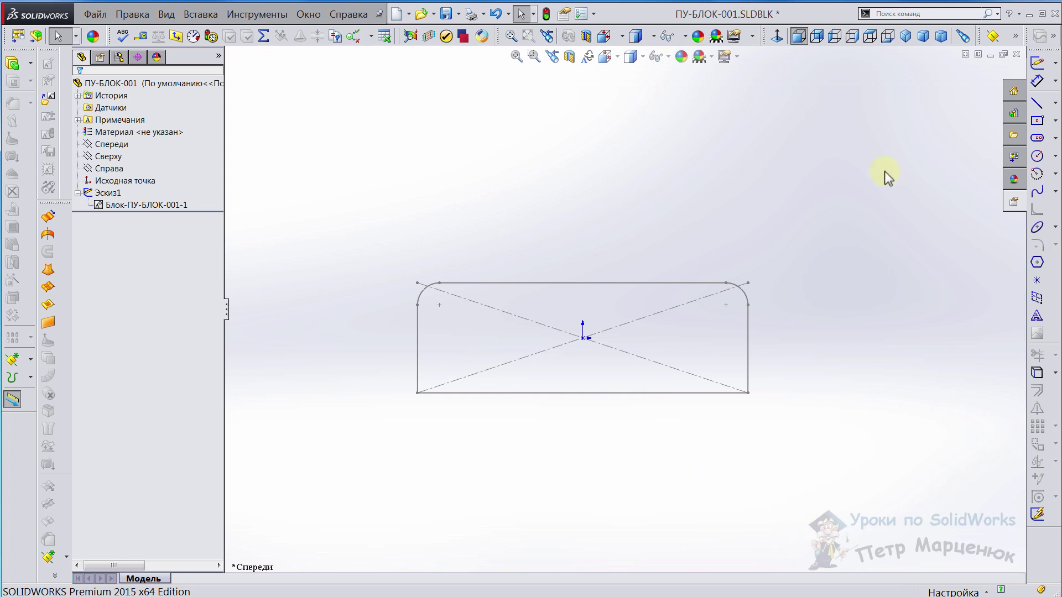
pyautogui.click(446, 14)
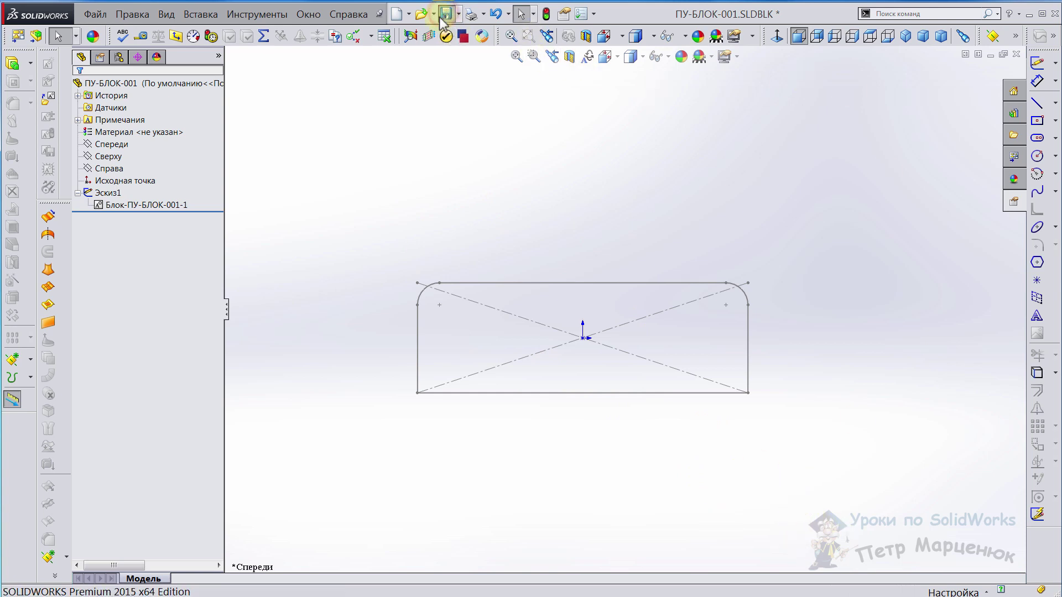
pyautogui.click(546, 13)
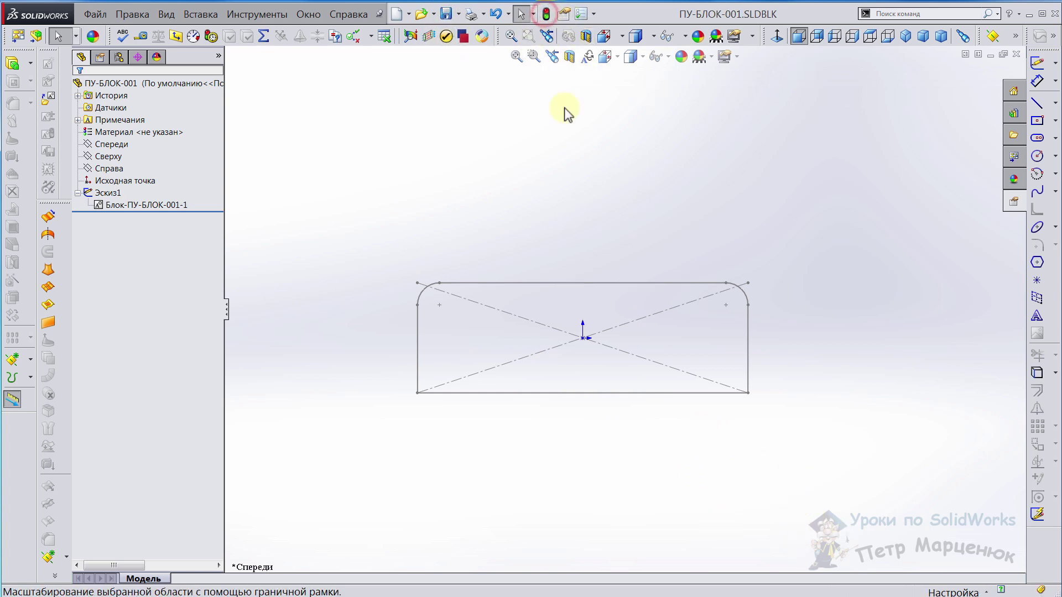
# Close the block file and inspect the widened Бобышка-Вытянуть1 box in Поручень 001 ПУ.
pyautogui.click(1017, 54)
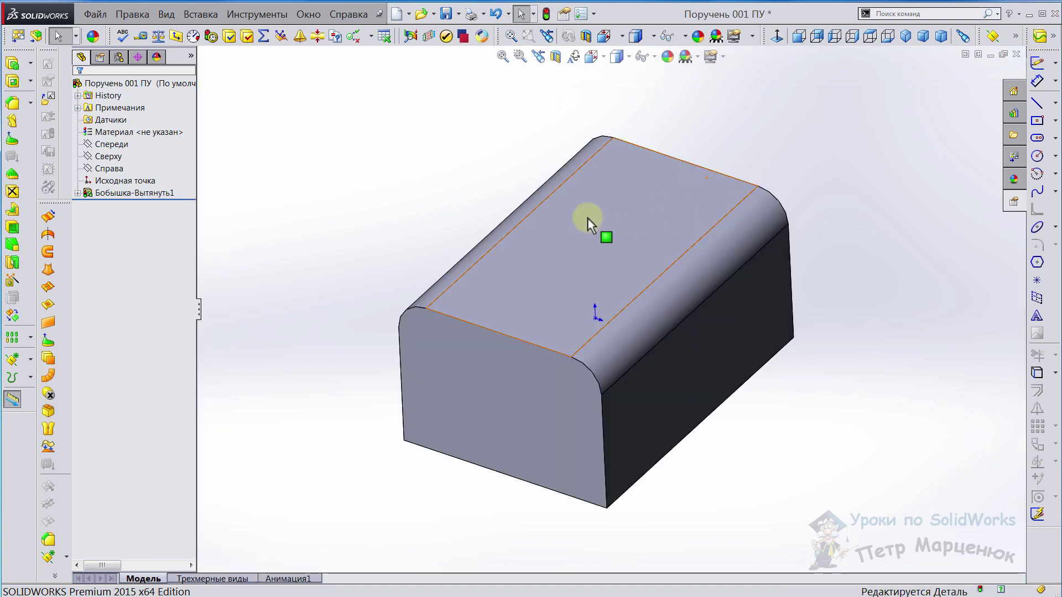
pyautogui.click(111, 193)
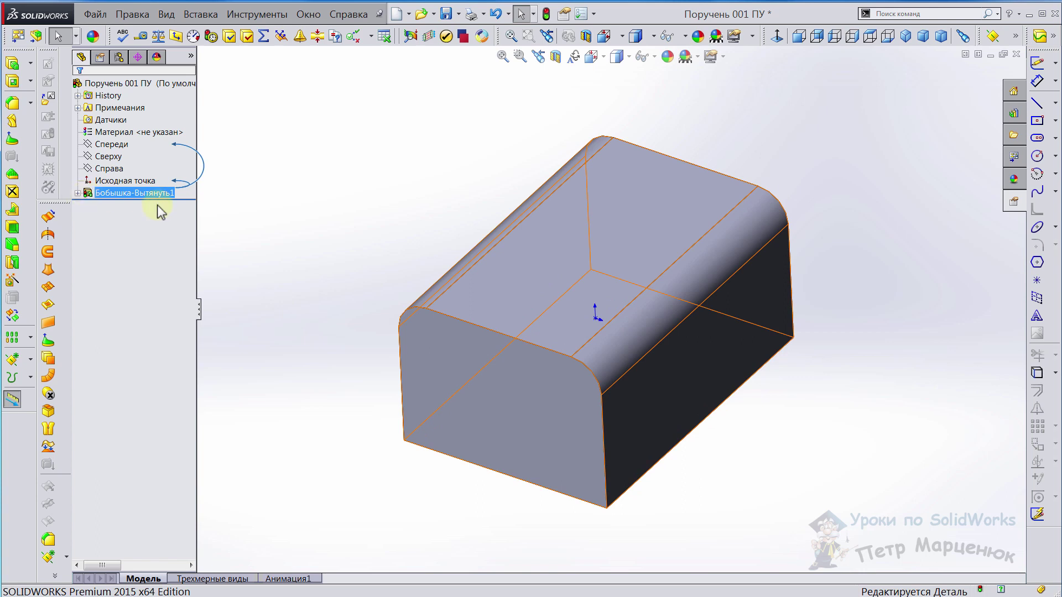
pyautogui.press('Escape')
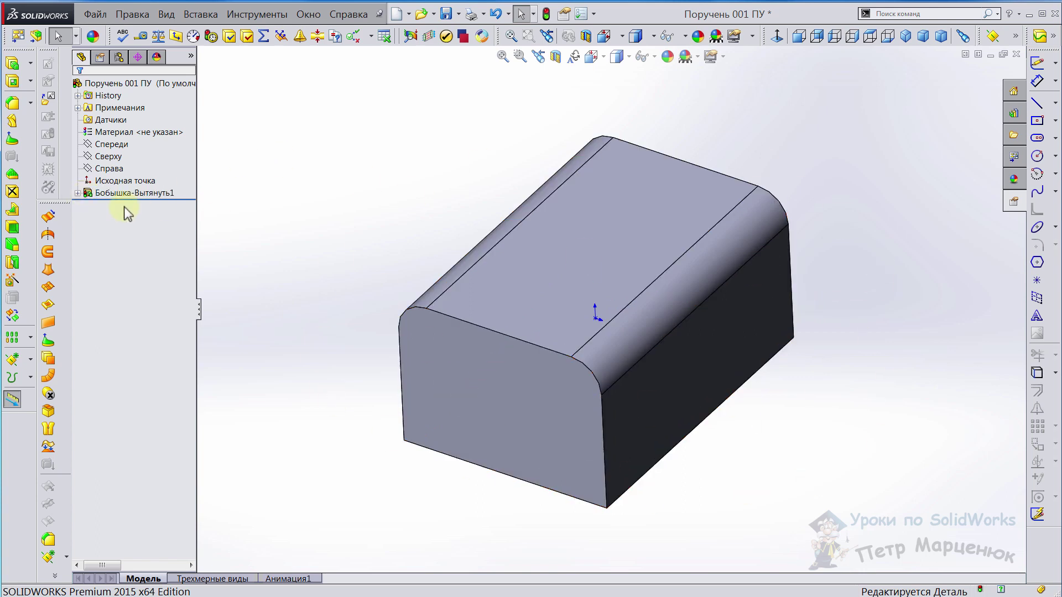
pyautogui.click(83, 194)
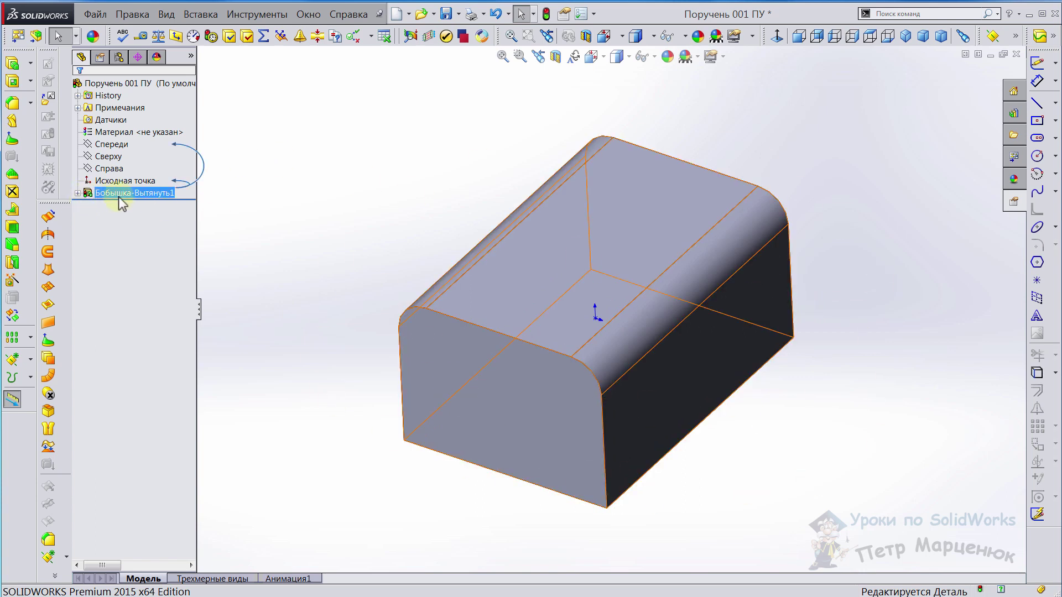
pyautogui.click(491, 149)
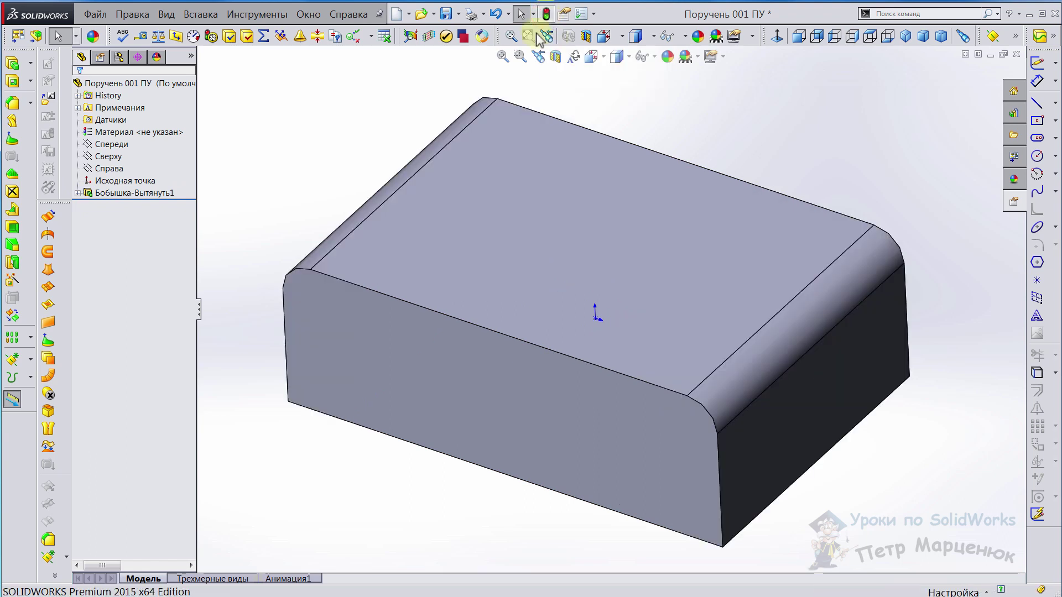
pyautogui.moveTo(531, 358)
pyautogui.mouseDown(button='middle')
pyautogui.moveTo(569, 194)
pyautogui.moveTo(455, 370)
pyautogui.moveTo(296, 372)
pyautogui.moveTo(490, 296)
pyautogui.moveTo(659, 284)
pyautogui.moveTo(387, 272)
pyautogui.moveTo(524, 280)
pyautogui.moveTo(552, 254)
pyautogui.moveTo(526, 277)
pyautogui.mouseUp(button='middle')
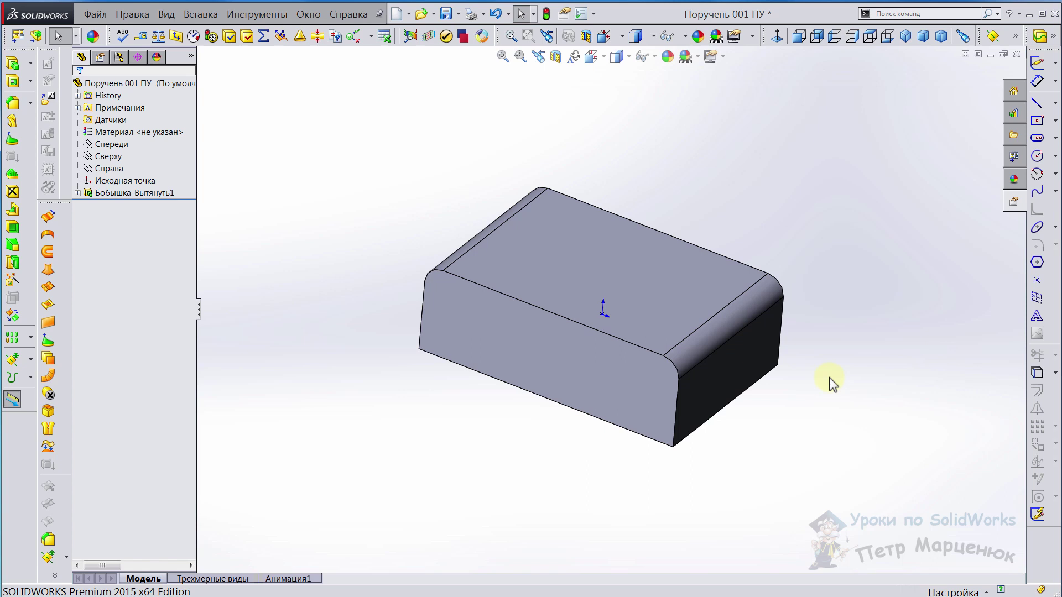
pyautogui.moveTo(776, 434)
pyautogui.mouseDown(button='middle')
pyautogui.moveTo(762, 415)
pyautogui.moveTo(758, 427)
pyautogui.mouseUp(button='middle')
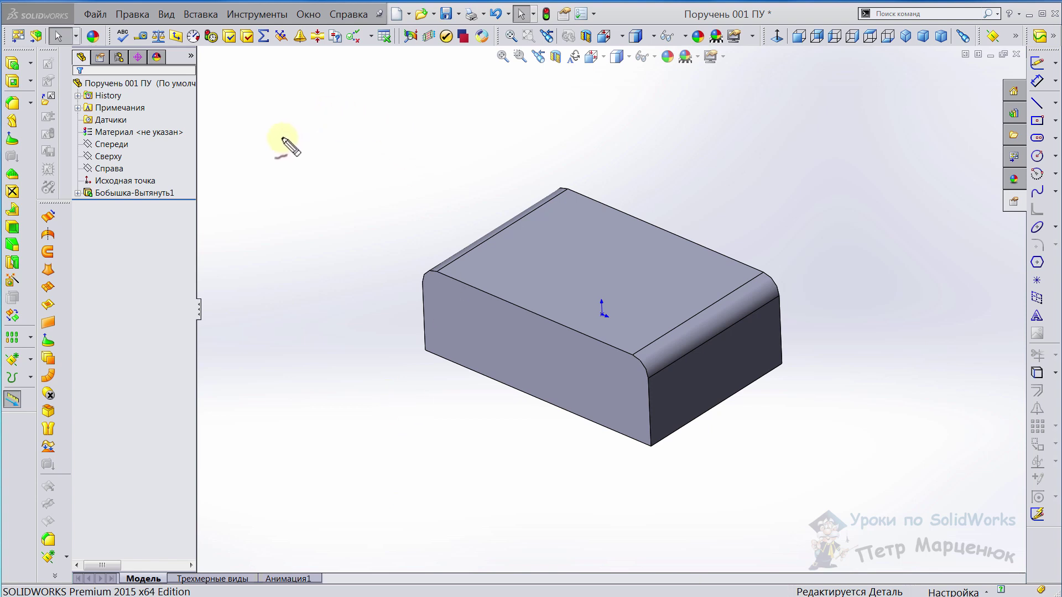
pyautogui.moveTo(265, 98)
pyautogui.mouseDown()
pyautogui.moveTo(262, 165)
pyautogui.moveTo(297, 171)
pyautogui.mouseUp()
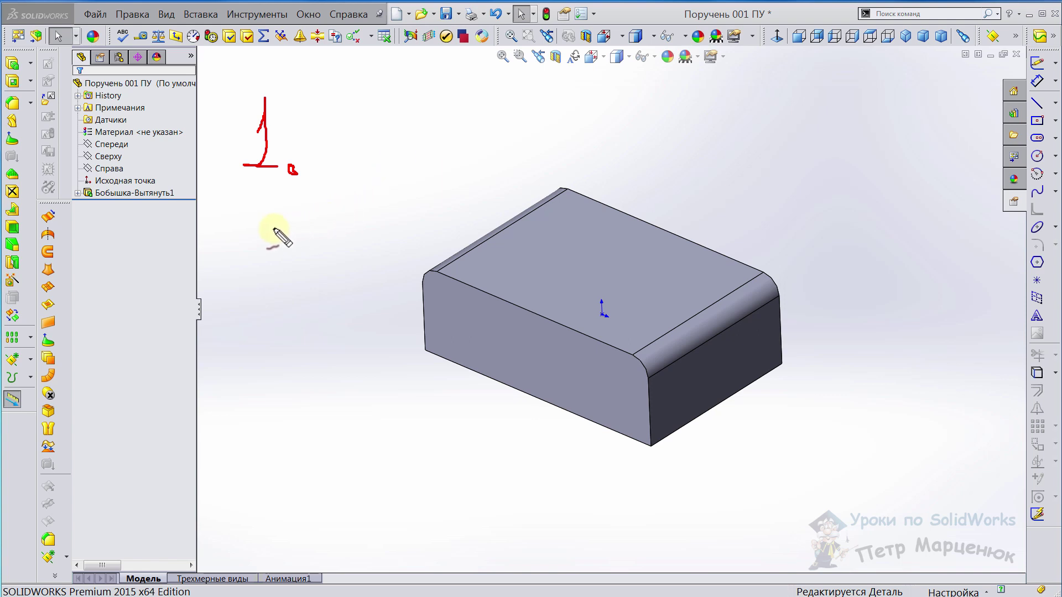
pyautogui.moveTo(246, 231)
pyautogui.mouseDown()
pyautogui.moveTo(277, 229)
pyautogui.moveTo(278, 282)
pyautogui.mouseUp()
pyautogui.click(294, 283)
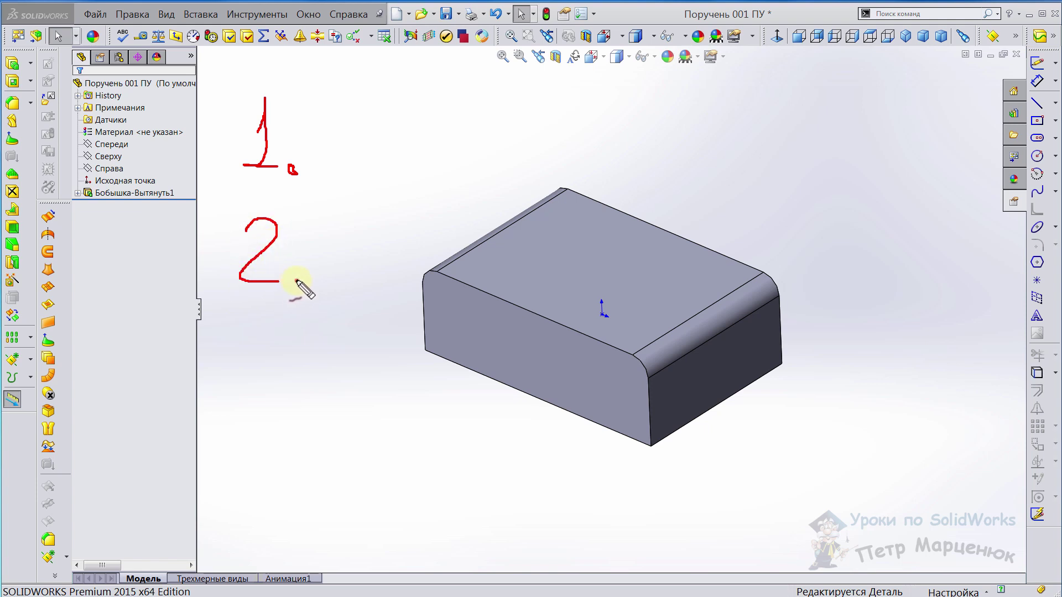